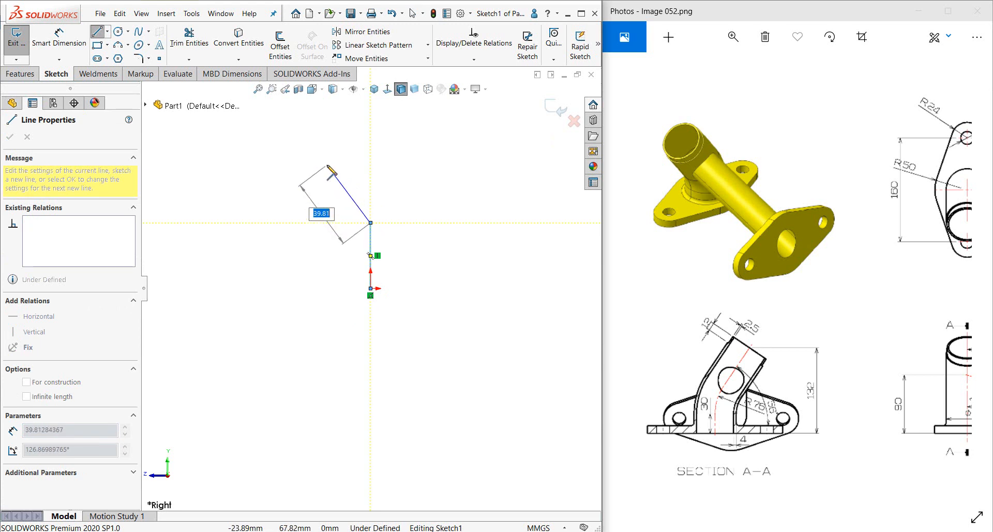
# - Continue the path above the vertical line with an arc of about 27 mm radius and a tangent sloping line about 36 mm long
pyautogui.scroll(-2, 328, 166)
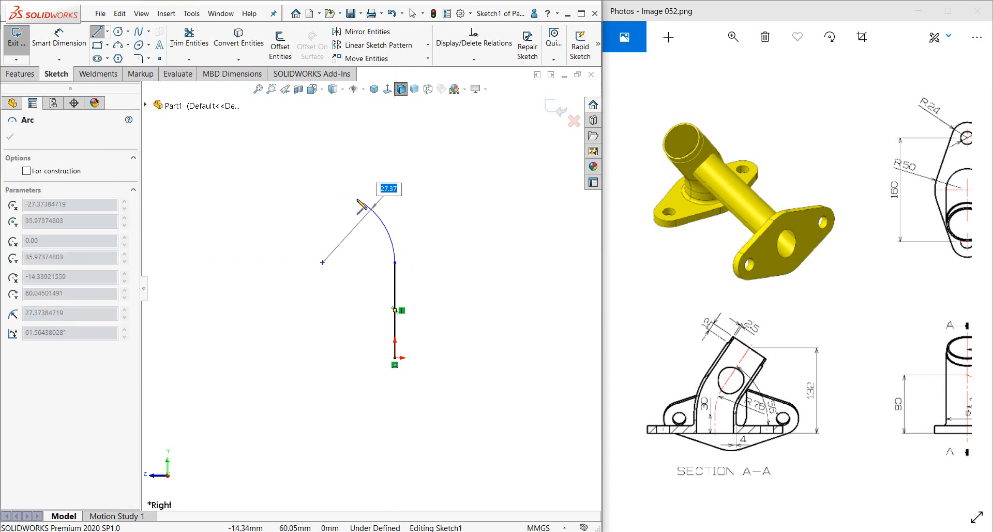
pyautogui.click(357, 199)
pyautogui.click(288, 135)
pyautogui.rightClick(287, 136)
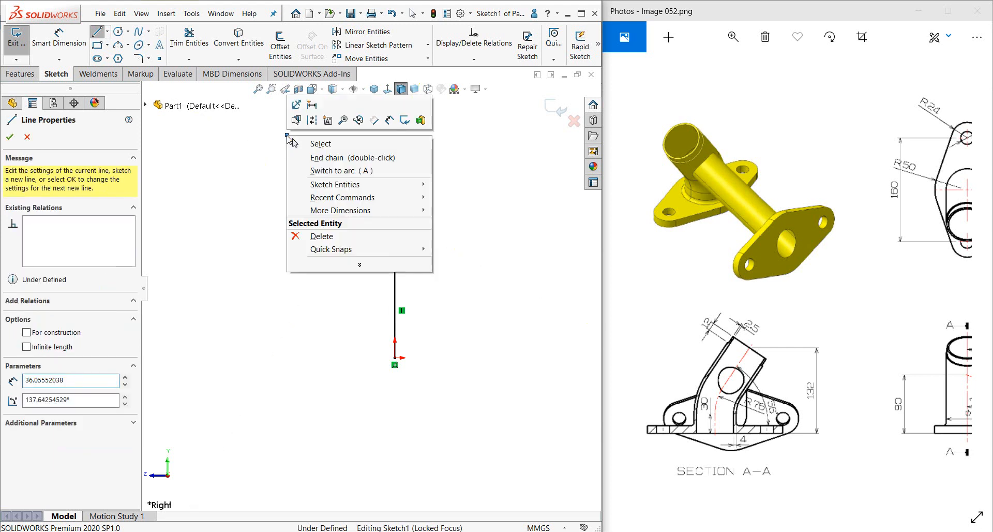
pyautogui.click(293, 142)
pyautogui.click(358, 201)
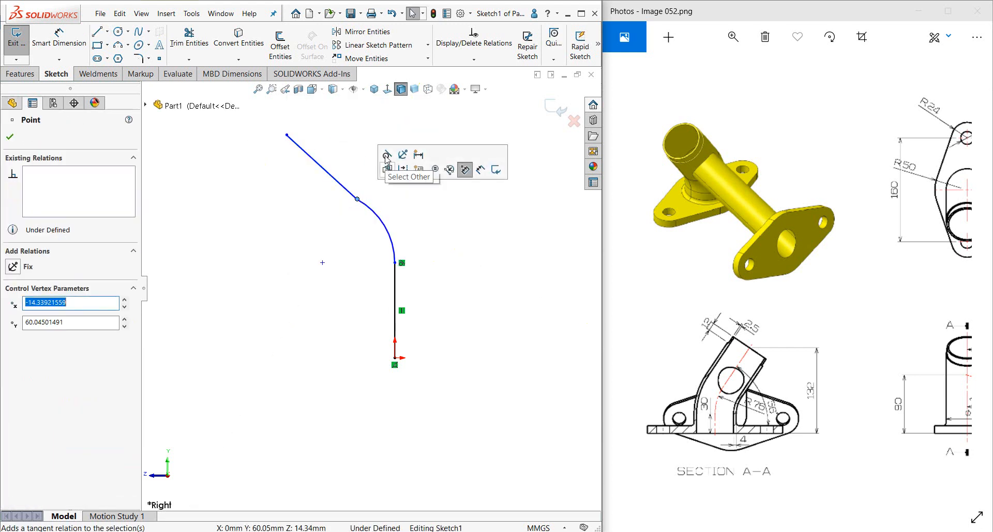
pyautogui.click(409, 168)
# - Dimension the vertical height from the origin to the sloping line's free end as 132 mm
pyautogui.scroll(-1, 294, 199)
pyautogui.press('d')
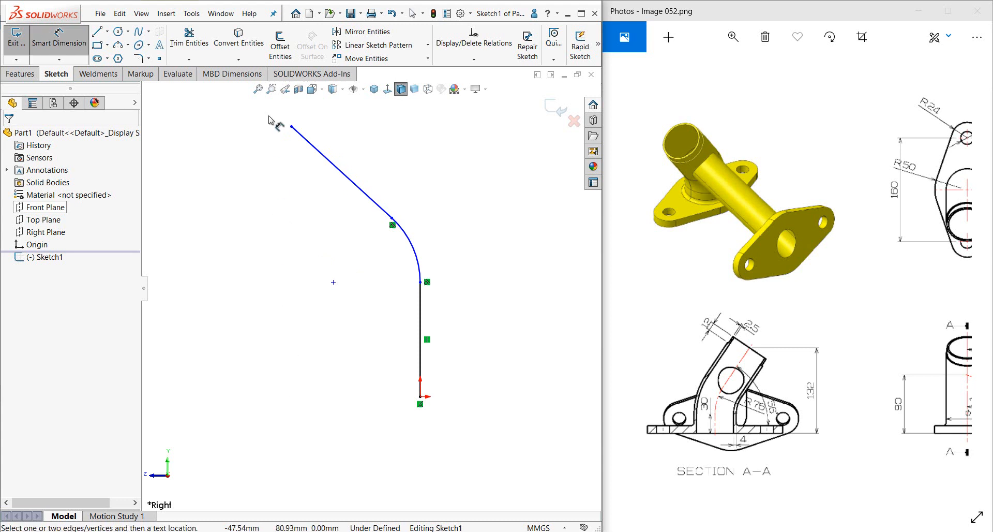
pyautogui.click(292, 127)
pyautogui.click(420, 404)
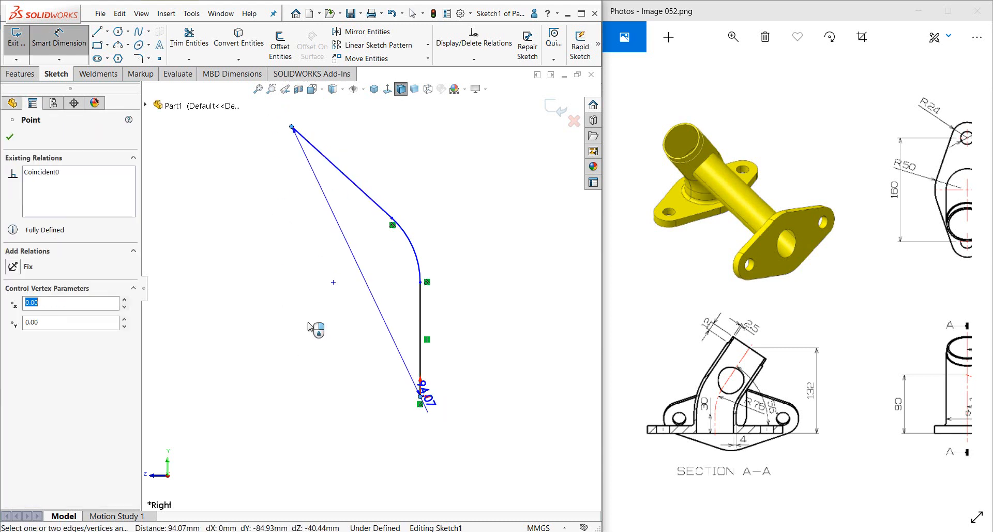
pyautogui.click(260, 276)
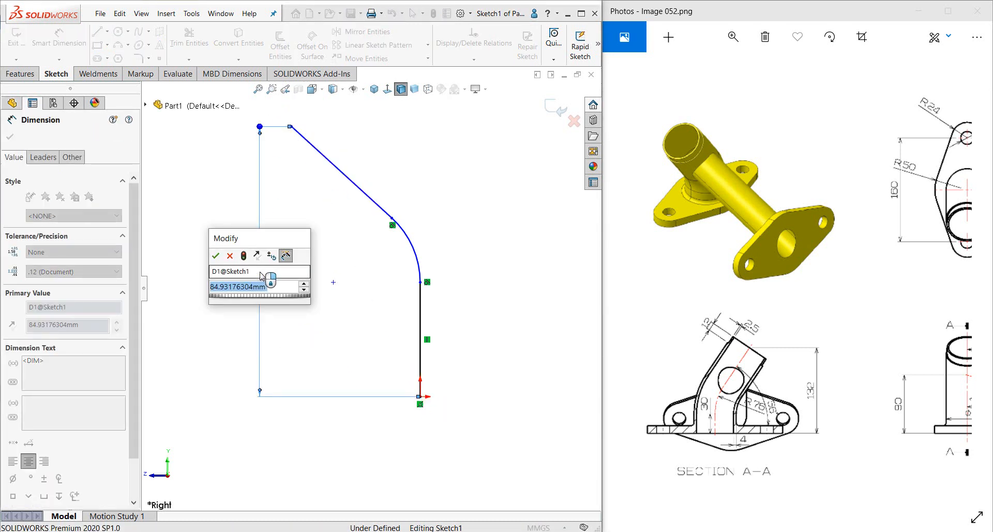
pyautogui.write('1')
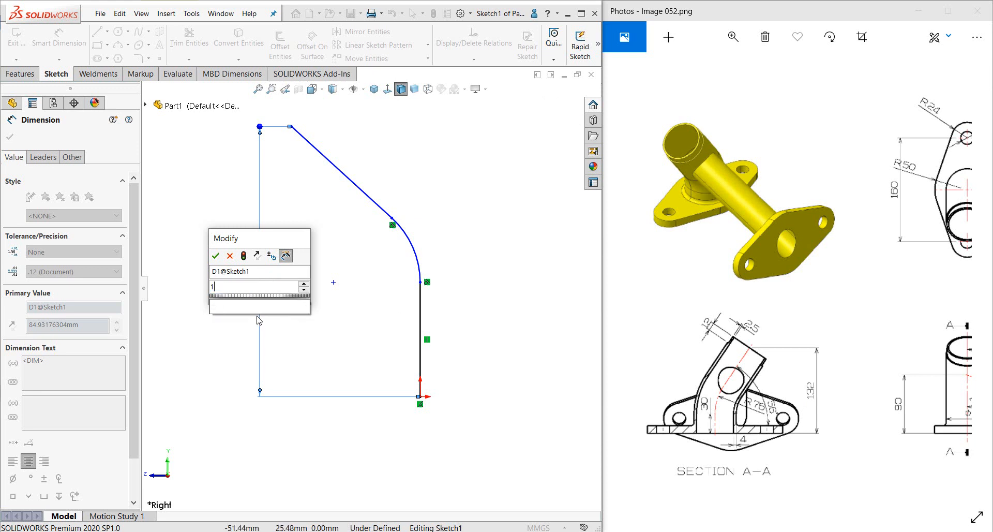
pyautogui.write('32')
pyautogui.press('Return')
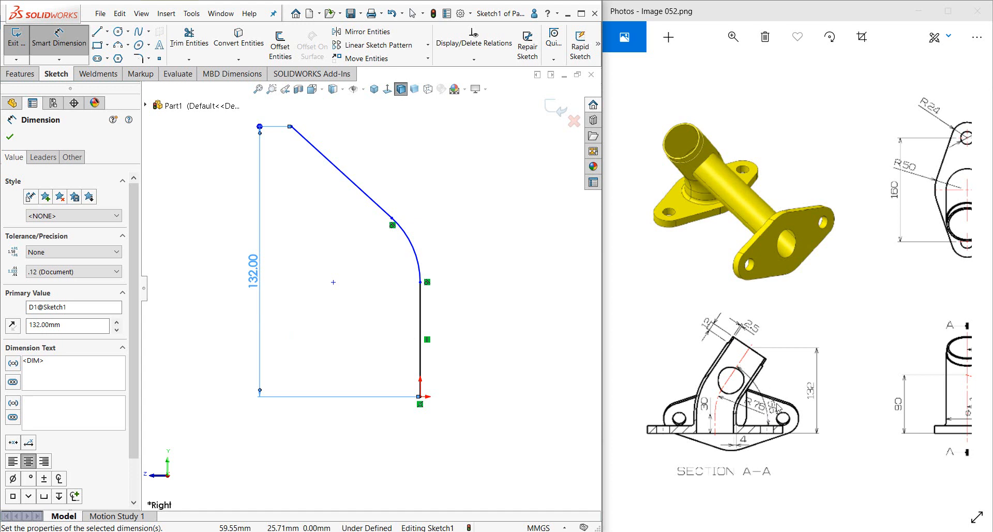
# - Dimension the bend arc's radius as 76 mm
pyautogui.click(418, 260)
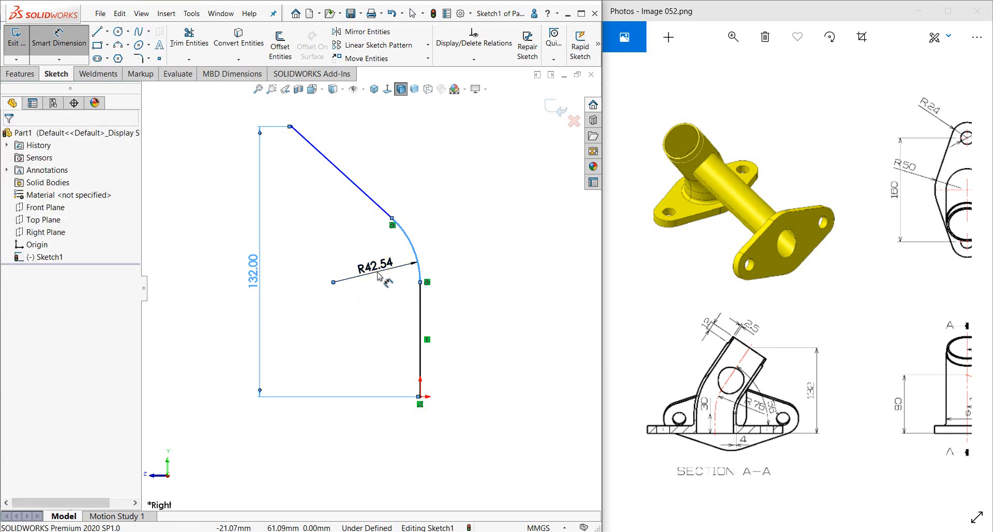
pyautogui.click(379, 275)
pyautogui.write('76')
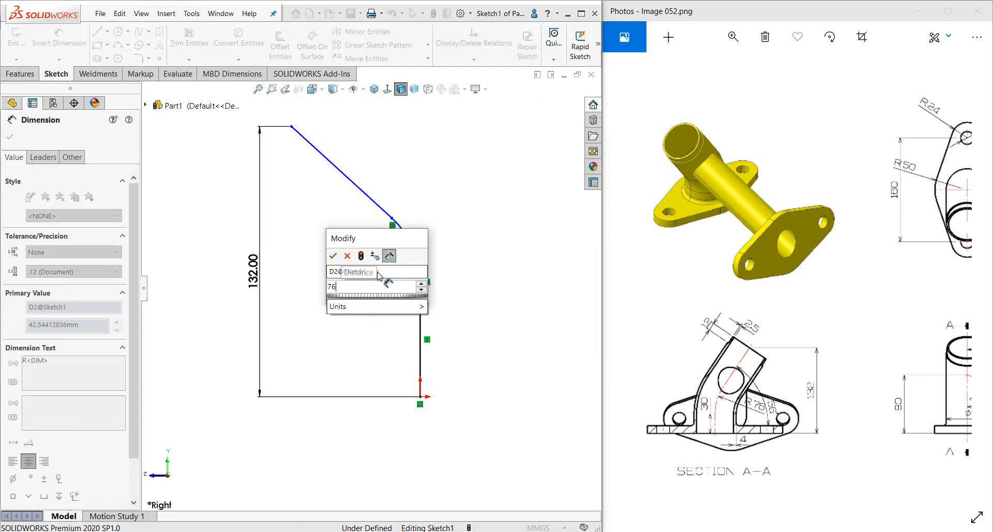
pyautogui.press('Return')
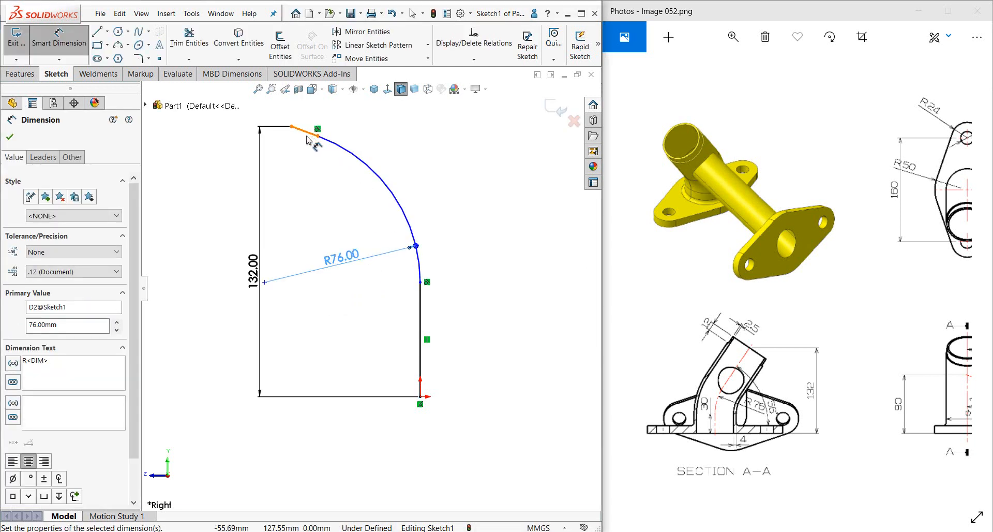
pyautogui.click(335, 193)
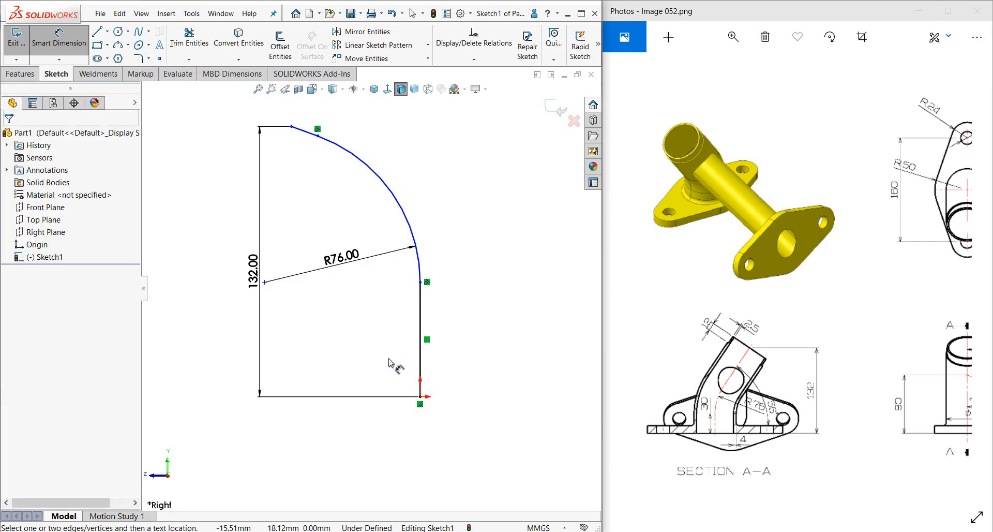
# - Sketch a horizontal construction line about 37 mm long from the origin, on the side the path leans toward
pyautogui.press('l')
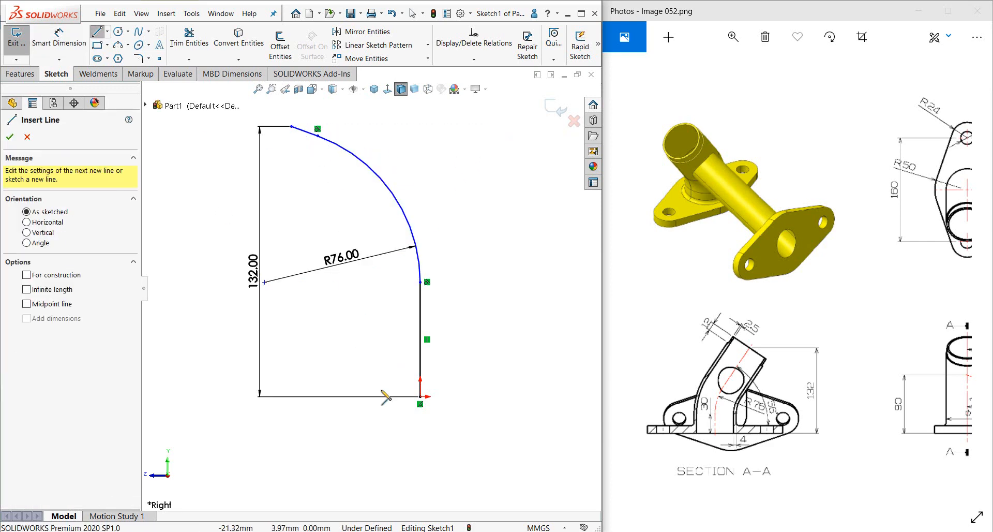
pyautogui.click(420, 397)
pyautogui.click(345, 397)
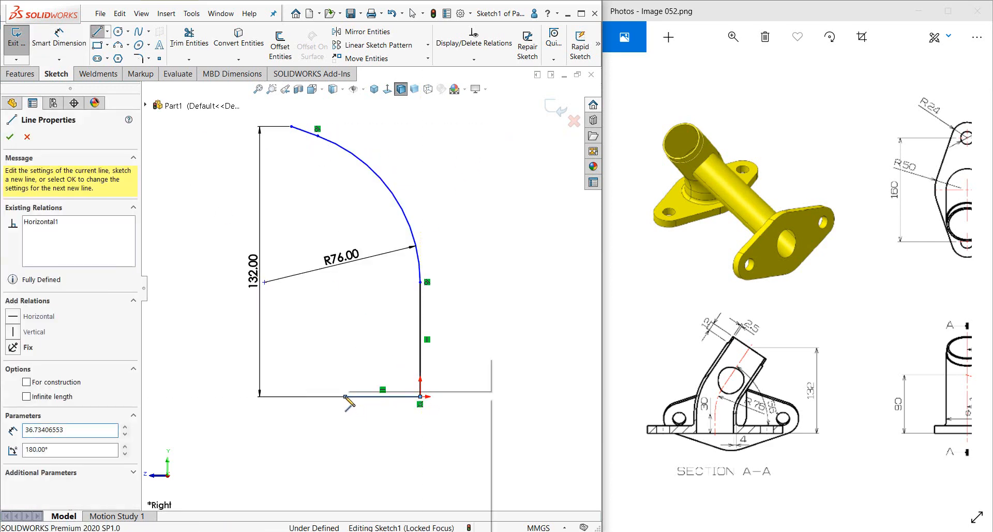
pyautogui.rightClick(345, 397)
pyautogui.click(371, 381)
# - Dimension the angle between the horizontal construction line and the sloping line as 56 degrees
pyautogui.press('d')
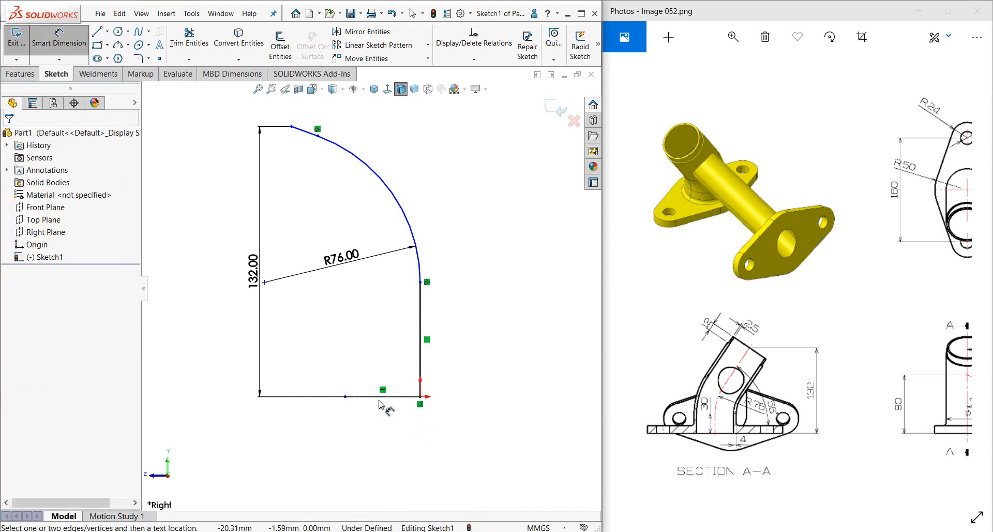
pyautogui.click(381, 396)
pyautogui.click(305, 131)
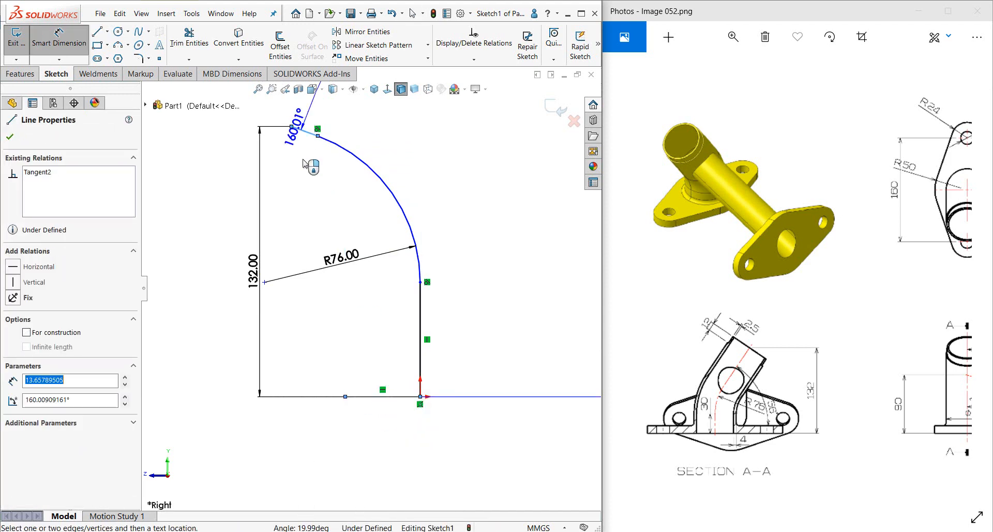
pyautogui.click(306, 193)
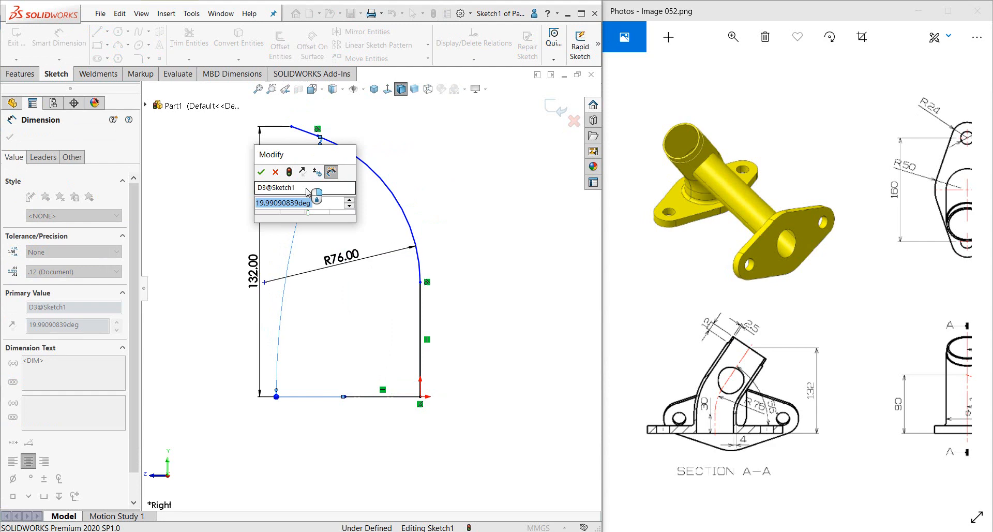
pyautogui.write('56')
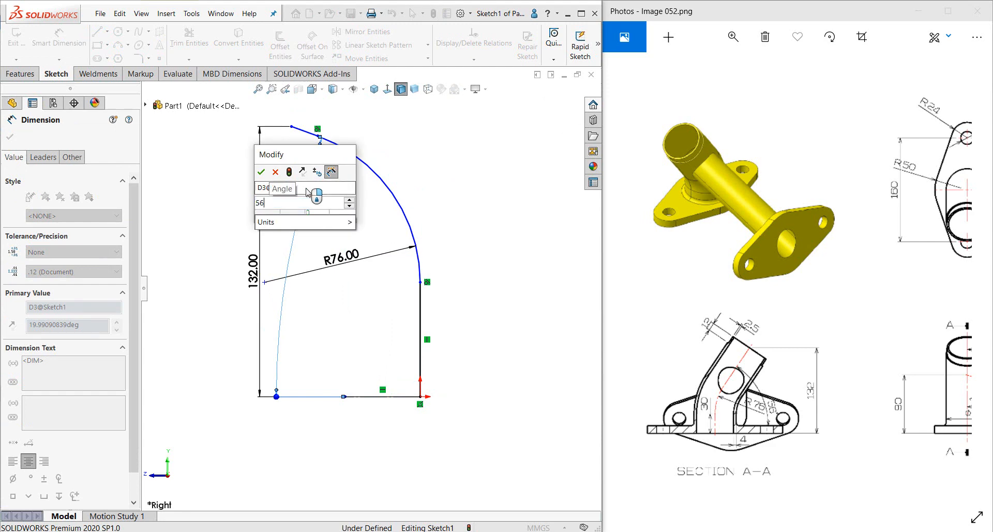
pyautogui.press('Return')
pyautogui.click(434, 206)
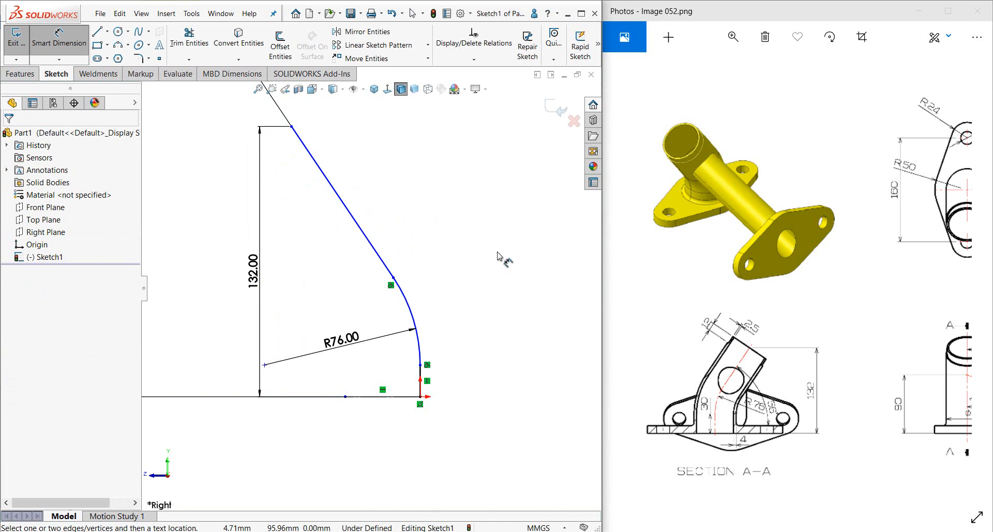
# - Dimension the vertical line rising from the origin as 30 mm long
pyautogui.click(421, 381)
pyautogui.click(492, 382)
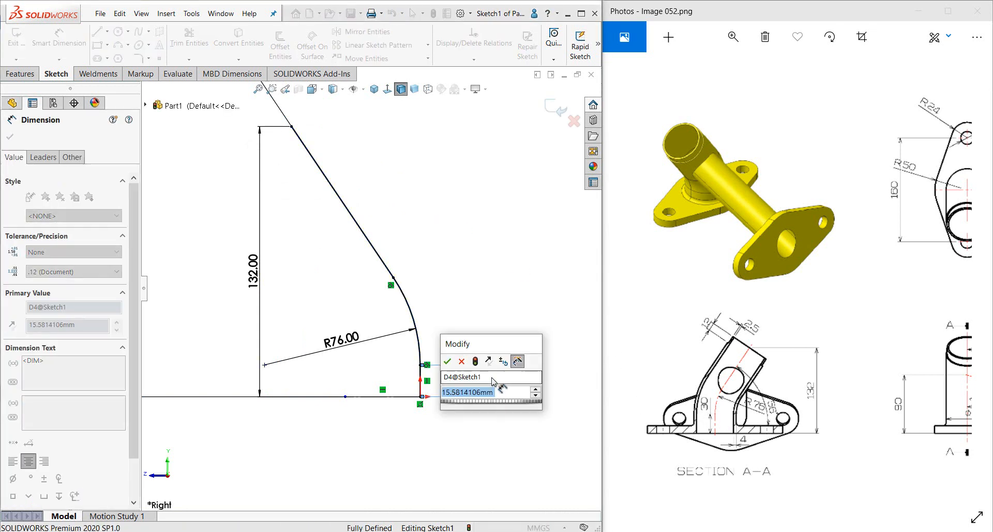
pyautogui.write('30')
pyautogui.press('Return')
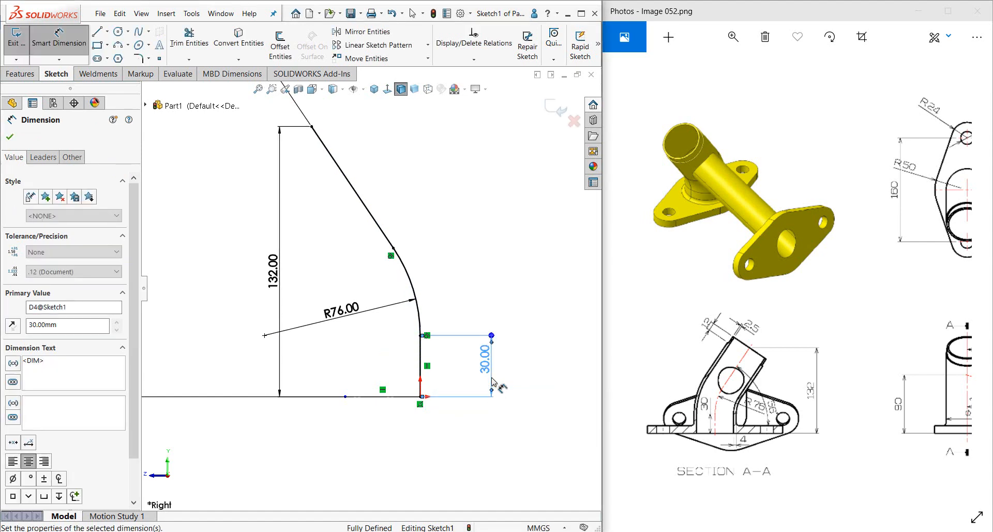
pyautogui.click(476, 257)
# - Move the angle dimension close to the bend, between the construction line and the arc
pyautogui.scroll(2, 495, 271)
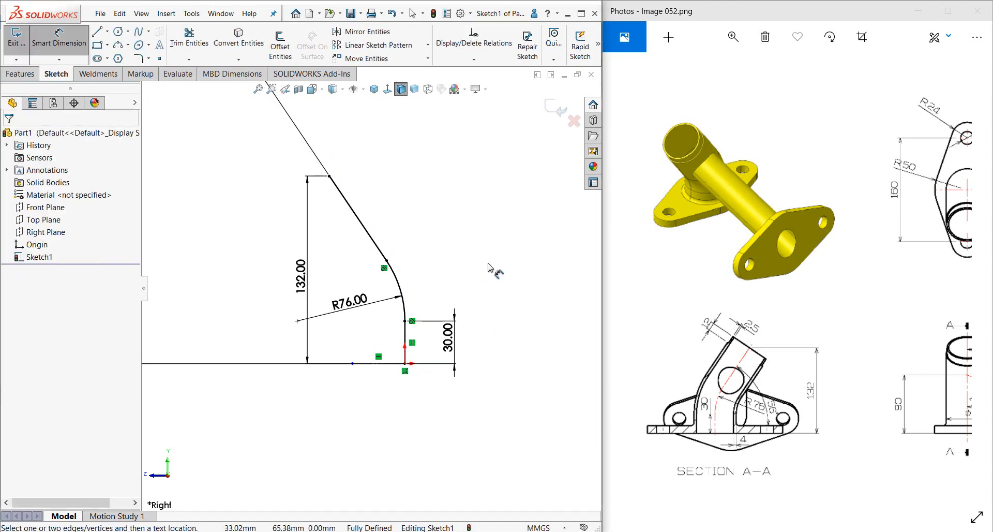
pyautogui.scroll(3, 395, 181)
pyautogui.scroll(1, 432, 188)
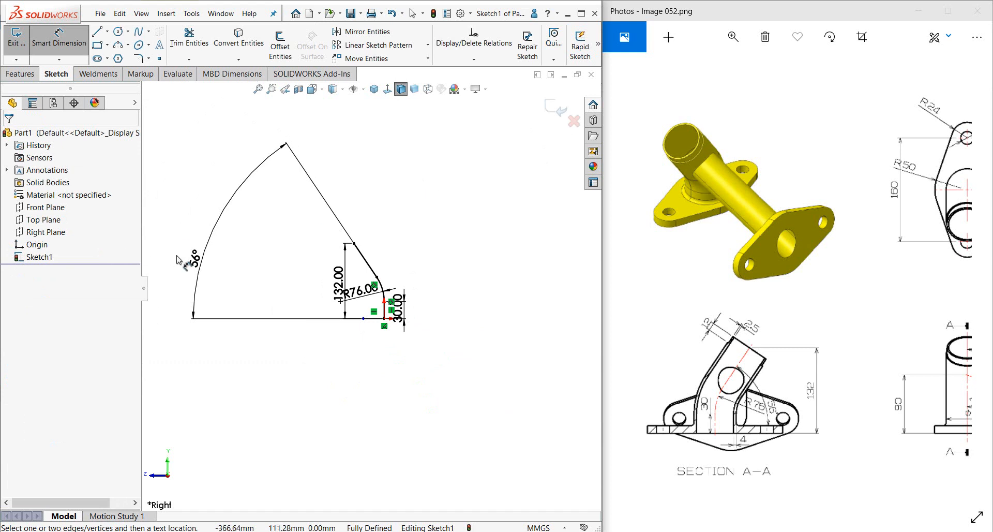
pyautogui.click(362, 294)
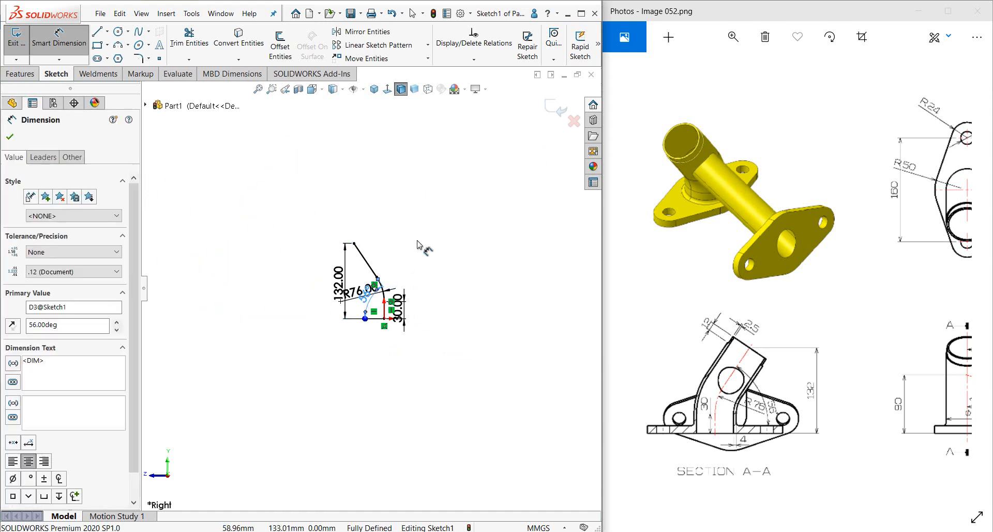
pyautogui.scroll(-4, 380, 262)
pyautogui.scroll(2, 341, 287)
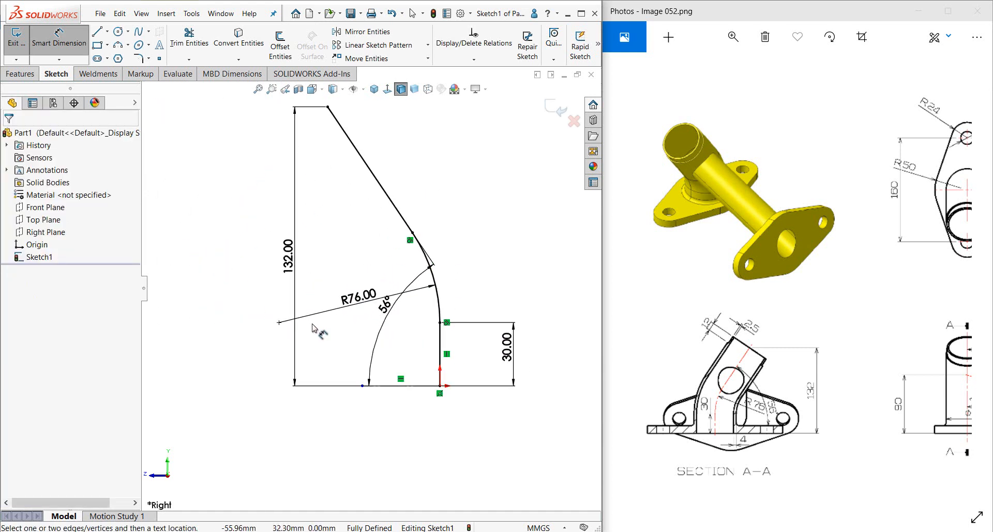
pyautogui.scroll(1, 324, 333)
pyautogui.scroll(-2, 308, 166)
# - Exit the path sketch and start a Swept Boss/Base along it with a circular profile
pyautogui.rightClick(256, 187)
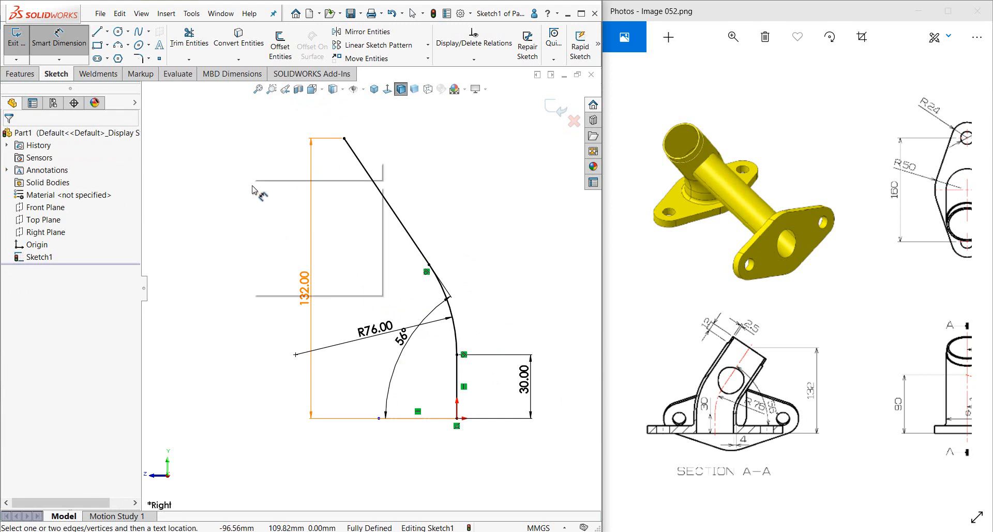
pyautogui.click(370, 170)
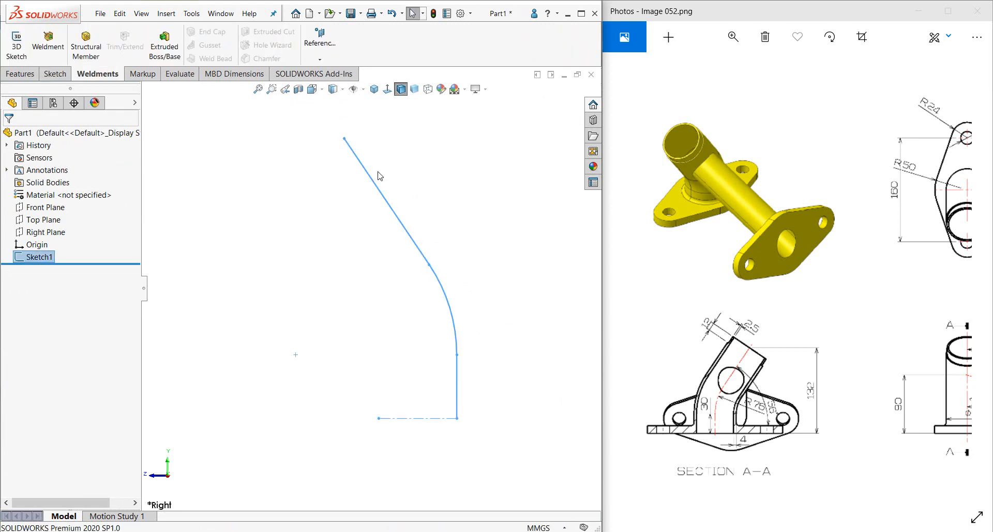
pyautogui.click(20, 74)
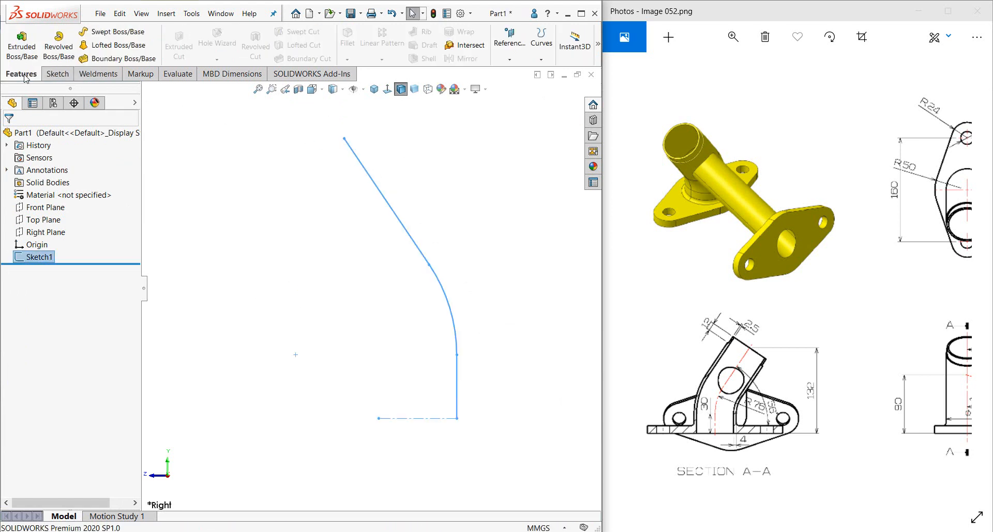
pyautogui.click(96, 33)
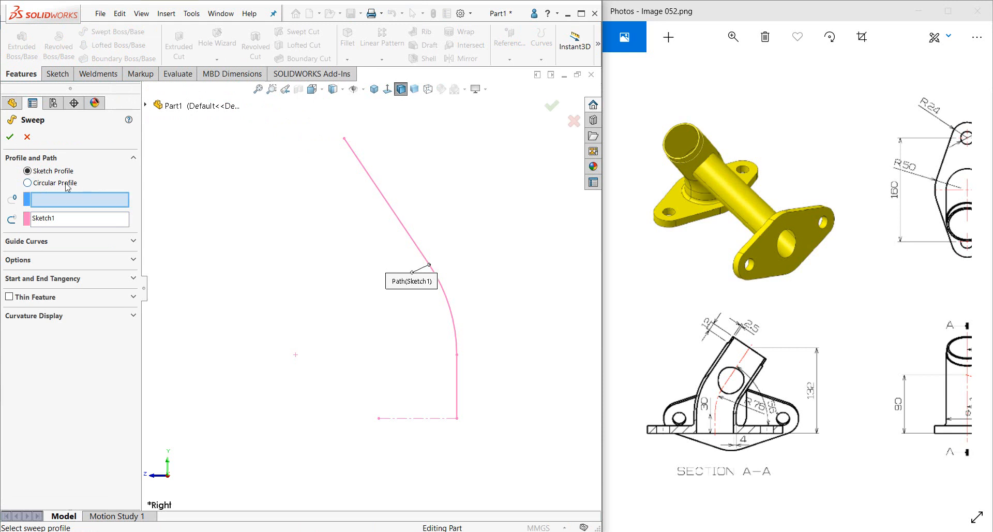
pyautogui.click(28, 183)
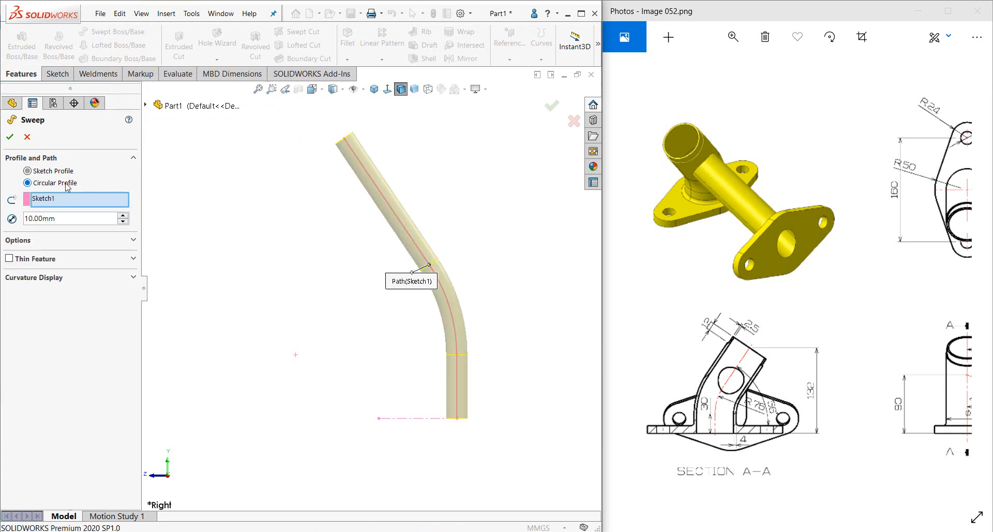
# - Consult the reference drawing for the tube size and set the sweep's circular profile diameter to 65 mm
pyautogui.moveTo(878, 316)
pyautogui.mouseDown()
pyautogui.moveTo(727, 303)
pyautogui.moveTo(726, 312)
pyautogui.mouseUp()
pyautogui.scroll(-1, 823, 421)
pyautogui.scroll(-2, 823, 425)
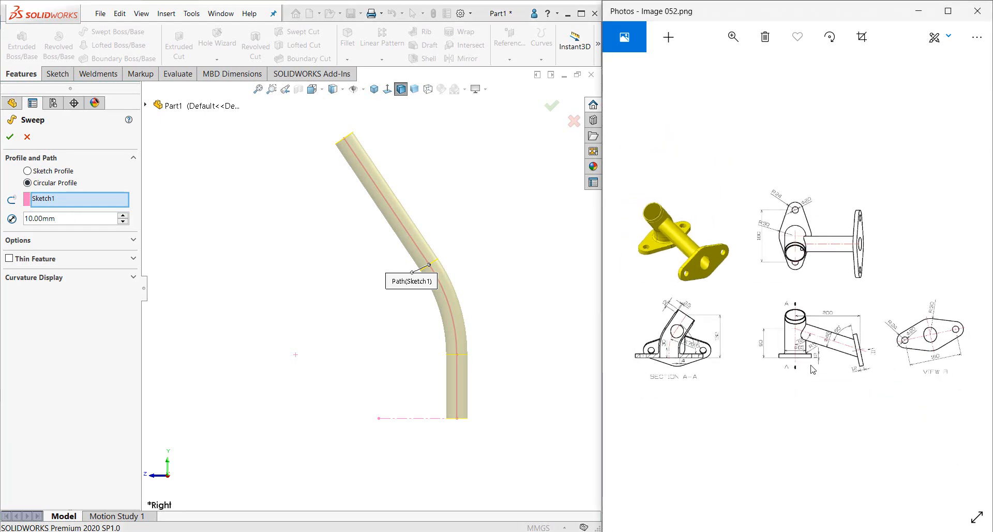
pyautogui.scroll(3, 812, 424)
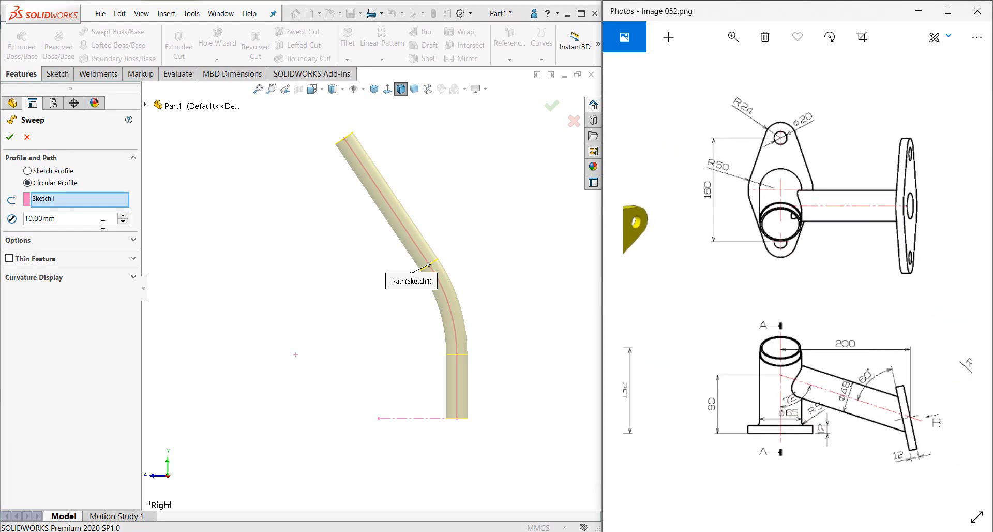
pyautogui.click(75, 219)
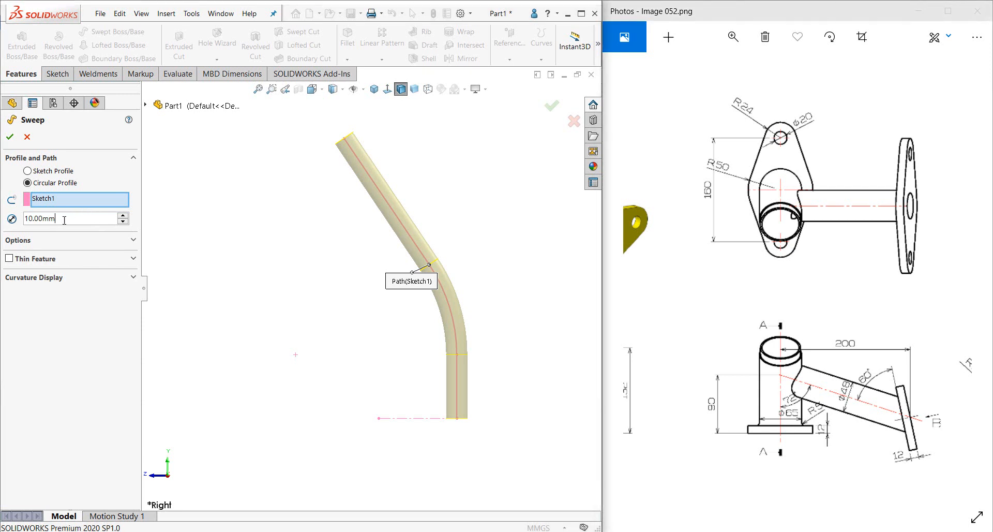
pyautogui.moveTo(65, 219); pyautogui.dragTo(1, 219)
pyautogui.write('65')
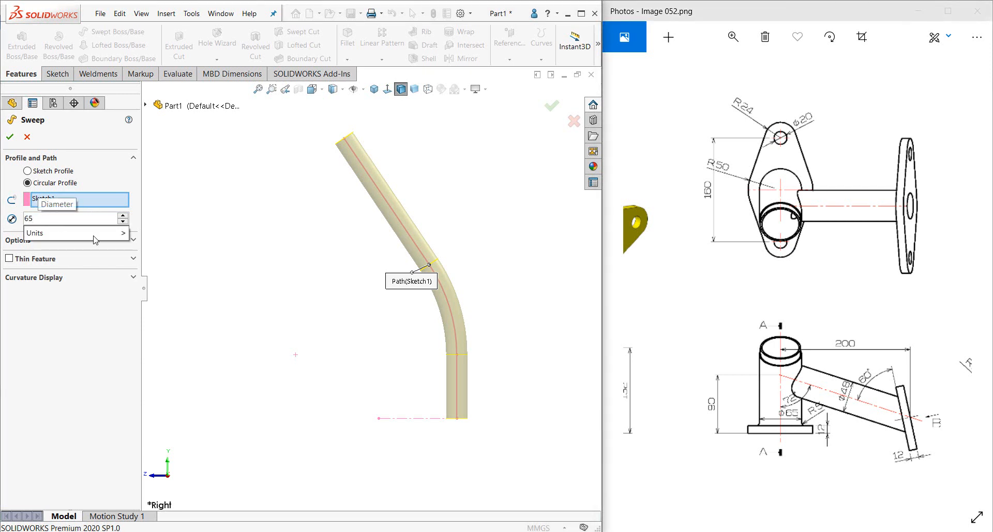
pyautogui.press('Return')
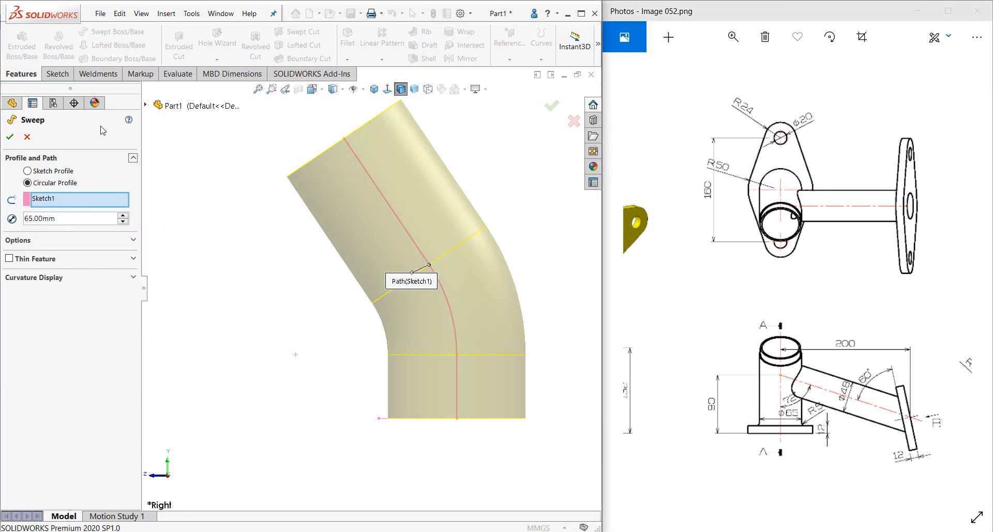
# - Complete the 65 mm swept tube and switch the model to an isometric view
pyautogui.click(9, 137)
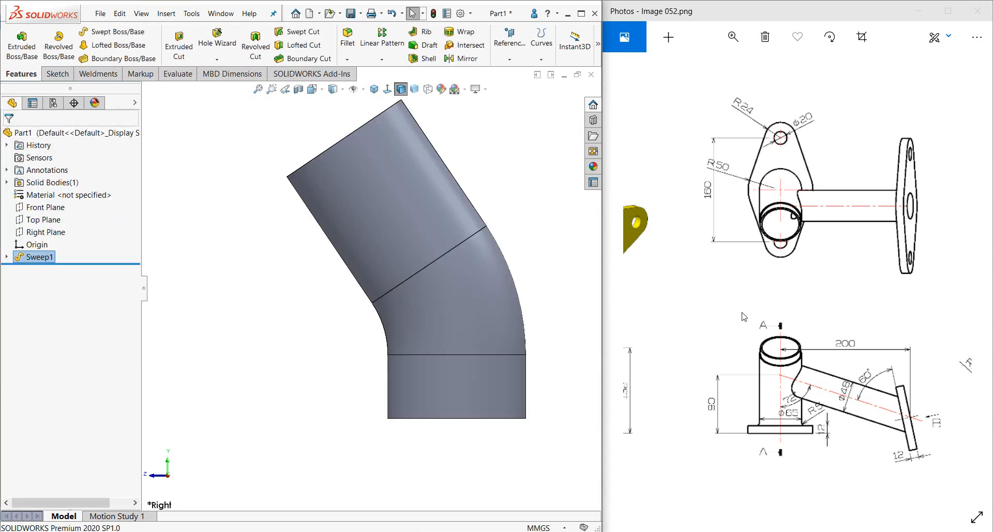
pyautogui.moveTo(742, 325); pyautogui.dragTo(883, 348)
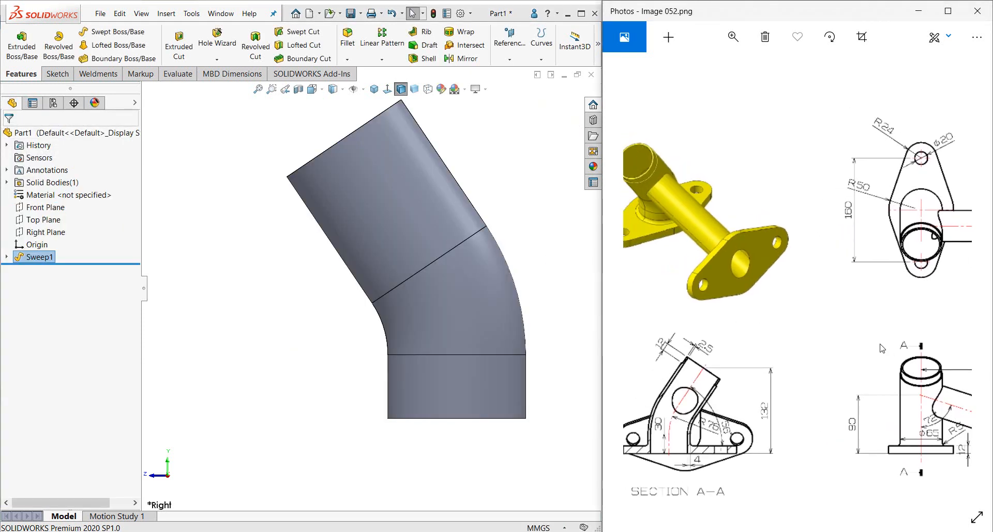
pyautogui.moveTo(379, 257); pyautogui.dragTo(369, 279, button='middle')
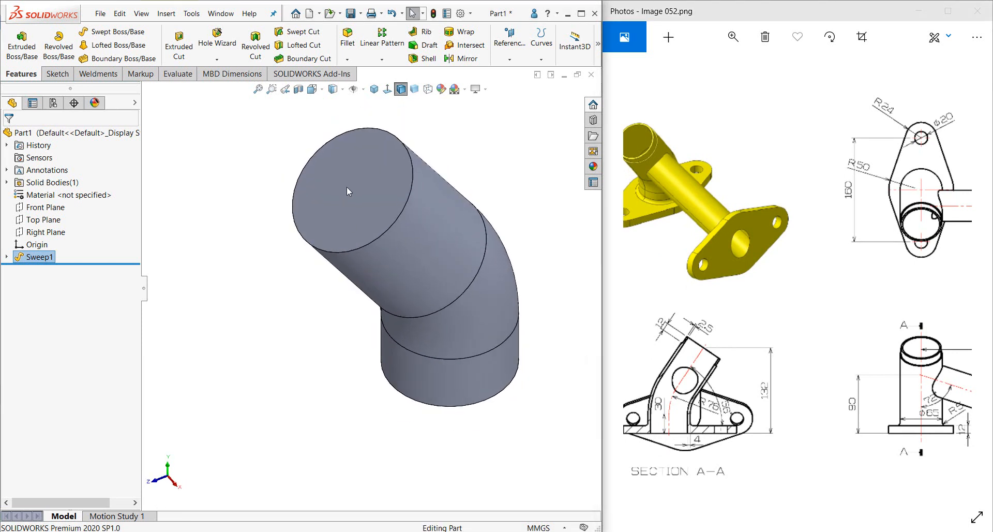
pyautogui.click(374, 89)
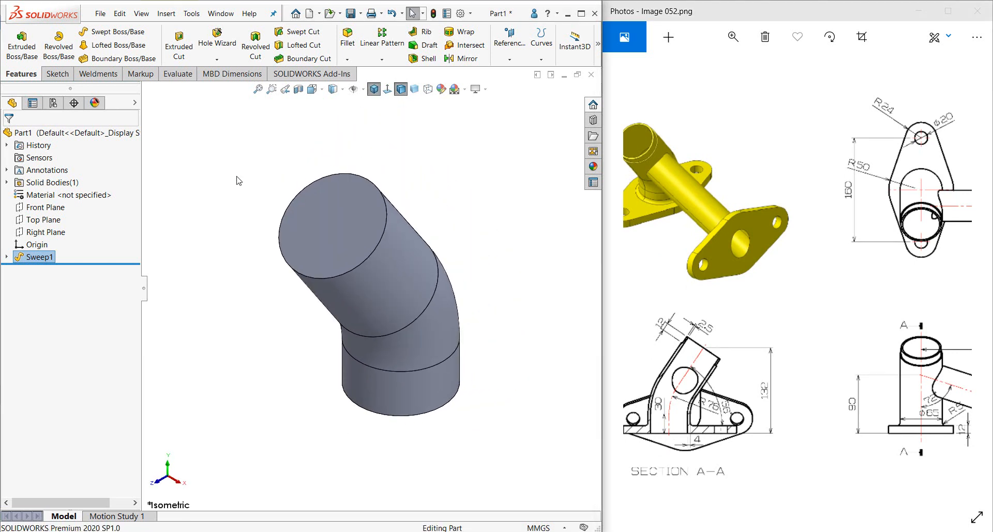
# - Show the tube's path sketch and start a Swept Cut along it with a circular profile
pyautogui.click(6, 257)
pyautogui.click(48, 269)
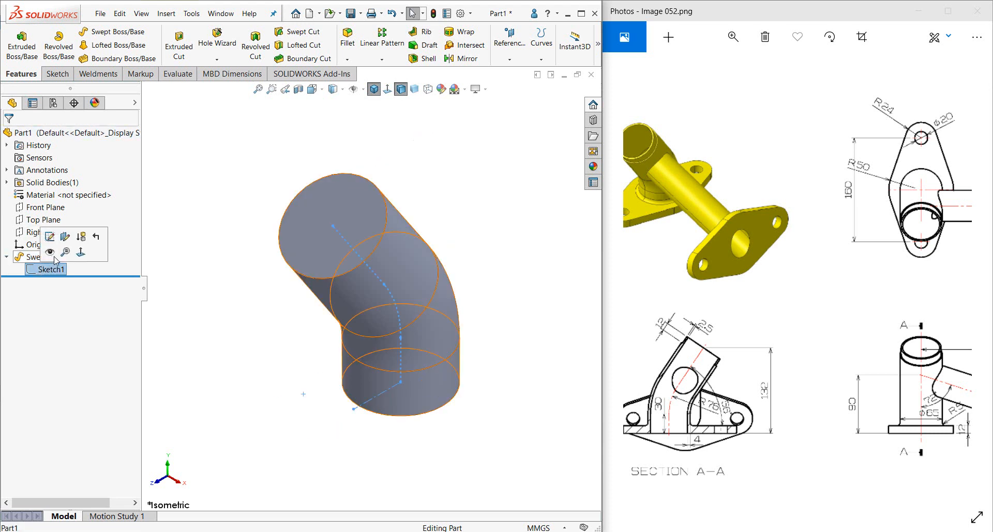
pyautogui.click(50, 252)
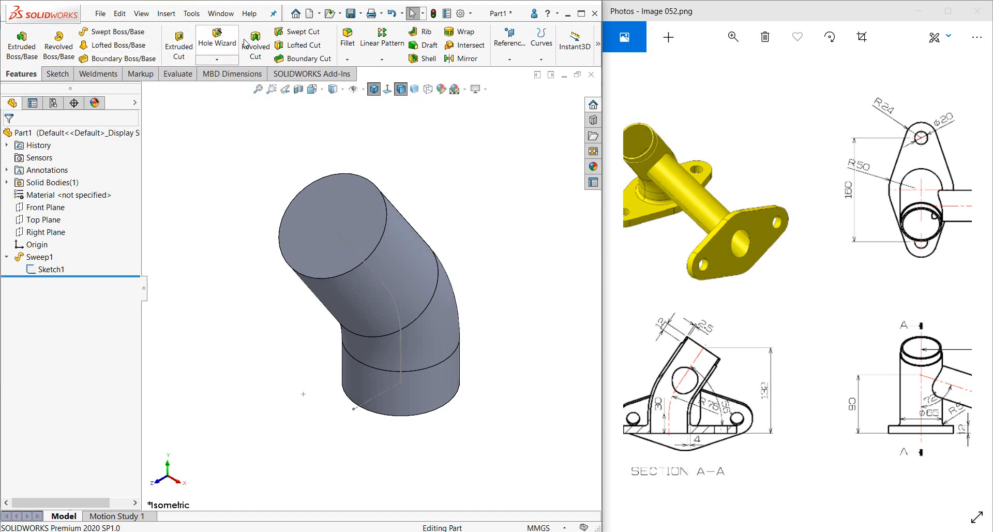
pyautogui.click(297, 32)
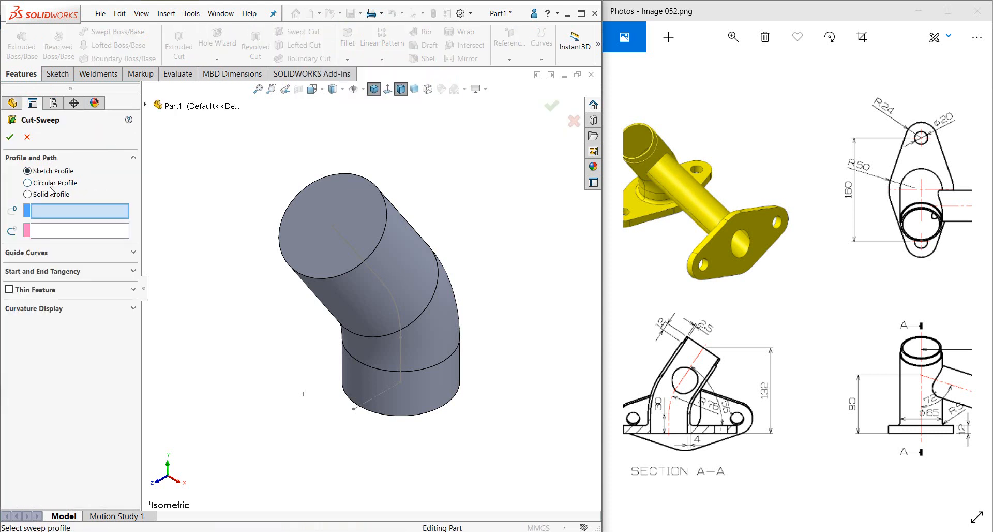
pyautogui.click(31, 182)
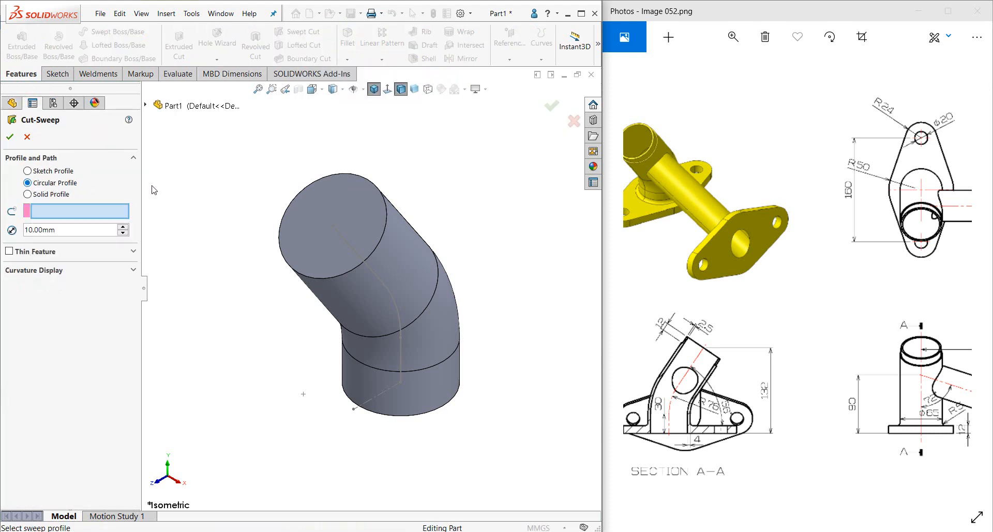
pyautogui.click(349, 243)
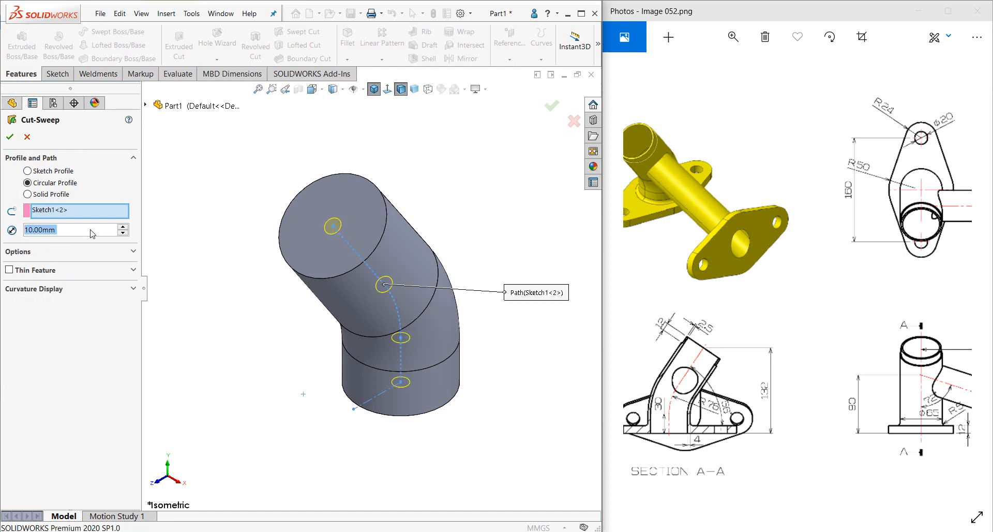
# - Consult the section view for the wall thickness and set the cut's circular profile diameter to 65-(2.5*2) mm
pyautogui.moveTo(728, 343); pyautogui.dragTo(879, 352)
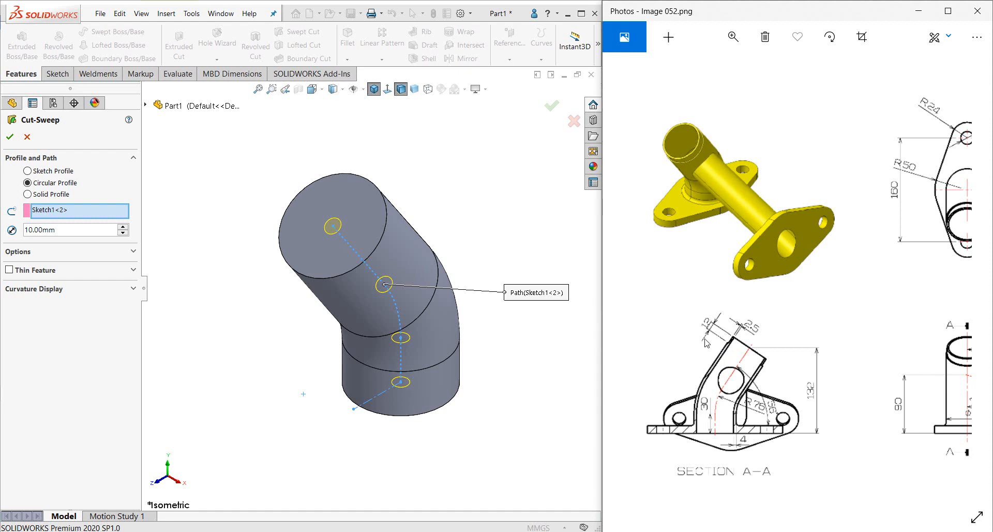
pyautogui.click(49, 230)
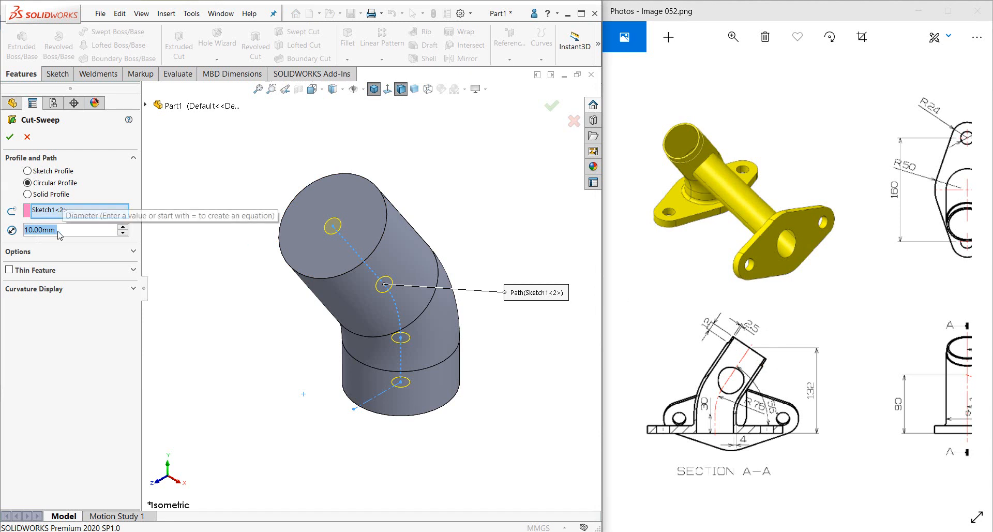
pyautogui.write('65-')
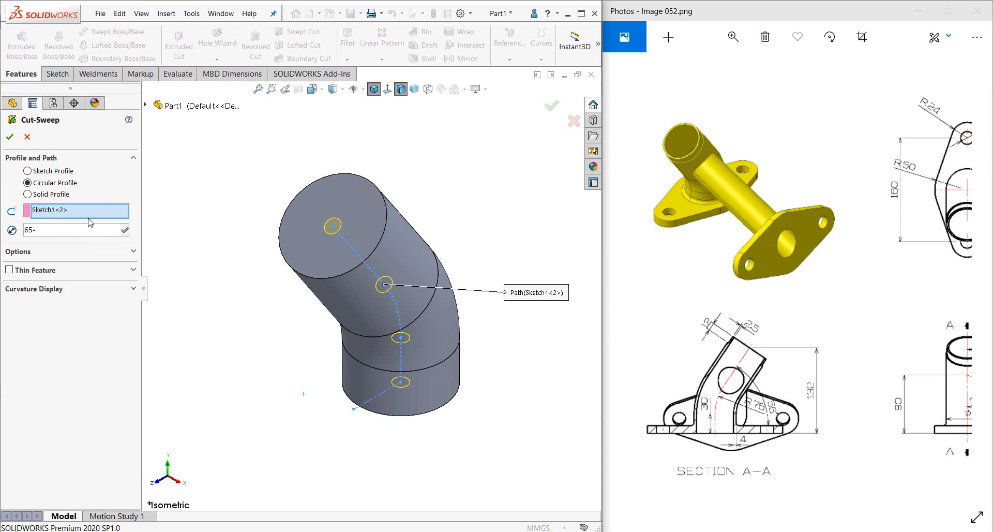
pyautogui.write('(')
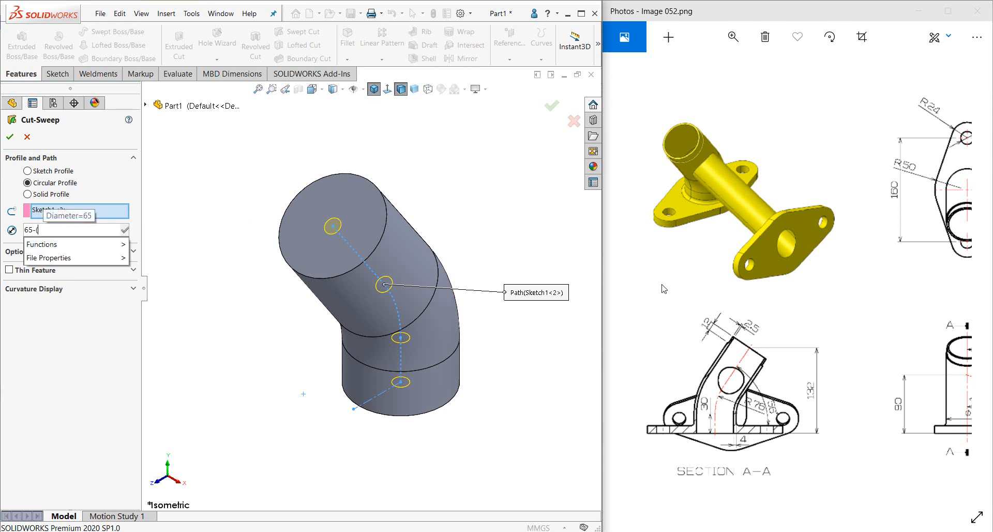
pyautogui.write('2.5')
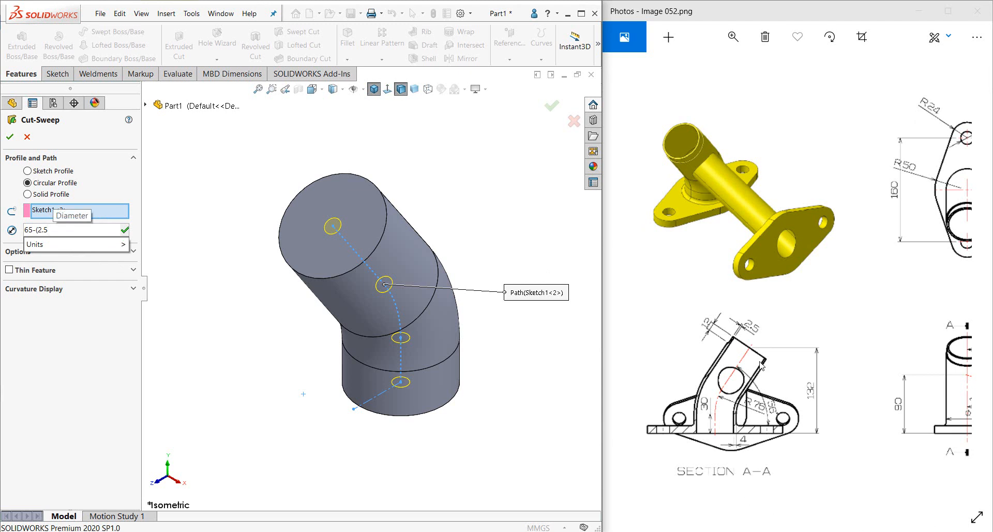
pyautogui.write('*')
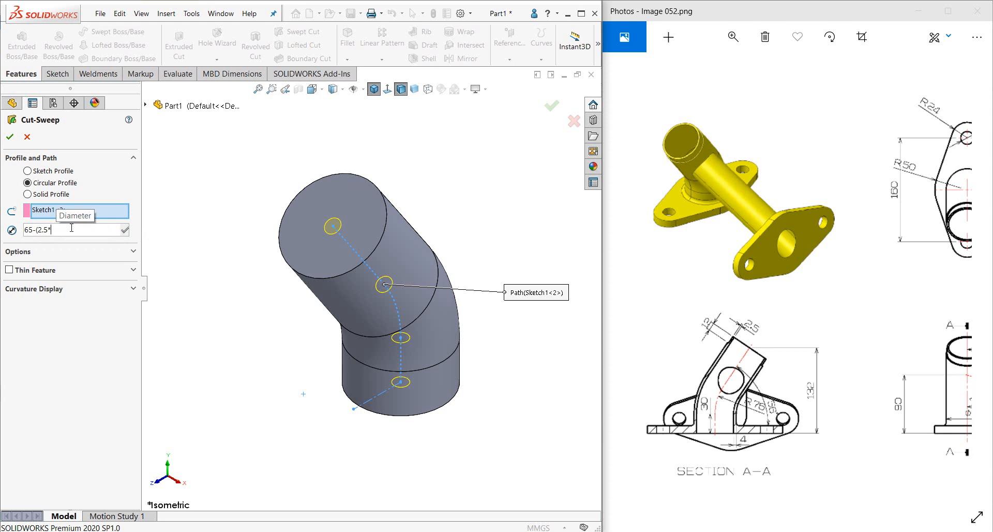
pyautogui.write('2)')
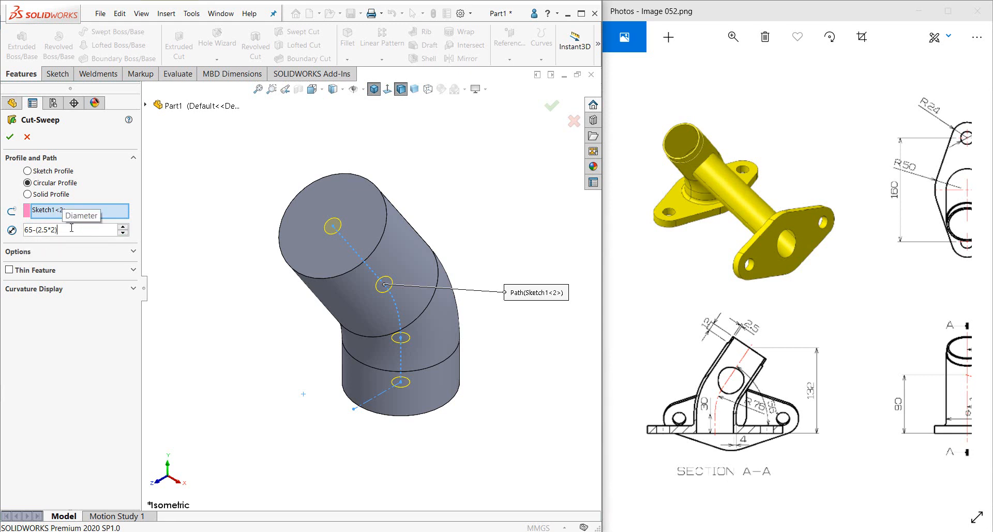
pyautogui.press('Return')
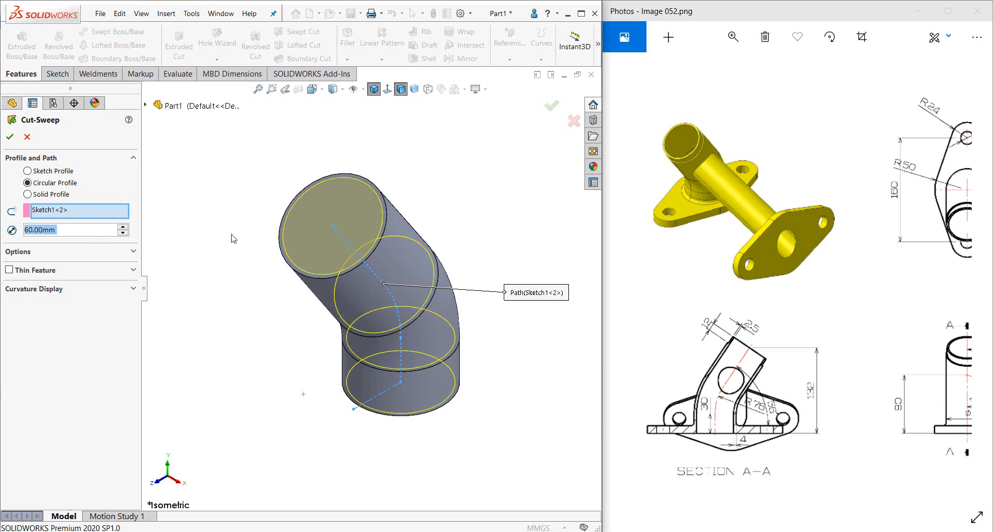
# - Set the cut's circular profile diameter to 65-(5*2) mm and complete the swept cut through the tube
pyautogui.click(77, 234)
pyautogui.scroll(-2, 280, 223)
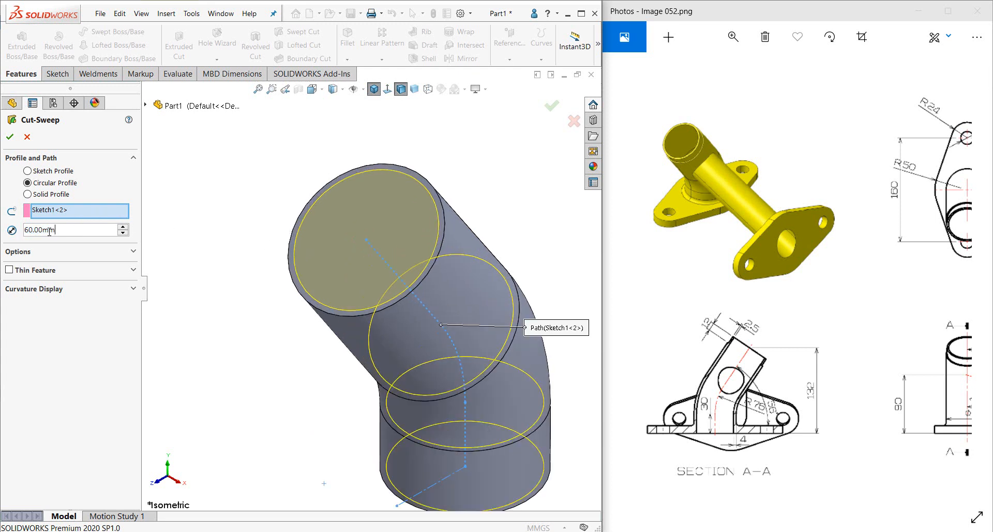
pyautogui.hotkey('ctrl', 'a')
pyautogui.write('65')
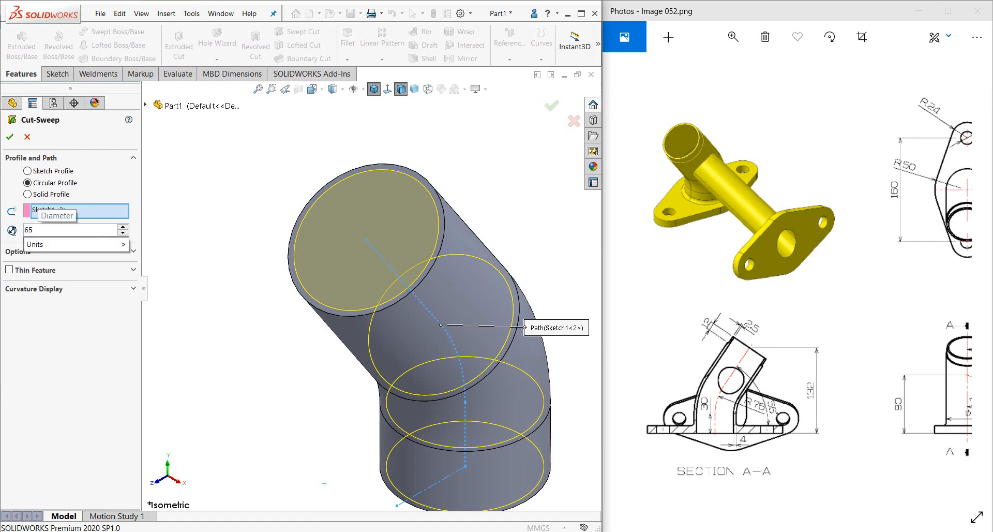
pyautogui.write('-(')
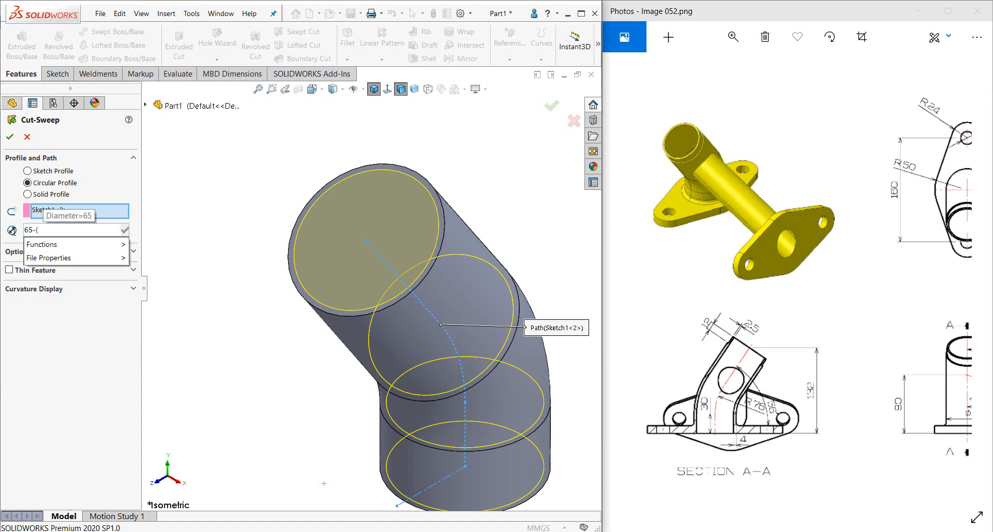
pyautogui.write('2.5')
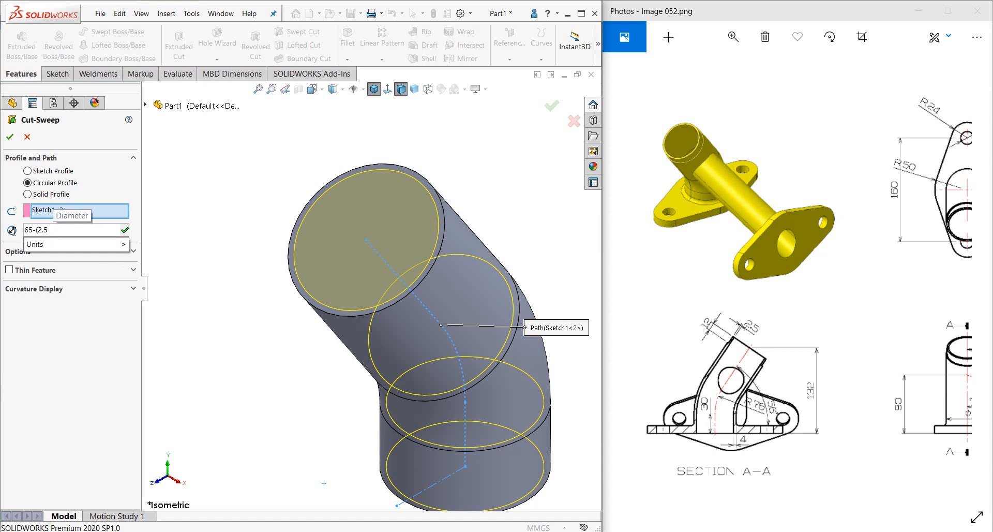
pyautogui.write('*2)')
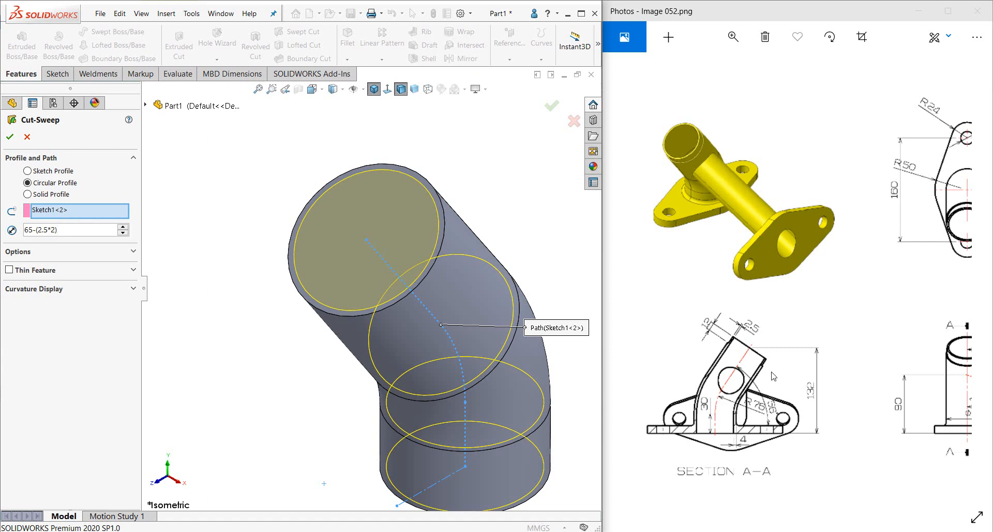
pyautogui.click(48, 232)
pyautogui.press('BackSpace')
pyautogui.press('BackSpace')
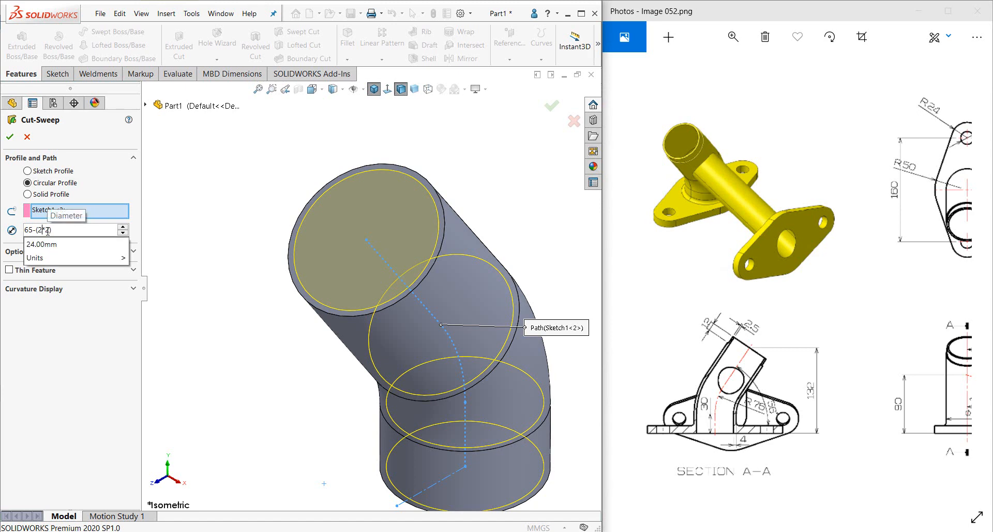
pyautogui.press('BackSpace')
pyautogui.write('5')
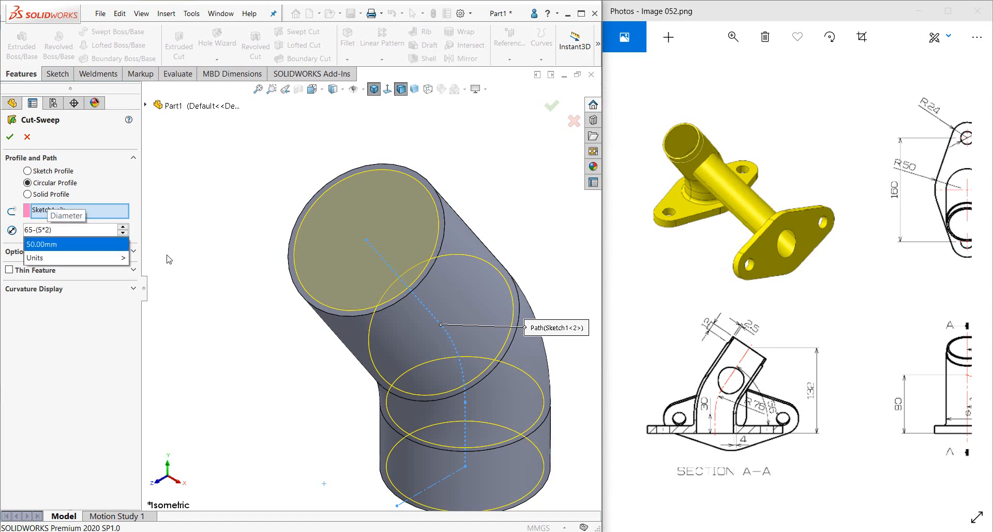
pyautogui.press('Return')
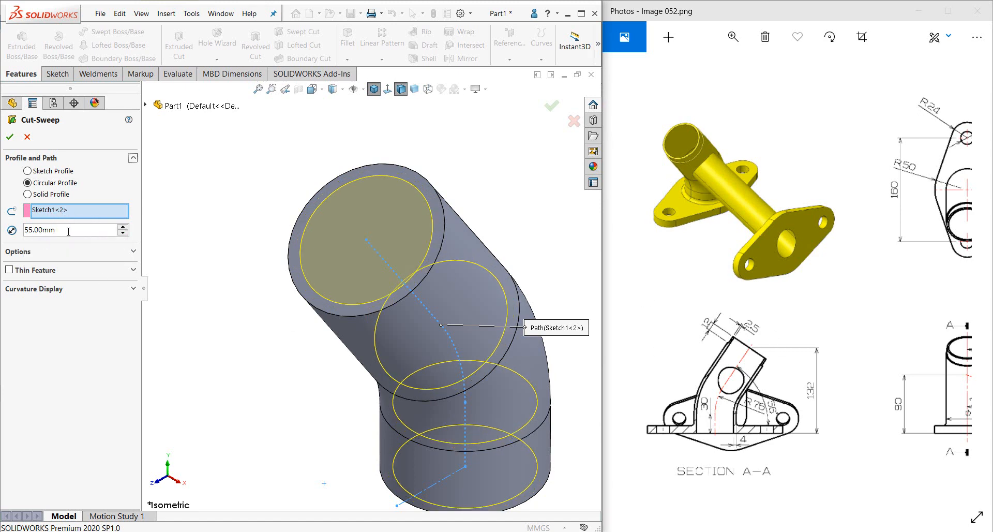
pyautogui.click(9, 136)
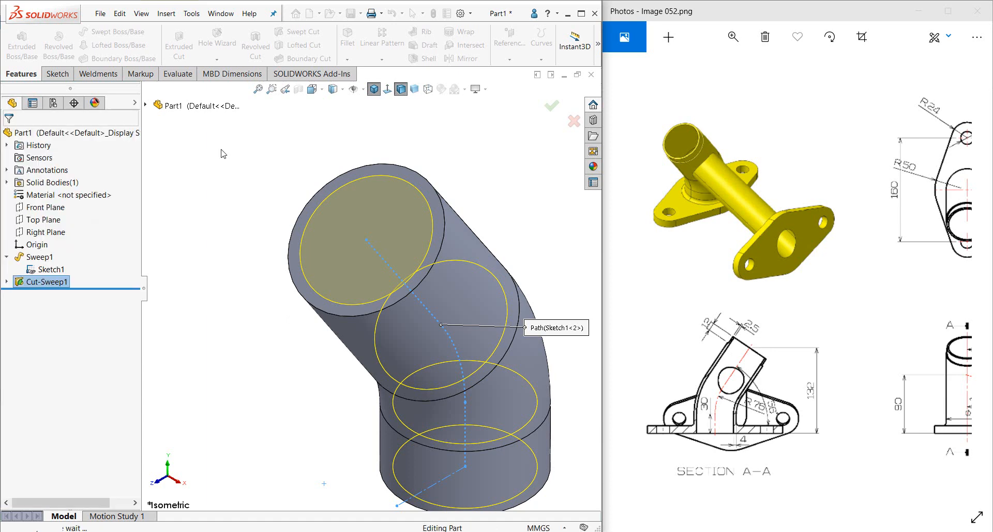
# - Start a sketch on the ring face at the tube's angled end and offset its outer edge inward by 2.5 mm
pyautogui.moveTo(387, 306); pyautogui.dragTo(215, 203, button='middle')
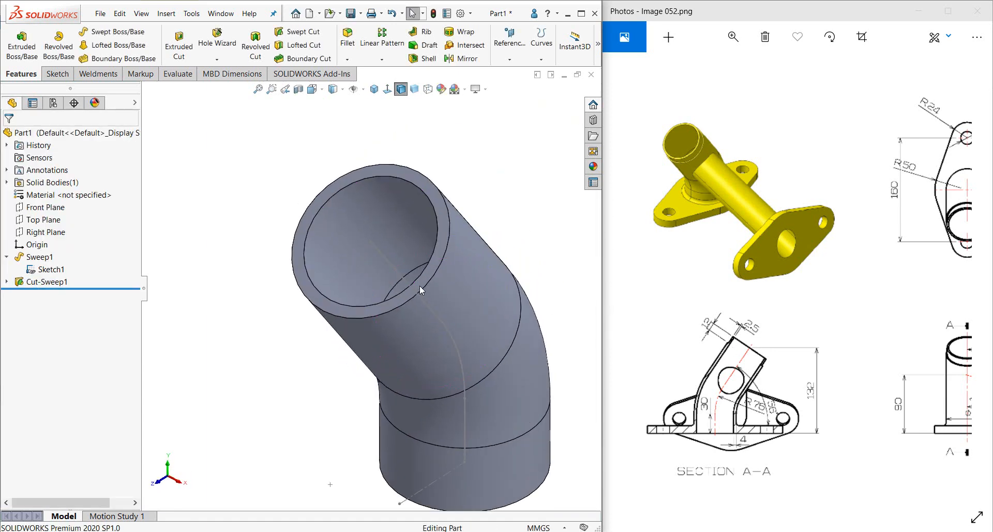
pyautogui.click(442, 247)
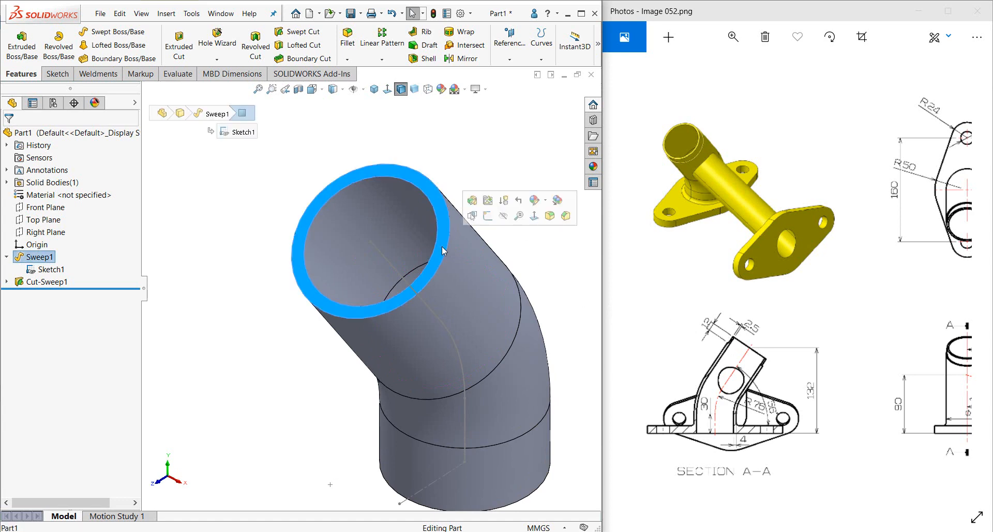
pyautogui.click(488, 200)
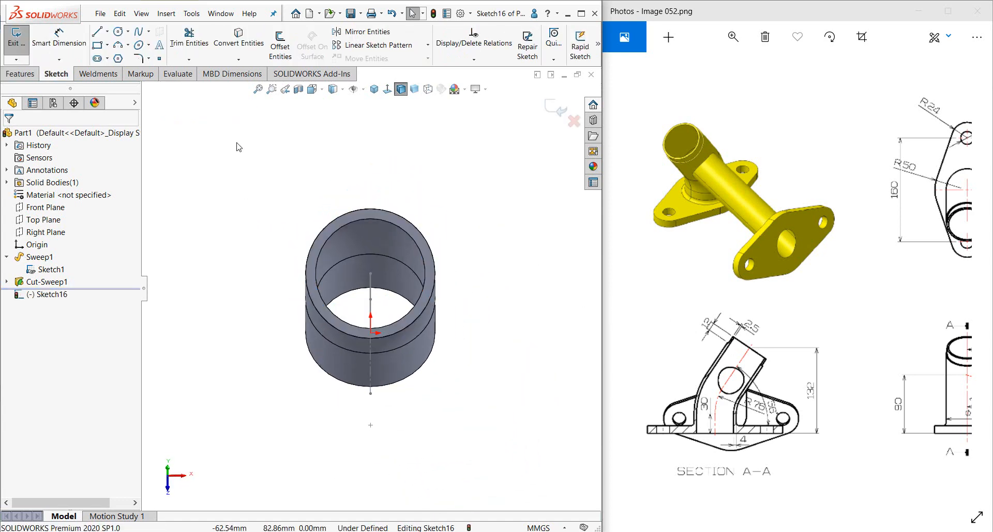
pyautogui.click(280, 46)
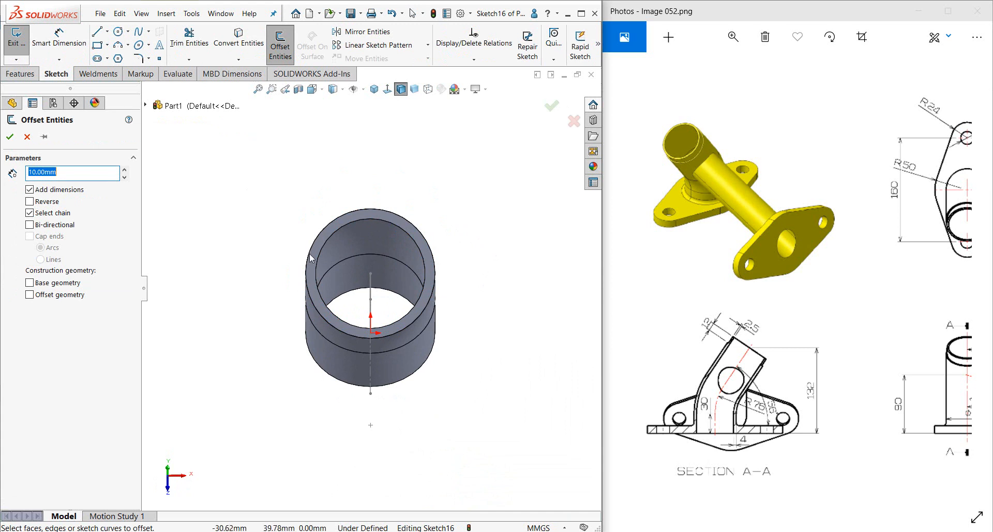
pyautogui.click(311, 256)
pyautogui.click(30, 201)
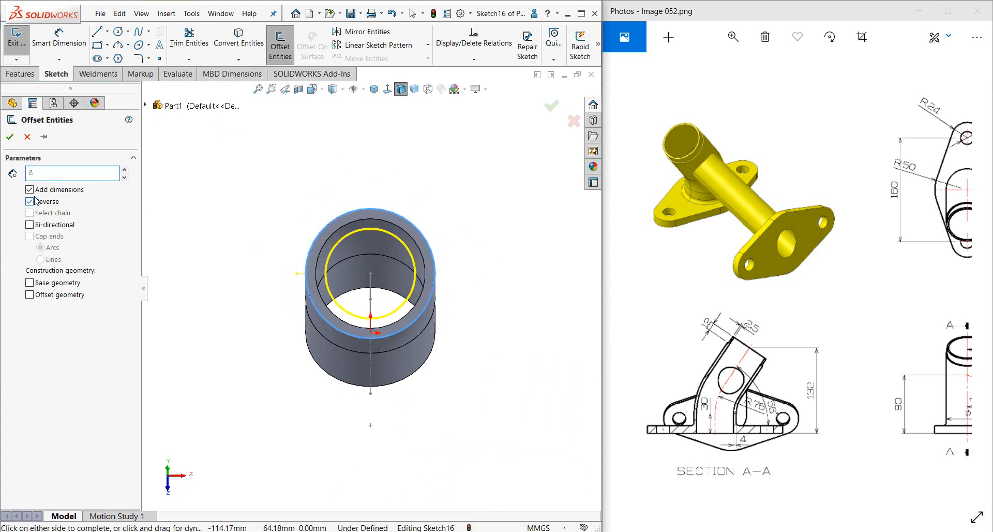
pyautogui.write('2.5')
pyautogui.press('Return')
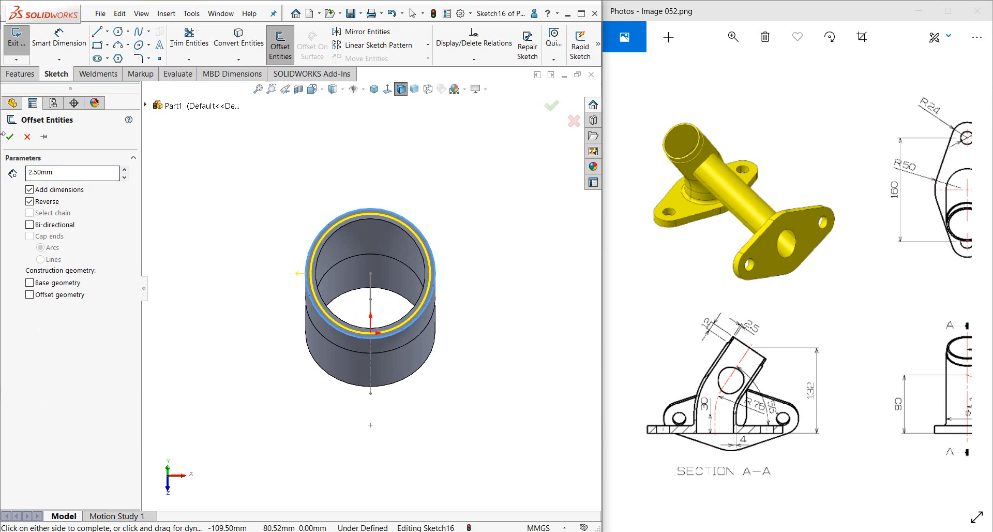
pyautogui.click(10, 136)
# - Extrude-cut outside the offset circle 12 mm deep with the side to cut flipped, stepping the tube's angled end
pyautogui.scroll(-4, 305, 287)
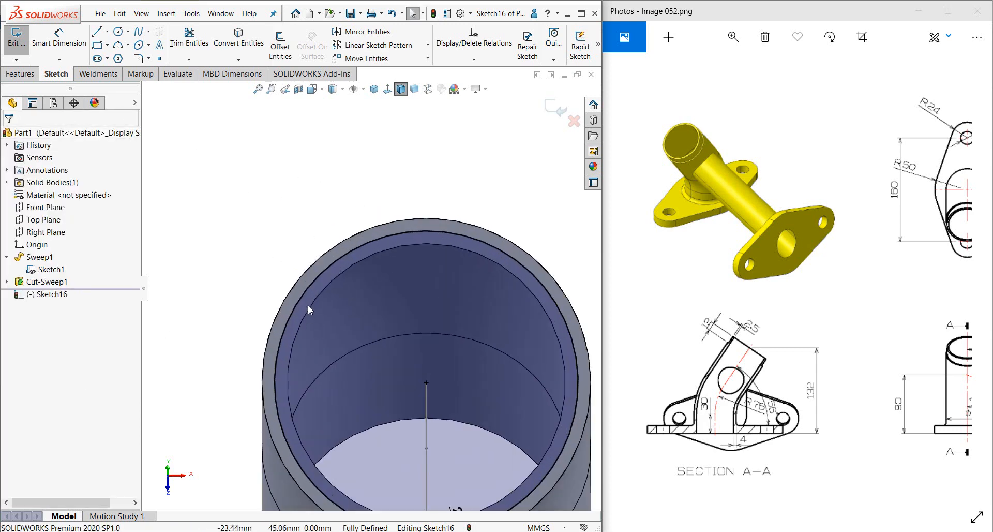
pyautogui.scroll(1, 311, 292)
pyautogui.scroll(-1, 318, 406)
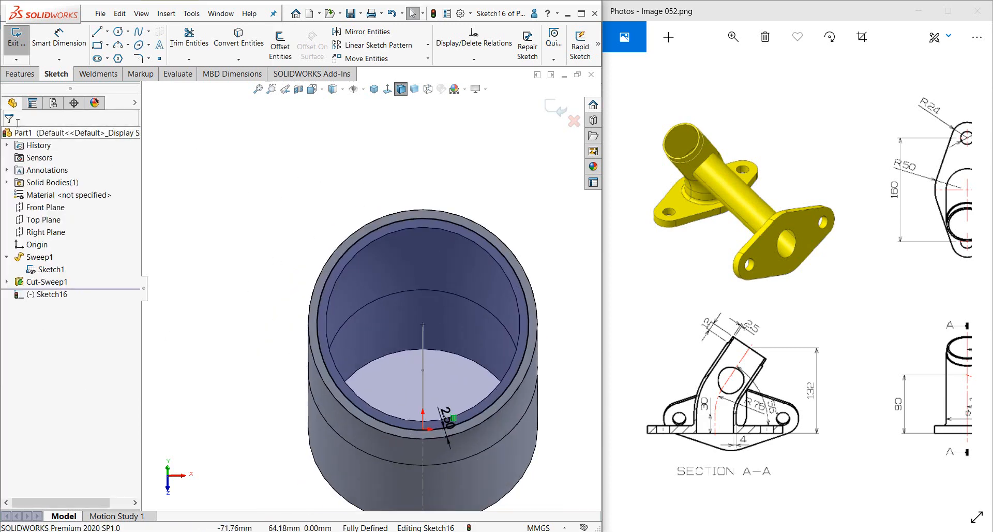
pyautogui.click(21, 73)
pyautogui.click(179, 44)
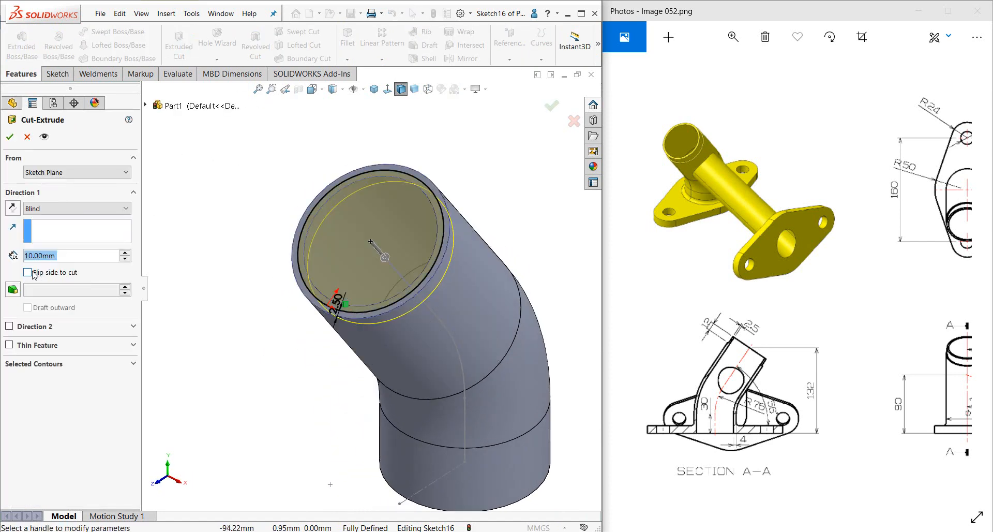
pyautogui.click(27, 272)
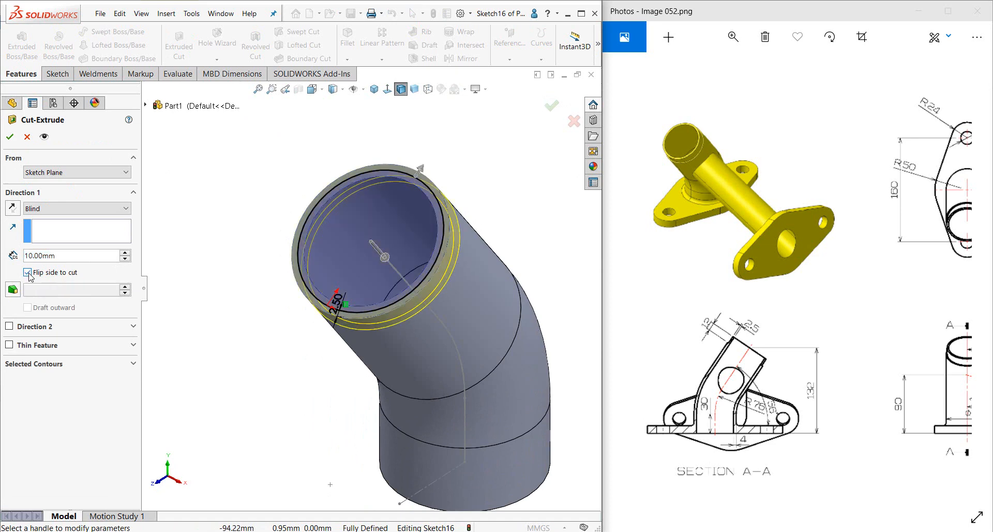
pyautogui.moveTo(459, 160); pyautogui.dragTo(326, 186, button='middle')
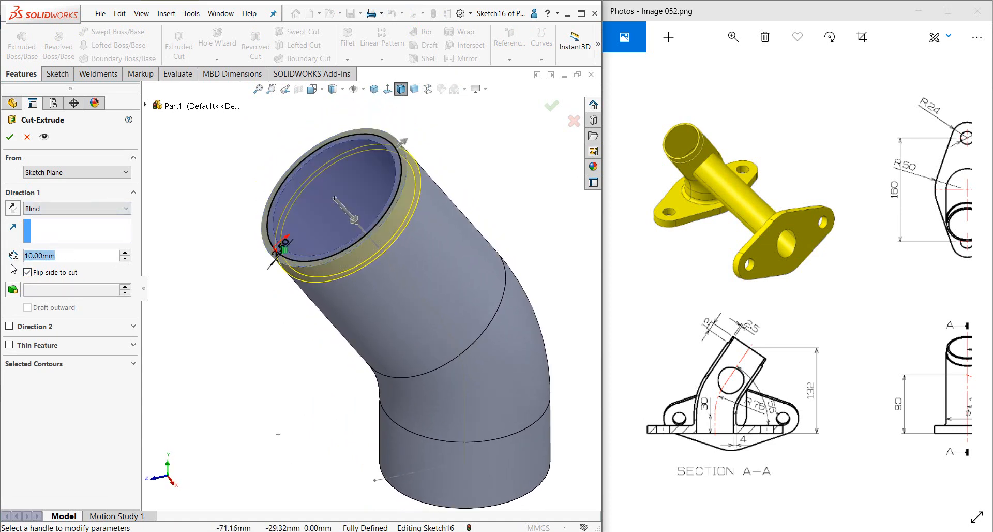
pyautogui.write('12')
pyautogui.press('Return')
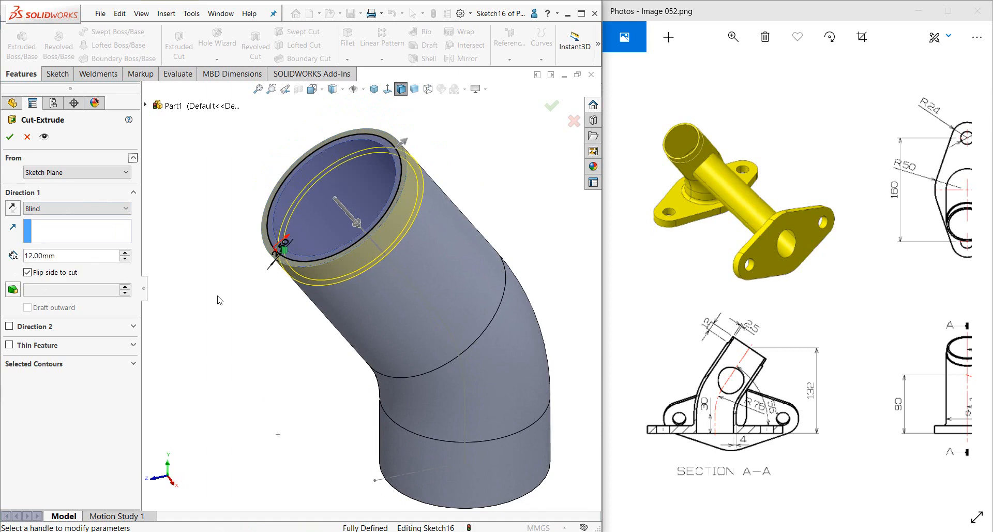
pyautogui.click(10, 137)
pyautogui.moveTo(294, 176); pyautogui.dragTo(363, 184, button='middle')
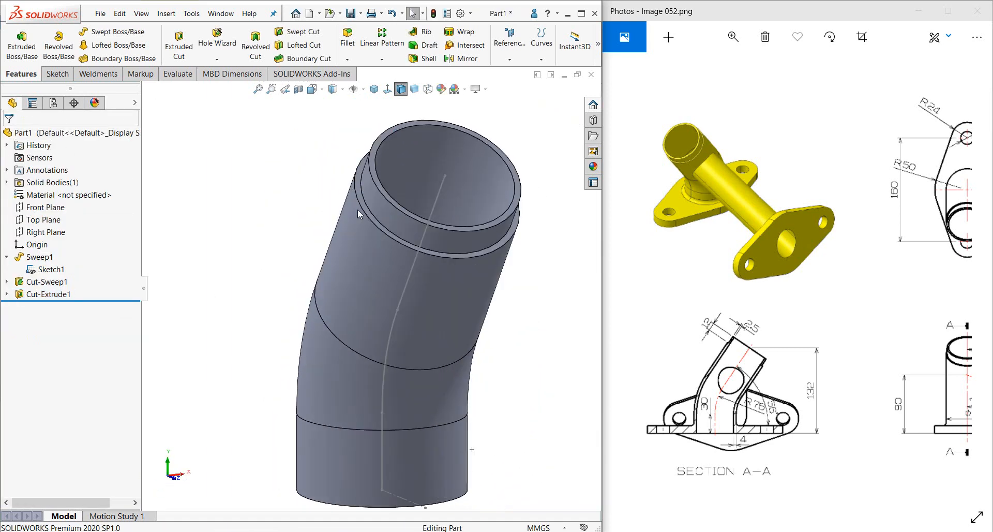
# - Hide the tube's path sketch and switch the model to the isometric view
pyautogui.moveTo(459, 184); pyautogui.dragTo(401, 206, button='middle')
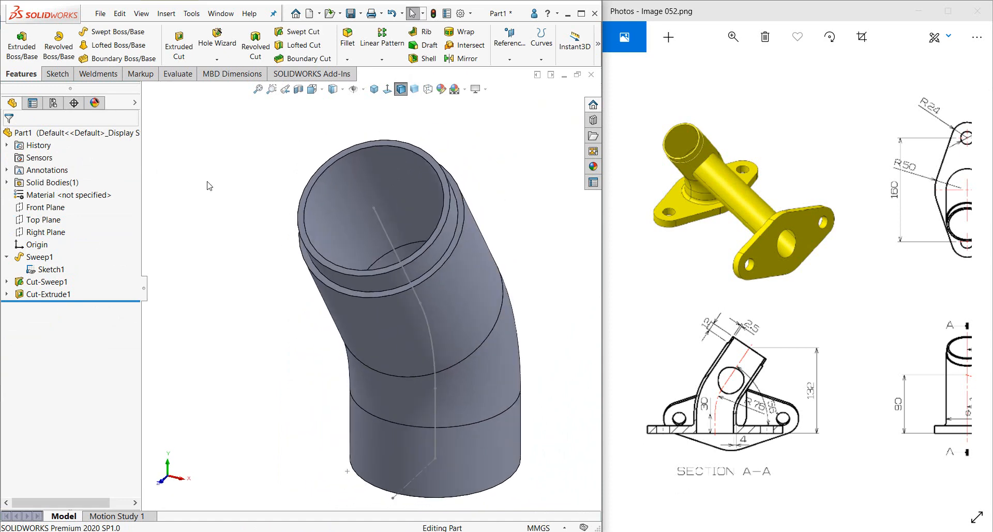
pyautogui.click(53, 270)
pyautogui.click(59, 235)
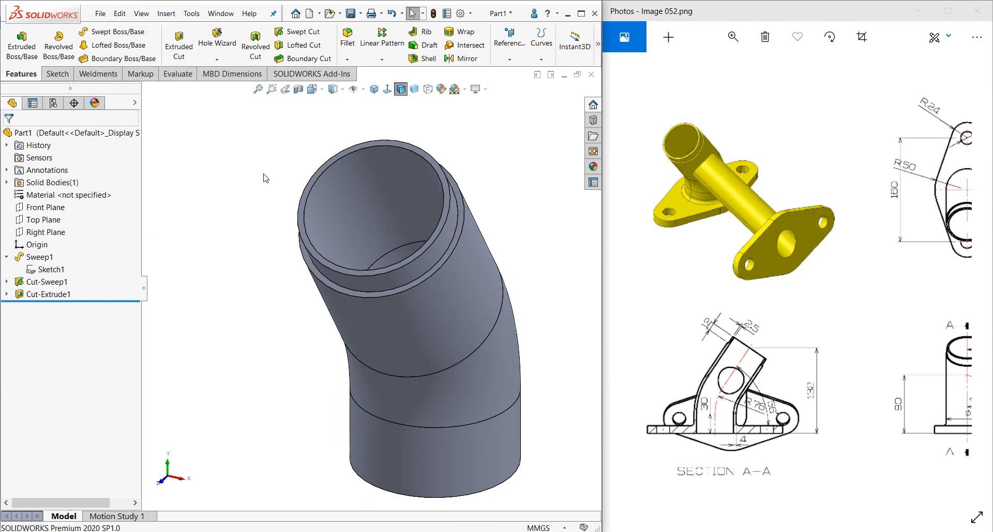
pyautogui.click(374, 89)
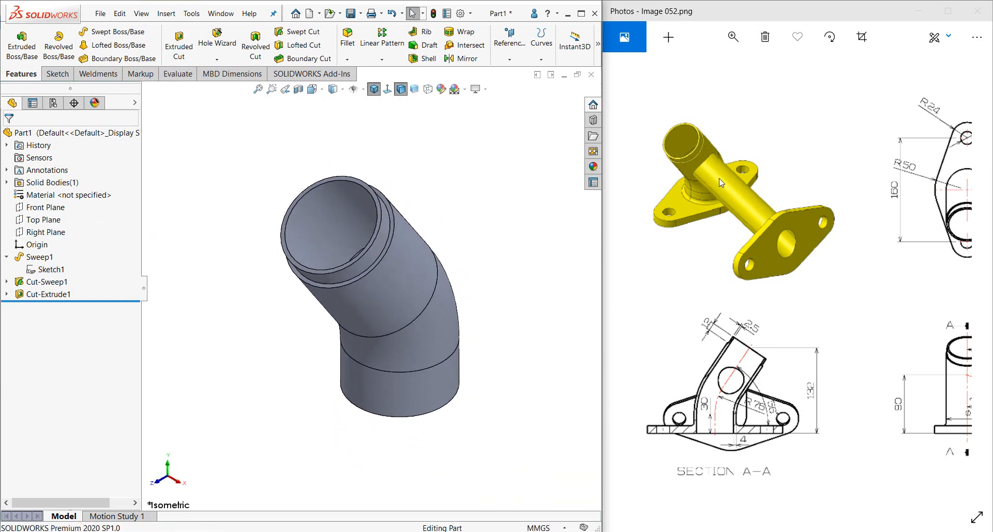
# - Start a sketch on the ring face at the tube's straight end and draw a vertical centerline about 161 mm long through the origin
pyautogui.moveTo(484, 393); pyautogui.dragTo(488, 168, button='middle')
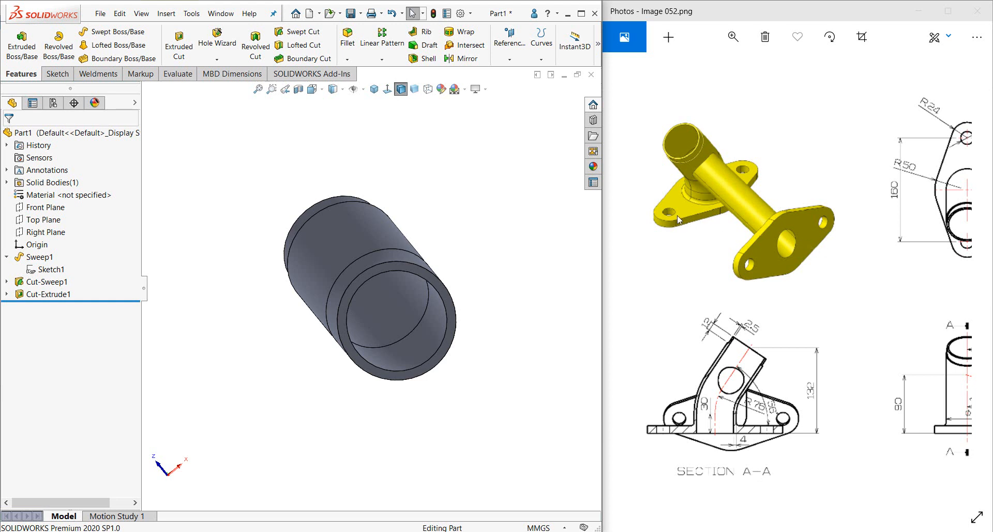
pyautogui.click(394, 268)
pyautogui.click(441, 241)
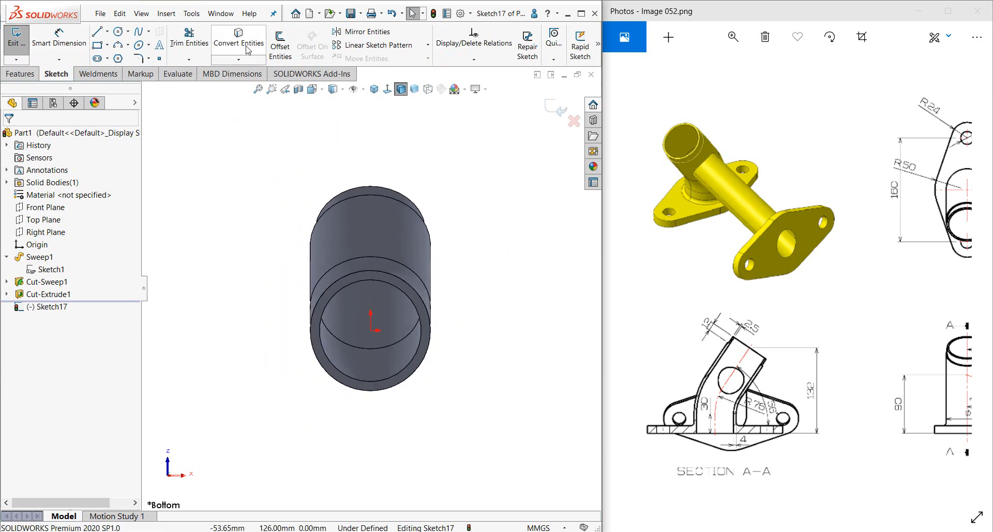
pyautogui.click(107, 32)
pyautogui.click(127, 57)
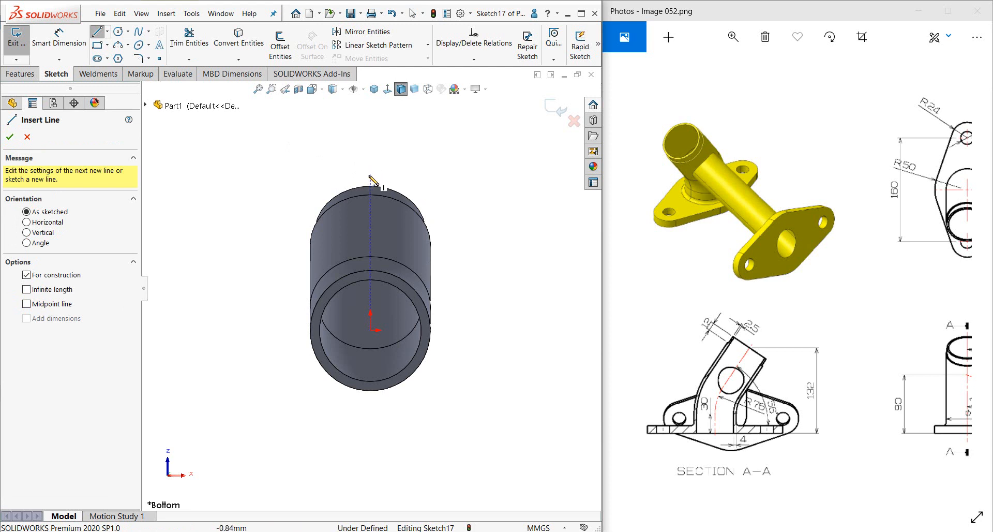
pyautogui.click(370, 182)
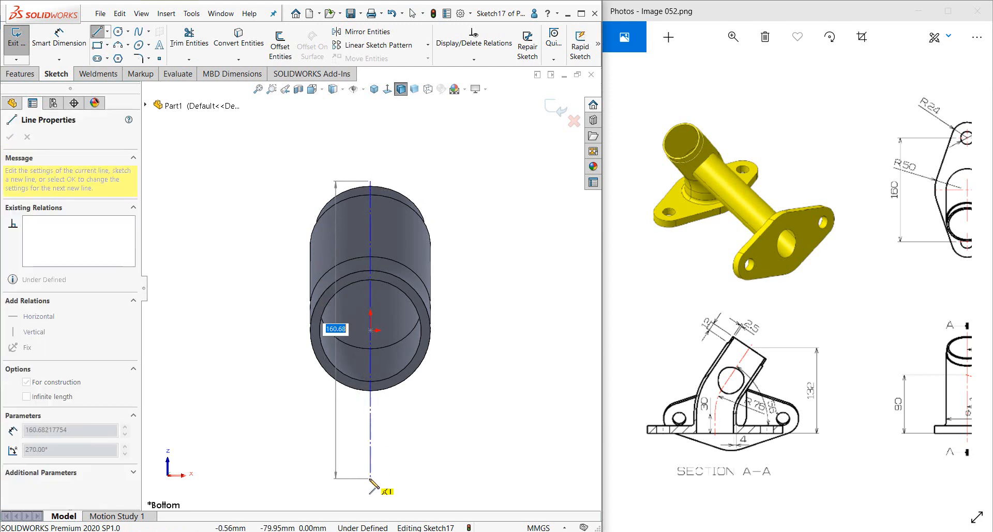
pyautogui.click(371, 478)
pyautogui.rightClick(370, 478)
pyautogui.click(393, 419)
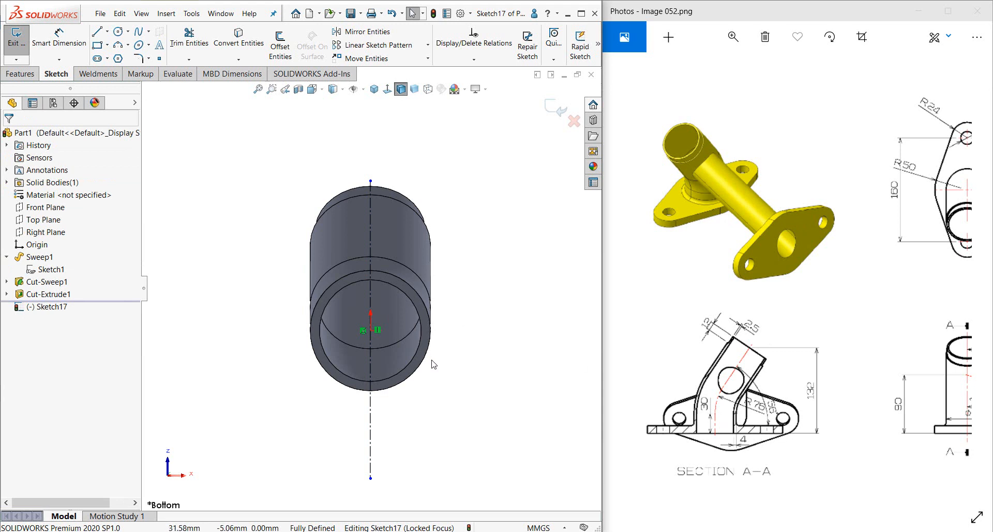
# - Add a Midpoint relation between the vertical centerline and the origin
pyautogui.click(370, 357)
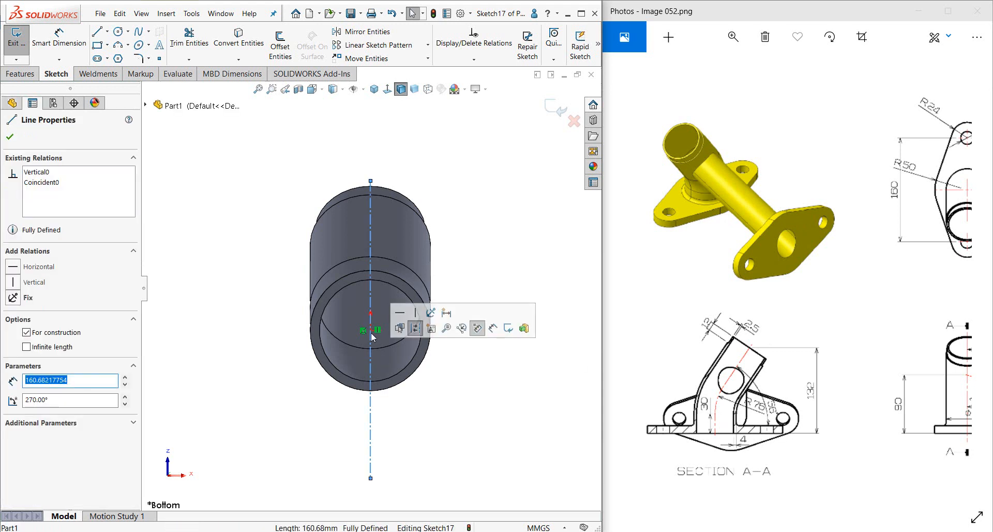
pyautogui.keyDown('ctrl'); pyautogui.click(371, 330); pyautogui.keyUp('ctrl')
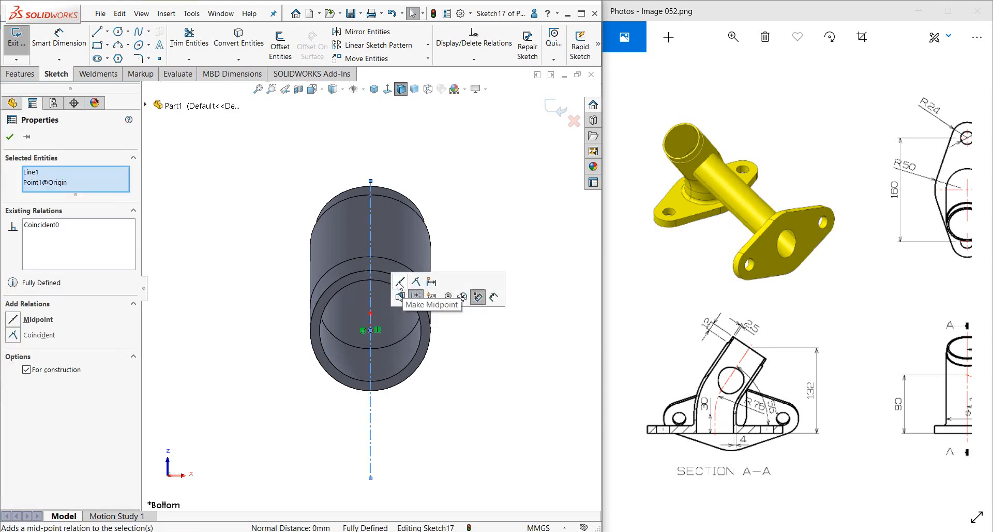
pyautogui.click(401, 293)
# - Sketch circles centred on the centerline's ends, about 23.7 mm in diameter at the upper end and about 26.2 mm at the lower end
pyautogui.moveTo(476, 379); pyautogui.dragTo(509, 378, button='right')
pyautogui.click(370, 182)
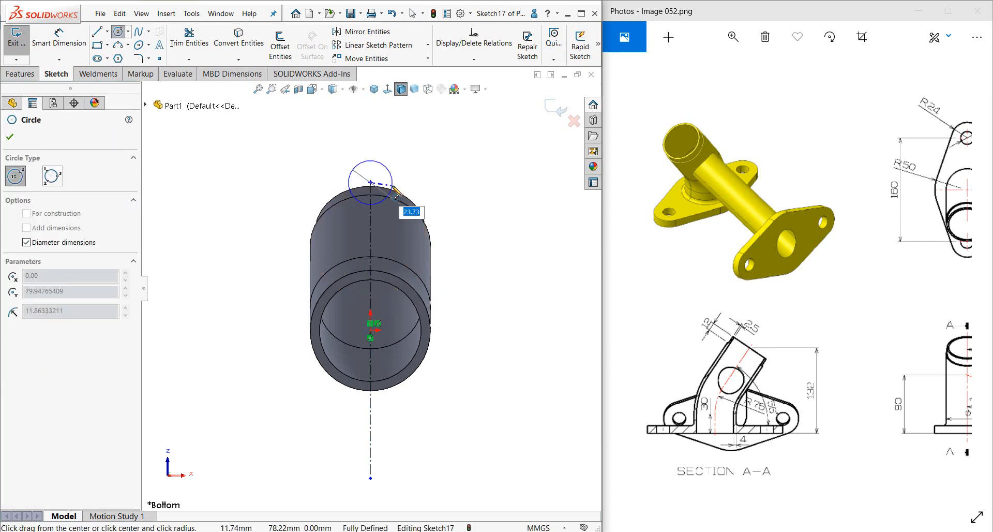
pyautogui.click(394, 189)
pyautogui.scroll(3, 841, 169)
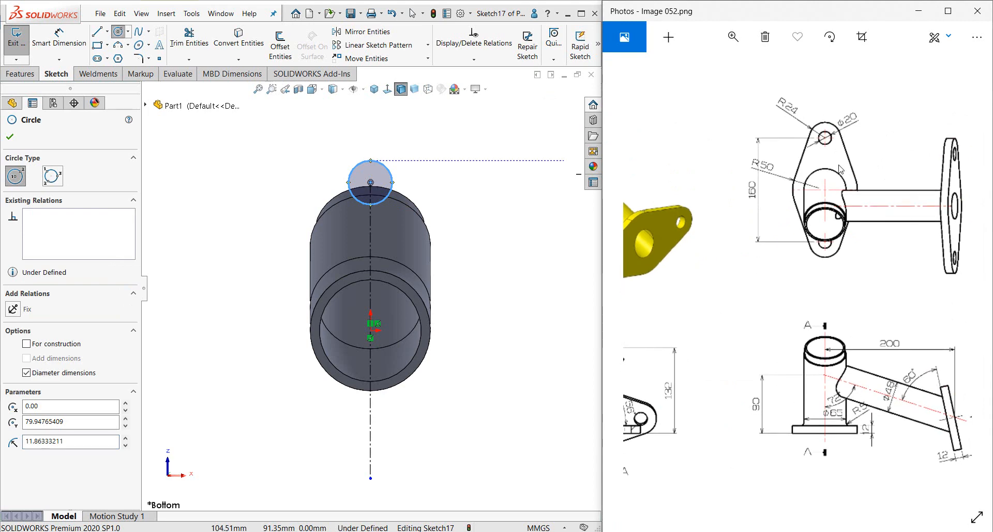
pyautogui.scroll(-3, 835, 165)
pyautogui.scroll(3, 807, 175)
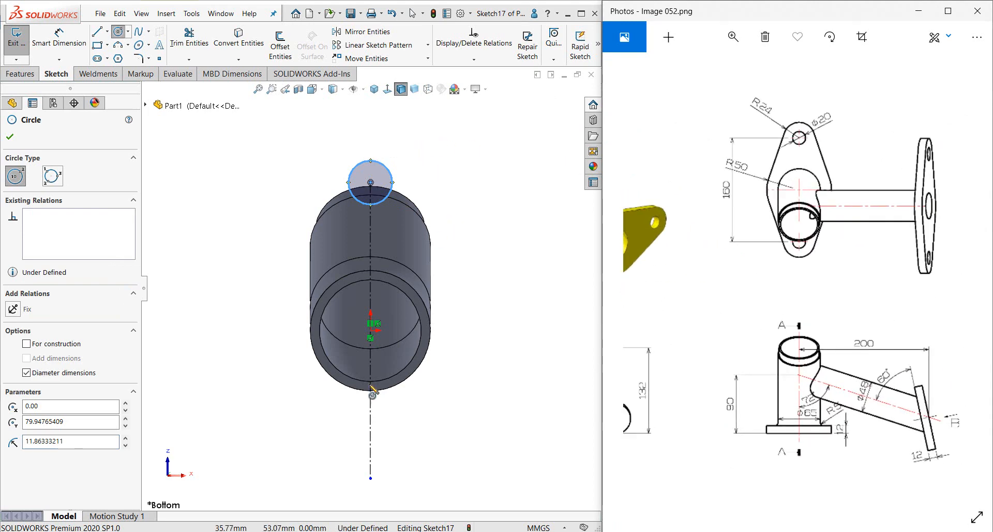
pyautogui.click(371, 478)
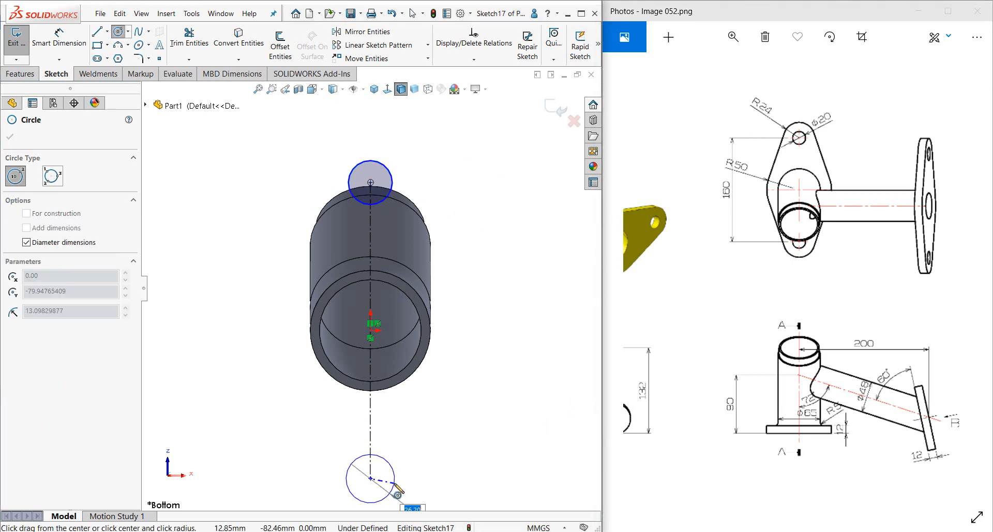
pyautogui.click(393, 479)
# - Dimension the lower circle's diameter as 20 mm
pyautogui.press('d')
pyautogui.click(394, 478)
pyautogui.click(398, 444)
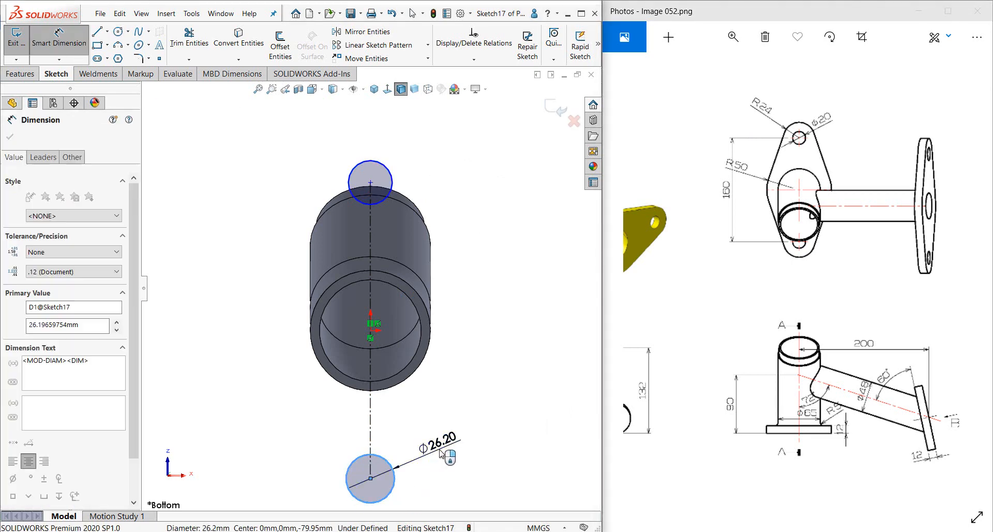
pyautogui.write('20')
pyautogui.press('Return')
pyautogui.press('Escape')
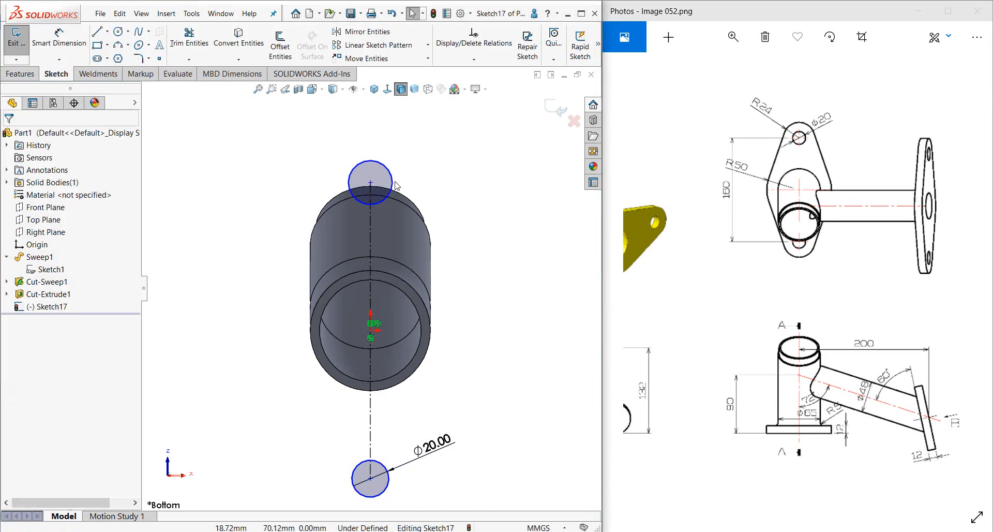
# - Add an Equal relation between the upper and lower circles
pyautogui.click(393, 182)
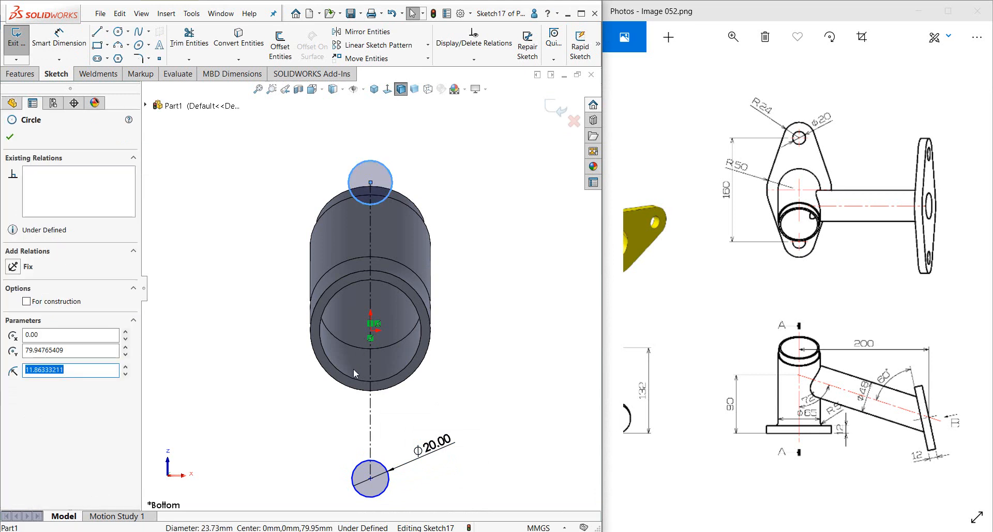
pyautogui.keyDown('ctrl'); pyautogui.click(359, 465); pyautogui.keyUp('ctrl')
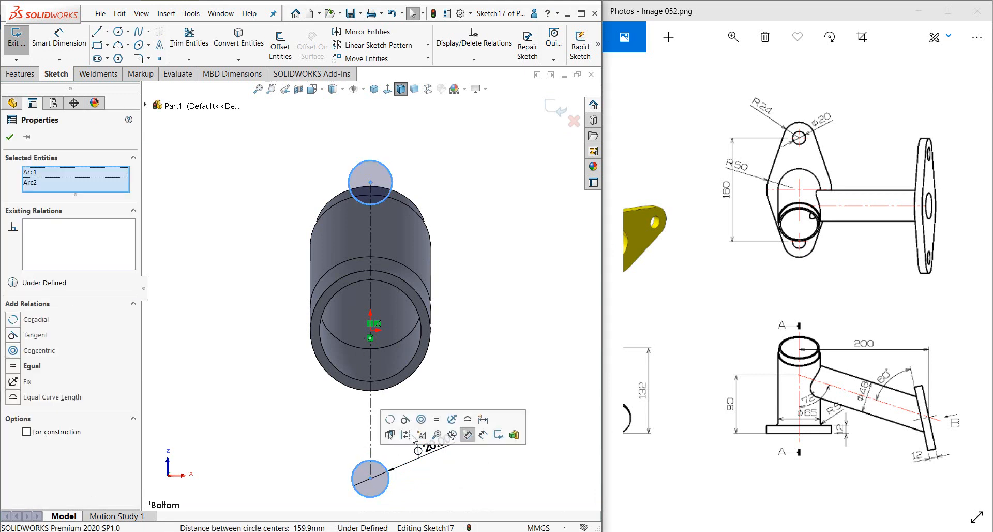
pyautogui.click(436, 418)
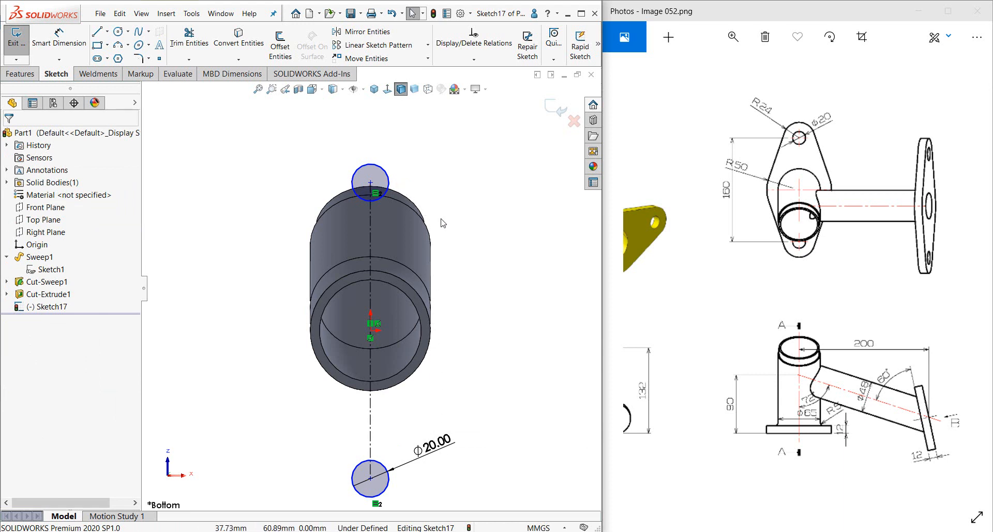
# - Dimension the vertical centerline's length as 160 mm
pyautogui.moveTo(496, 368); pyautogui.dragTo(492, 331, button='right')
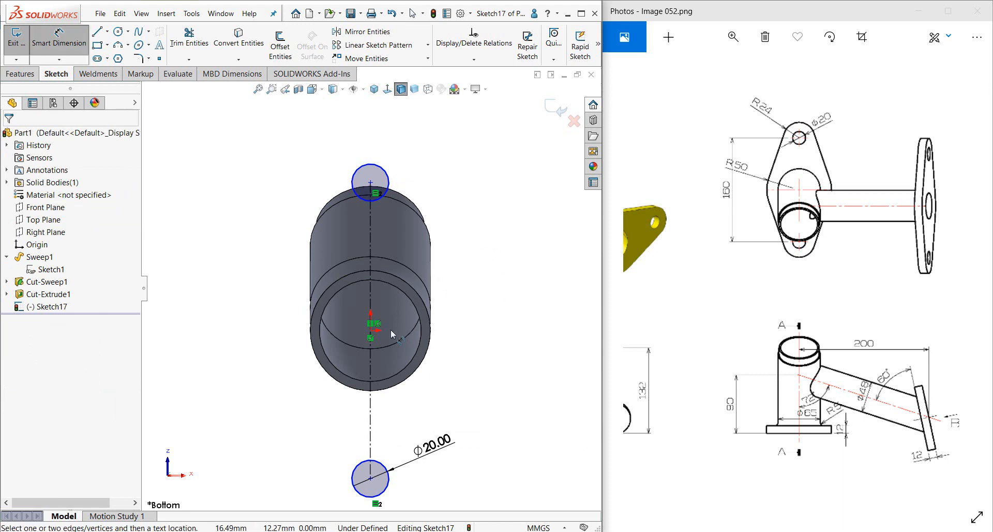
pyautogui.click(370, 366)
pyautogui.click(472, 365)
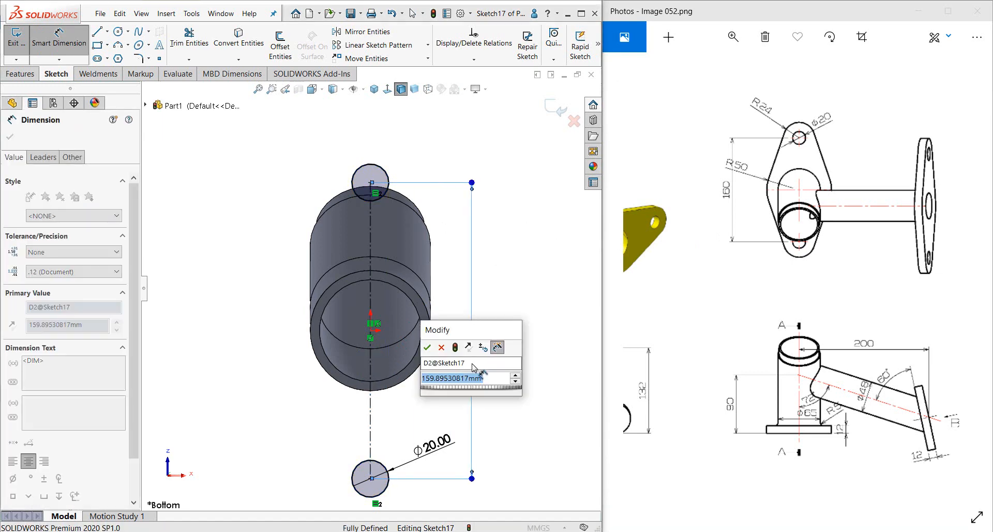
pyautogui.write('160')
pyautogui.press('Return')
pyautogui.press('Escape')
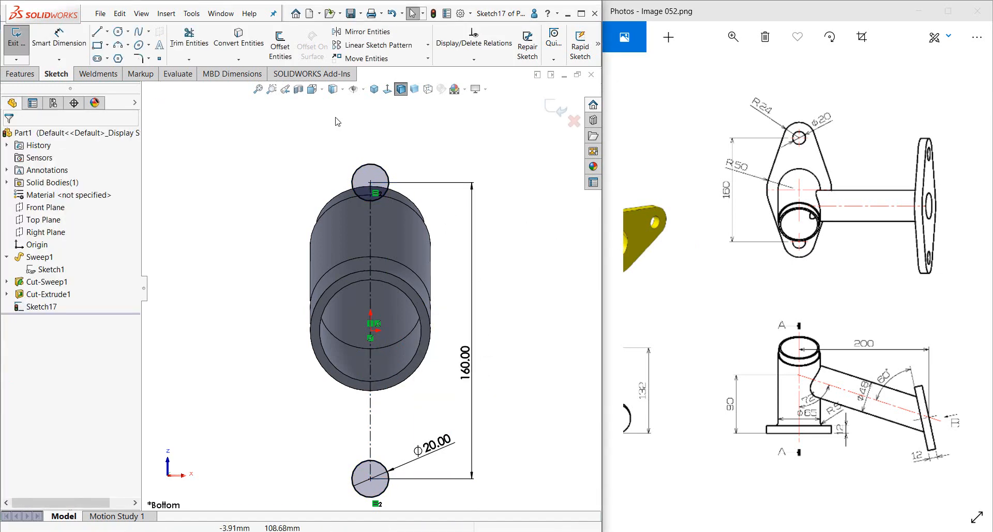
# - Sketch a three-point arc over the upper circle for the flange's rounded end
pyautogui.press('l')
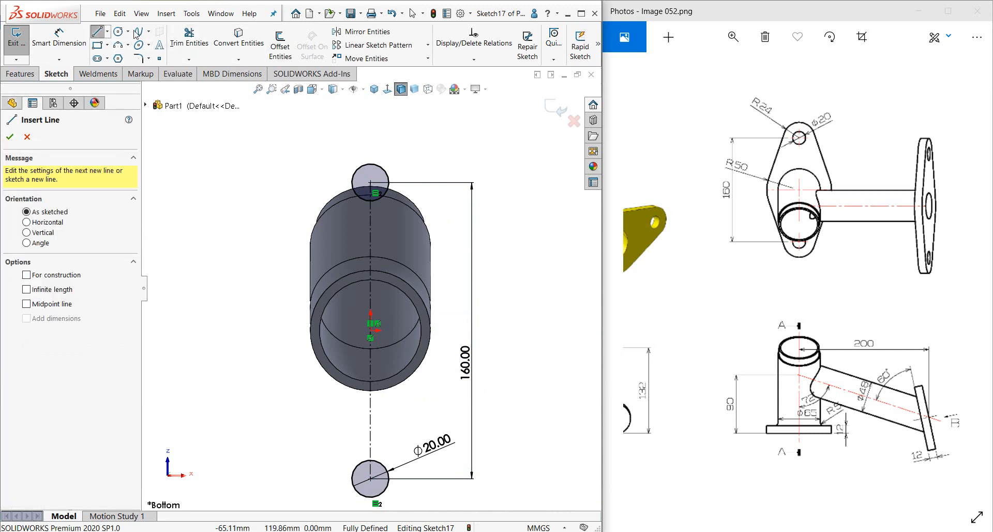
pyautogui.click(118, 45)
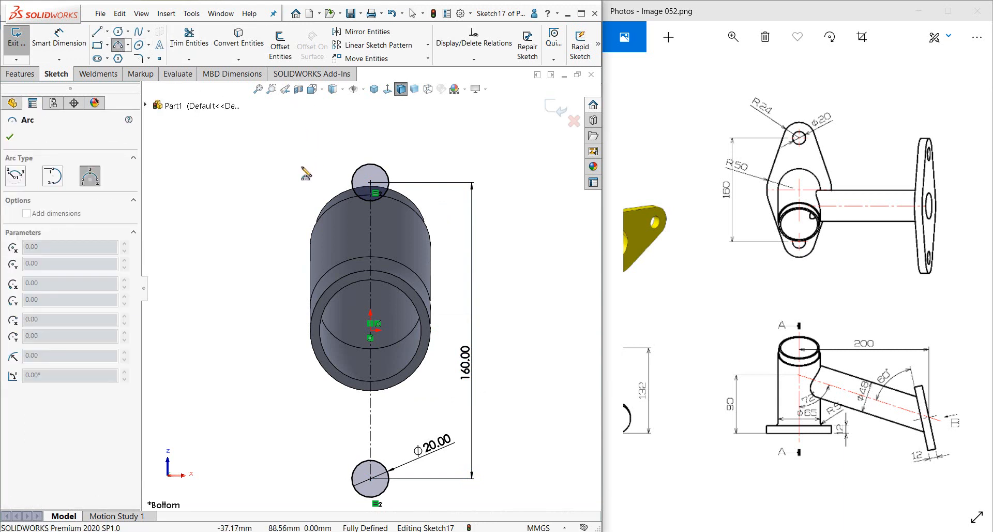
pyautogui.click(302, 167)
pyautogui.click(432, 173)
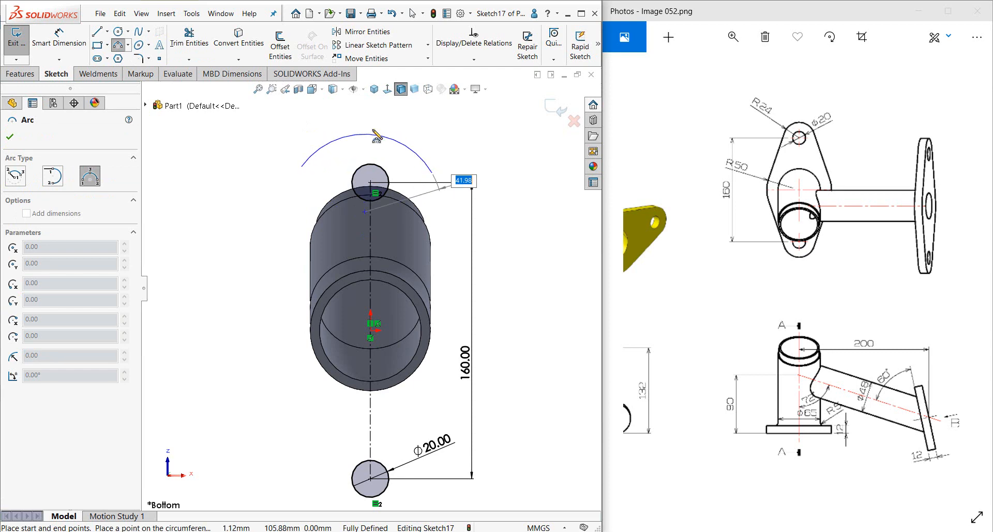
pyautogui.click(368, 122)
pyautogui.press('Escape')
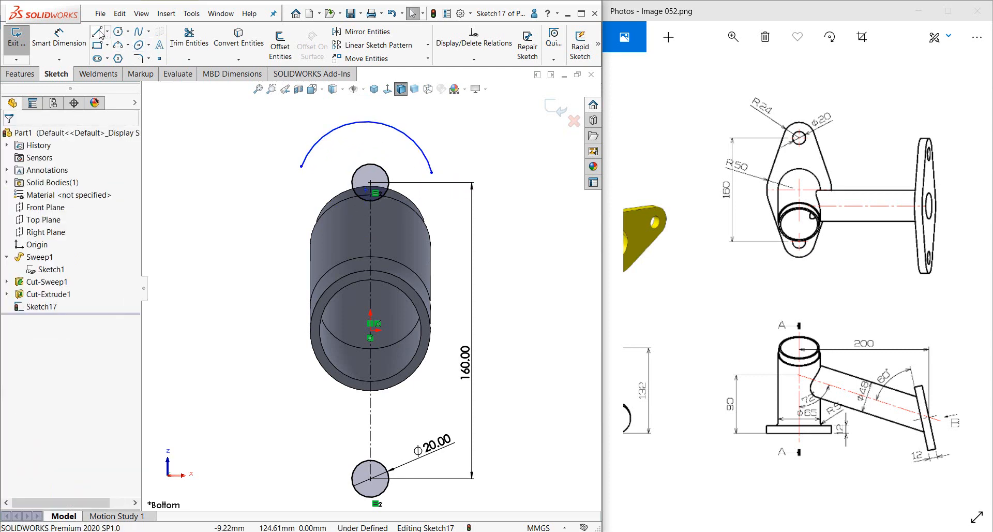
# - Sketch the flange outline's left side as line, tangent arc and line, ending in a tangent arc around the lower hole
pyautogui.click(99, 32)
pyautogui.click(302, 166)
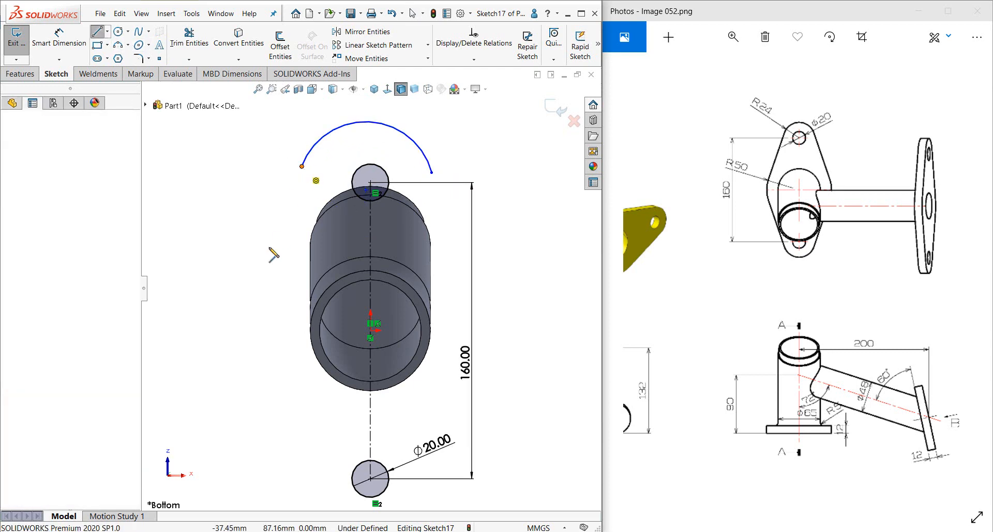
pyautogui.click(249, 286)
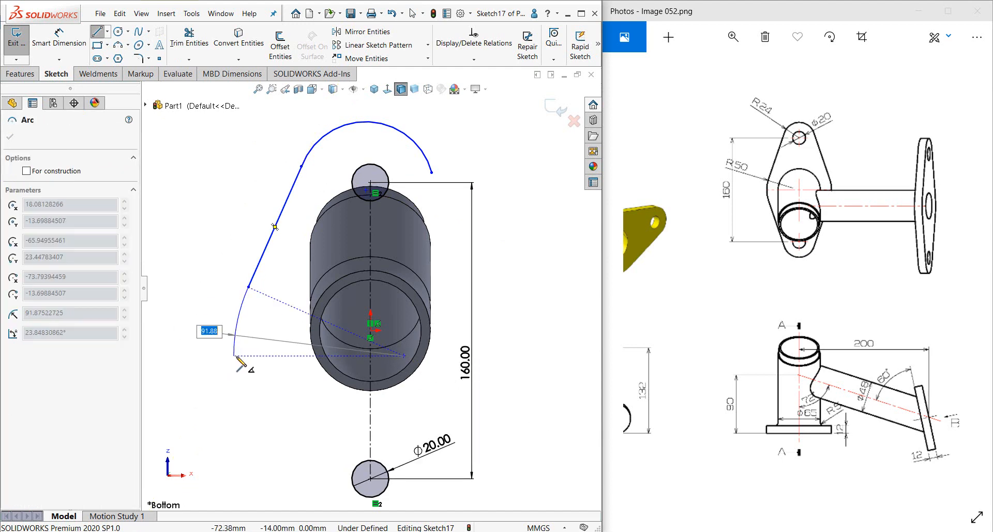
pyautogui.click(247, 371)
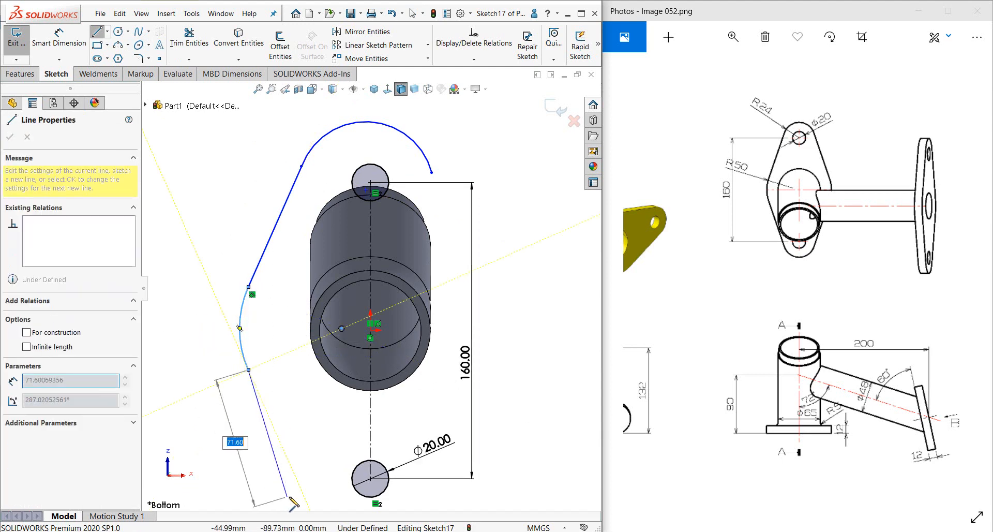
pyautogui.scroll(1, 290, 481)
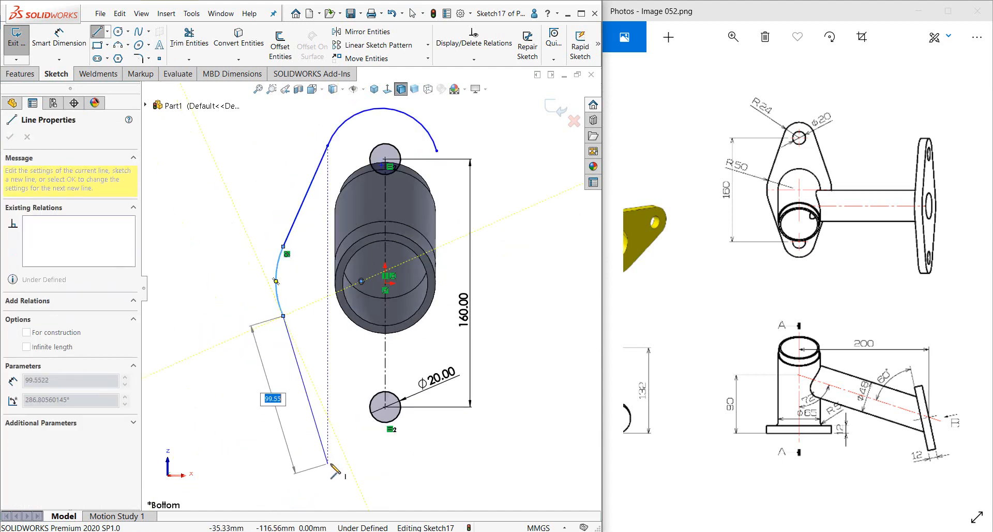
pyautogui.click(327, 463)
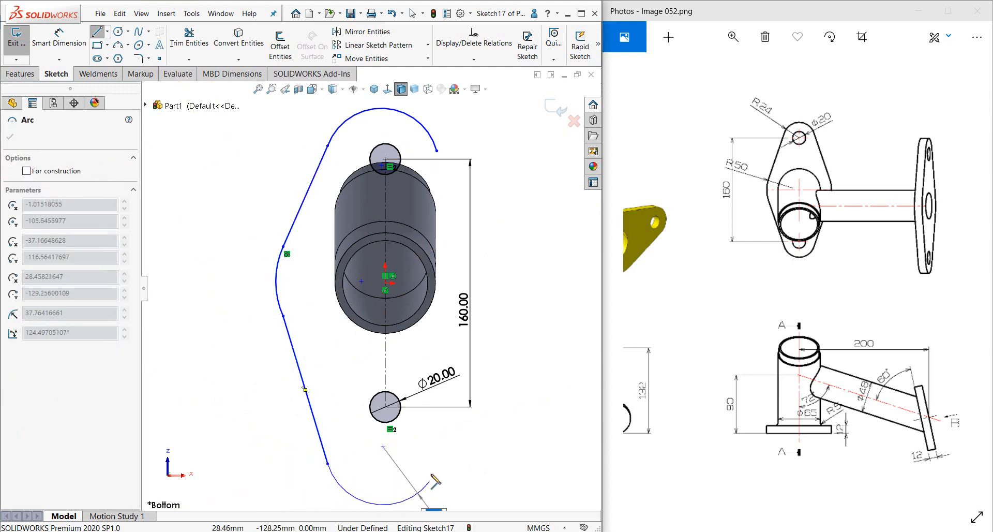
pyautogui.click(437, 463)
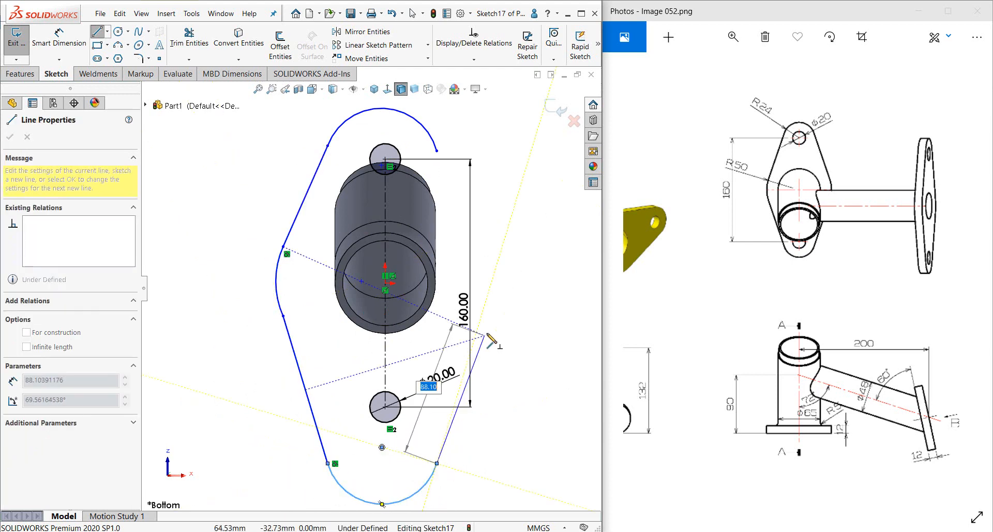
# - Sketch the flange's right side as line, arc and line, closing the outline at the upper arc's open end
pyautogui.click(489, 338)
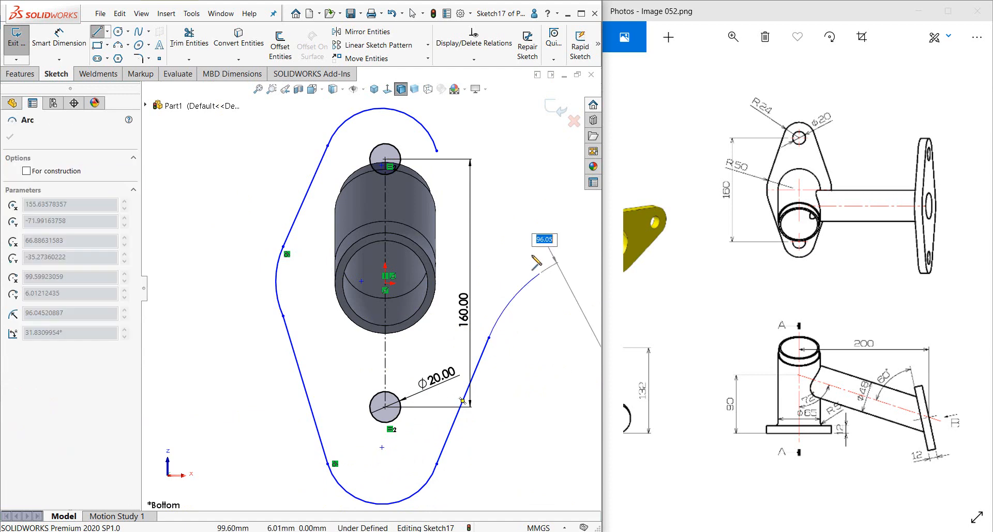
pyautogui.click(489, 266)
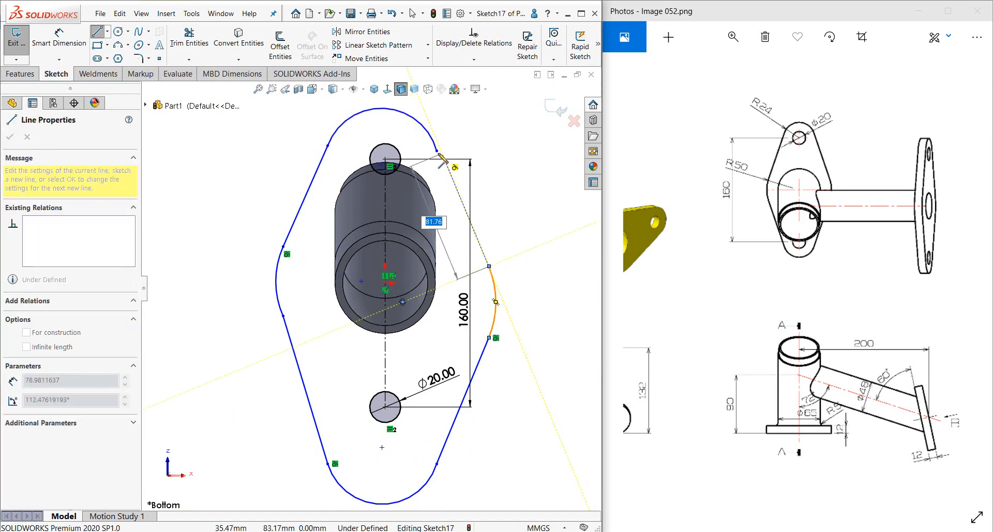
pyautogui.click(438, 150)
pyautogui.rightClick(439, 152)
pyautogui.click(468, 160)
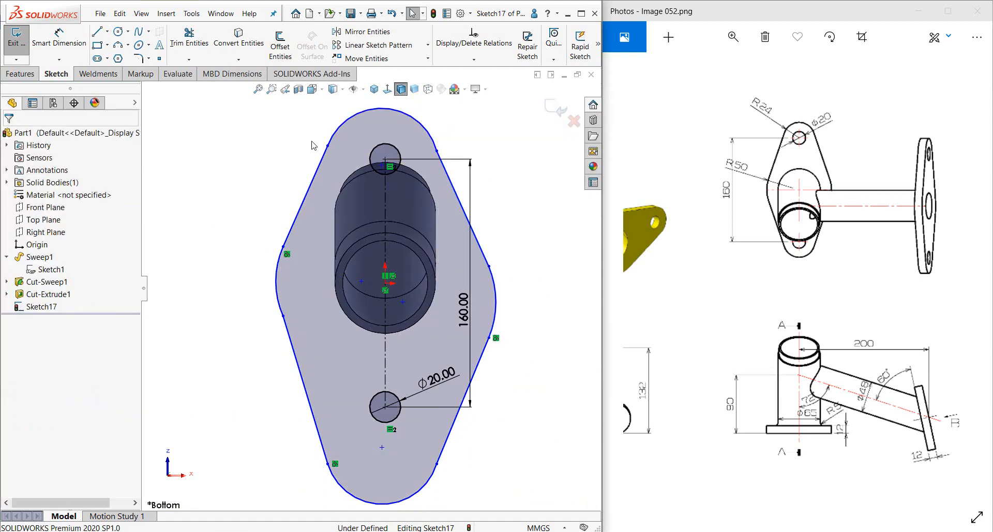
# - Add Tangent relations between the upper end arc and the straight lines on both of its sides
pyautogui.click(327, 146)
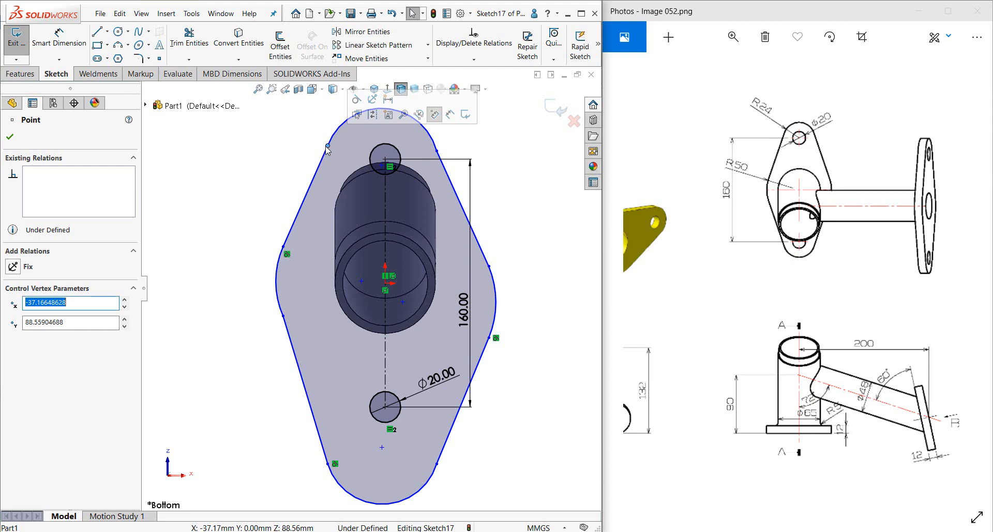
pyautogui.click(438, 151)
pyautogui.click(466, 115)
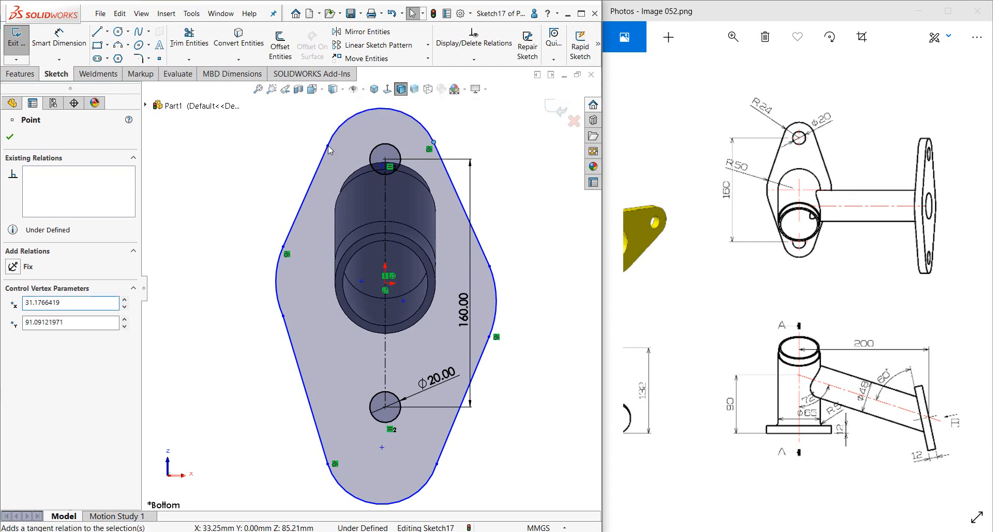
pyautogui.moveTo(511, 242); pyautogui.dragTo(482, 277)
pyautogui.click(510, 237)
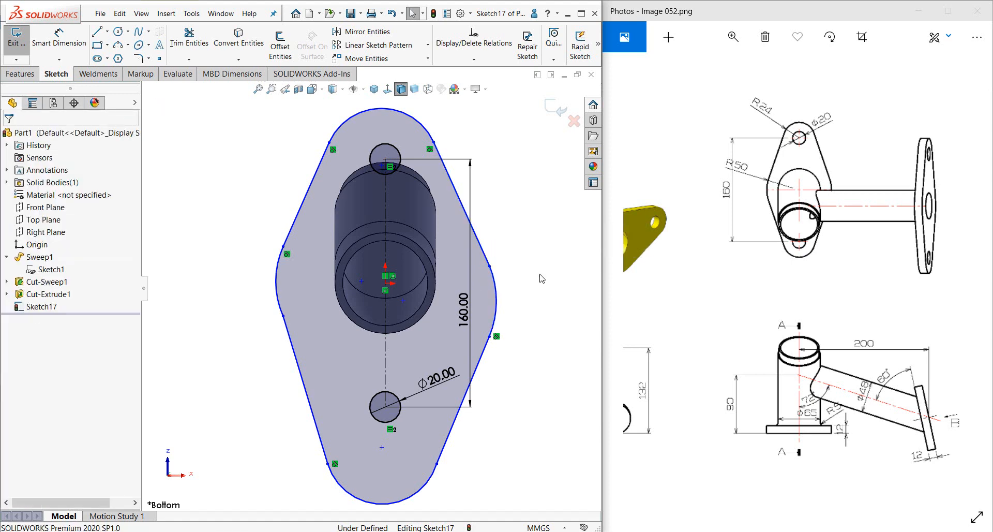
# - Make the right side arc tangent to the upper right line, and the lower end arc tangent to the lower right line
pyautogui.moveTo(513, 249); pyautogui.dragTo(487, 284)
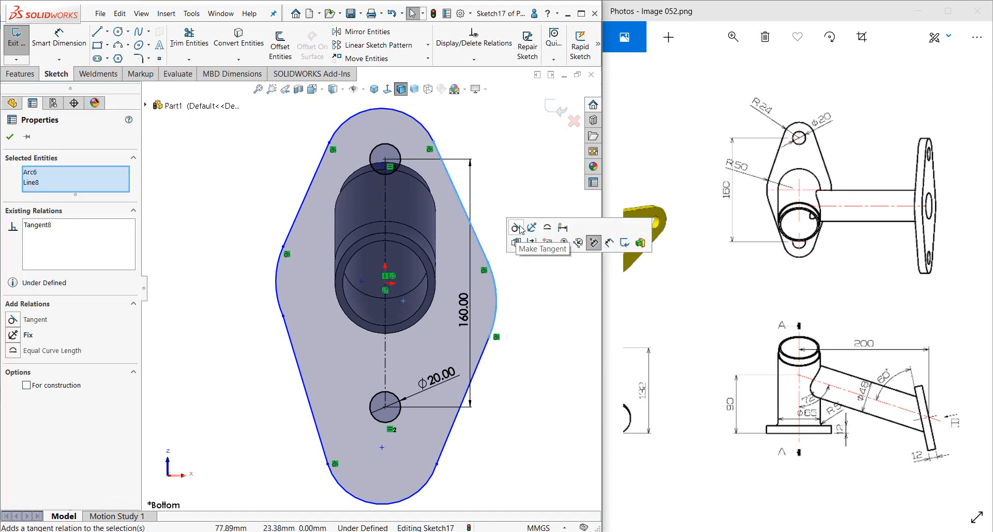
pyautogui.click(518, 228)
pyautogui.click(438, 466)
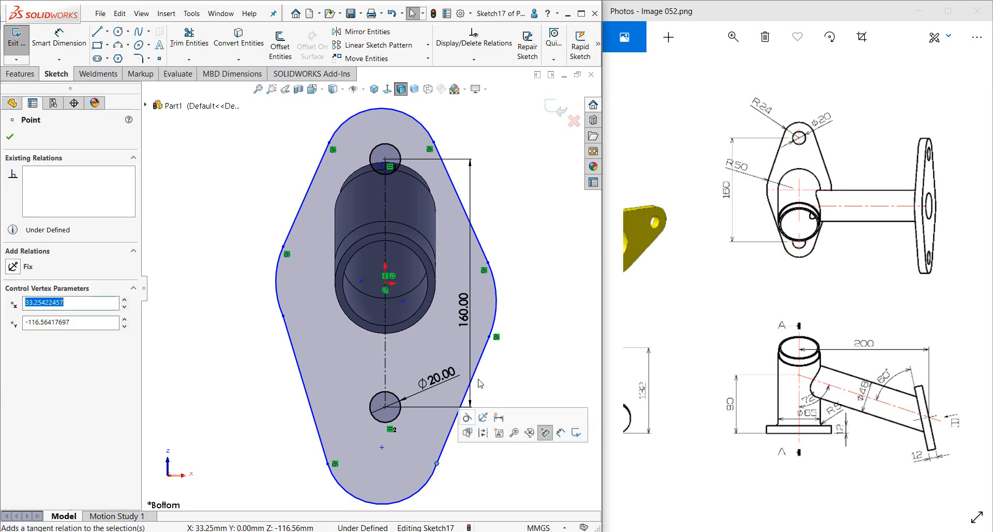
pyautogui.click(545, 433)
# - Make the left side arc's center coincident with the origin and merge the right side arc's center with it
pyautogui.scroll(-3, 339, 312)
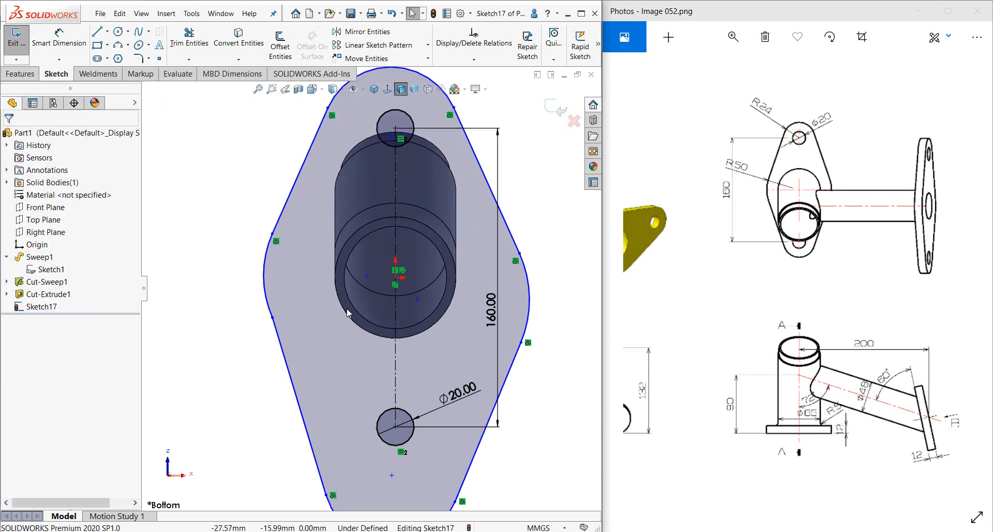
pyautogui.click(372, 267)
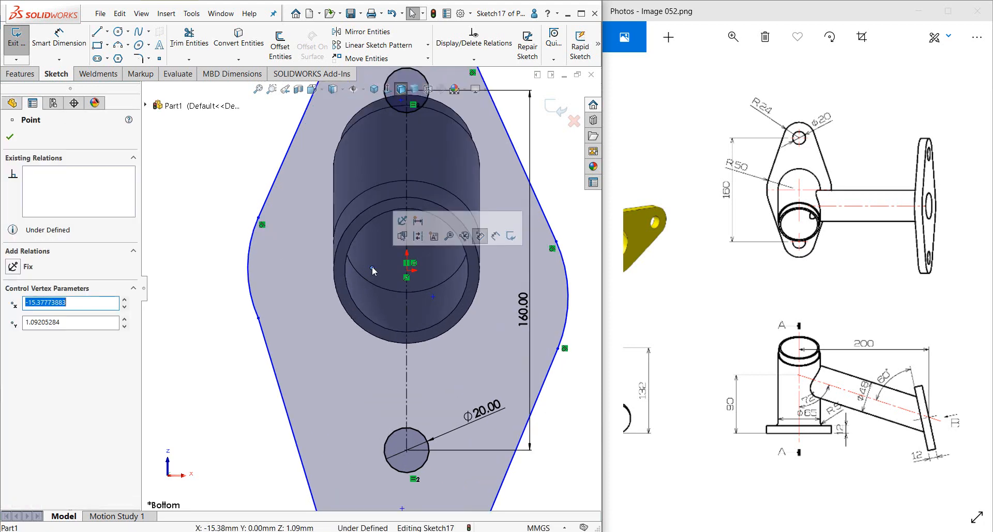
pyautogui.keyDown('ctrl'); pyautogui.click(407, 264); pyautogui.keyUp('ctrl')
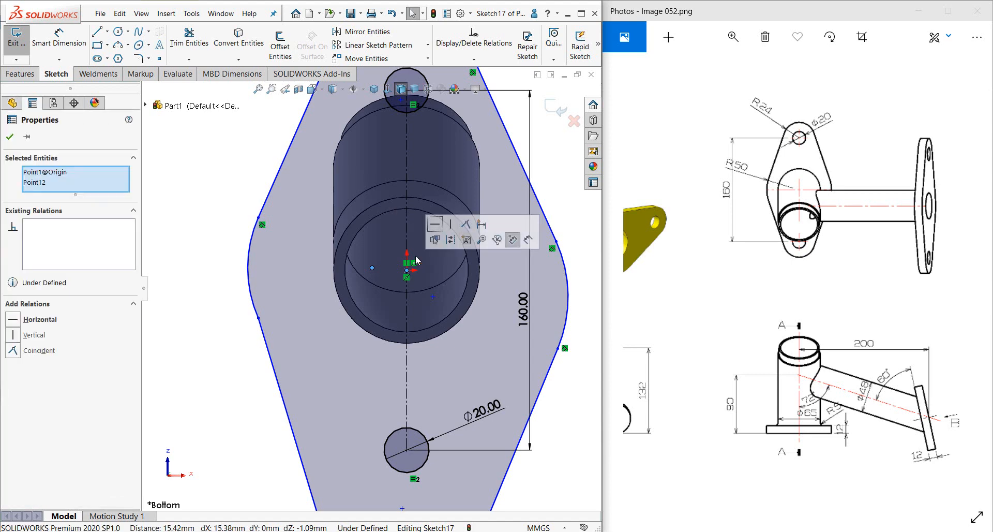
pyautogui.click(480, 242)
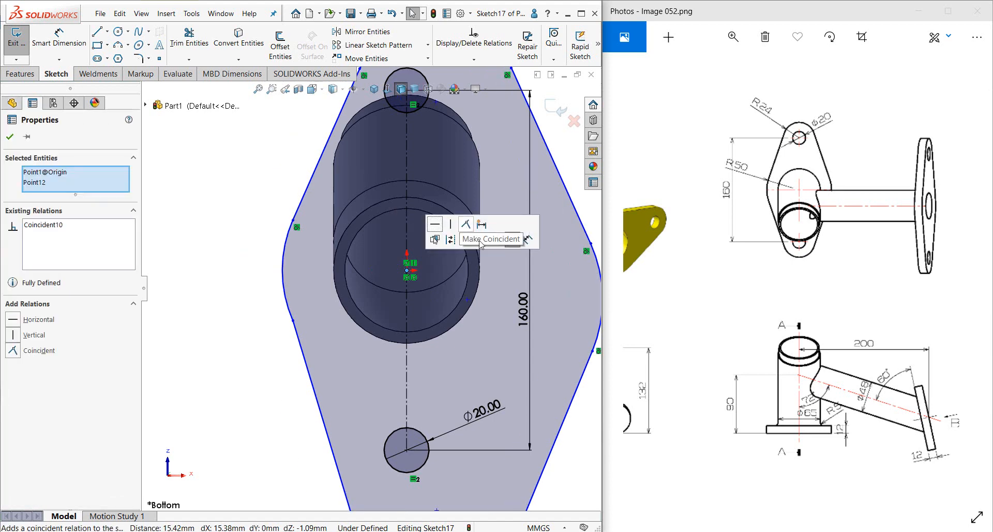
pyautogui.click(467, 299)
pyautogui.keyDown('ctrl'); pyautogui.click(407, 269); pyautogui.keyUp('ctrl')
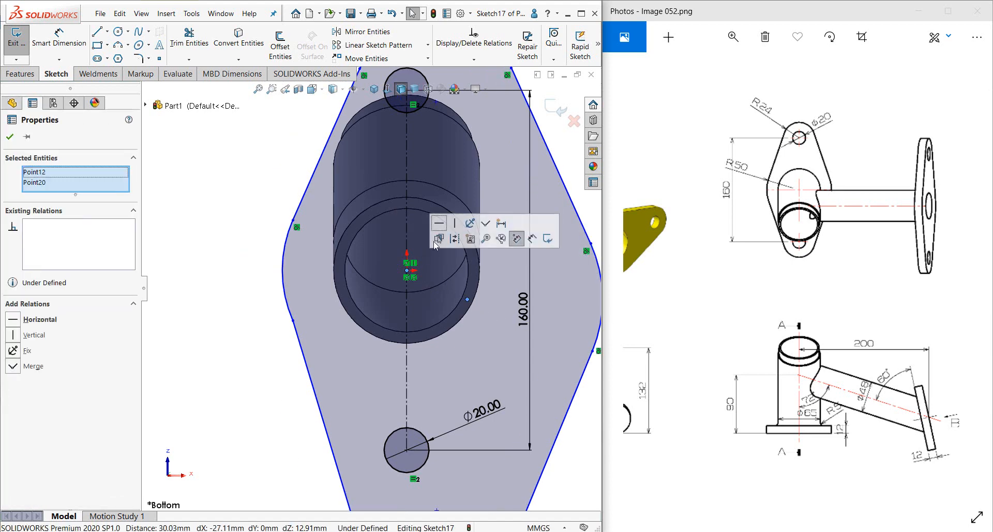
pyautogui.click(485, 223)
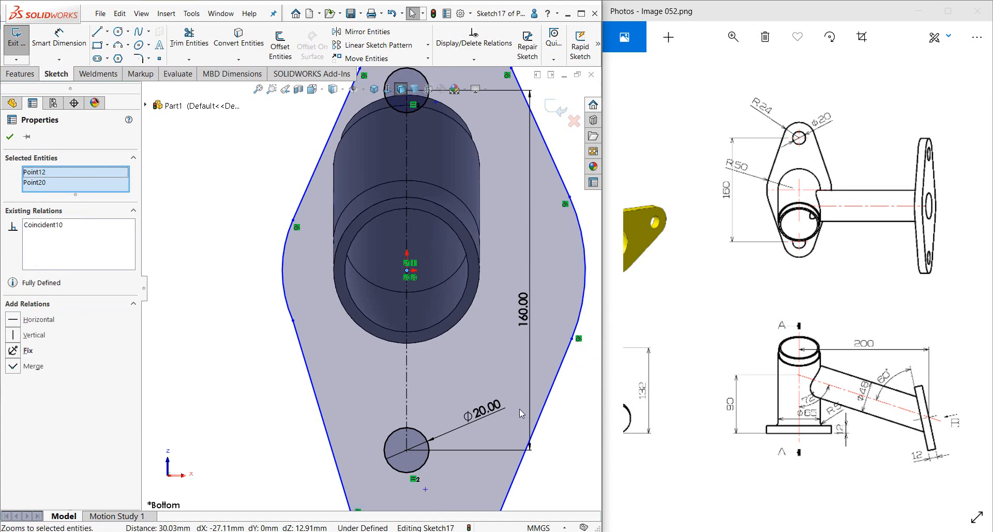
# - Dimension the right side arc's radius as 50 mm
pyautogui.scroll(4, 519, 413)
pyautogui.moveTo(511, 423); pyautogui.dragTo(492, 283, button='right')
pyautogui.click(474, 283)
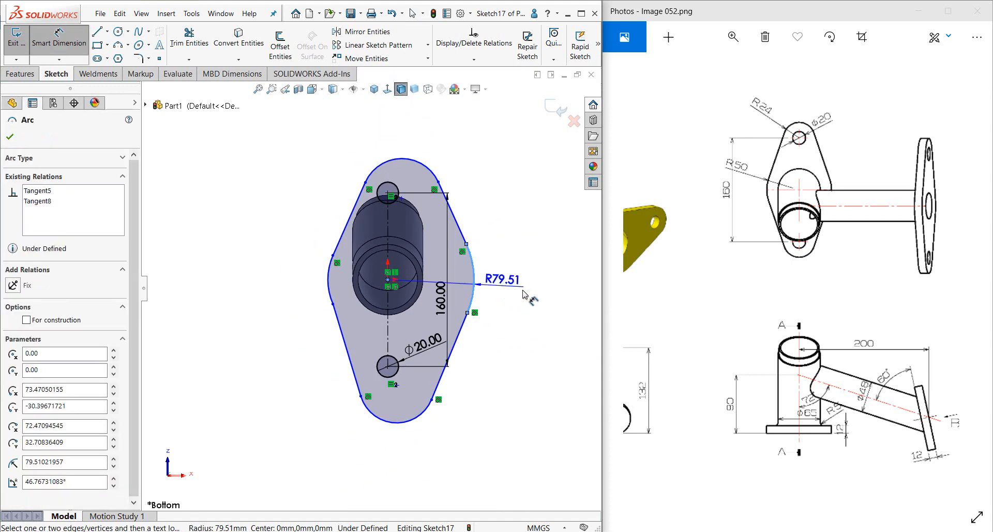
pyautogui.click(525, 292)
pyautogui.write('5')
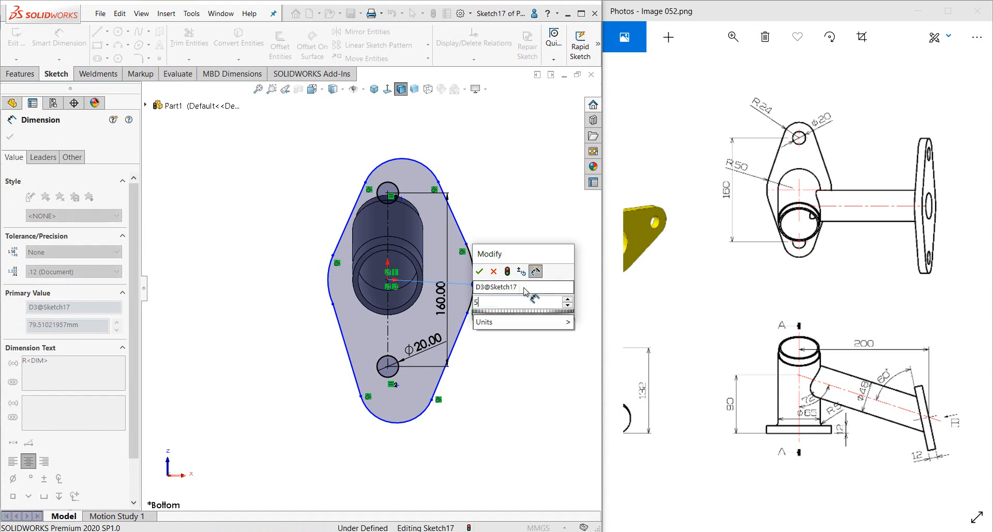
pyautogui.write('0')
pyautogui.press('Return')
pyautogui.press('Escape')
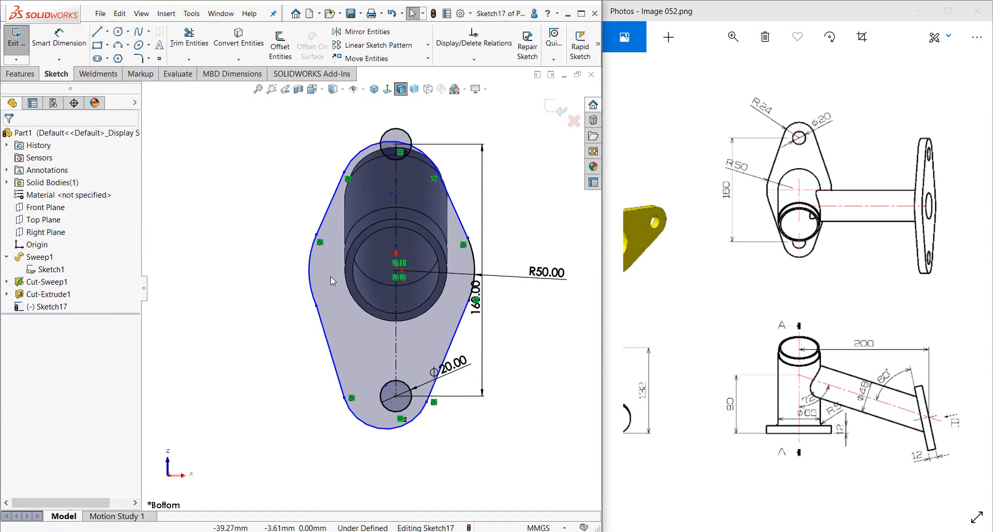
# - Add an Equal relation between the flange's left and right side arcs
pyautogui.click(311, 281)
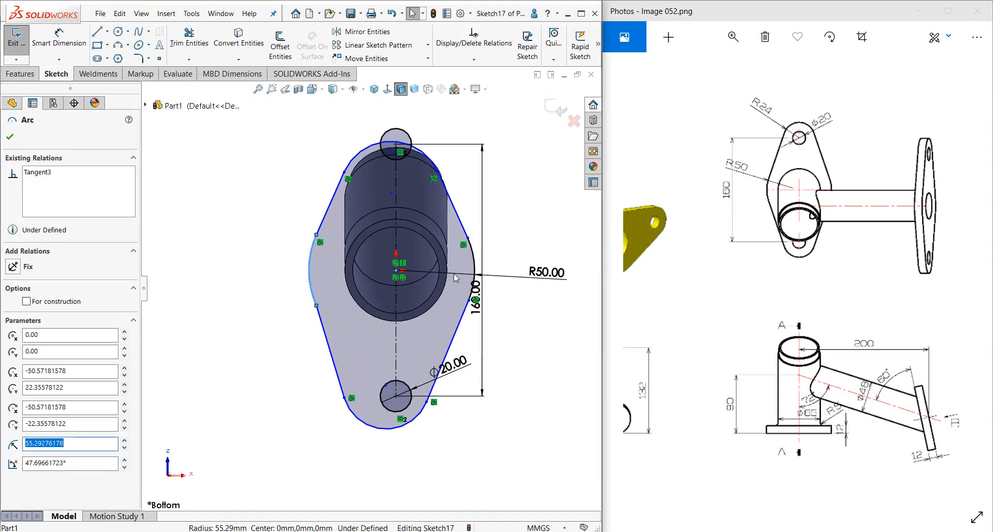
pyautogui.keyDown('ctrl'); pyautogui.click(475, 267); pyautogui.keyUp('ctrl')
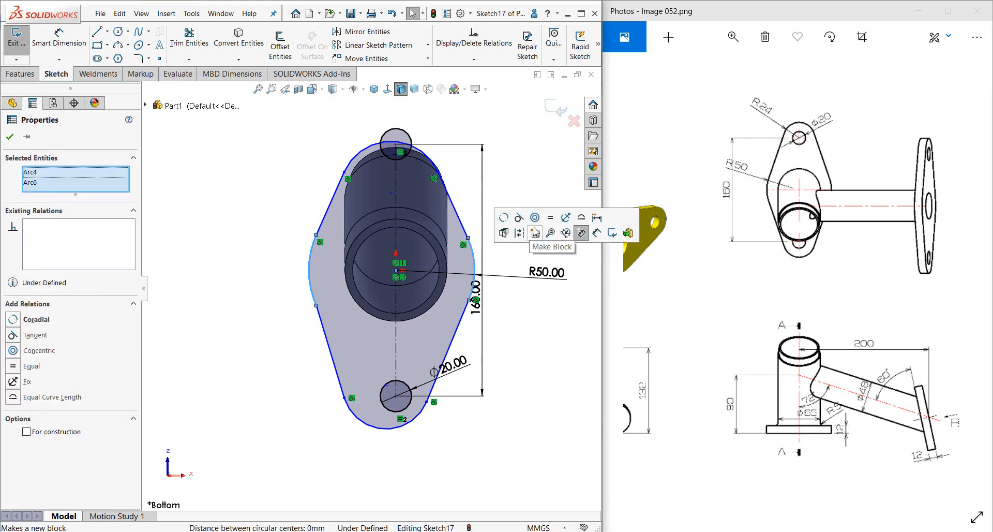
pyautogui.click(551, 218)
pyautogui.click(563, 298)
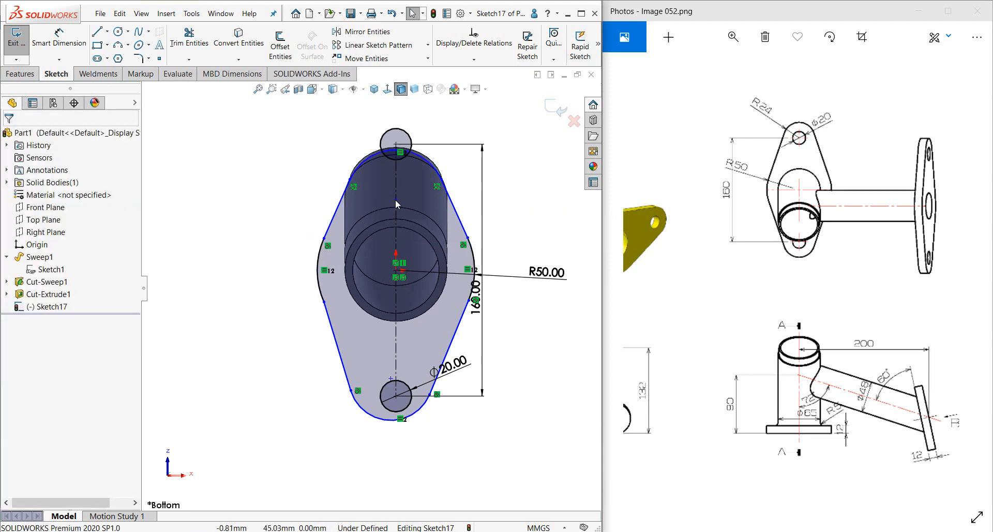
# - Merge the center points of the upper and lower end arcs with the centers of their respective holes
pyautogui.click(396, 200)
pyautogui.keyDown('ctrl'); pyautogui.click(396, 144); pyautogui.keyUp('ctrl')
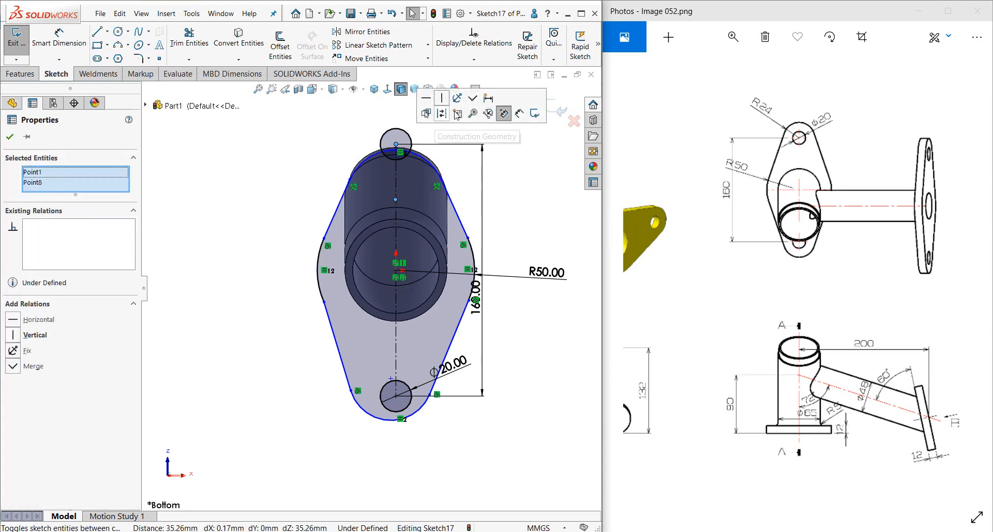
pyautogui.click(472, 98)
pyautogui.click(526, 201)
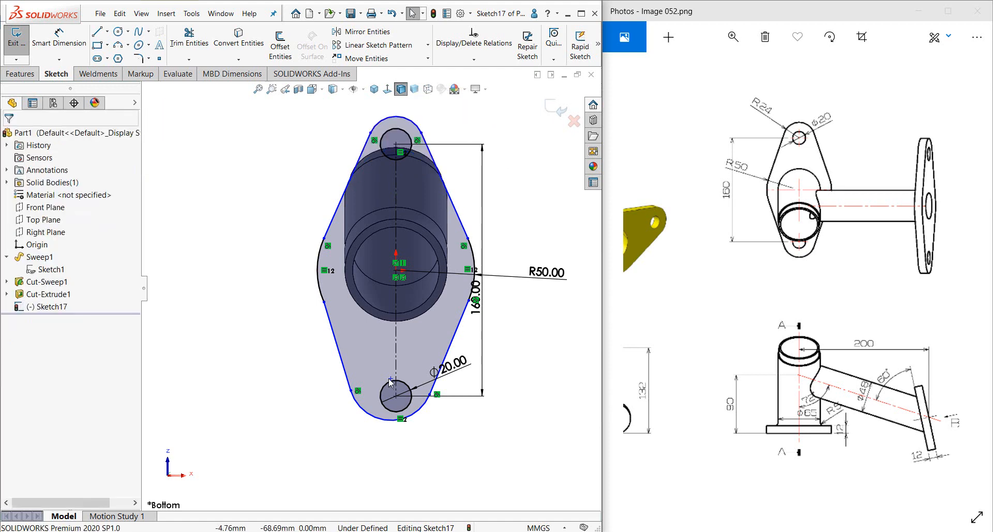
pyautogui.click(391, 381)
pyautogui.keyDown('ctrl'); pyautogui.click(396, 396); pyautogui.keyUp('ctrl')
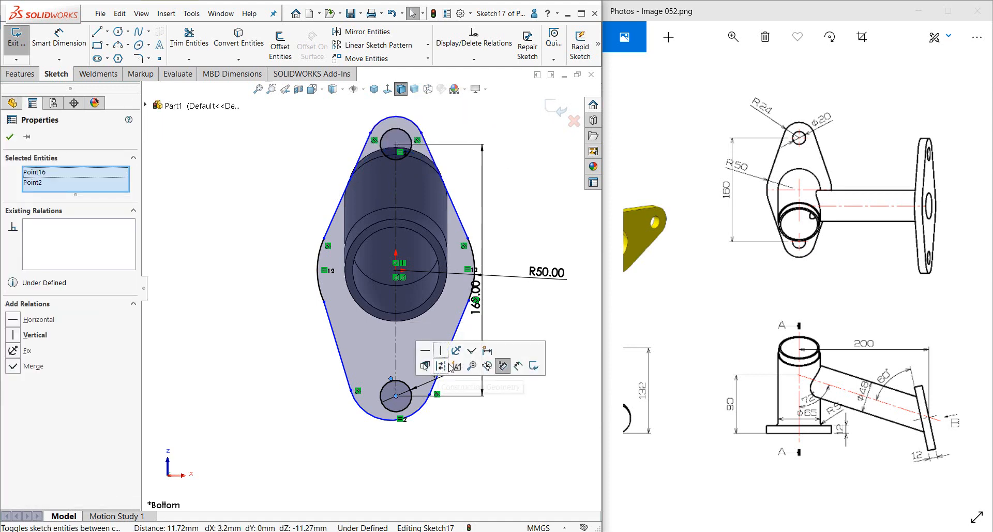
pyautogui.click(503, 366)
pyautogui.click(443, 478)
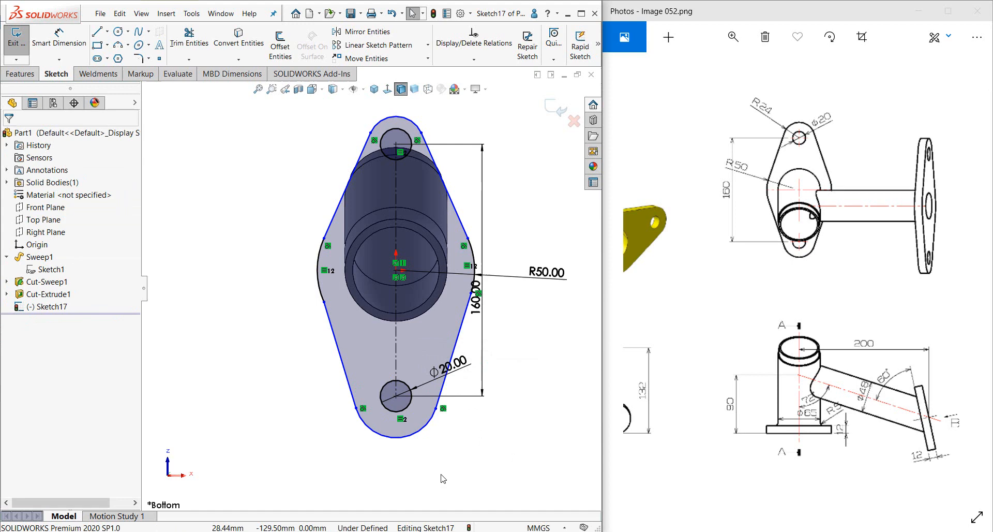
# - Dimension the upper end arc's radius as 24 mm
pyautogui.click(384, 118)
pyautogui.click(309, 121)
pyautogui.write('24')
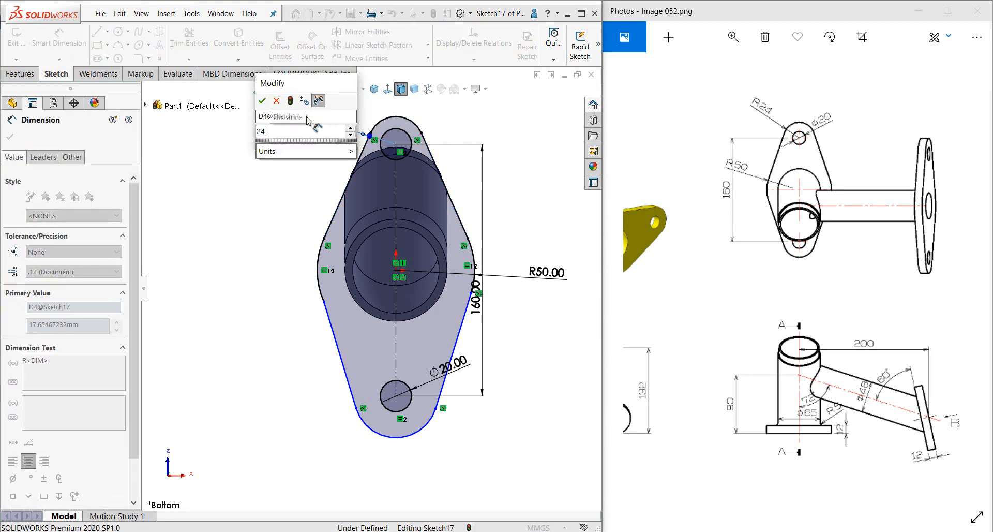
pyautogui.press('Return')
pyautogui.press('Escape')
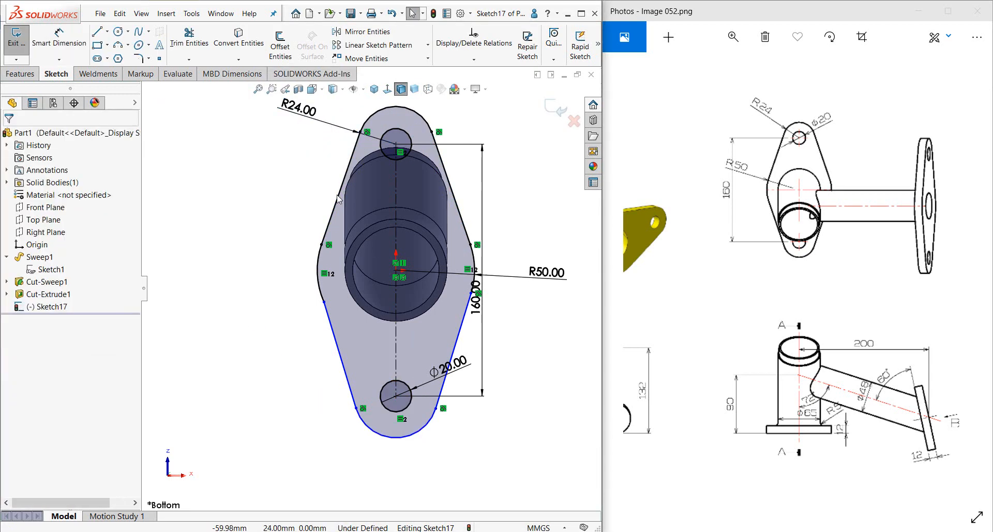
# - Add an Equal relation between the flange's upper and lower end arcs
pyautogui.click(380, 115)
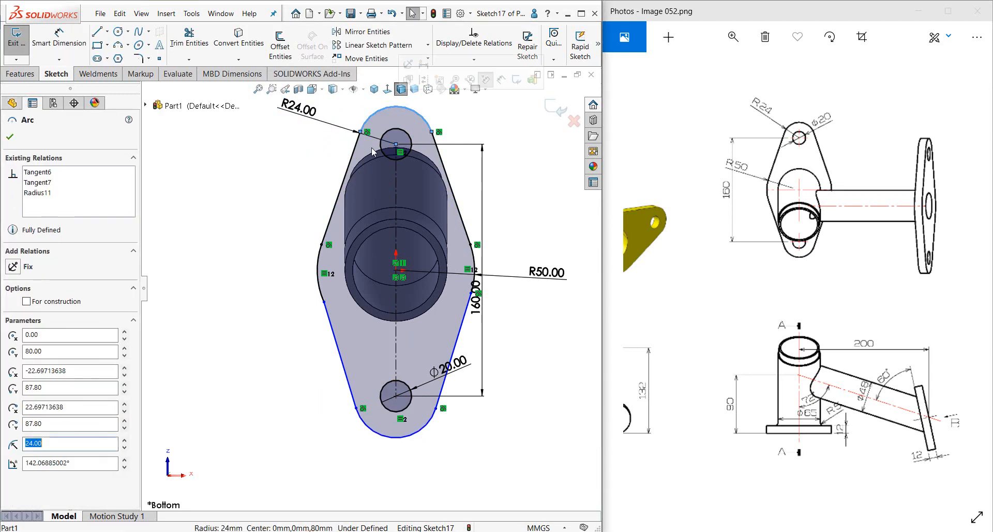
pyautogui.keyDown('ctrl'); pyautogui.click(377, 426); pyautogui.keyUp('ctrl')
pyautogui.click(456, 403)
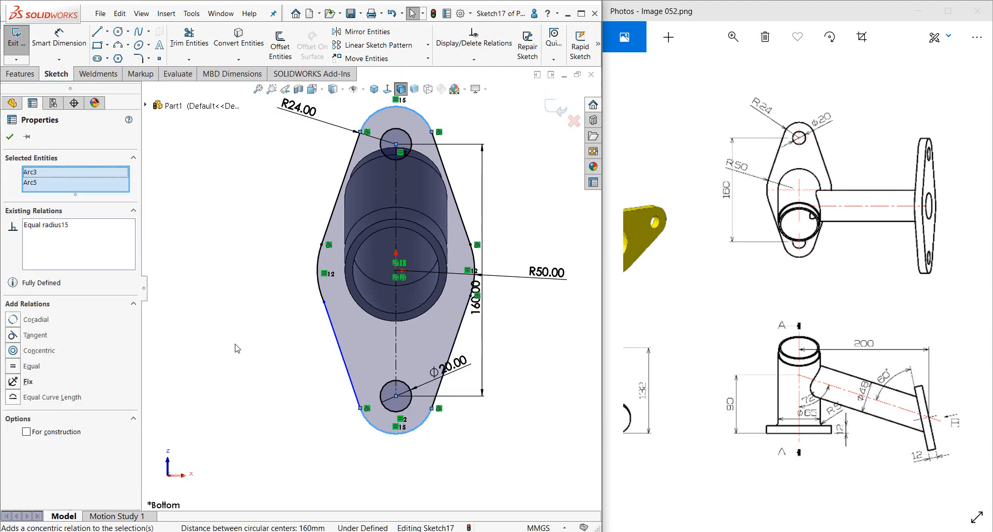
pyautogui.click(232, 348)
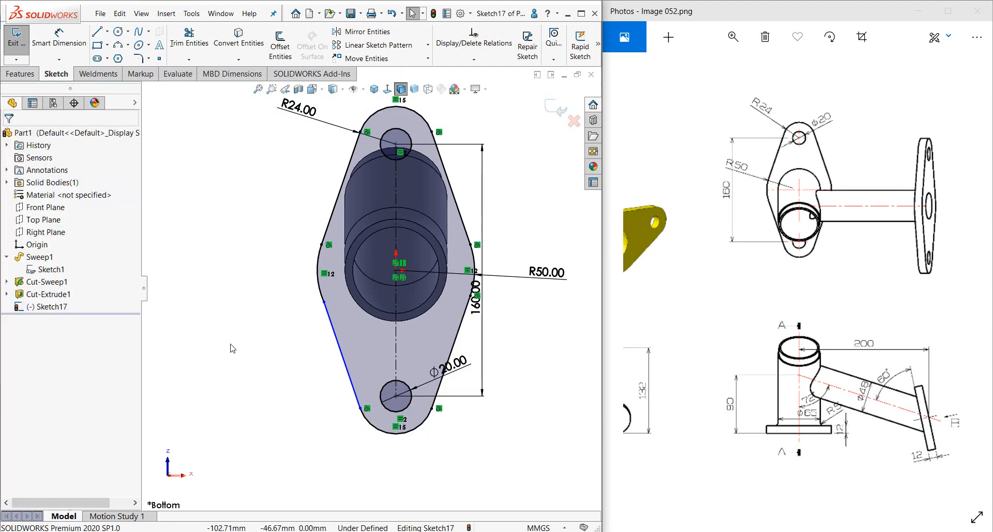
# - Add a Tangent relation between the flange's lower-left line and its left side arc
pyautogui.click(324, 303)
pyautogui.click(355, 258)
pyautogui.click(283, 256)
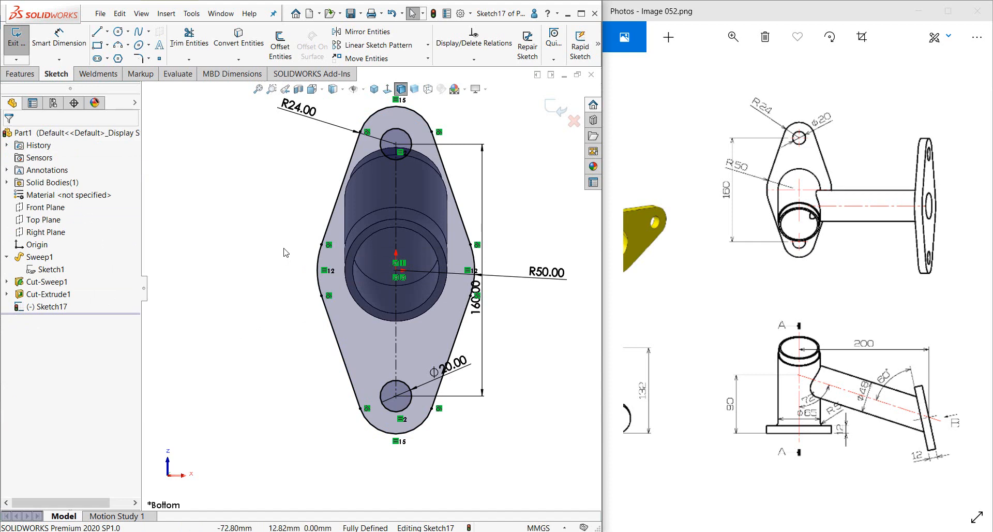
# - Extrude the flange sketch 12 mm upward with a reversed direction, merged with the pipe
pyautogui.scroll(1, 379, 226)
pyautogui.click(21, 73)
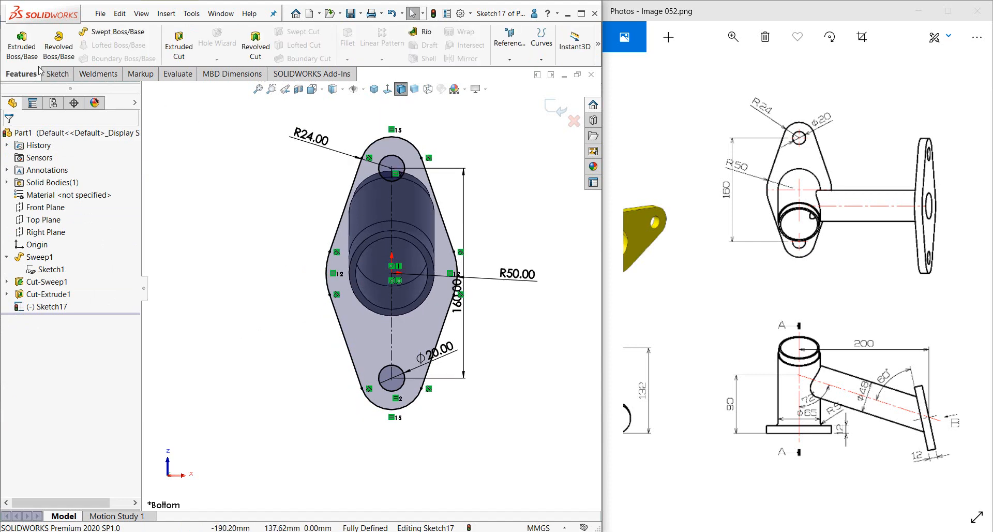
pyautogui.click(34, 48)
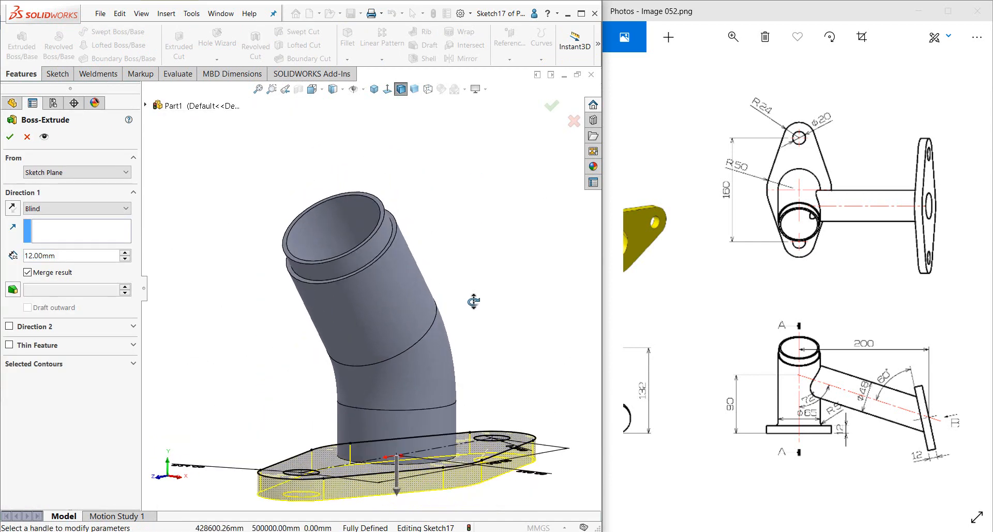
pyautogui.moveTo(712, 383); pyautogui.dragTo(879, 388)
pyautogui.moveTo(960, 409); pyautogui.dragTo(857, 437)
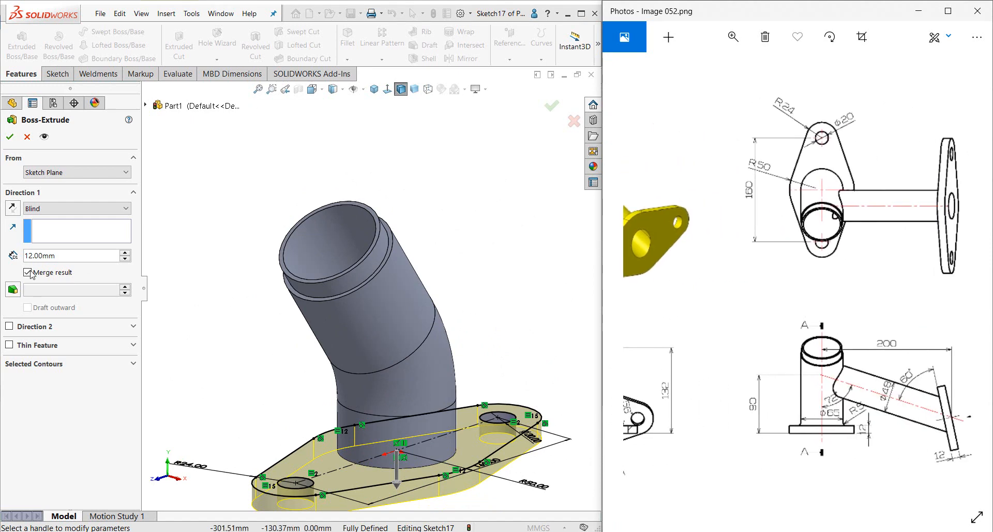
pyautogui.click(12, 209)
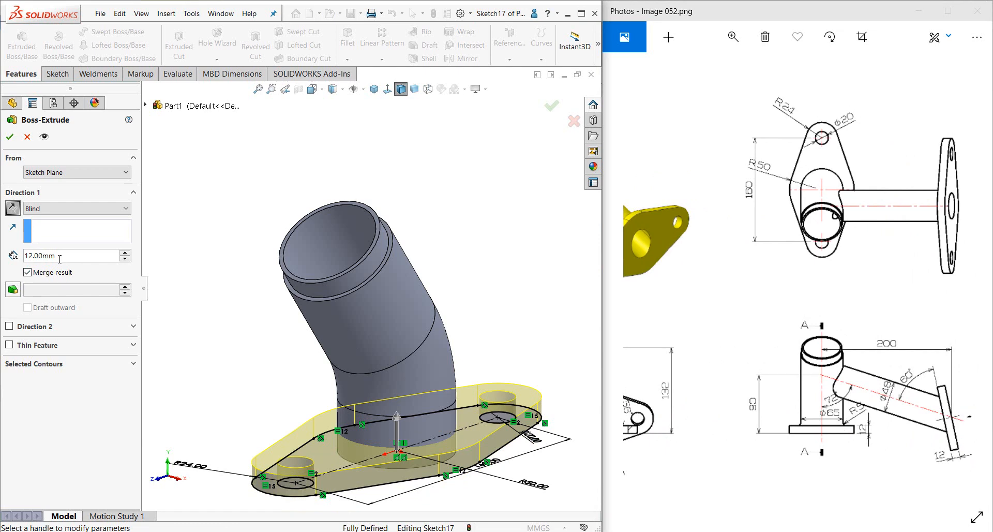
pyautogui.click(9, 139)
pyautogui.click(264, 193)
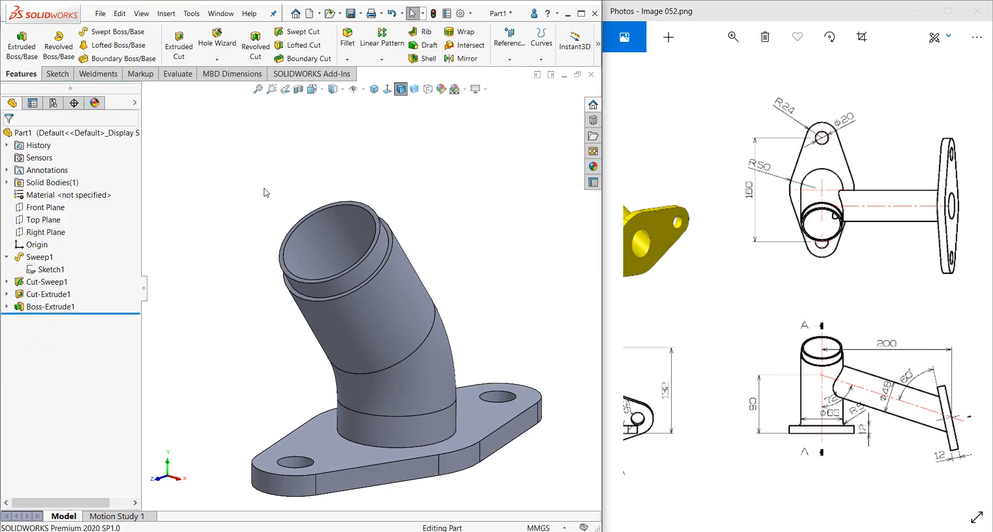
# - Start a sketch on the flange face inside the pipe bore and convert its circular edge into sketch geometry
pyautogui.moveTo(265, 193); pyautogui.dragTo(277, 278, button='middle')
pyautogui.click(380, 360)
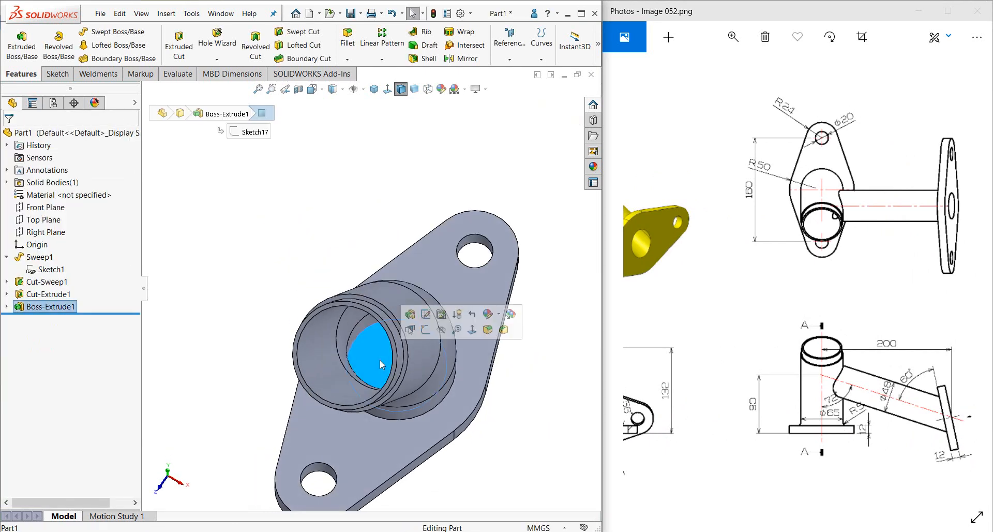
pyautogui.click(433, 330)
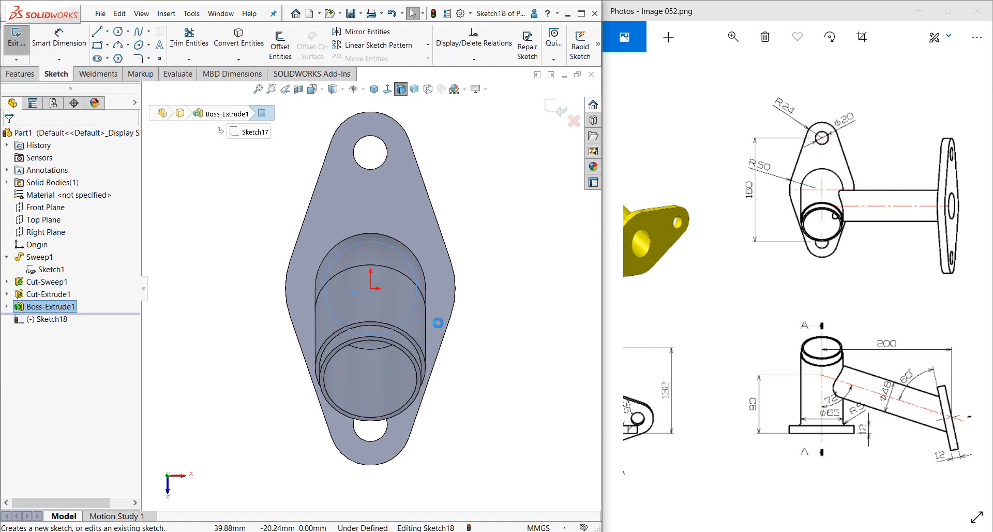
pyautogui.click(239, 36)
# - Cut the bore circle through the flange with an Extruded Cut set to Through All
pyautogui.click(21, 74)
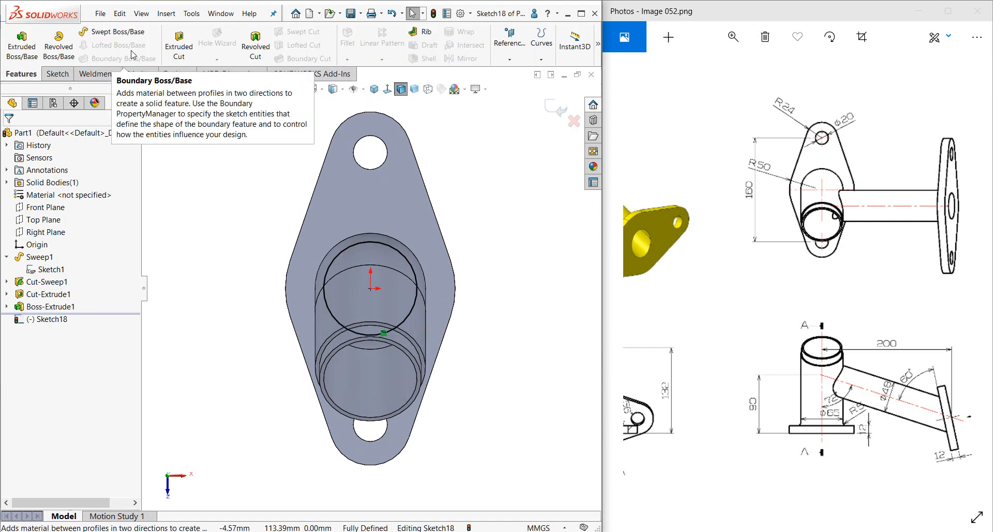
pyautogui.click(178, 44)
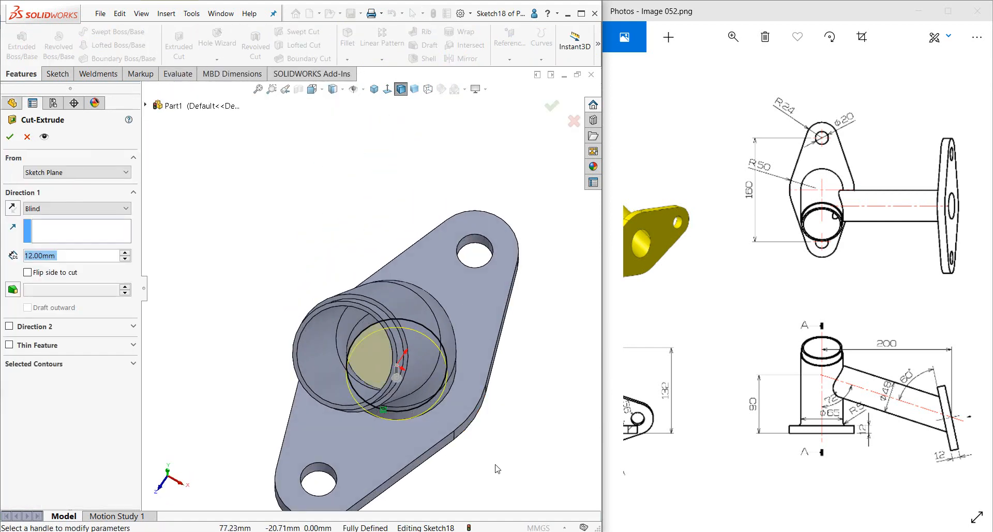
pyautogui.moveTo(497, 468); pyautogui.dragTo(446, 331, button='middle')
pyautogui.click(77, 208)
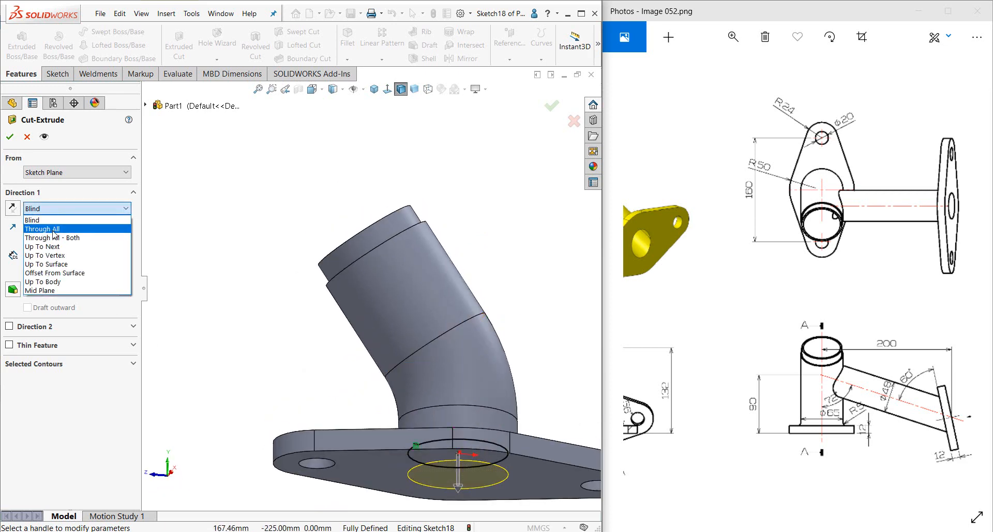
pyautogui.click(41, 218)
pyautogui.click(11, 137)
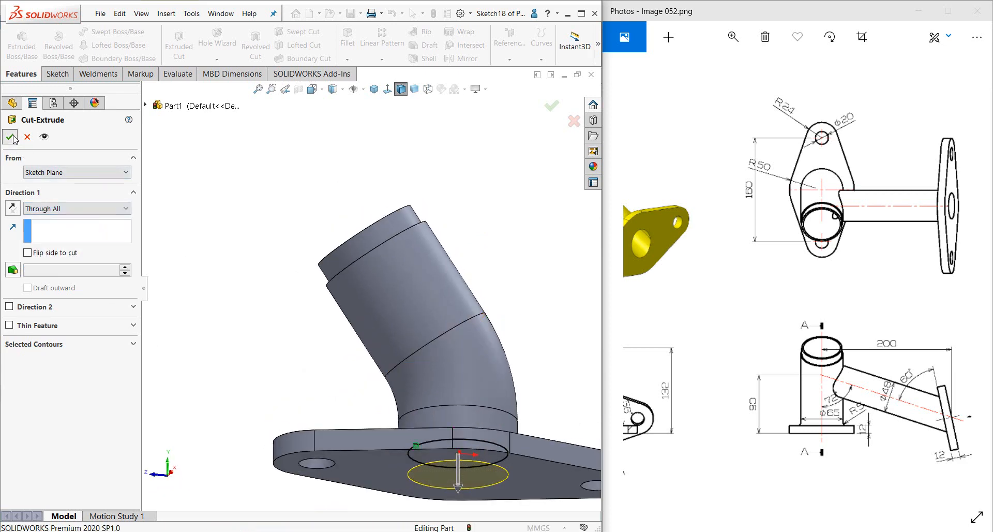
pyautogui.scroll(3, 264, 267)
pyautogui.moveTo(283, 271); pyautogui.dragTo(288, 290, button='middle')
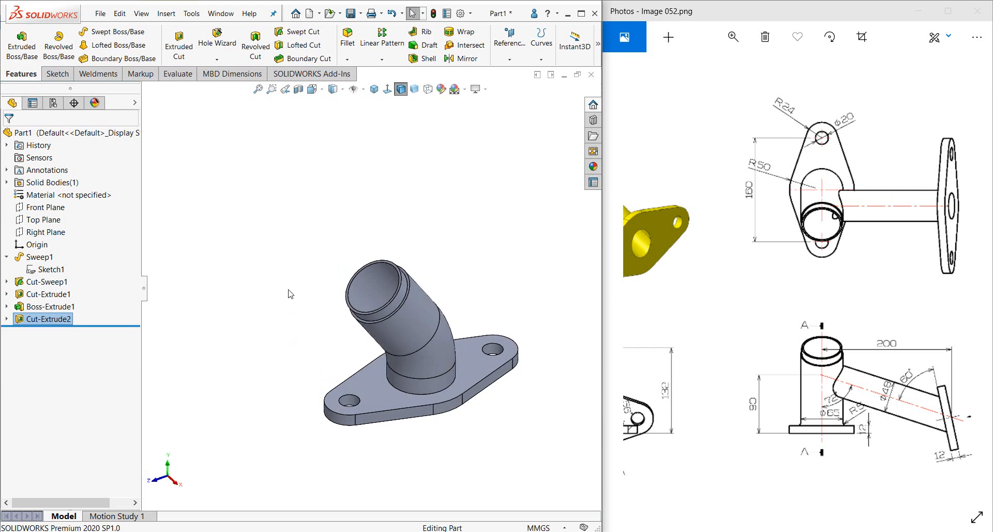
pyautogui.click(291, 293)
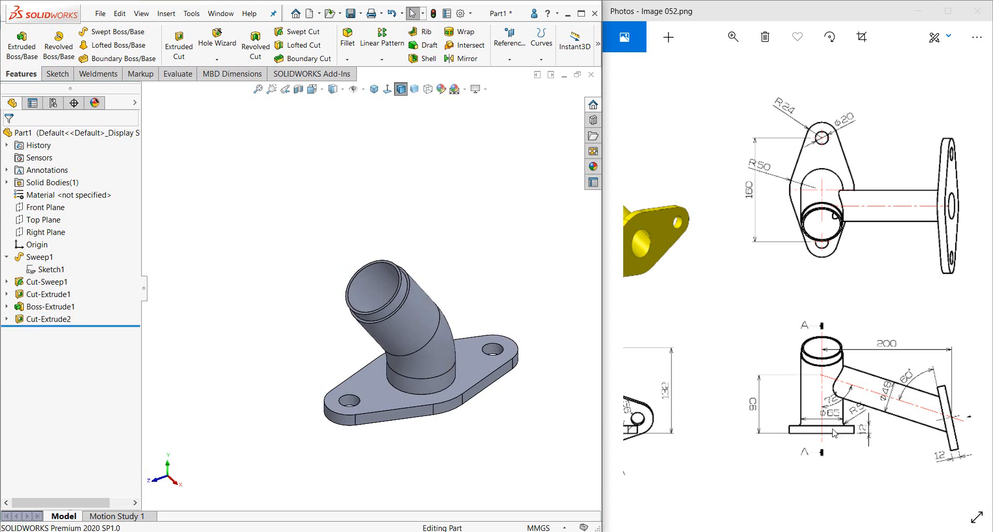
# - Fillet the edge where the pipe meets the flange's upper face with a 5 mm radius
pyautogui.click(348, 39)
pyautogui.click(408, 392)
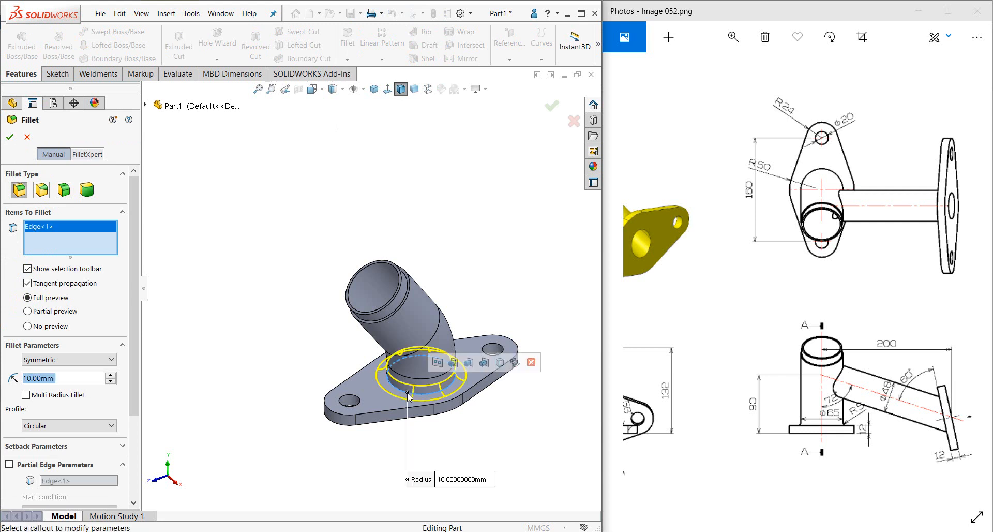
pyautogui.write('5')
pyautogui.press('Return')
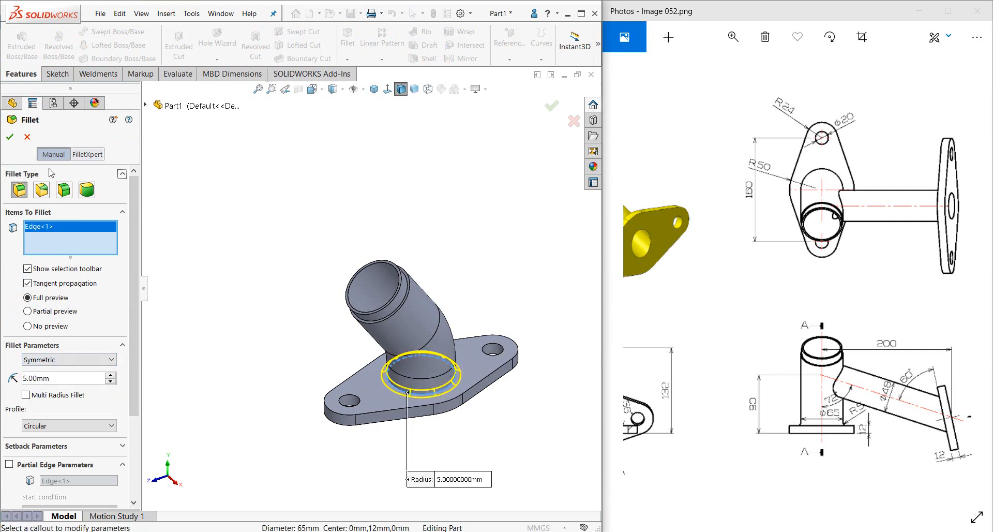
pyautogui.click(11, 137)
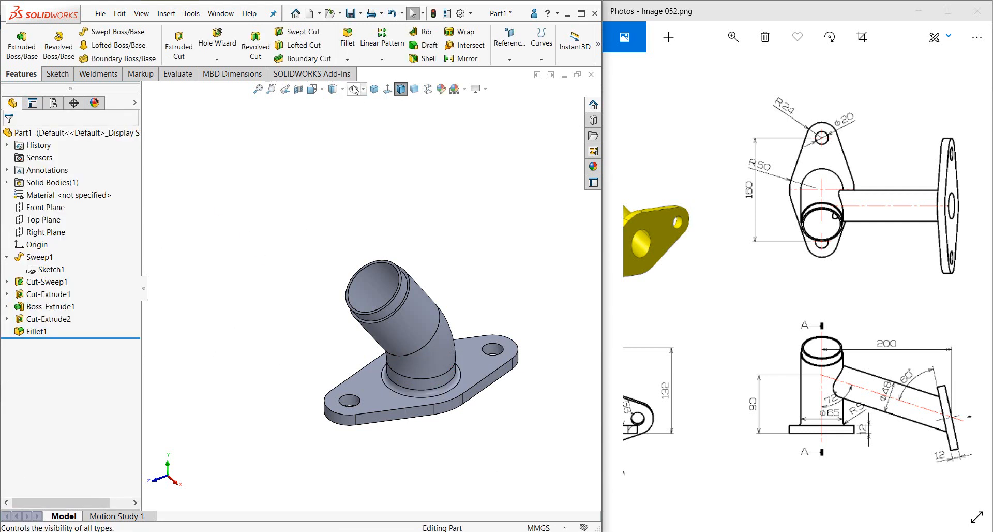
# - Start a sketch on the Front Plane for the branch pipe and set the display style to Hidden Lines Visible
pyautogui.click(374, 89)
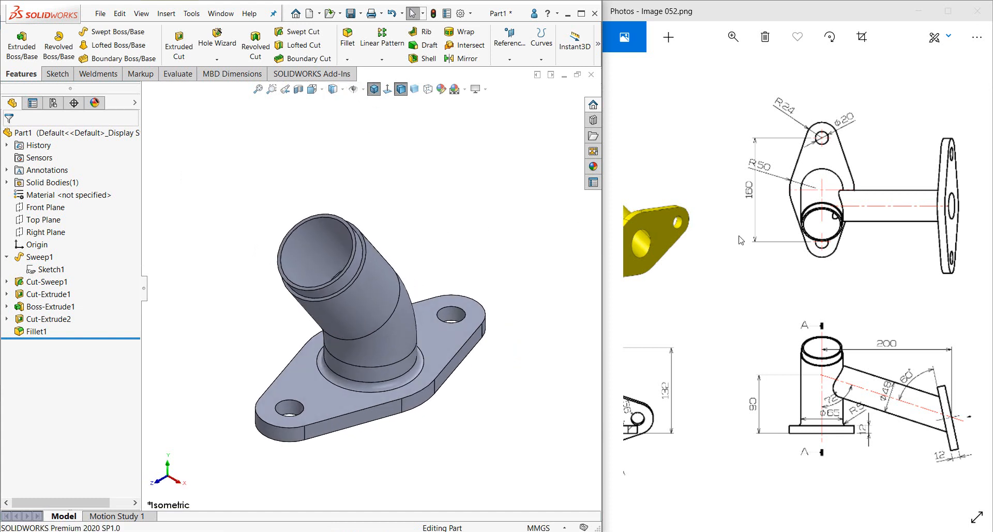
pyautogui.moveTo(730, 238); pyautogui.dragTo(844, 250)
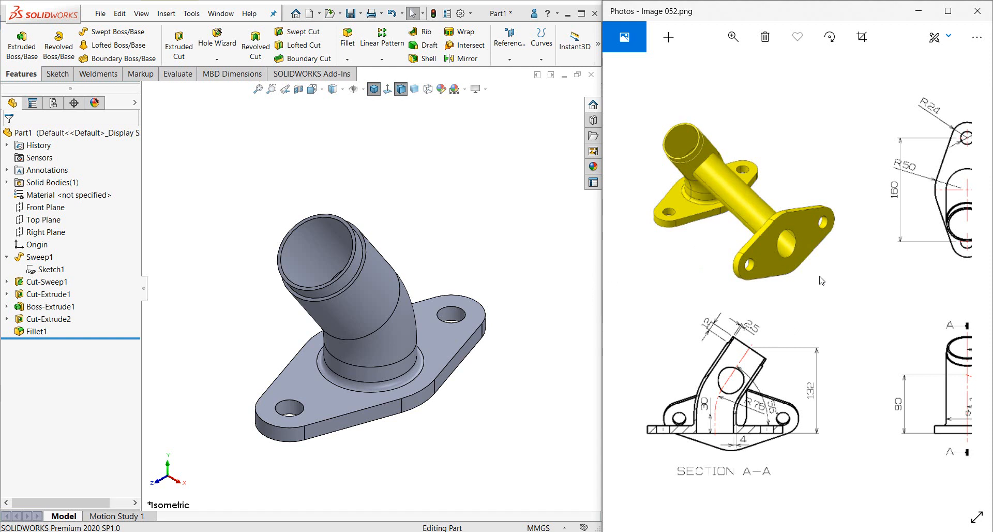
pyautogui.moveTo(822, 280); pyautogui.dragTo(743, 383)
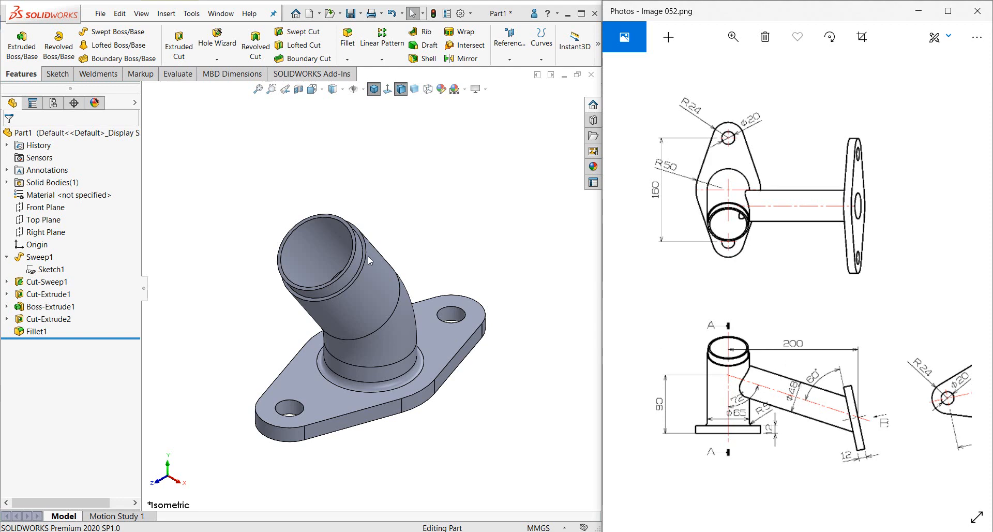
pyautogui.click(57, 207)
pyautogui.click(61, 195)
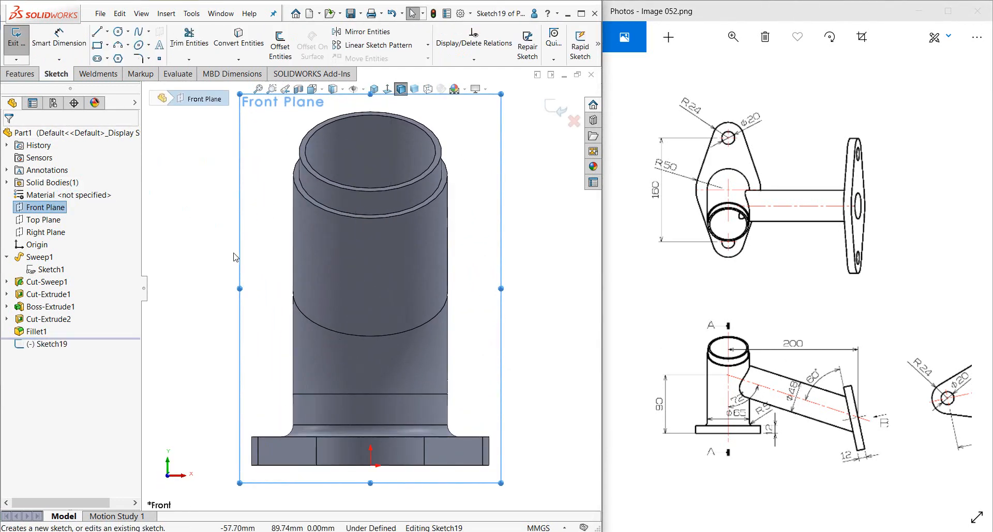
pyautogui.scroll(2, 376, 276)
pyautogui.click(488, 288)
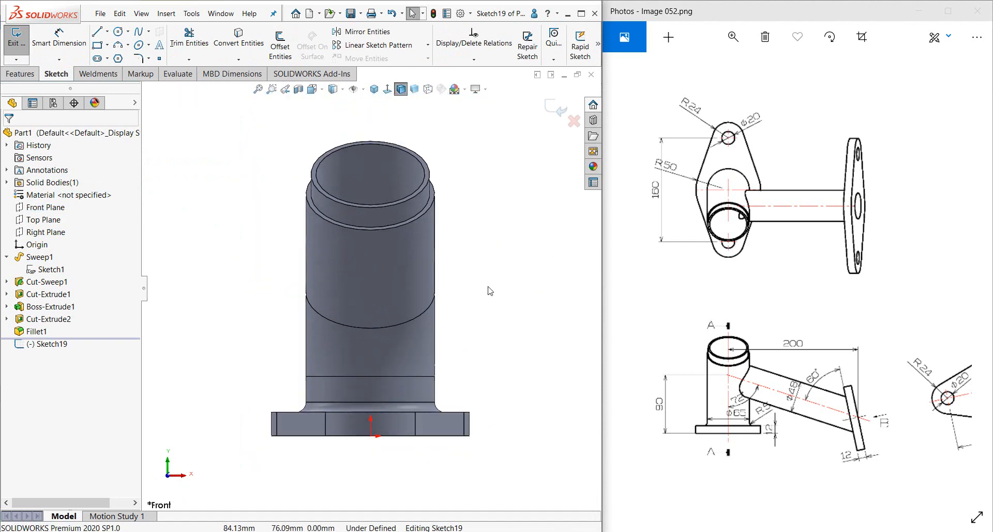
pyautogui.scroll(2, 488, 288)
pyautogui.click(428, 89)
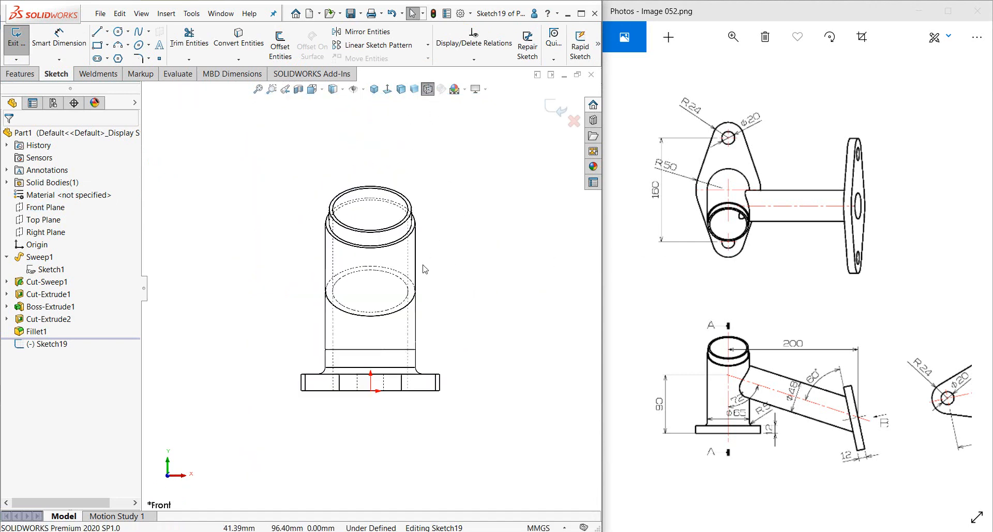
pyautogui.scroll(-2, 438, 263)
# - Sketch a vertical centerline about 168 mm long from the origin up past the pipe's upper end
pyautogui.click(108, 32)
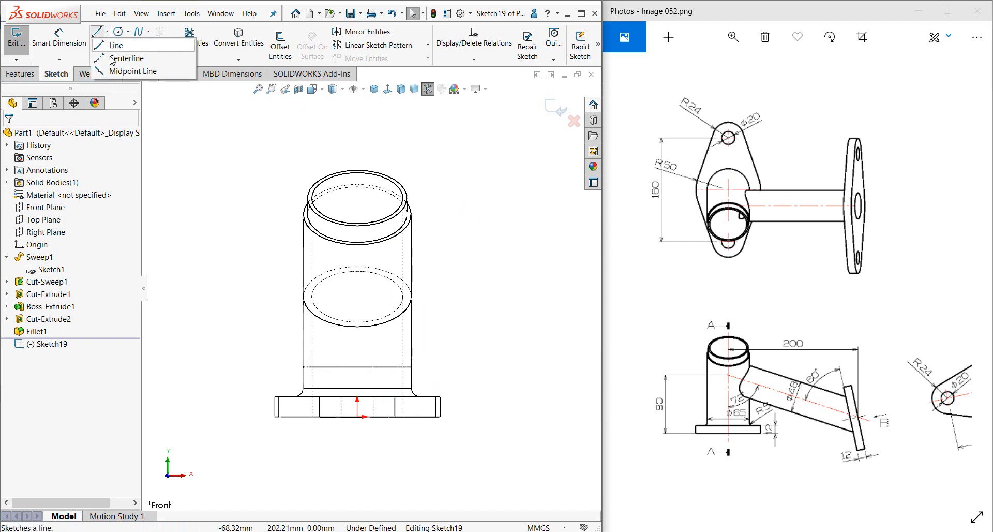
pyautogui.click(117, 41)
pyautogui.click(357, 136)
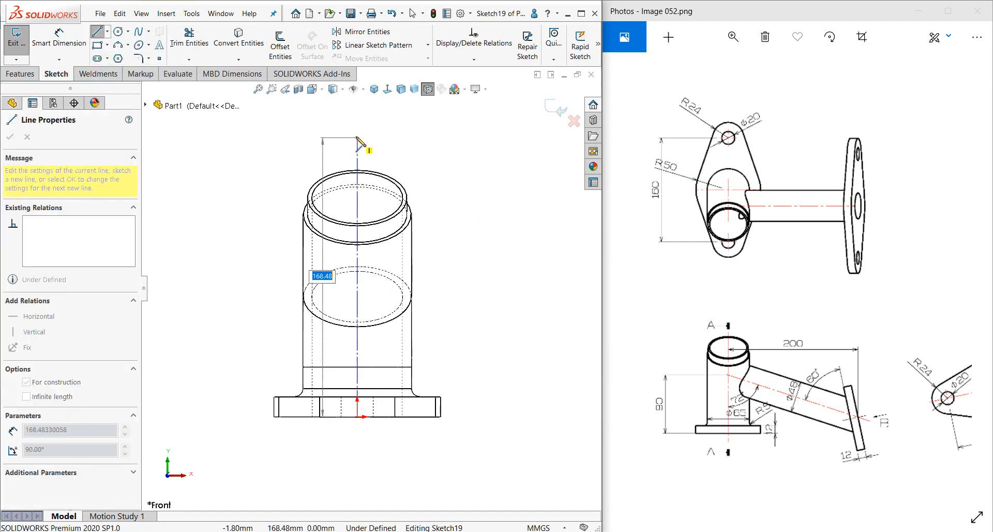
pyautogui.click(357, 416)
pyautogui.rightClick(357, 137)
pyautogui.click(375, 145)
# - Sketch a slanted centerline about 198 mm long from the vertical centerline down to the right, at about 342°
pyautogui.click(107, 31)
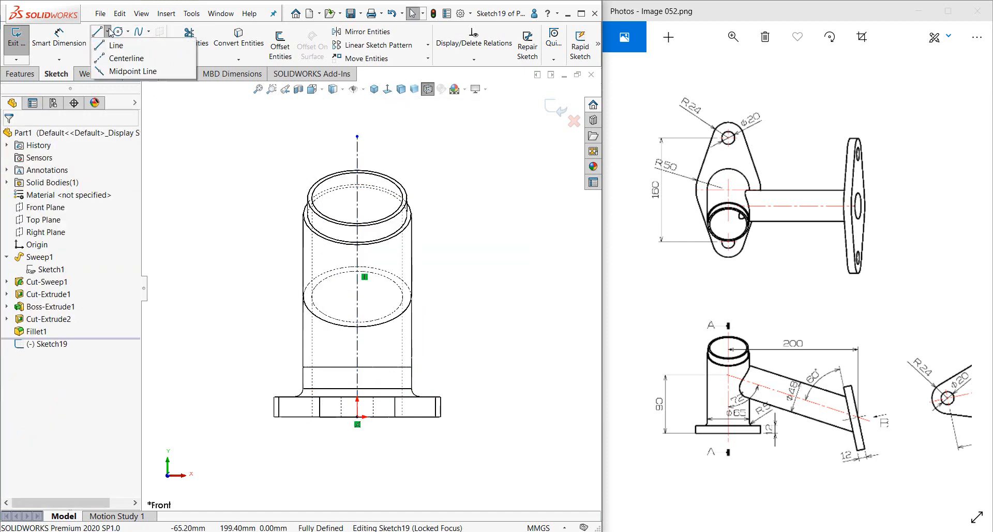
pyautogui.click(125, 54)
pyautogui.click(357, 253)
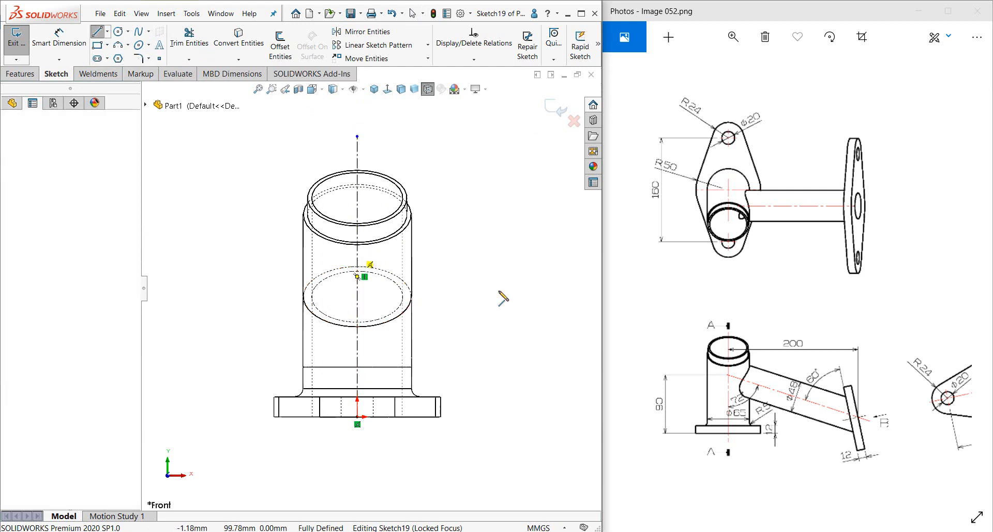
pyautogui.scroll(3, 371, 290)
pyautogui.click(543, 326)
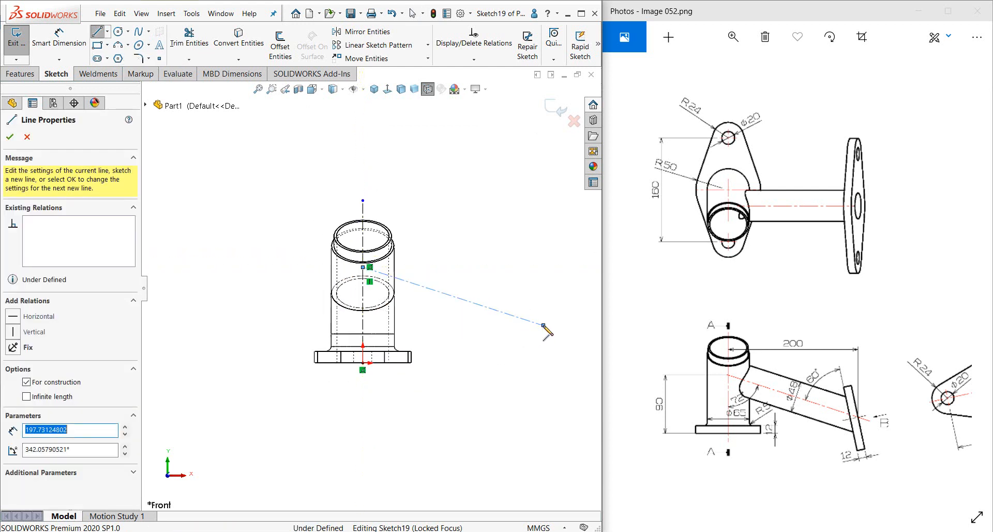
pyautogui.press('Escape')
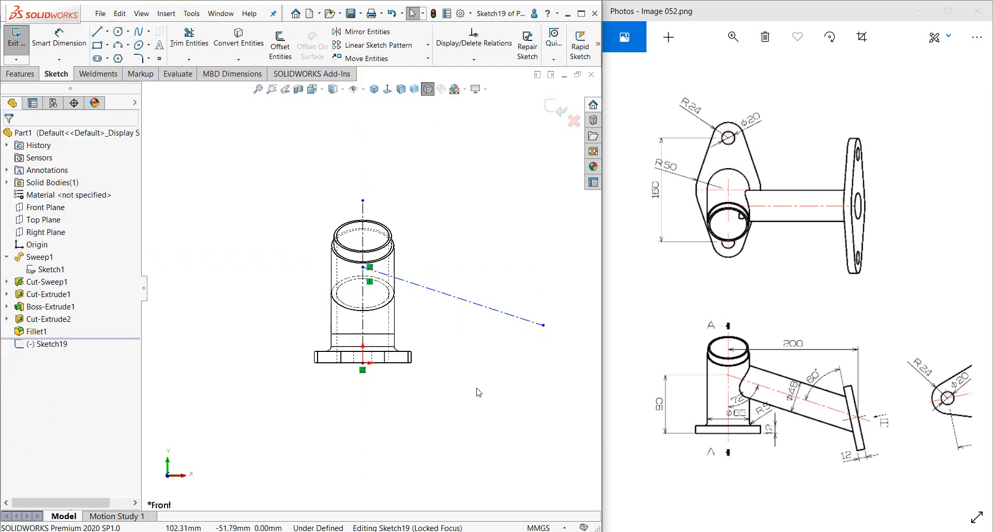
# - Sketch an inclined line about 84 mm long across the free end of the slanted centerline
pyautogui.press('l')
pyautogui.click(562, 295)
pyautogui.click(523, 367)
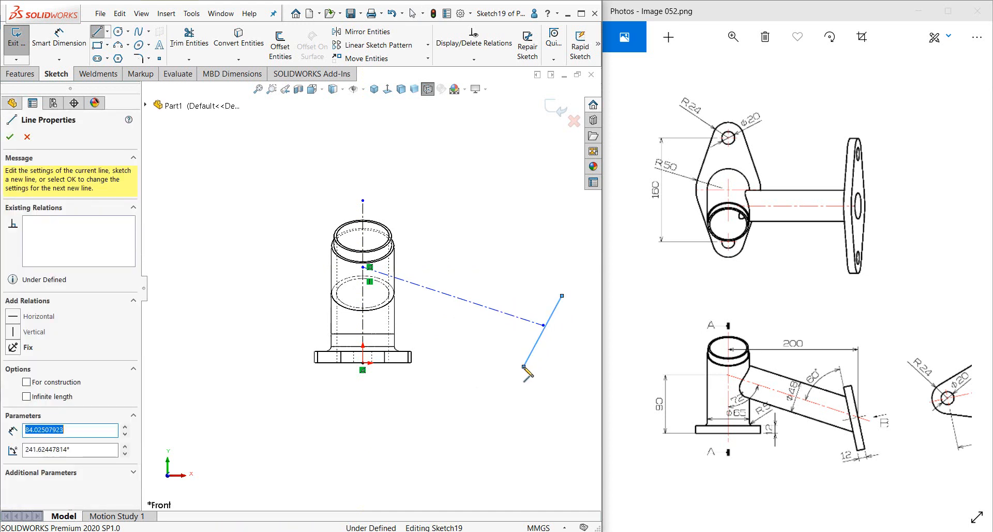
pyautogui.rightClick(524, 367)
pyautogui.click(534, 375)
# - Make the slanted centerline's end the midpoint of the crossing line, and convert that line to construction geometry
pyautogui.click(544, 325)
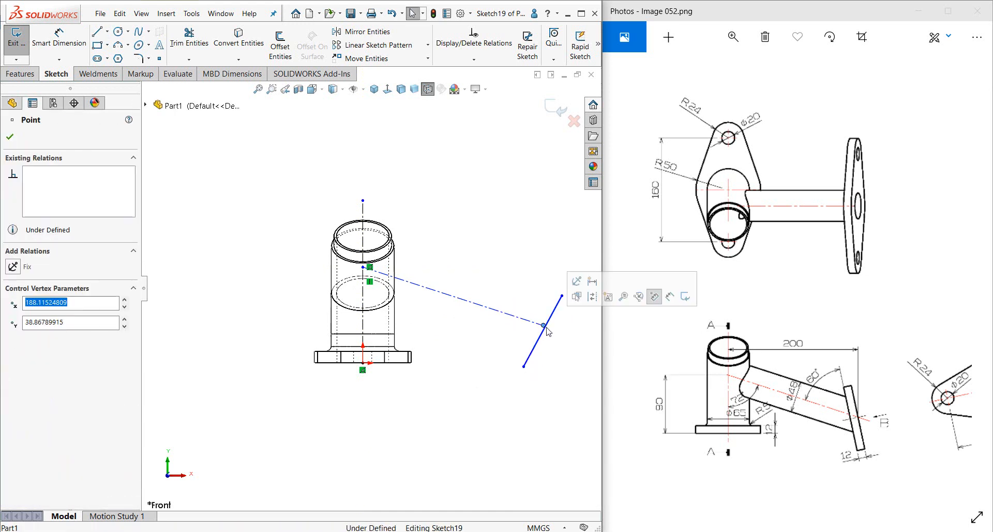
pyautogui.keyDown('ctrl'); pyautogui.click(540, 341); pyautogui.keyUp('ctrl')
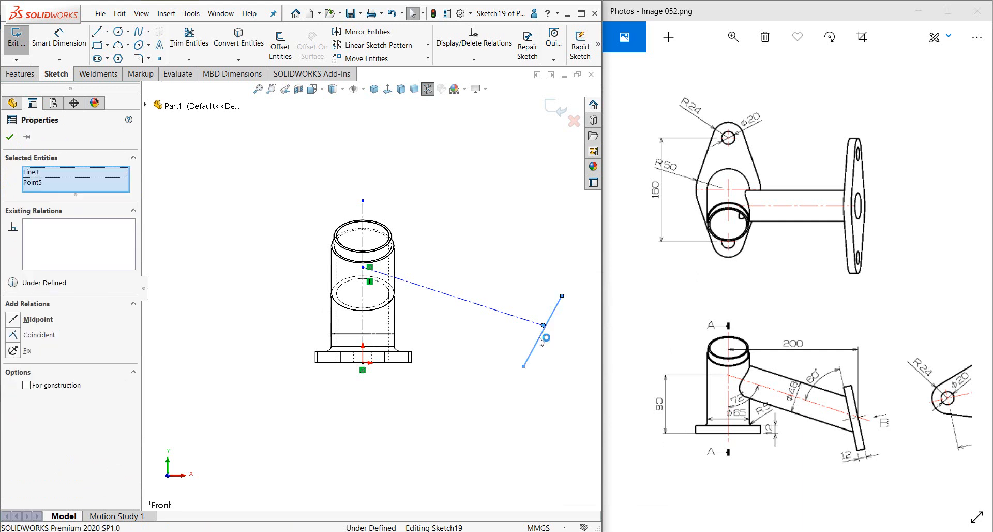
pyautogui.click(569, 317)
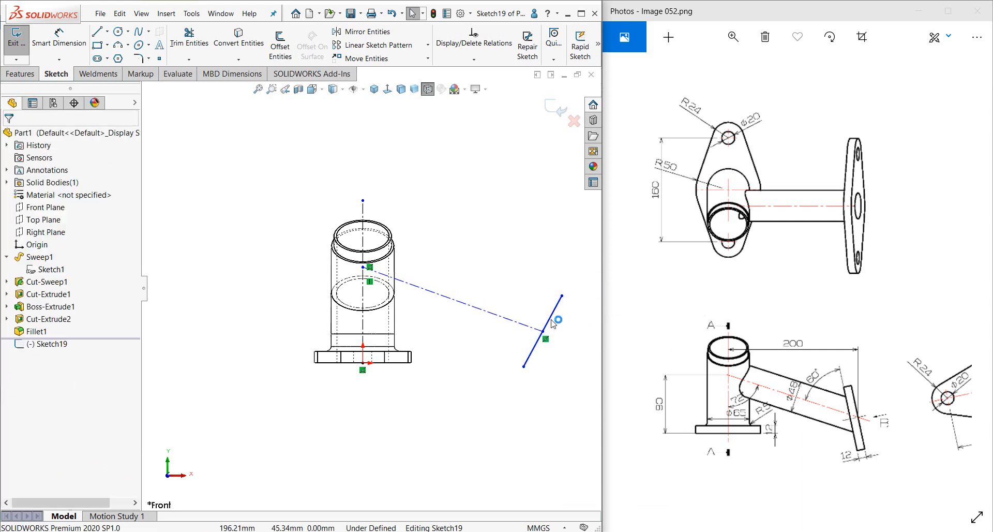
pyautogui.click(552, 321)
pyautogui.click(571, 329)
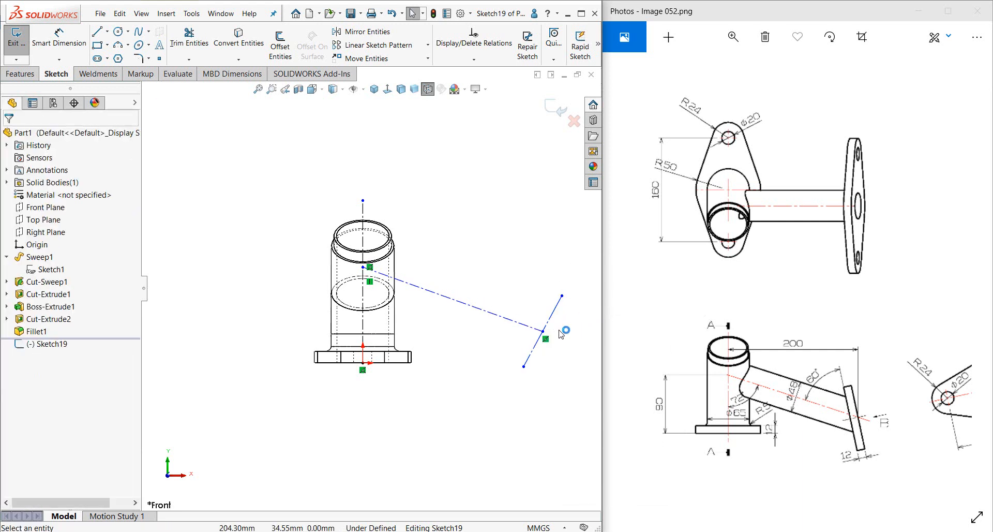
pyautogui.scroll(-2, 561, 334)
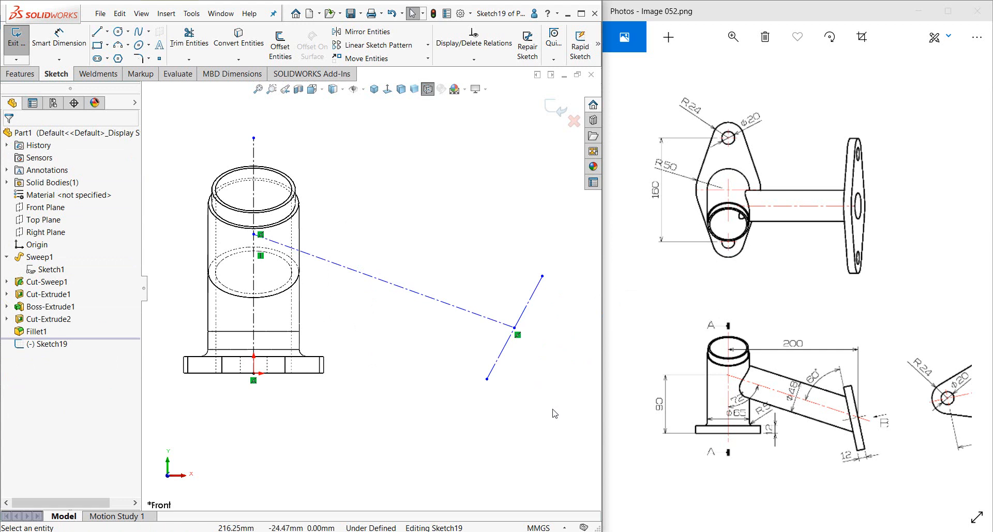
# - Sketch a second centerline about 83 mm long at about 115°, crossing the free end of the slanted centerline
pyautogui.moveTo(552, 402); pyautogui.dragTo(563, 284, button='right')
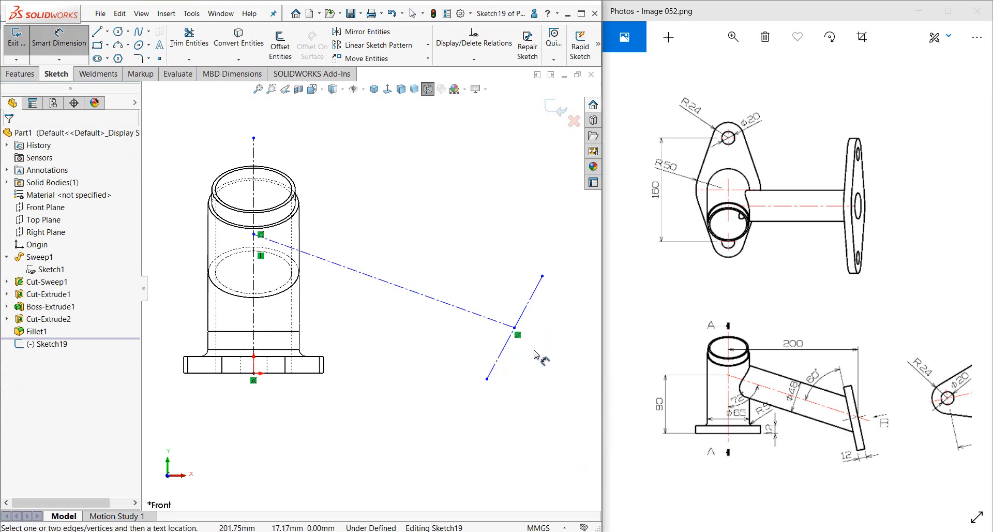
pyautogui.press('Escape')
pyautogui.click(107, 31)
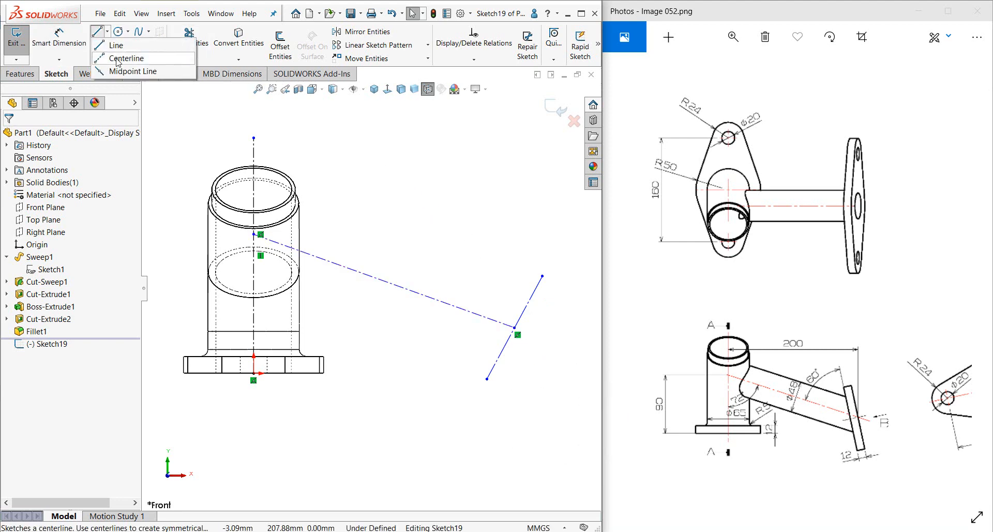
pyautogui.click(118, 59)
pyautogui.click(487, 378)
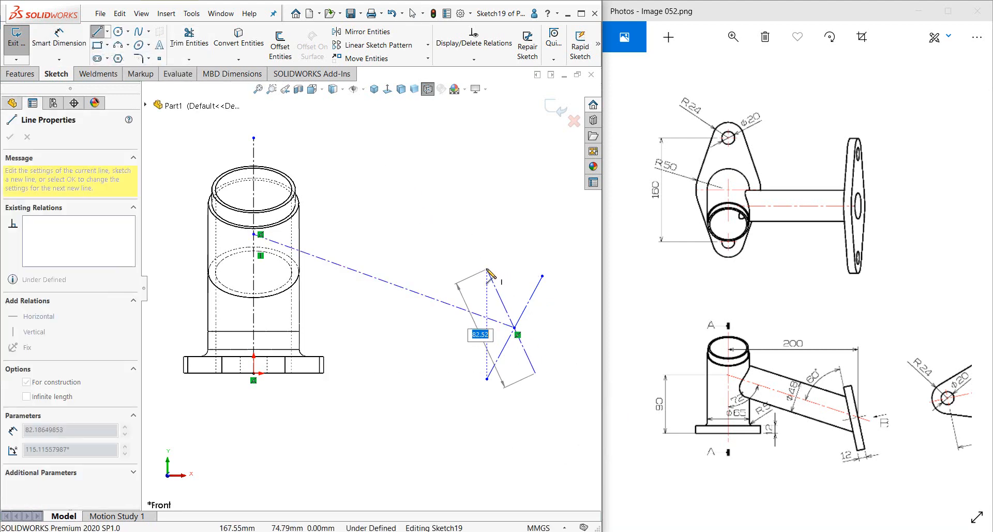
pyautogui.click(487, 269)
pyautogui.rightClick(487, 269)
pyautogui.click(504, 277)
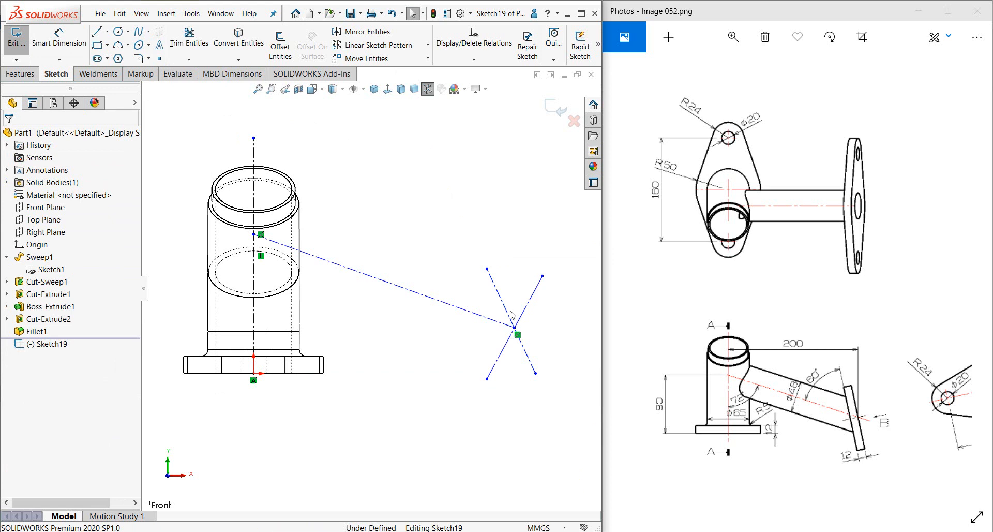
# - Make the slanted centerline's free end the midpoint of the second crossing centerline
pyautogui.click(517, 334)
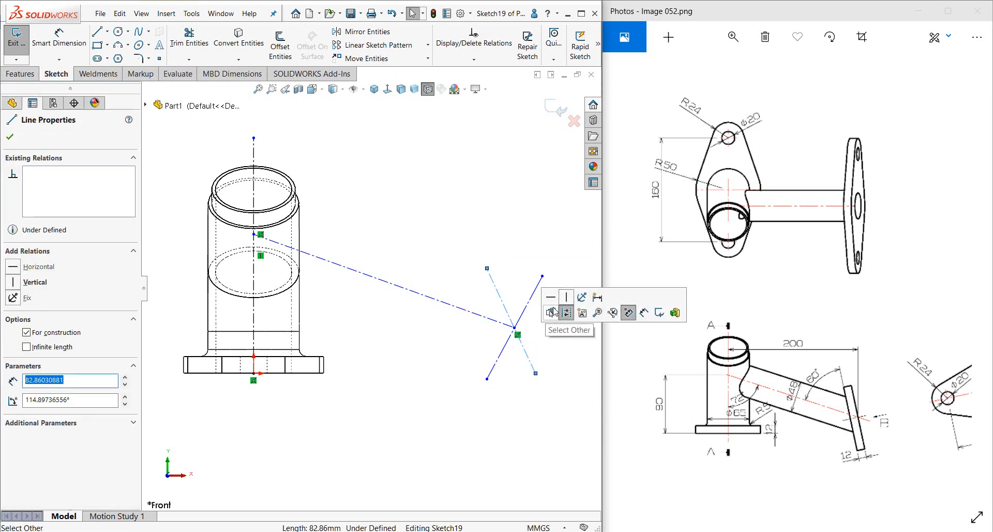
pyautogui.click(515, 328)
pyautogui.keyDown('ctrl'); pyautogui.click(517, 333); pyautogui.keyUp('ctrl')
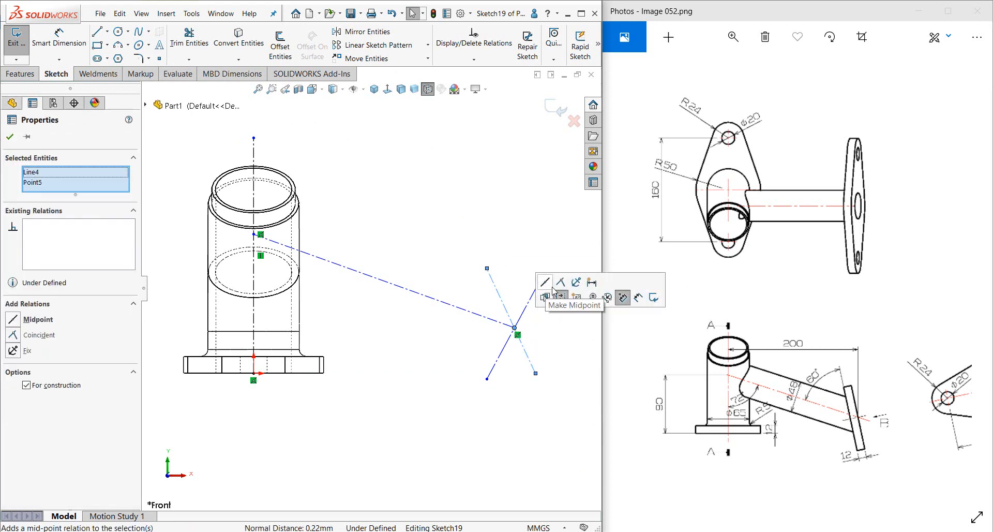
pyautogui.click(553, 290)
pyautogui.click(552, 344)
# - Trim the upper half of the first crossing construction line back to the slanted centerline's end
pyautogui.click(189, 39)
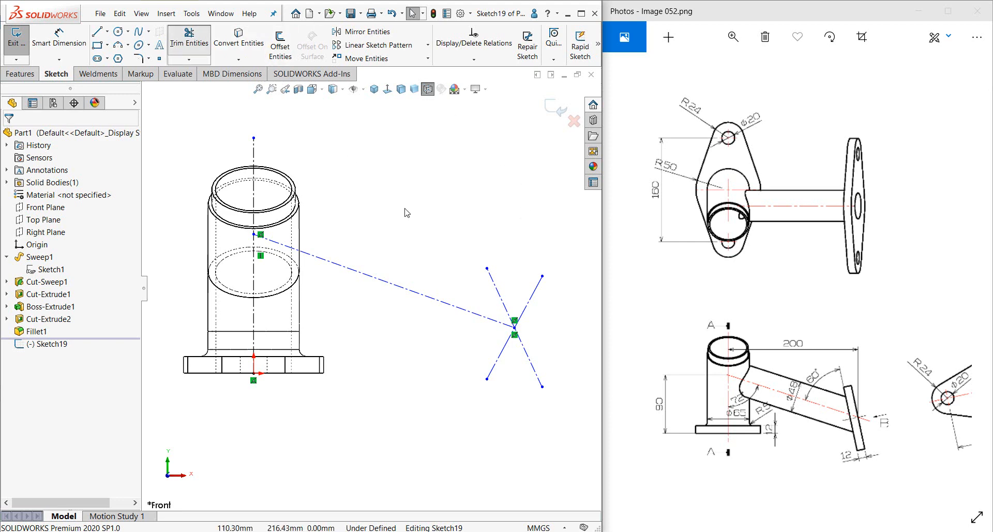
pyautogui.moveTo(522, 287); pyautogui.dragTo(550, 327)
pyautogui.press('Escape')
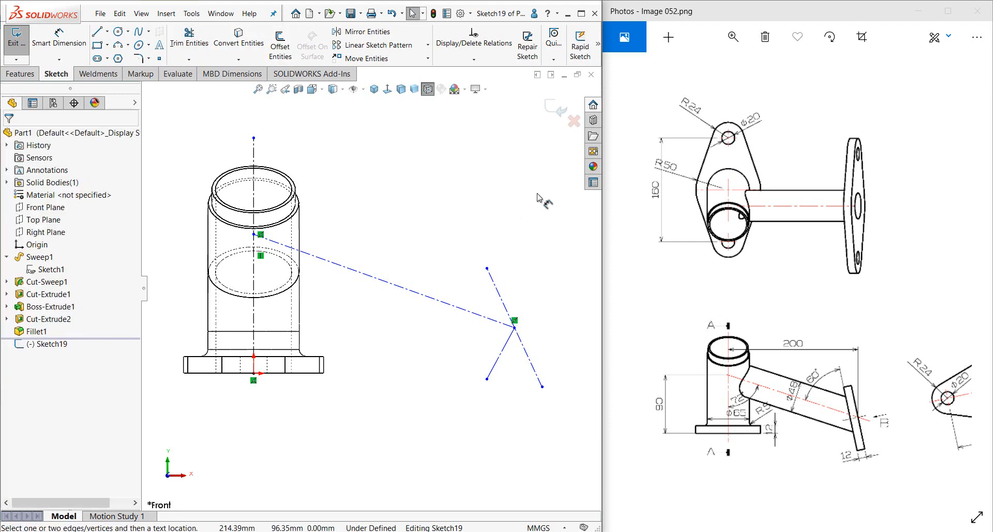
pyautogui.press('d')
pyautogui.click(501, 300)
pyautogui.click(455, 303)
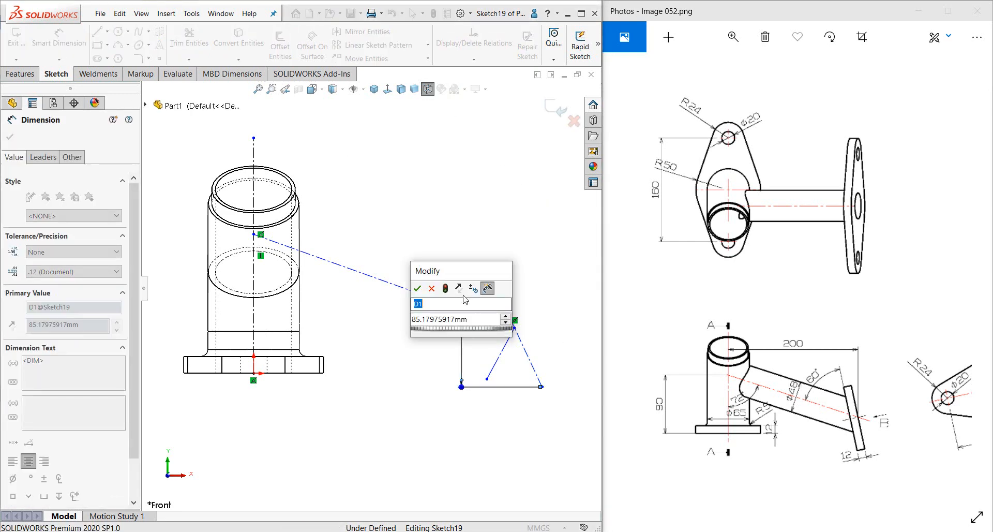
pyautogui.press('Return')
pyautogui.moveTo(456, 304); pyautogui.dragTo(413, 293)
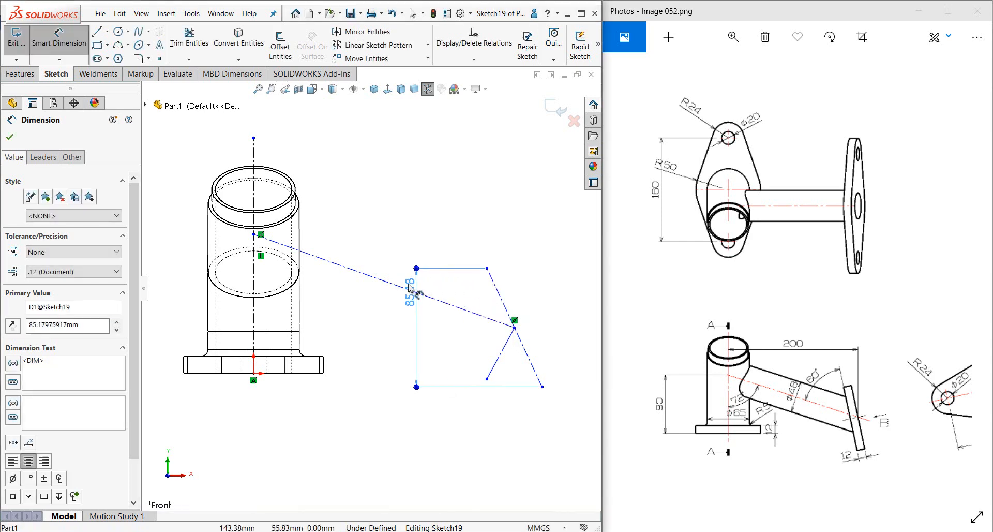
pyautogui.press('Delete')
# - Dimension the angle between the slanted centerline and the upper part of the crossing centerline as 60°
pyautogui.click(507, 310)
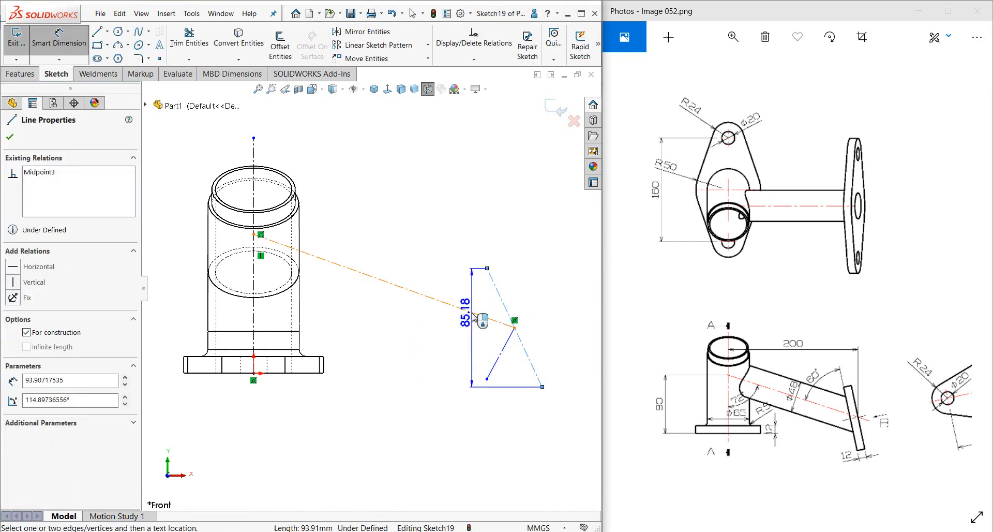
pyautogui.click(434, 298)
pyautogui.click(446, 241)
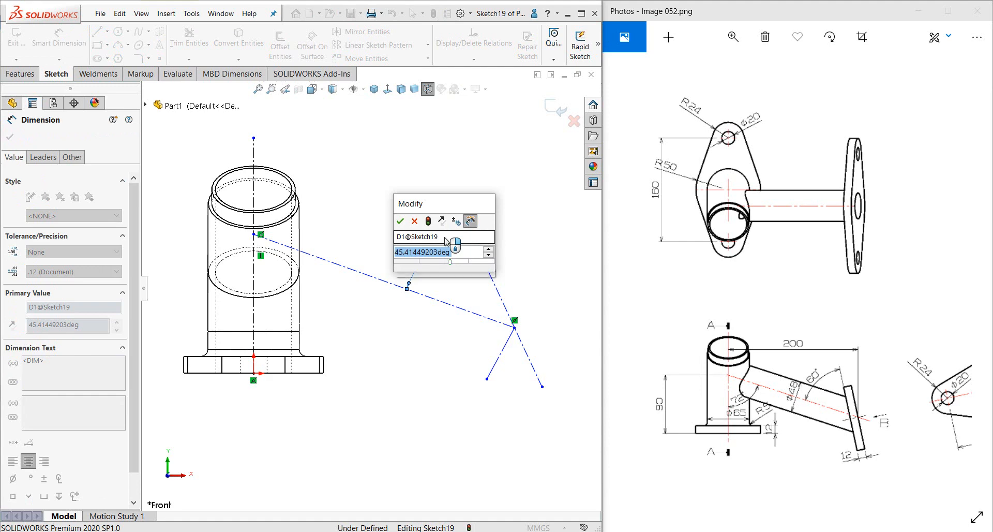
pyautogui.write('60')
pyautogui.press('Return')
pyautogui.press('Escape')
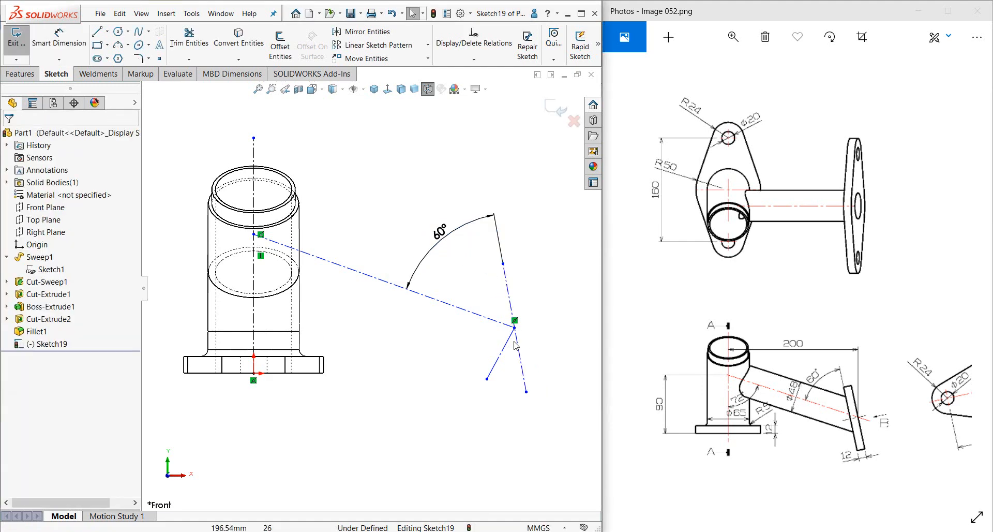
# - Make the remaining short construction line perpendicular to the crossing centerline
pyautogui.click(509, 339)
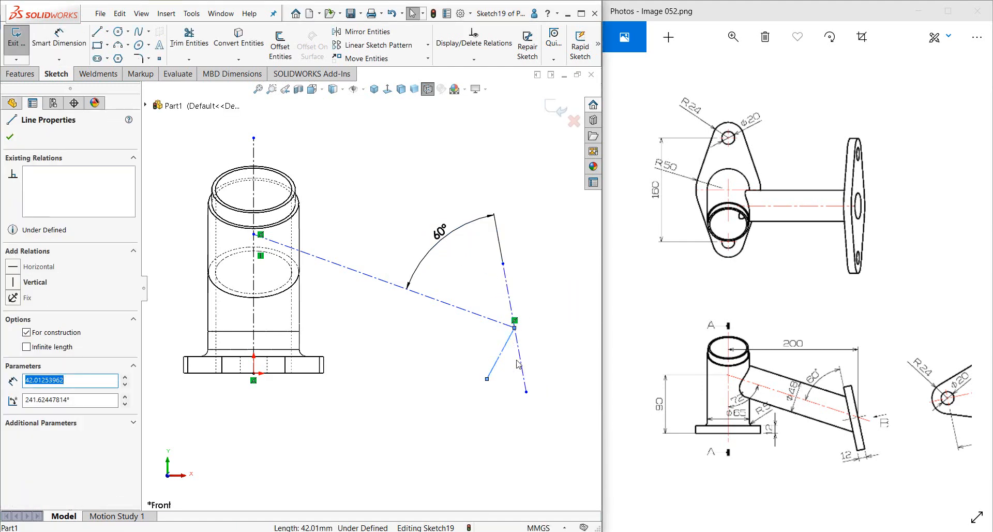
pyautogui.keyDown('ctrl'); pyautogui.click(519, 364); pyautogui.keyUp('ctrl')
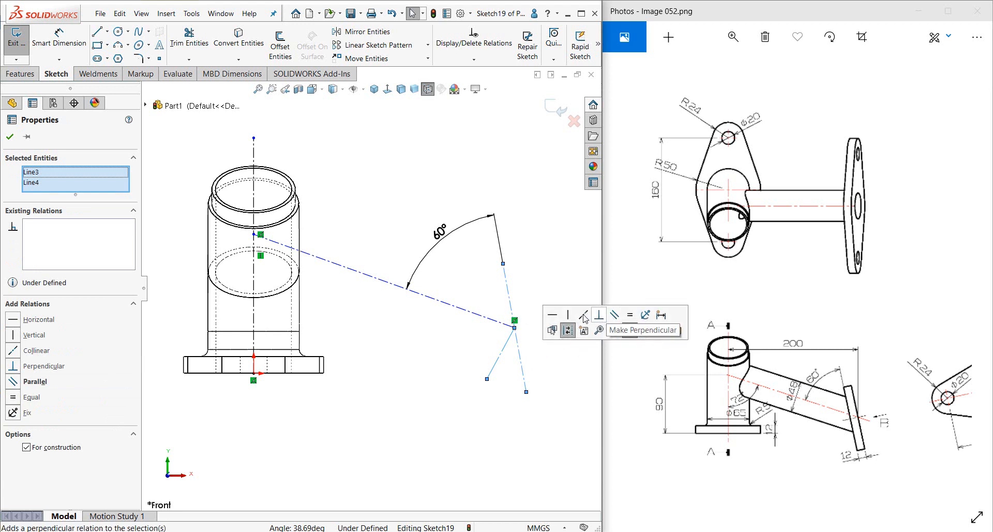
pyautogui.click(598, 315)
pyautogui.press('Escape')
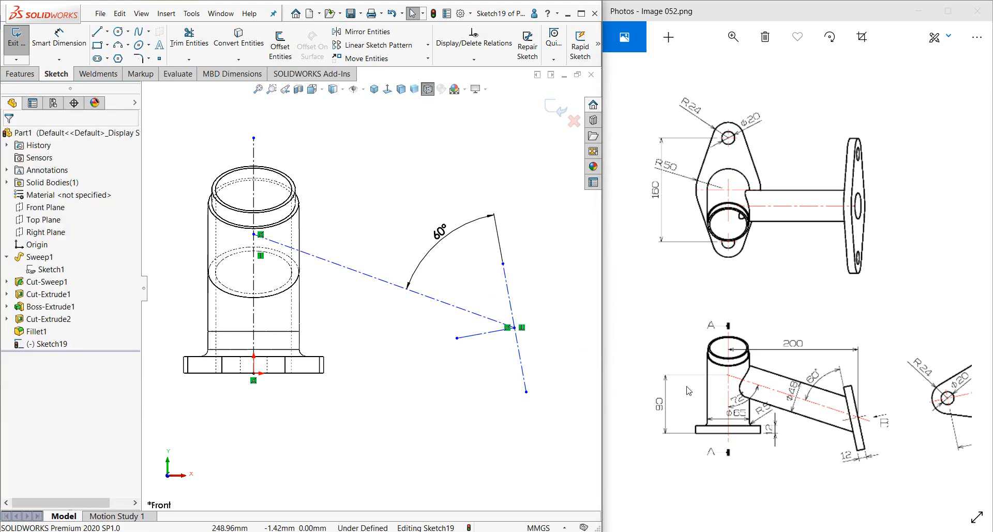
# - Dimension the horizontal distance from the origin to the slanted centerline's free end as 200 mm
pyautogui.moveTo(530, 374); pyautogui.dragTo(522, 341, button='right')
pyautogui.click(515, 328)
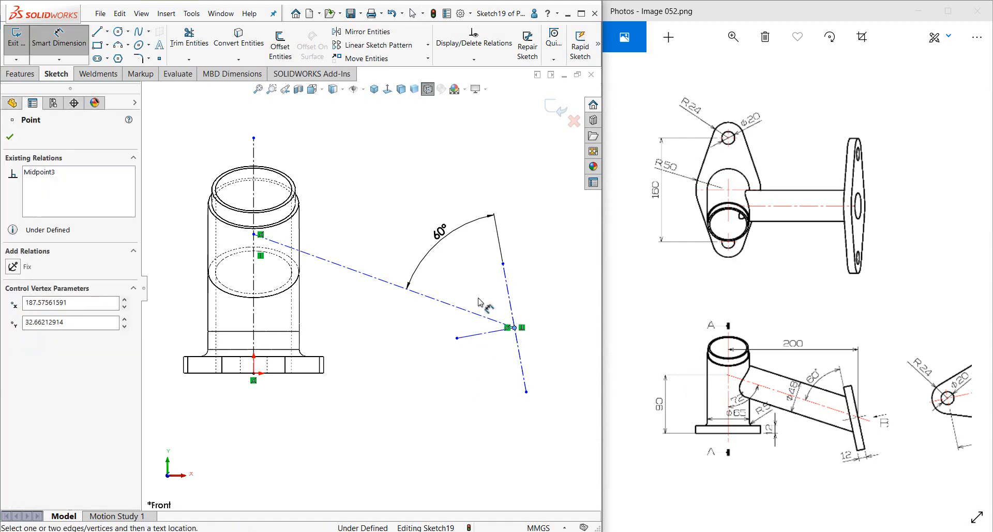
pyautogui.click(253, 372)
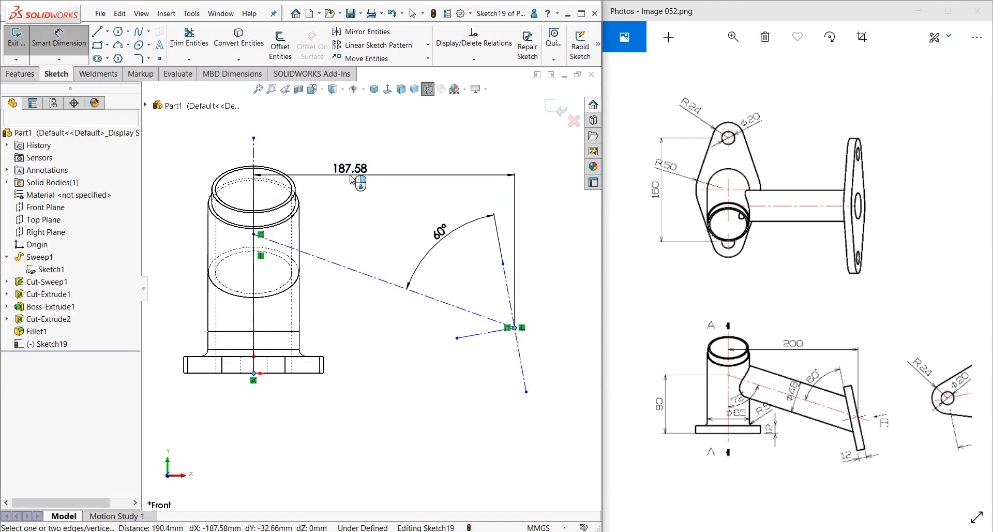
pyautogui.click(348, 179)
pyautogui.write('200')
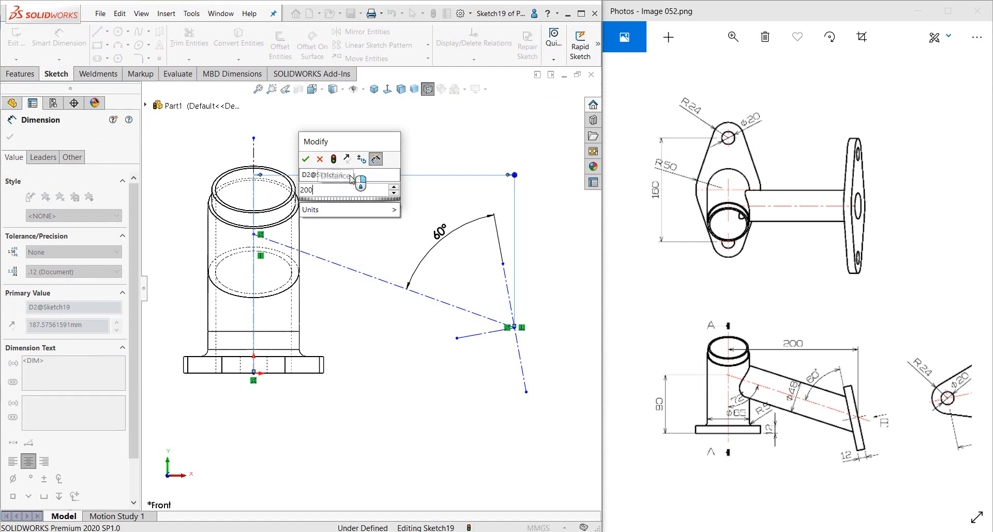
pyautogui.press('Return')
pyautogui.press('Escape')
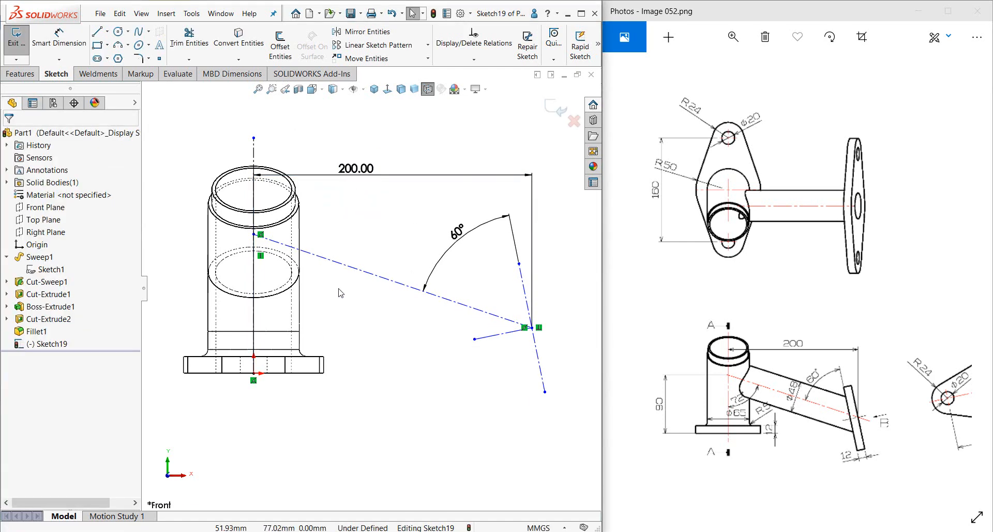
# - Dimension the angle between the slanted centerline and the lower part of the vertical centerline as 72°
pyautogui.press('d')
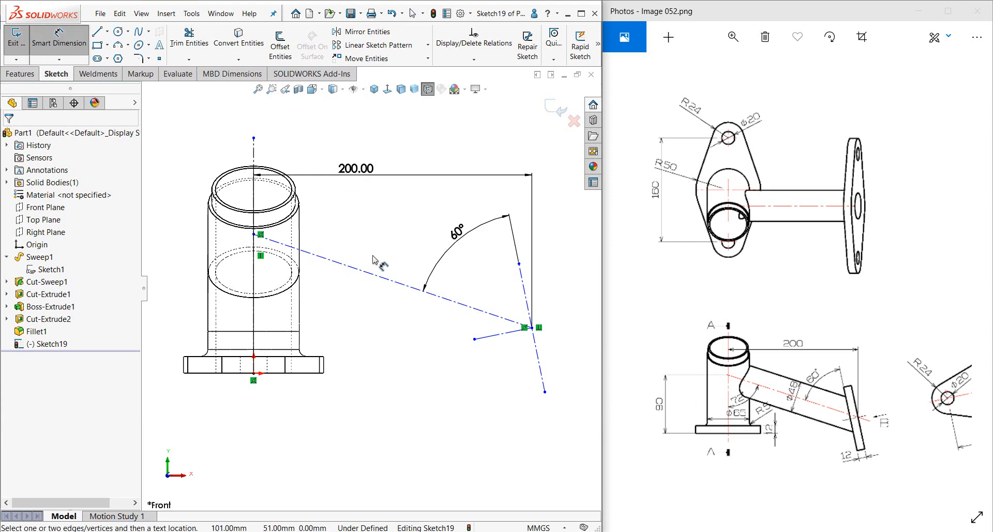
pyautogui.click(364, 270)
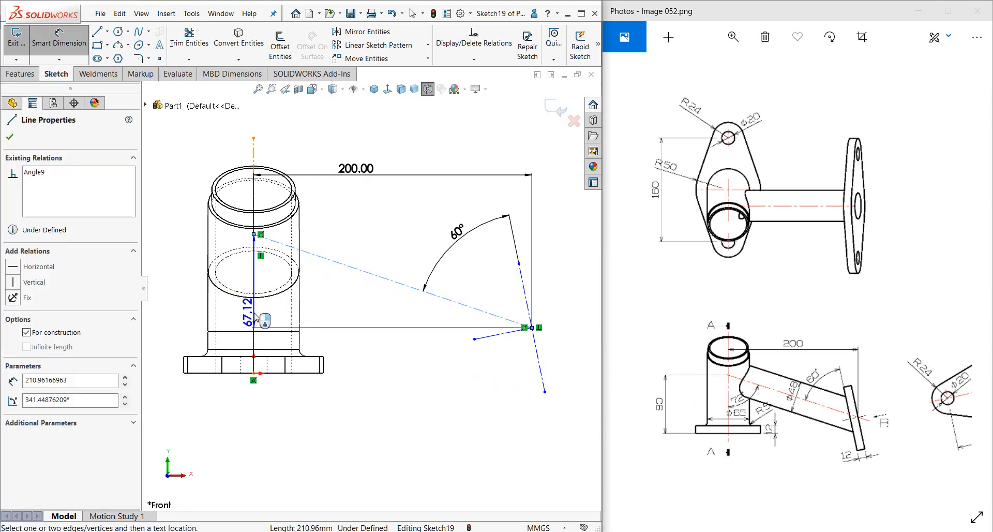
pyautogui.click(254, 310)
pyautogui.click(303, 300)
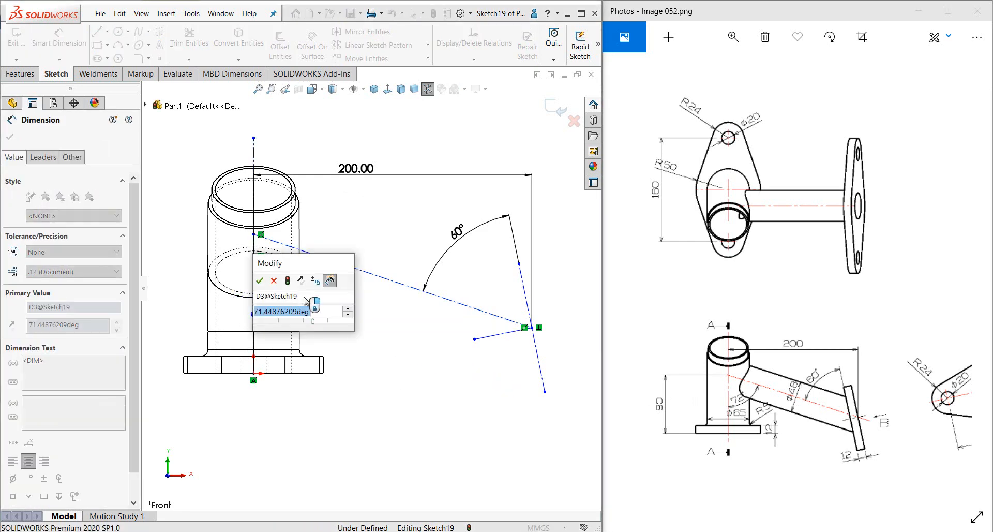
pyautogui.write('72')
pyautogui.press('Return')
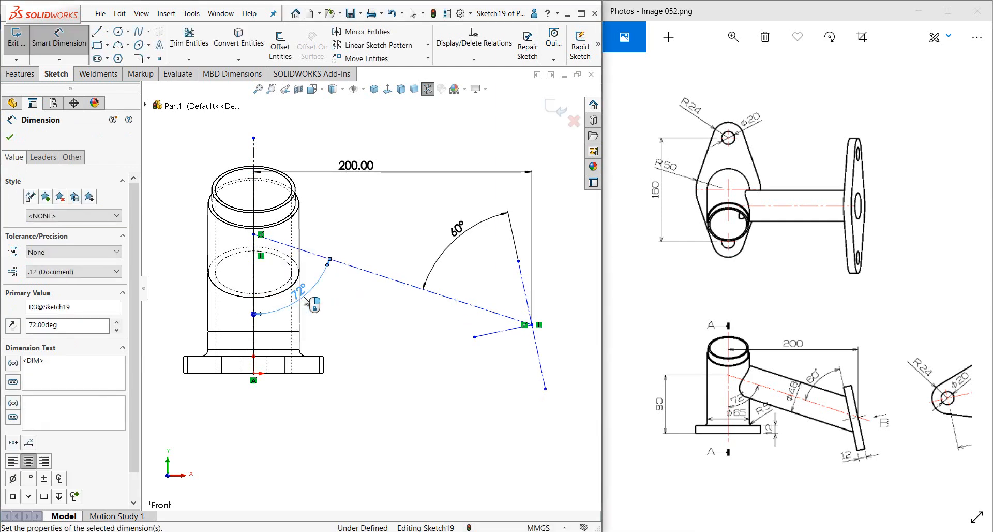
pyautogui.press('Escape')
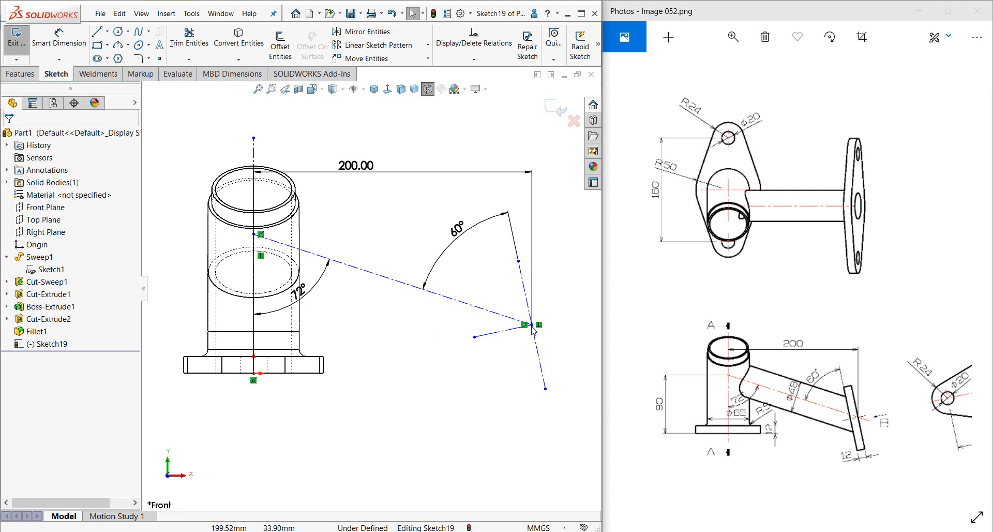
pyautogui.moveTo(533, 330); pyautogui.dragTo(533, 333)
pyautogui.click(419, 397)
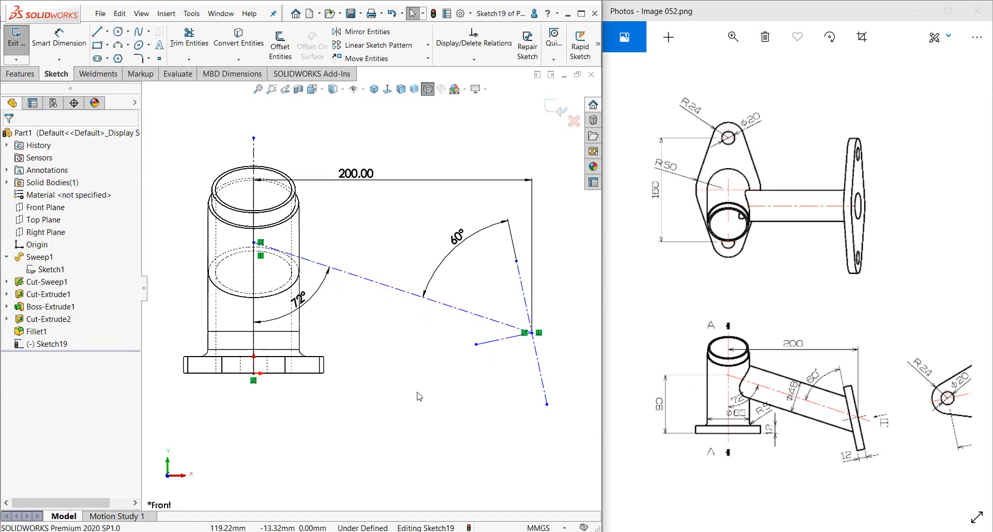
pyautogui.press('d')
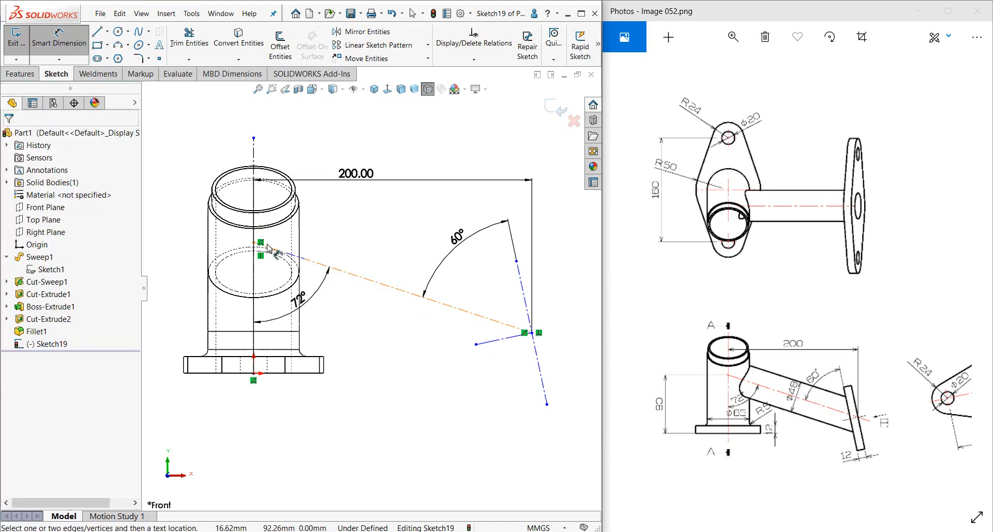
pyautogui.click(275, 250)
pyautogui.click(254, 372)
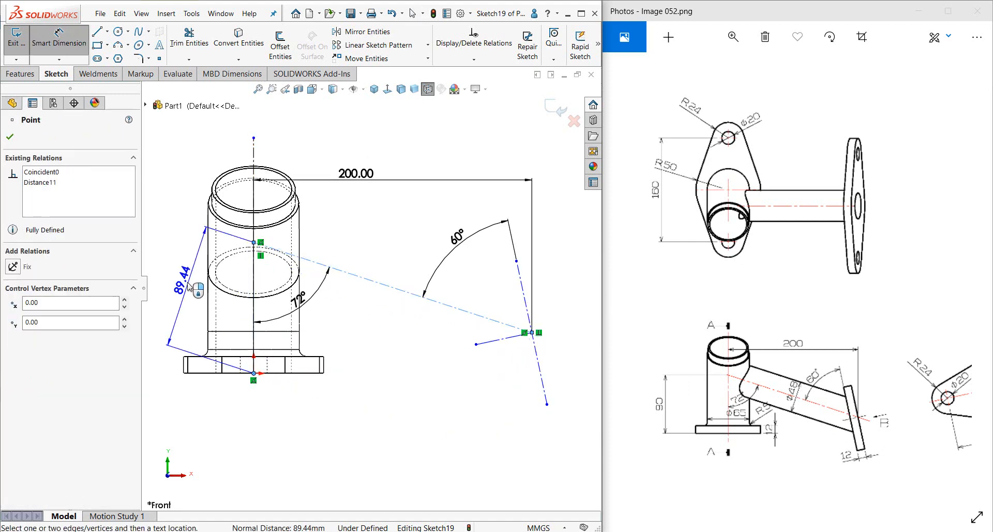
pyautogui.press('Escape')
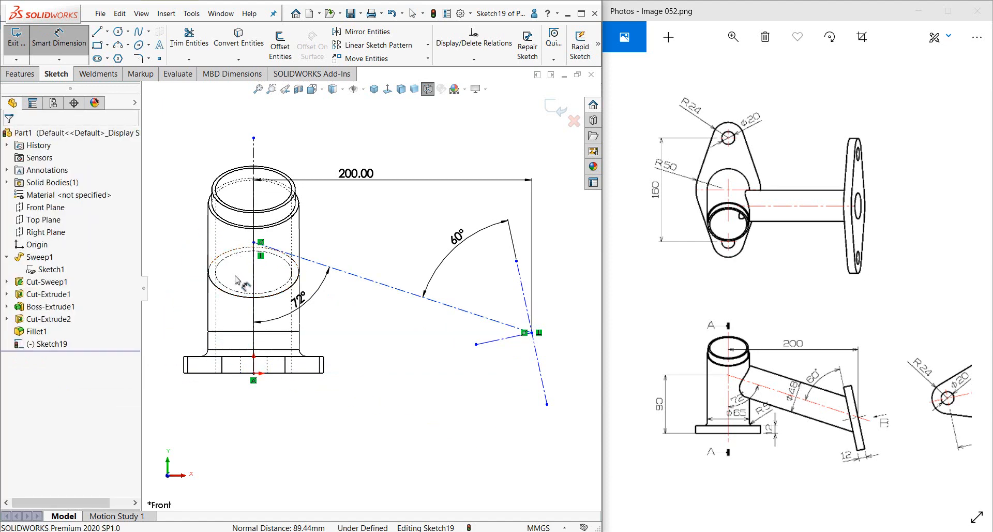
# - Dimension the vertical distance from the origin to the slanted centerline's start point as 90 mm
pyautogui.click(254, 243)
pyautogui.click(254, 373)
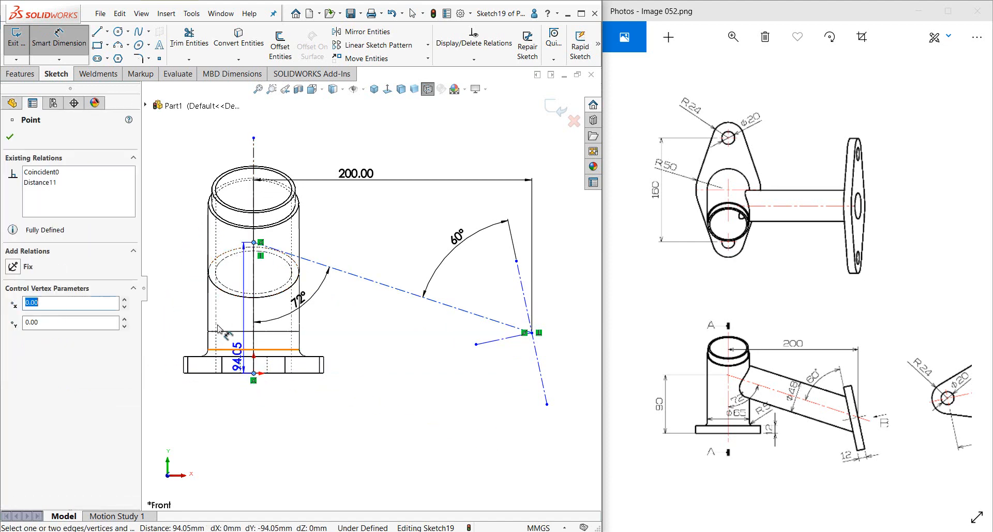
pyautogui.click(172, 300)
pyautogui.write('90')
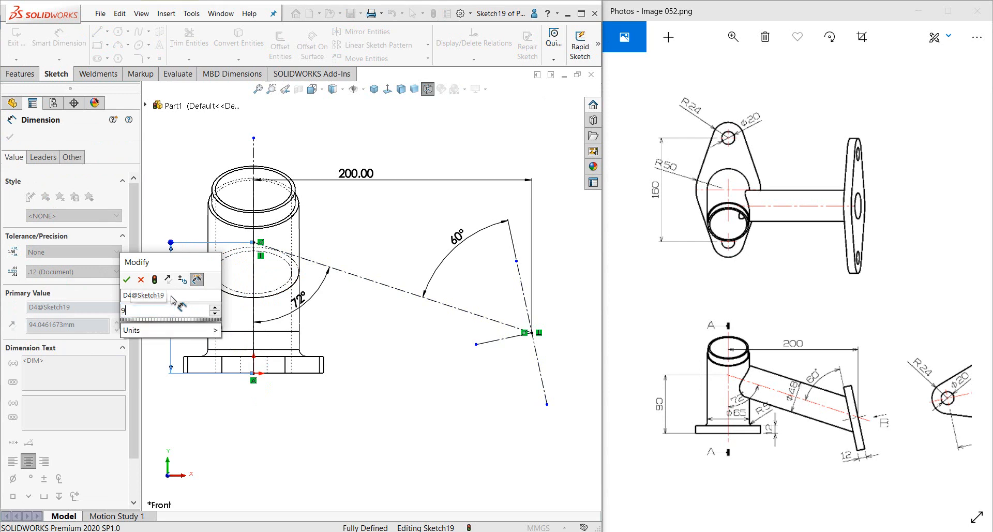
pyautogui.press('Return')
pyautogui.press('Escape')
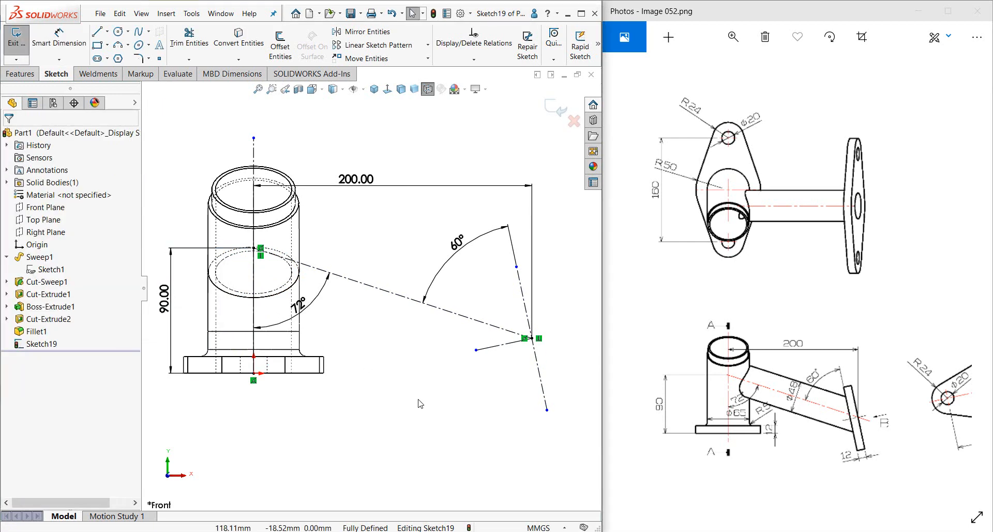
# - Add a sketch point at the midpoint of the slanted centerline
pyautogui.scroll(2, 369, 258)
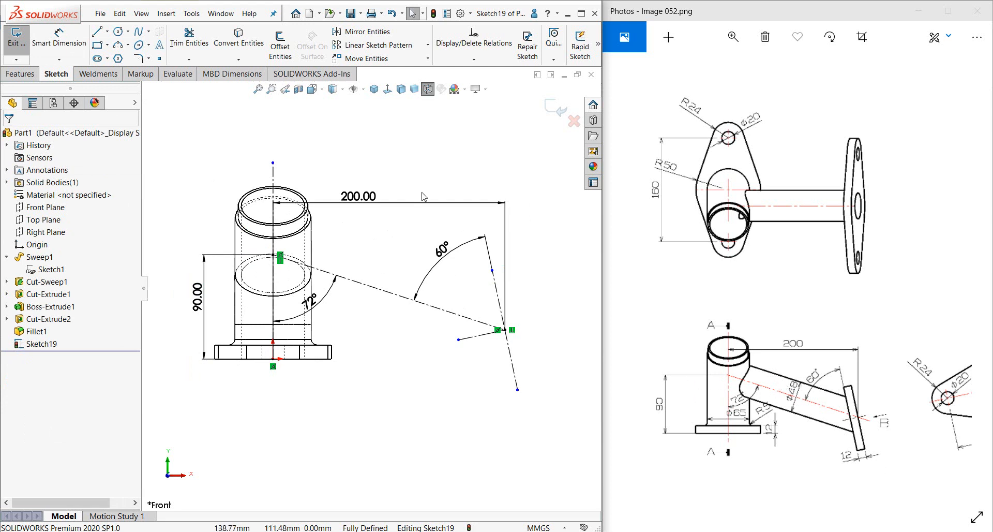
pyautogui.click(159, 59)
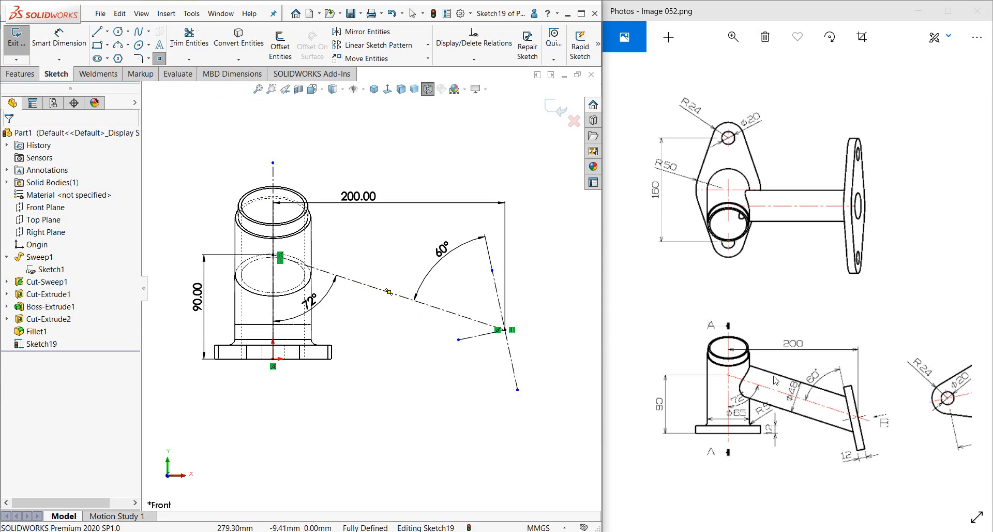
pyautogui.click(389, 292)
pyautogui.press('Escape')
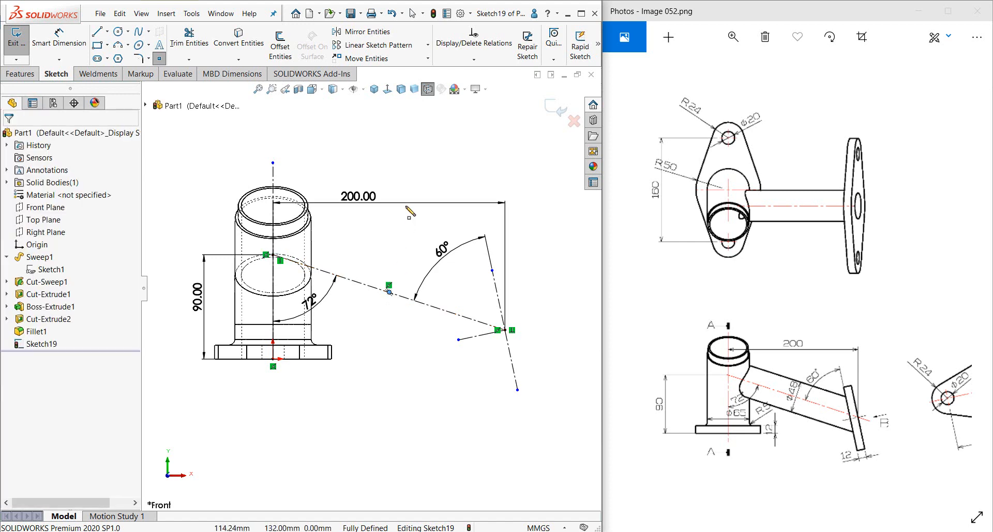
# - Exit the branch layout sketch and check it against the pipe body from the front
pyautogui.click(556, 108)
pyautogui.hotkey('ctrl', '7')
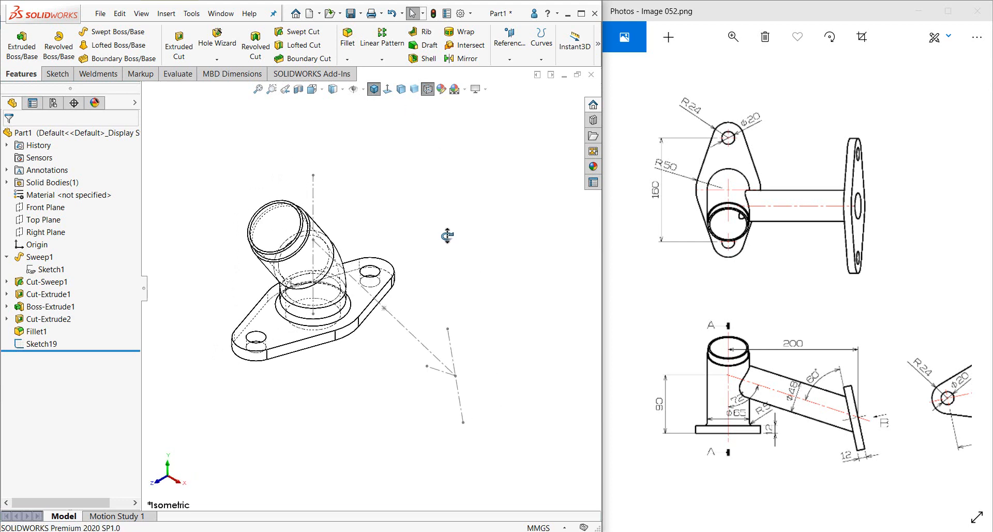
pyautogui.moveTo(448, 236); pyautogui.dragTo(412, 198, button='middle')
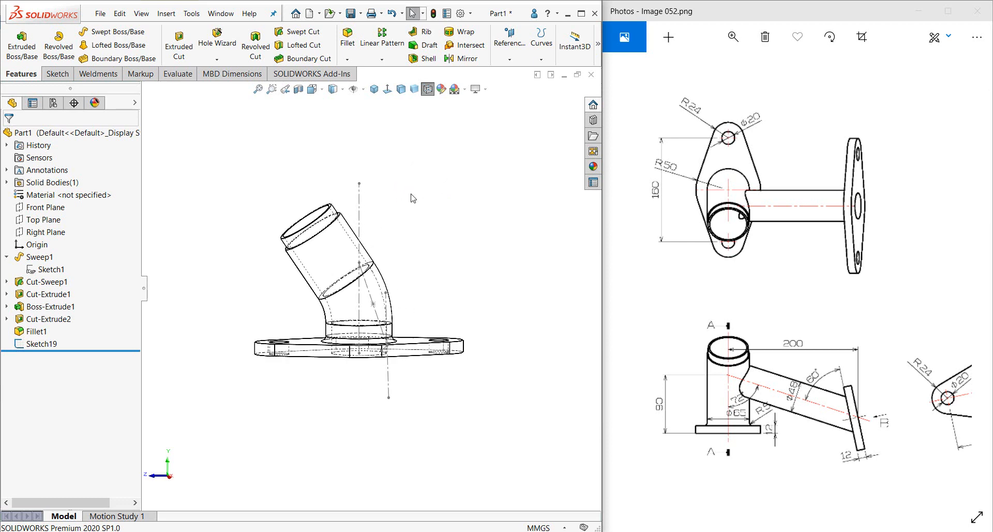
pyautogui.click(312, 89)
pyautogui.click(328, 133)
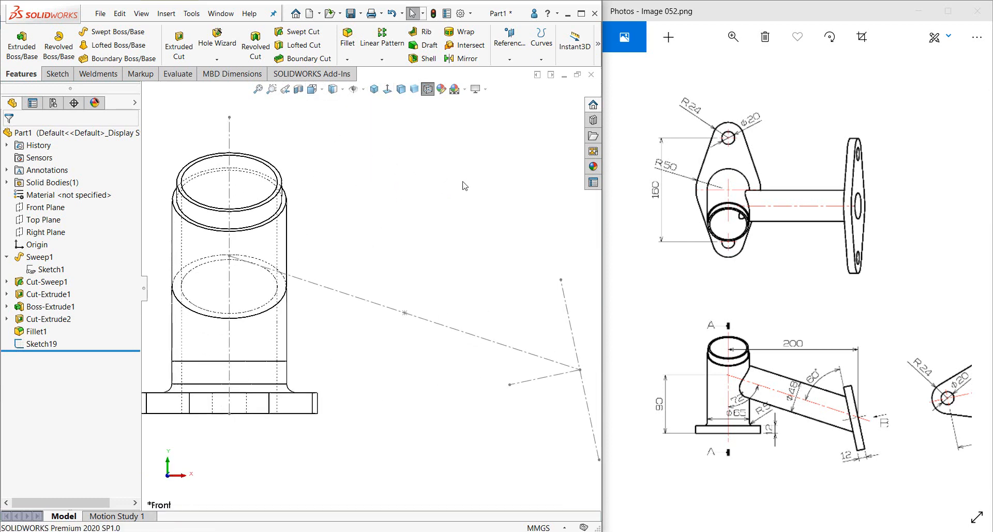
# - Roll the feature history back to just before Sketch19 and display the model shaded with edges
pyautogui.moveTo(66, 349); pyautogui.dragTo(67, 338)
pyautogui.click(374, 89)
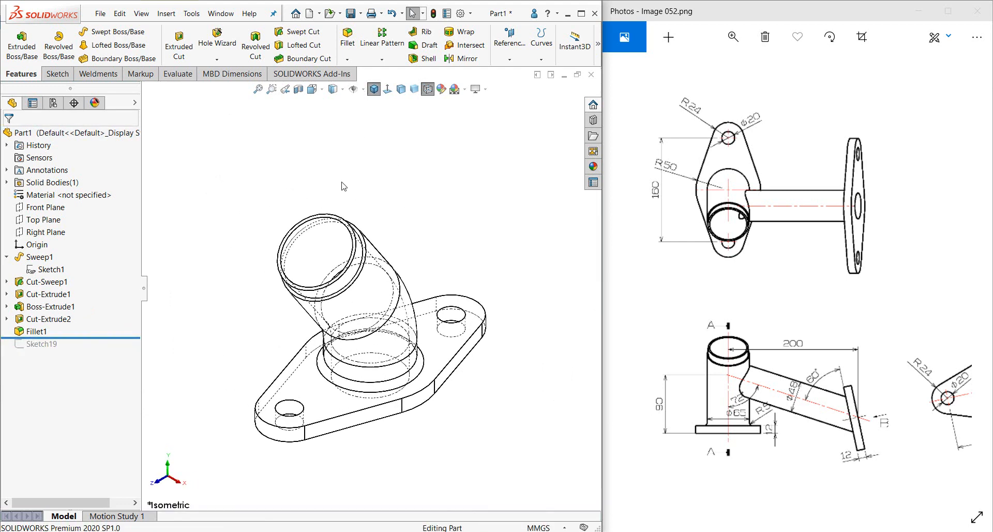
pyautogui.click(401, 89)
pyautogui.scroll(1, 369, 288)
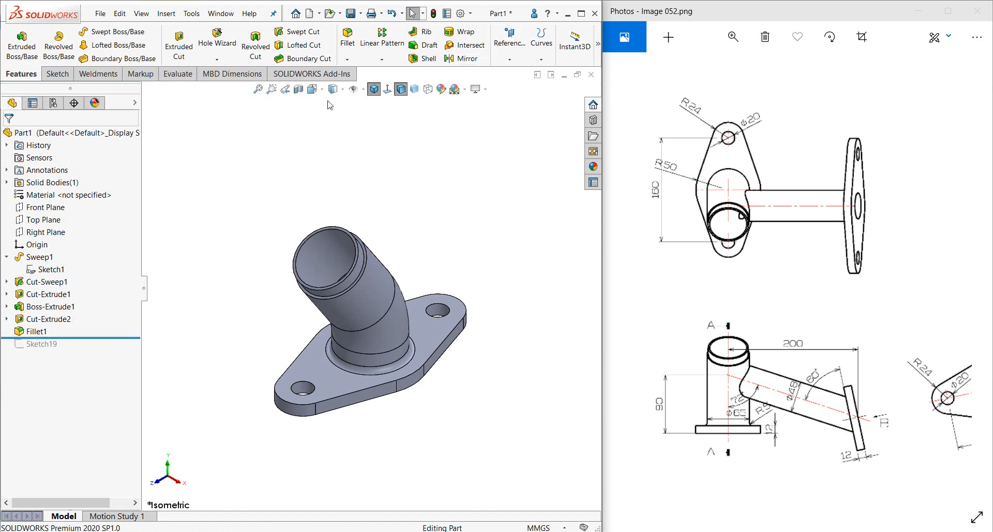
# - Section the model view along the Right Plane with the section direction reversed
pyautogui.click(299, 91)
pyautogui.click(64, 359)
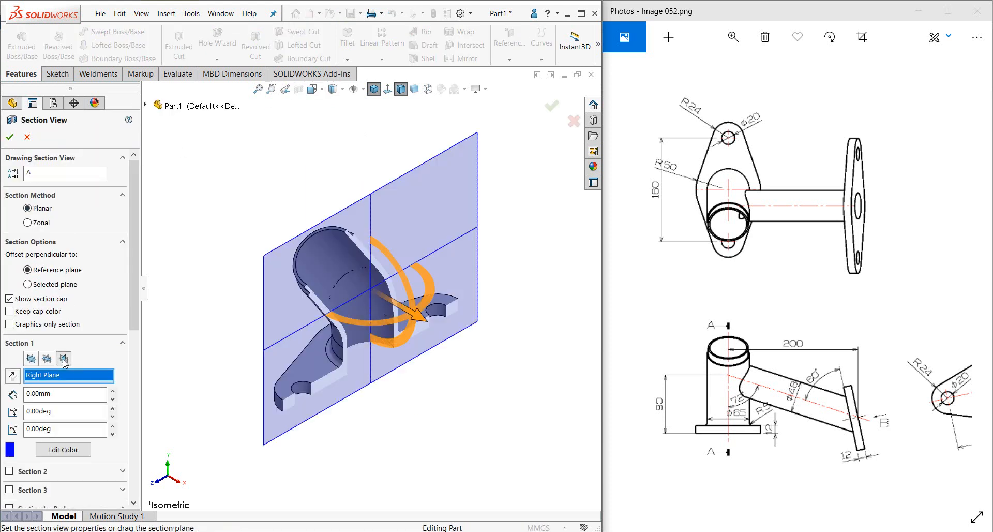
pyautogui.click(9, 378)
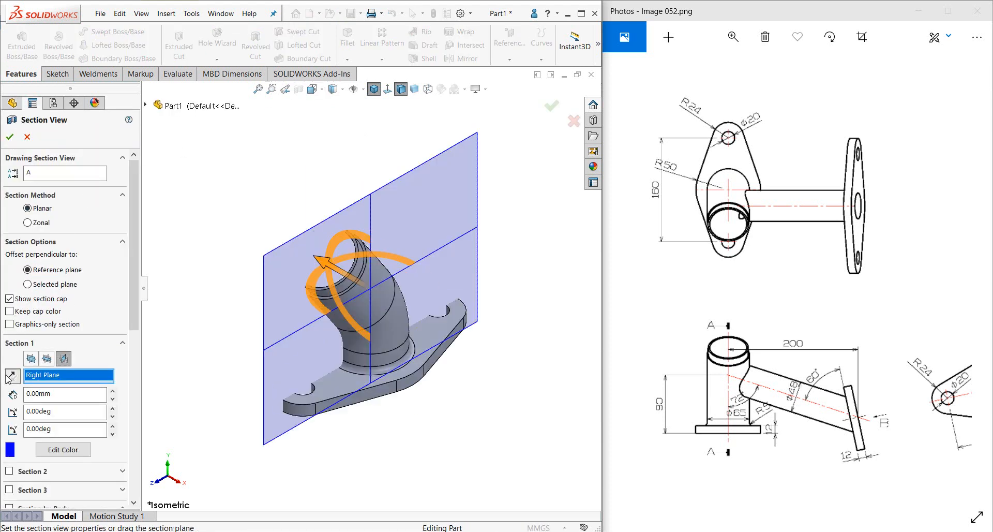
pyautogui.click(10, 136)
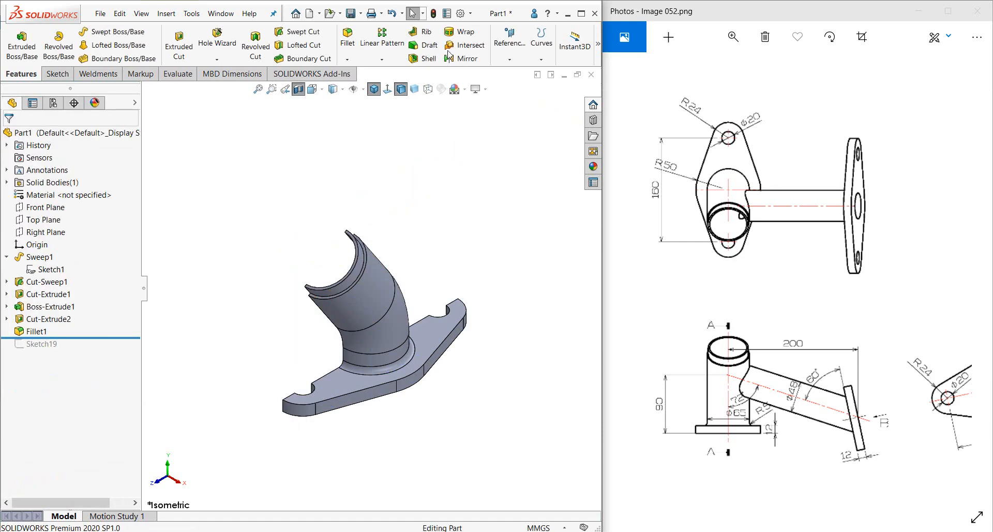
# - Show the Front Plane against the sectioned pipe in the left view
pyautogui.click(321, 90)
pyautogui.click(314, 133)
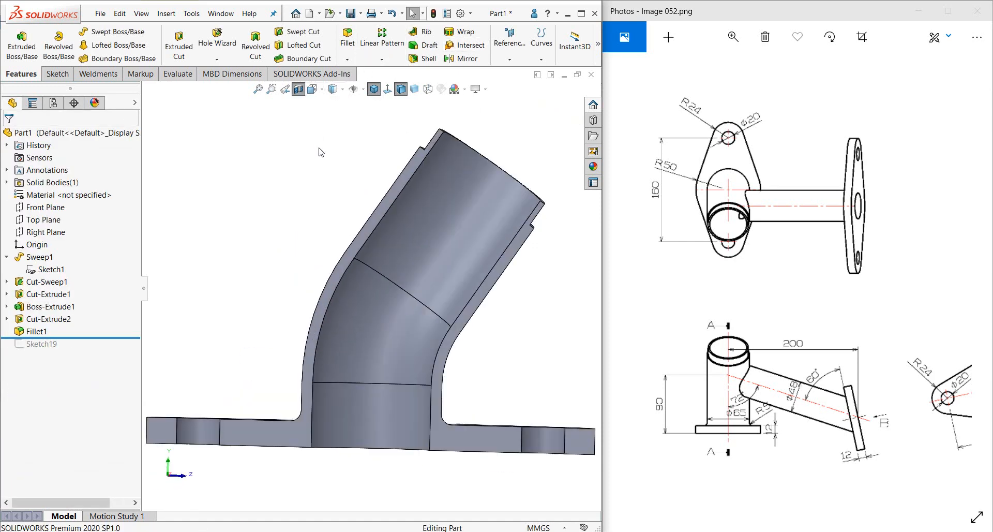
pyautogui.click(51, 210)
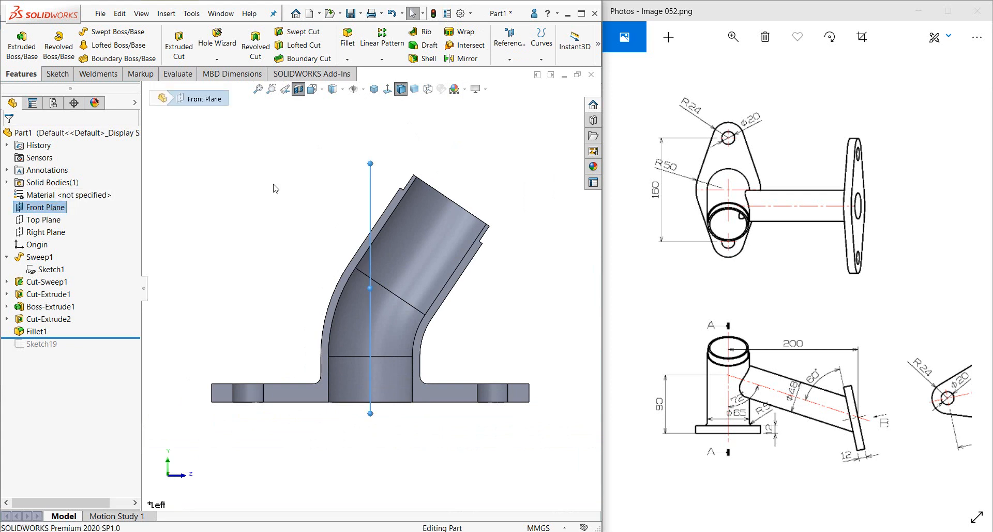
pyautogui.click(516, 61)
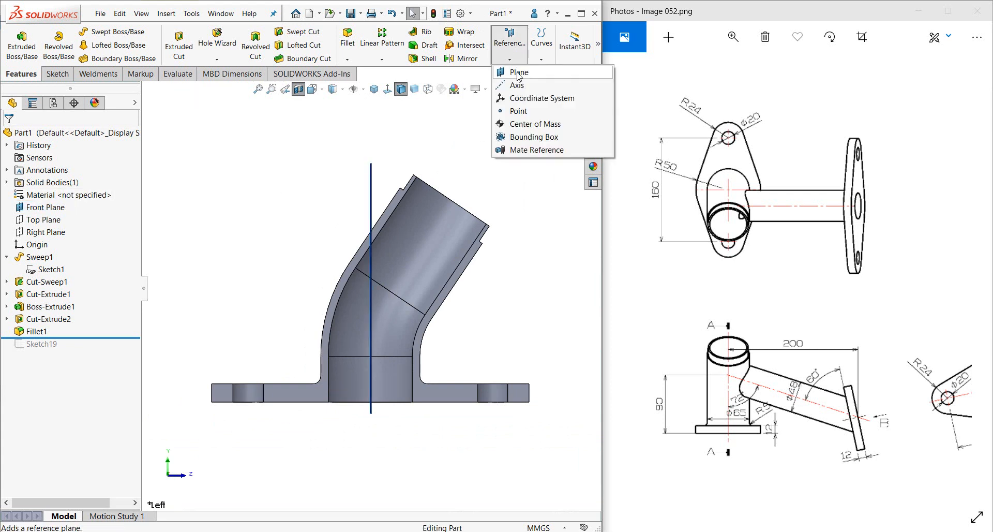
pyautogui.click(520, 73)
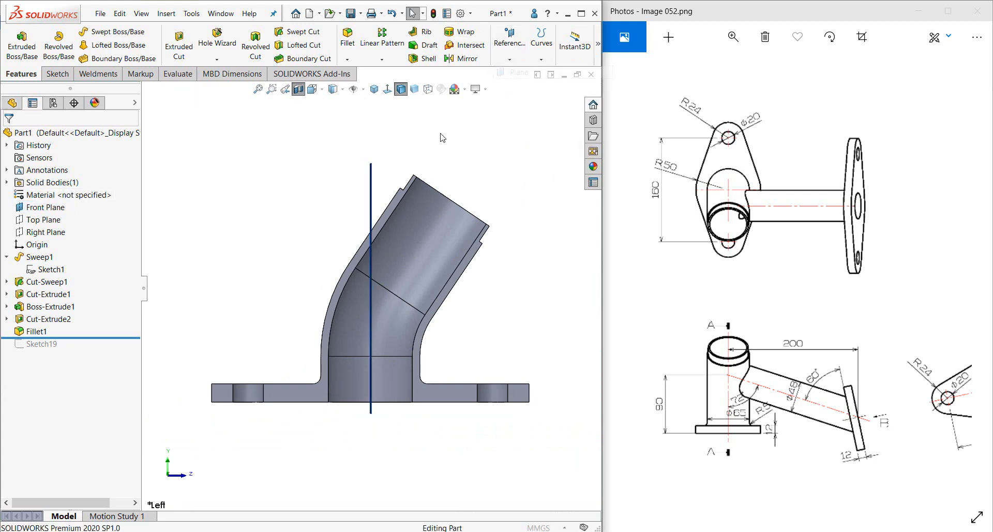
pyautogui.click(392, 294)
pyautogui.click(49, 209)
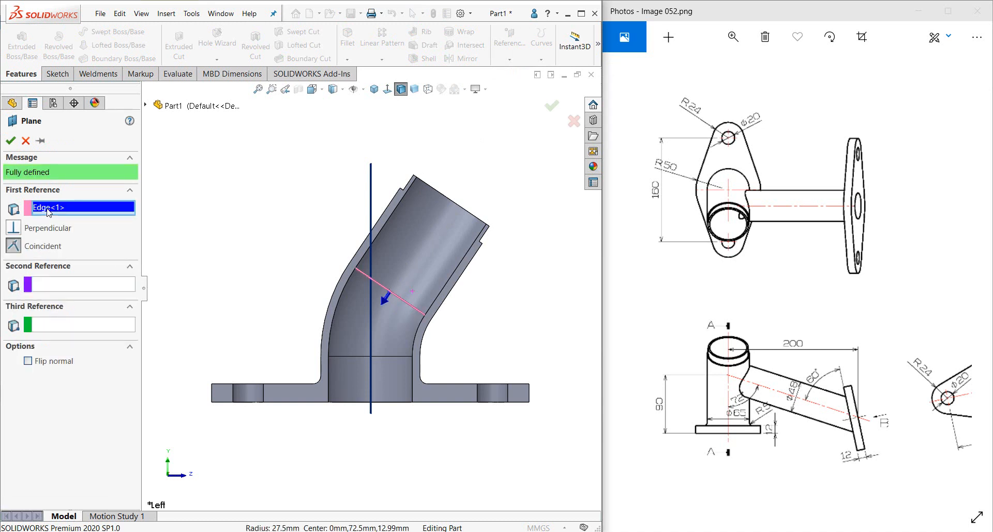
pyautogui.rightClick(48, 209)
pyautogui.click(70, 222)
pyautogui.scroll(-2, 385, 287)
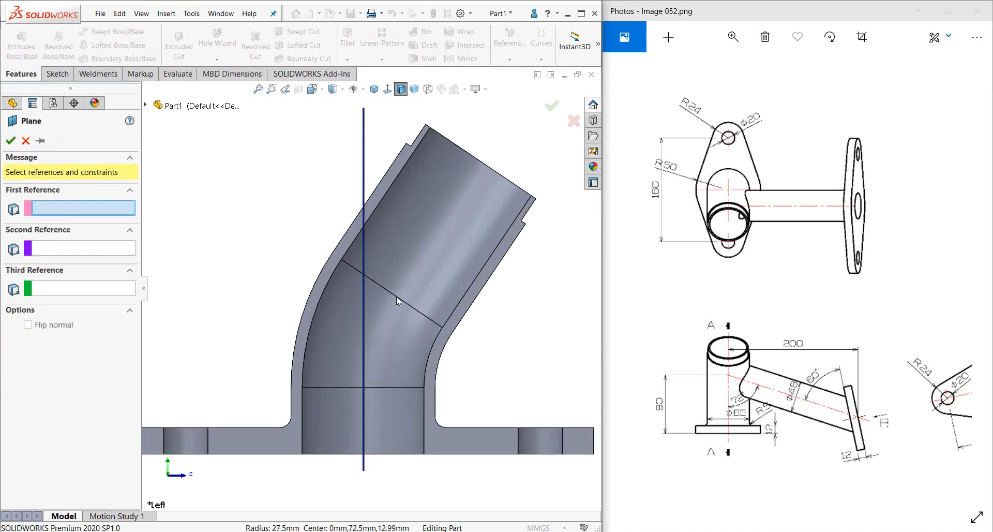
pyautogui.click(397, 297)
pyautogui.click(52, 208)
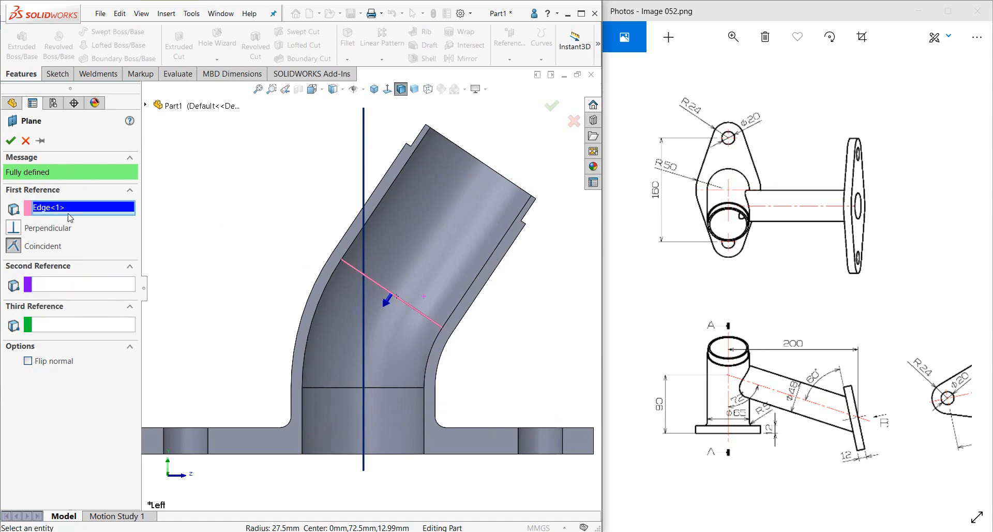
pyautogui.rightClick(51, 209)
pyautogui.scroll(2, 307, 251)
pyautogui.rightClick(126, 213)
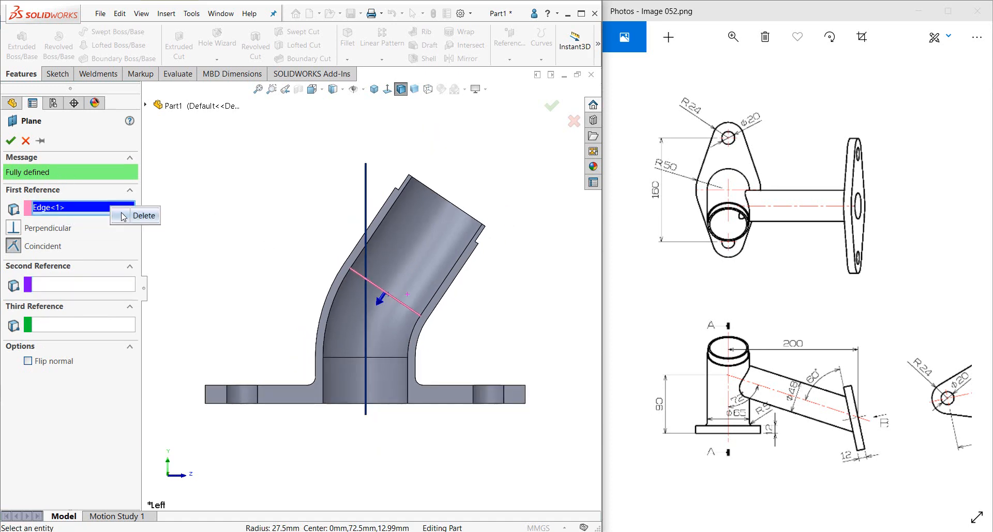
pyautogui.click(148, 218)
pyautogui.click(146, 105)
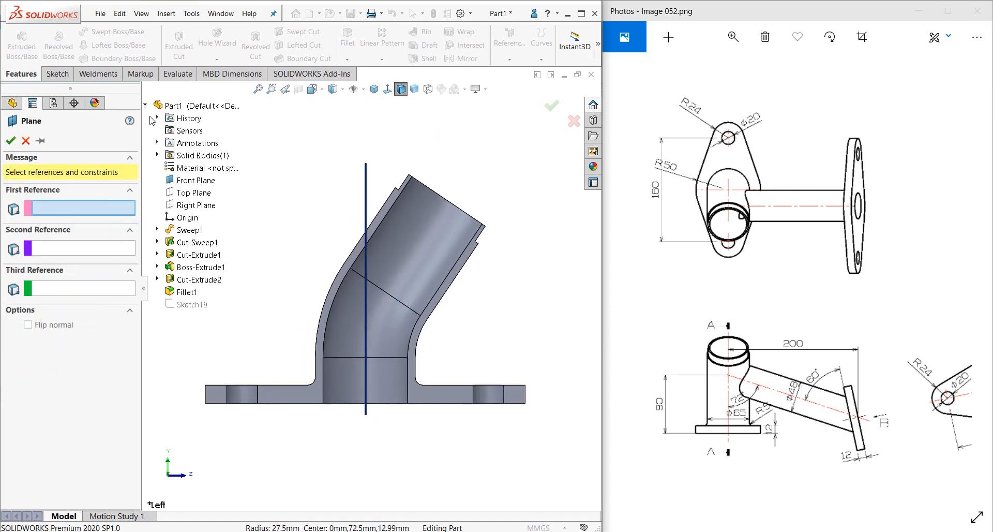
pyautogui.click(196, 180)
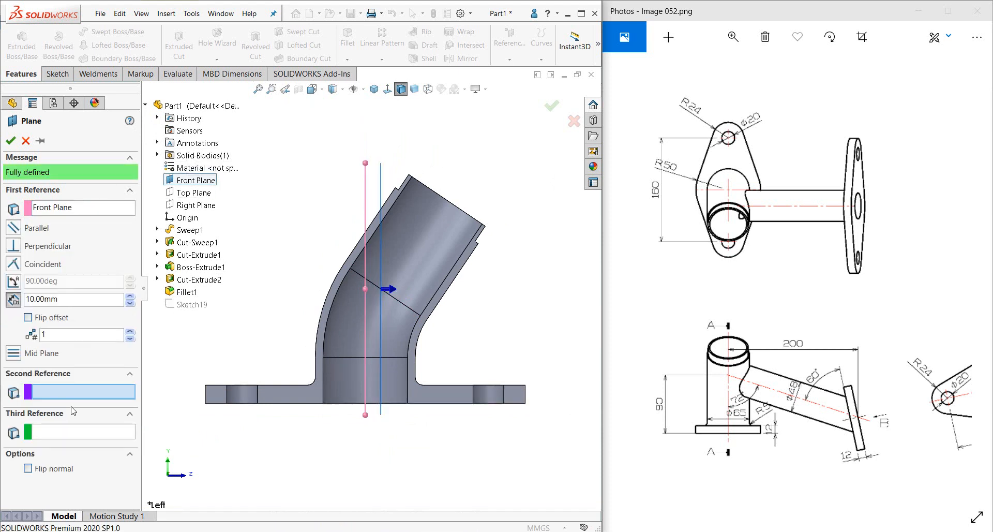
pyautogui.click(396, 300)
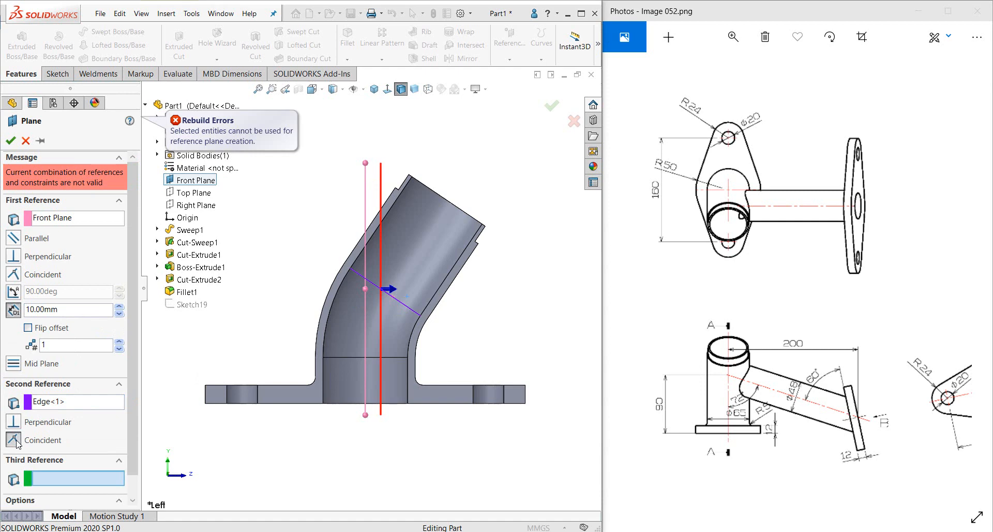
pyautogui.click(26, 140)
# - Change the sectioned model's display style to wireframe with hidden lines visible
pyautogui.scroll(-3, 390, 306)
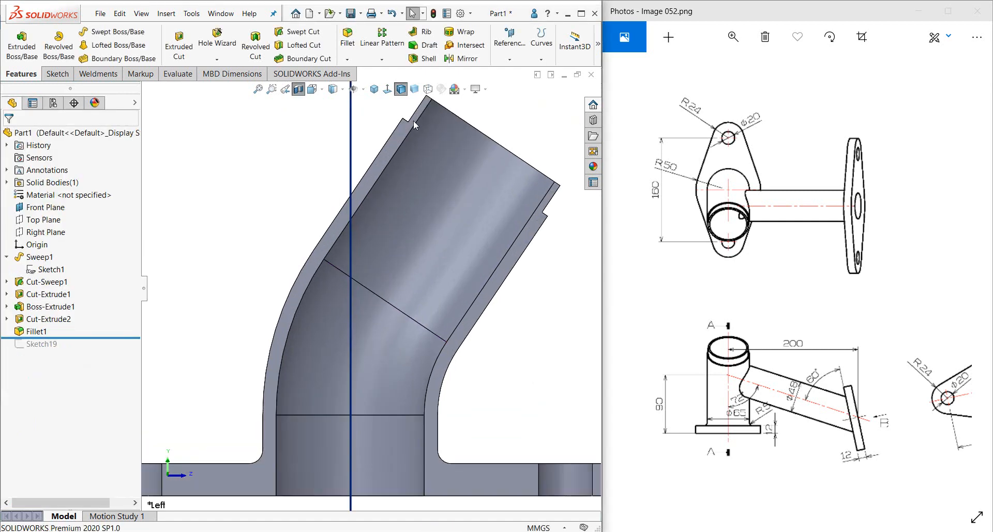
pyautogui.click(428, 89)
pyautogui.press('f')
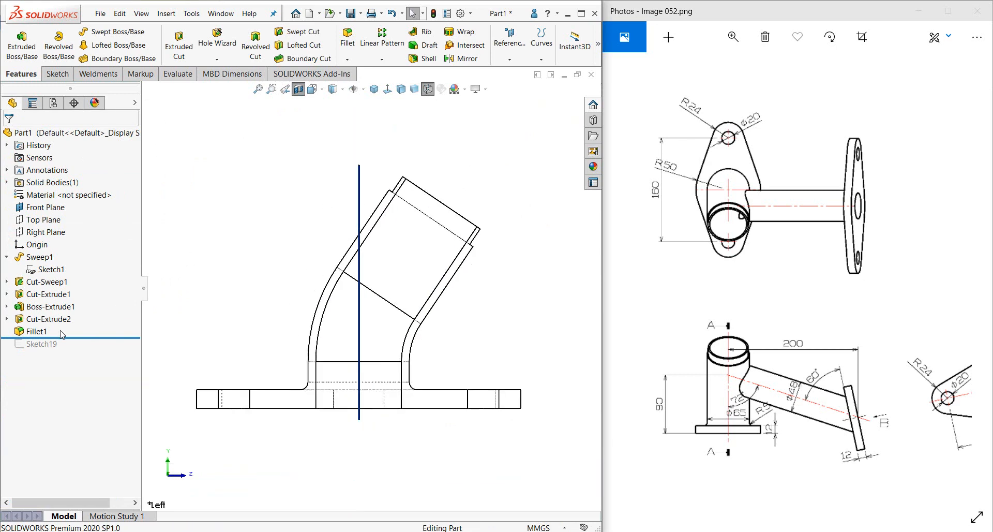
pyautogui.click(506, 42)
pyautogui.click(520, 79)
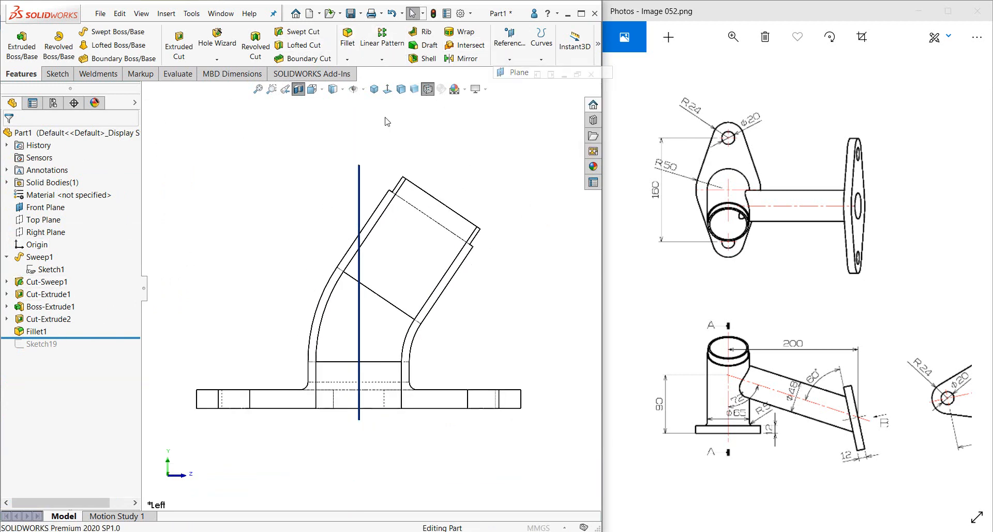
pyautogui.click(360, 198)
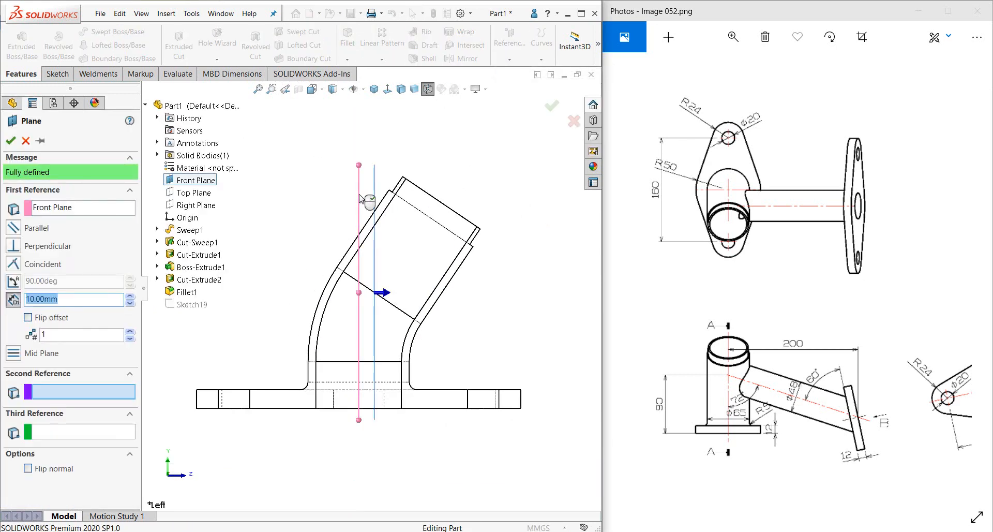
pyautogui.click(383, 299)
pyautogui.scroll(-2, 383, 302)
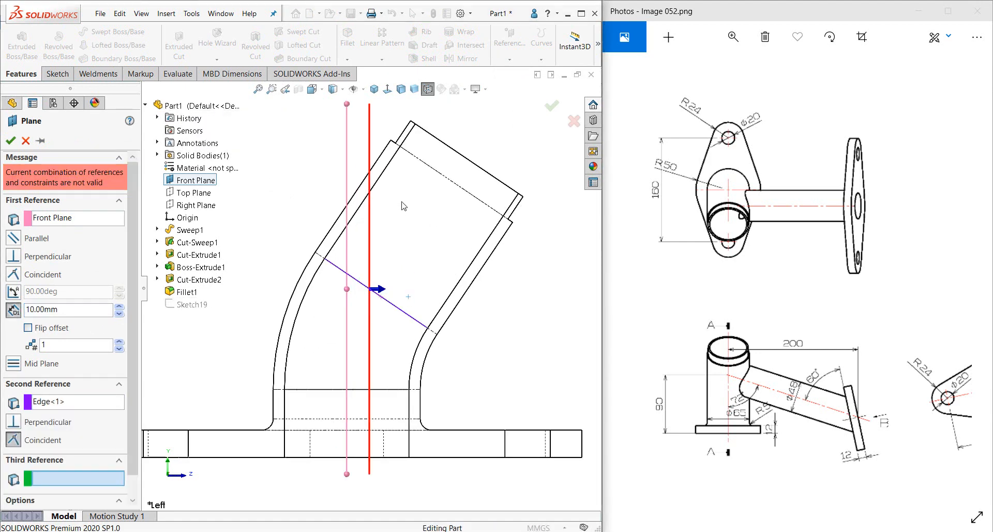
pyautogui.press('Escape')
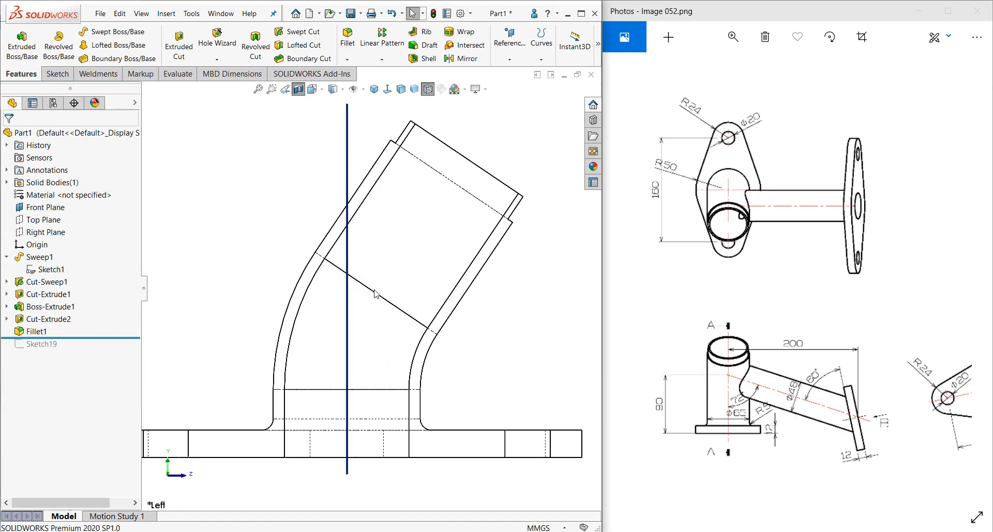
pyautogui.click(375, 295)
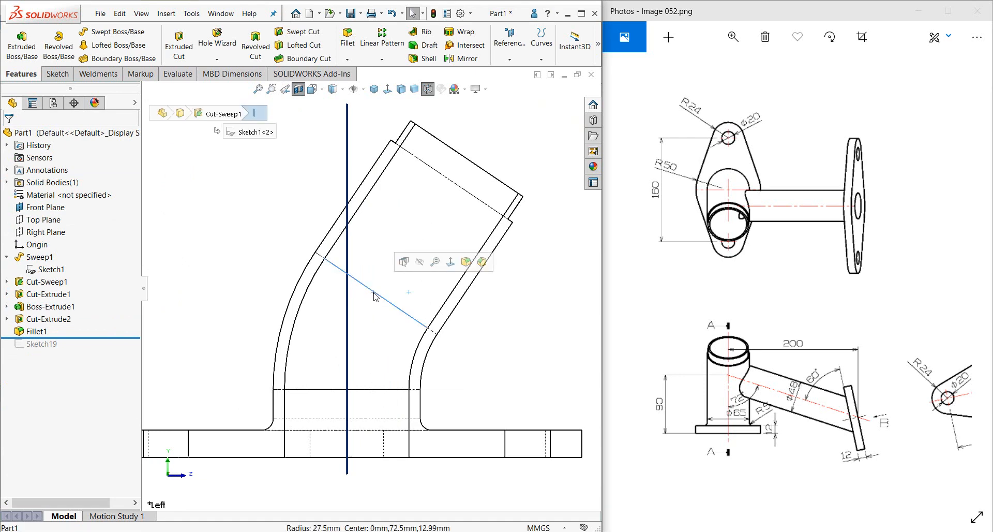
pyautogui.press('Escape')
pyautogui.hotkey('ctrl', '7')
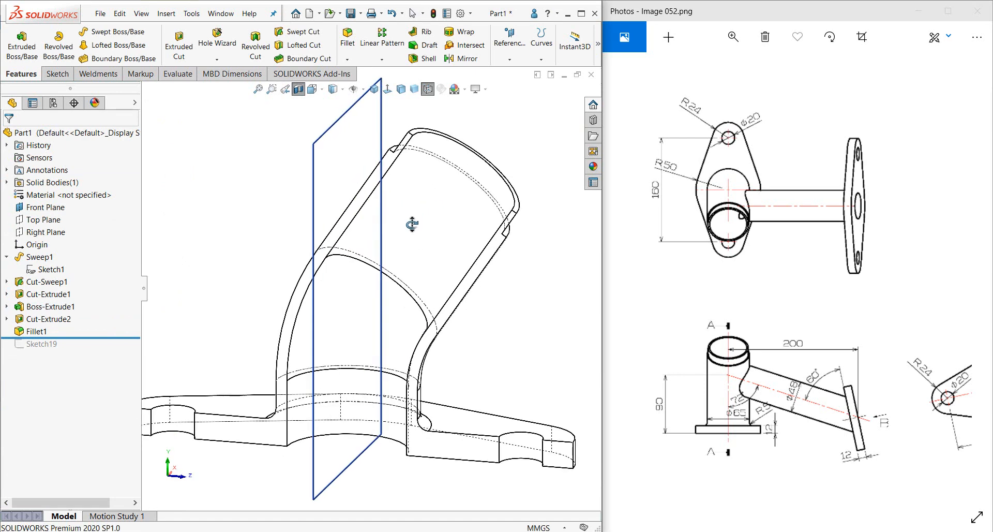
pyautogui.click(405, 273)
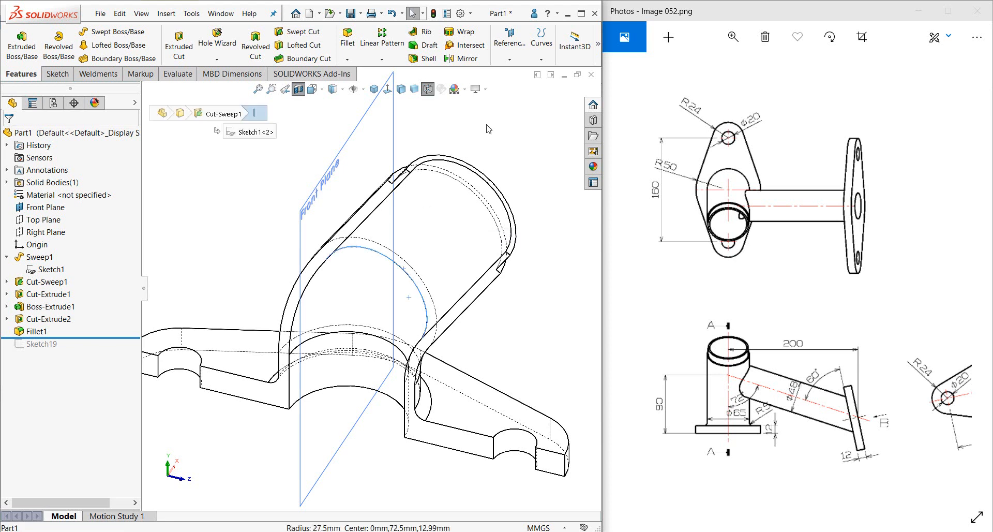
pyautogui.press('Escape')
# - Show Sketch1, the path sketch of the bent pipe's sweep
pyautogui.press('f')
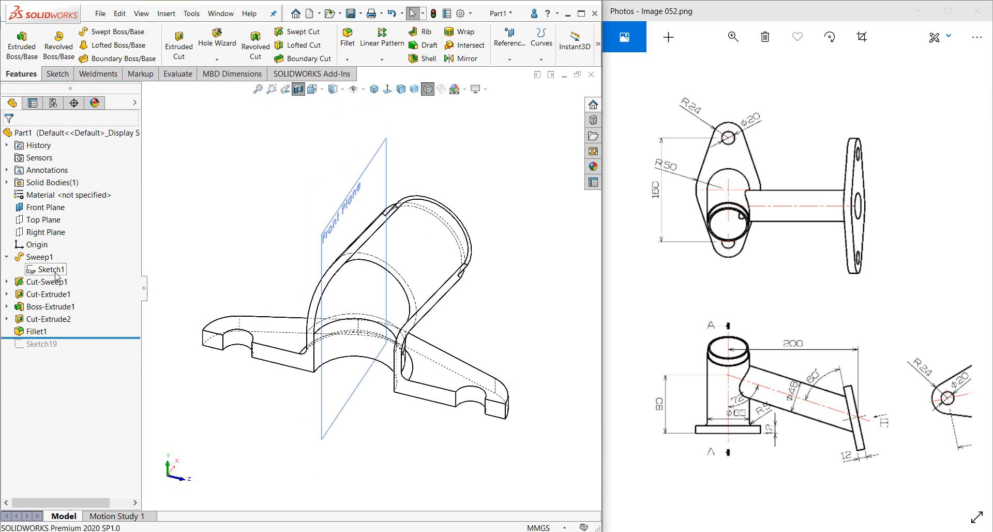
pyautogui.click(55, 273)
pyautogui.click(79, 242)
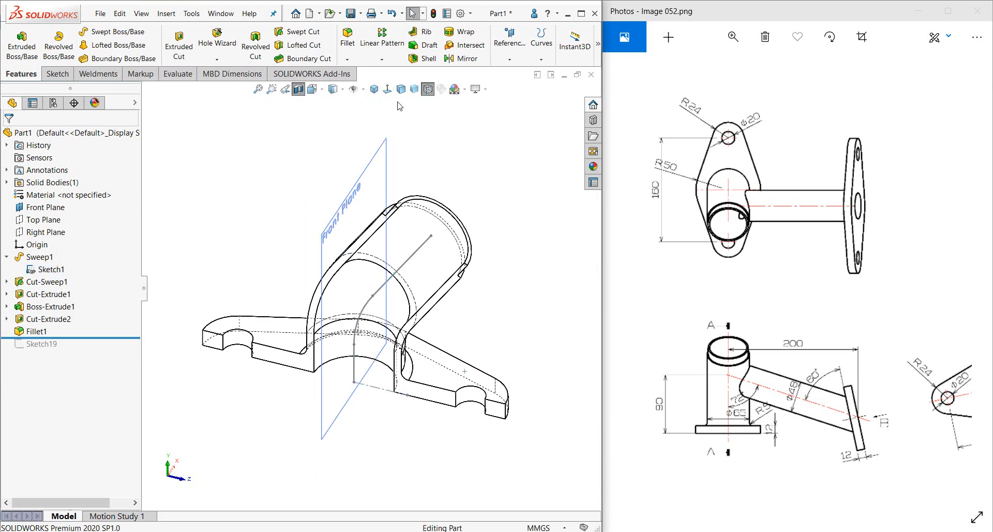
# - Create a reference plane parallel to the Front Plane through the Sketch1 point where the path's arc meets its slanted line
pyautogui.click(332, 89)
pyautogui.click(313, 134)
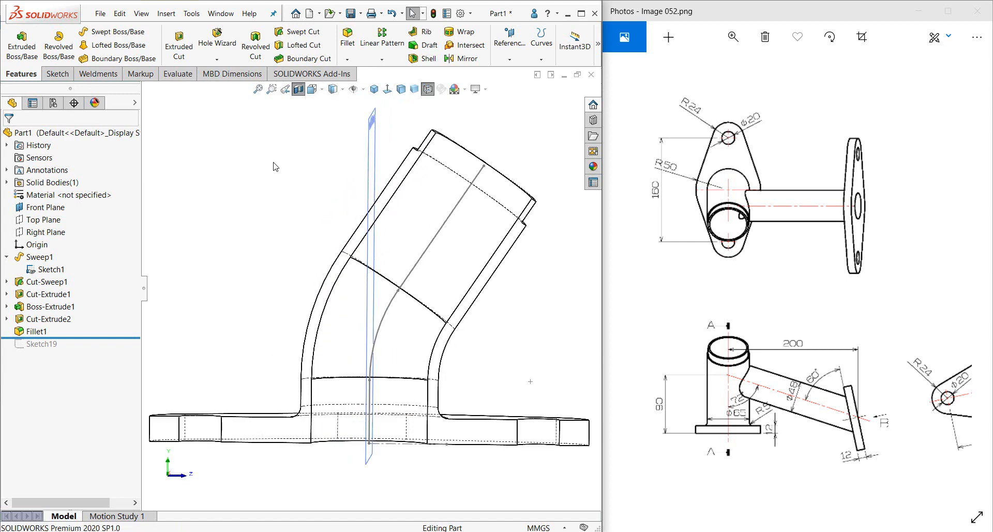
pyautogui.click(510, 41)
pyautogui.click(517, 70)
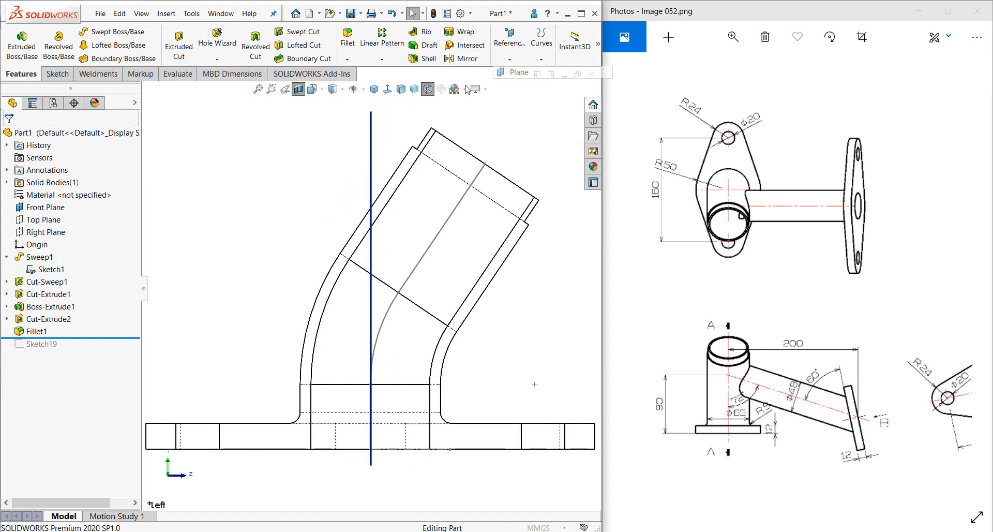
pyautogui.click(370, 186)
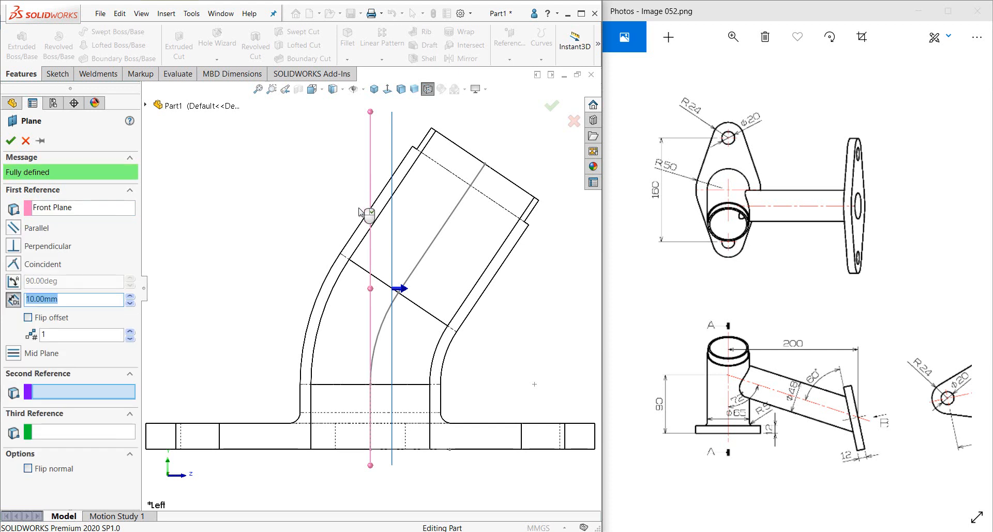
pyautogui.click(399, 293)
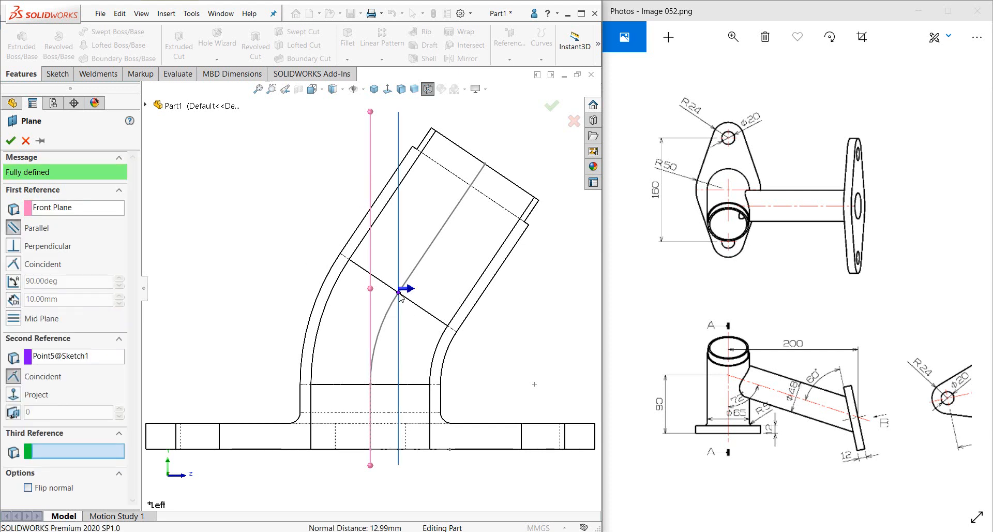
pyautogui.rightClick(399, 293)
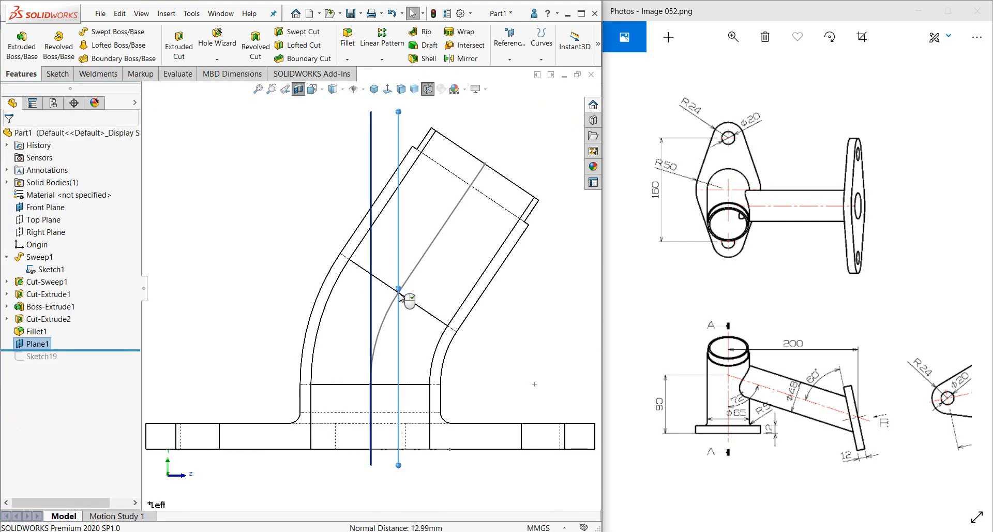
# - Turn off the section view, restore the shaded-with-edges display style and hide the Front Plane
pyautogui.scroll(4, 399, 293)
pyautogui.click(378, 126)
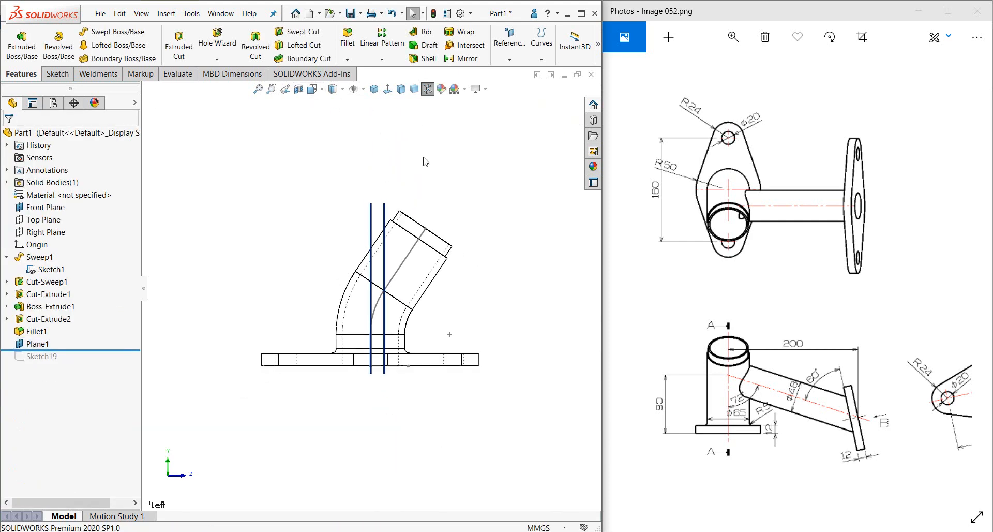
pyautogui.click(374, 89)
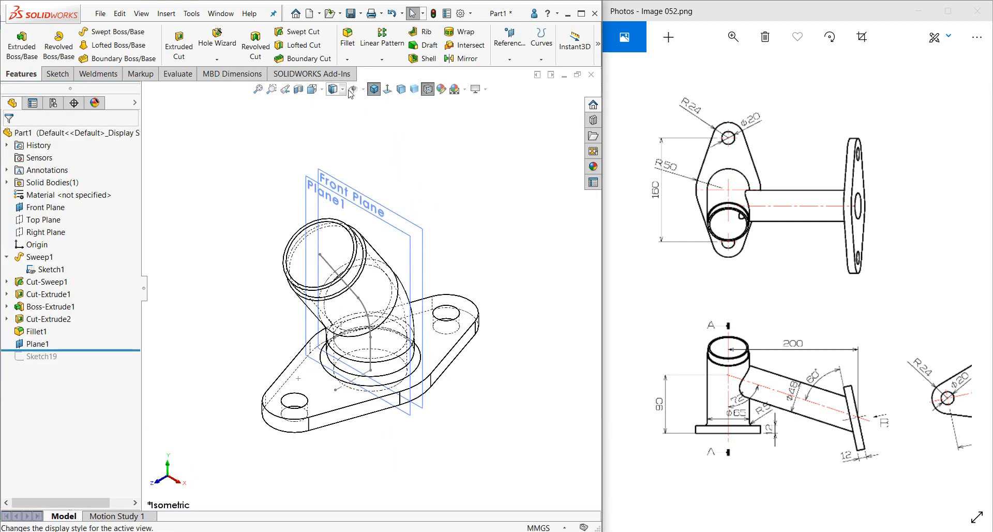
pyautogui.click(401, 89)
pyautogui.click(371, 199)
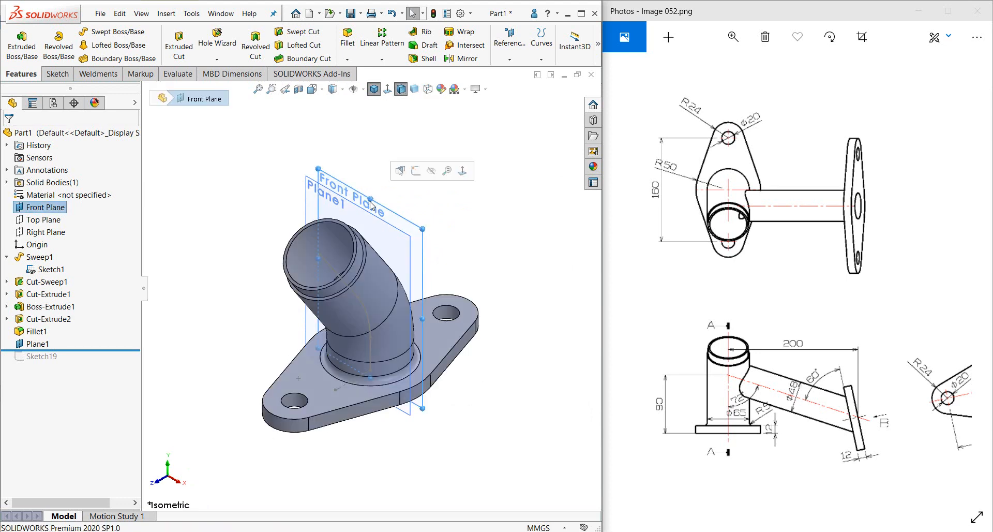
pyautogui.click(433, 174)
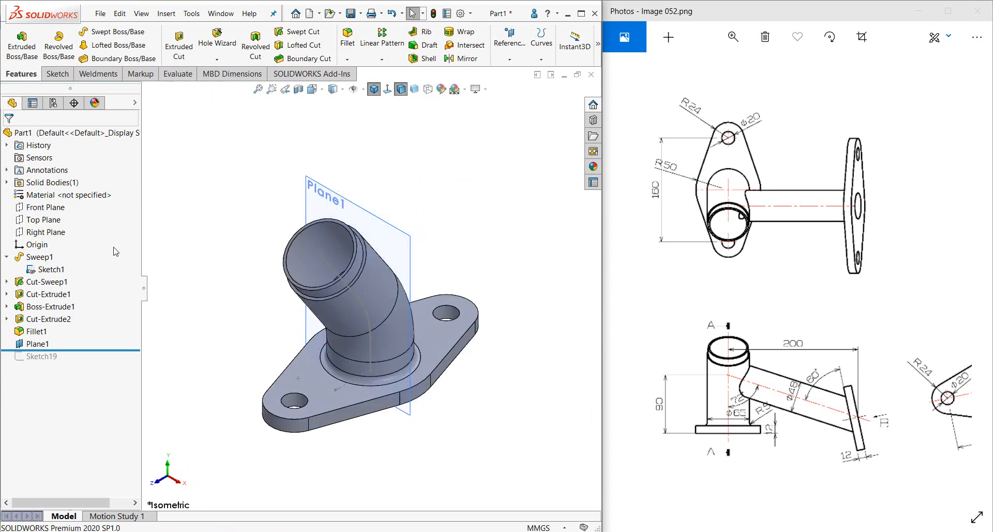
# - Roll the feature history forward past Sketch19 and change that sketch's plane from the Front Plane to Plane1
pyautogui.moveTo(82, 350); pyautogui.dragTo(51, 361)
pyautogui.click(51, 357)
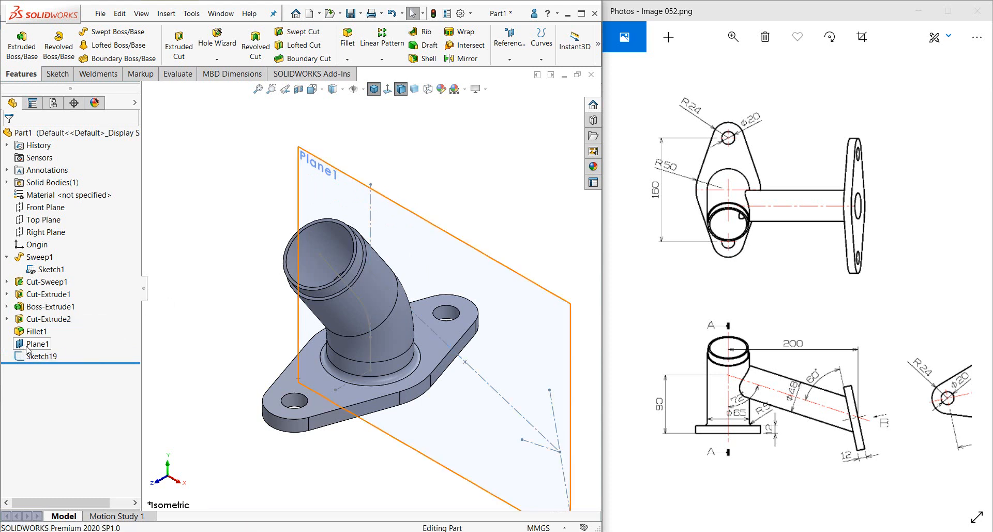
pyautogui.click(37, 344)
pyautogui.click(207, 243)
pyautogui.click(51, 357)
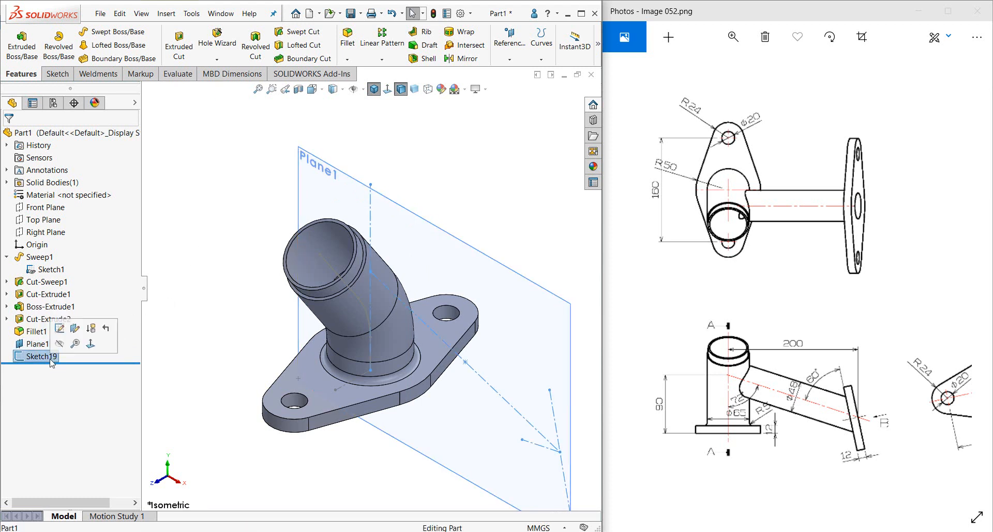
pyautogui.click(61, 352)
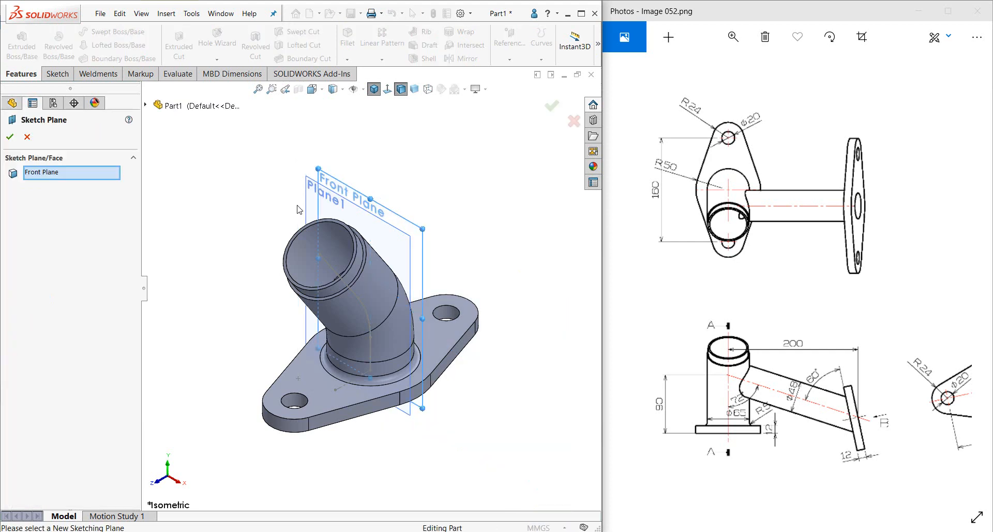
pyautogui.click(315, 201)
pyautogui.rightClick(313, 201)
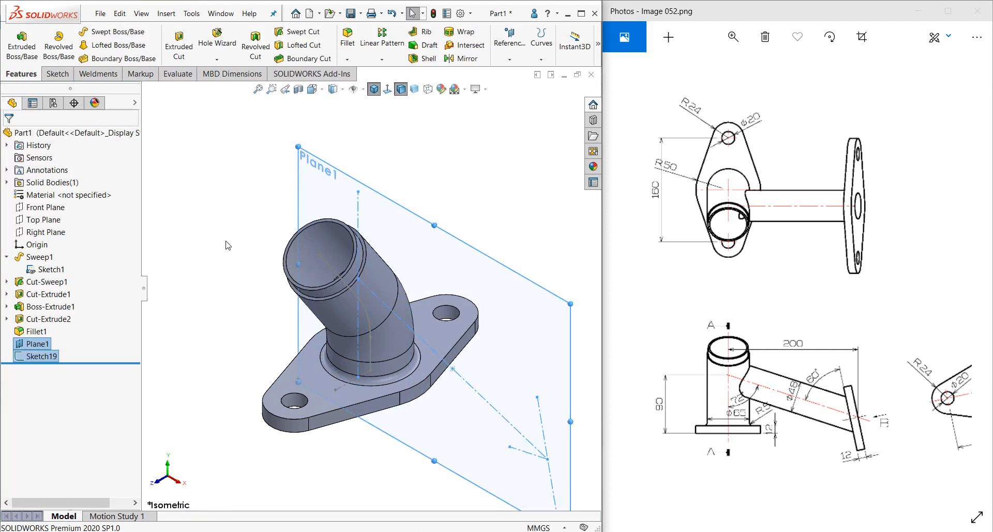
# - Hide Plane1 and Sketch1, the path sketch of the bent pipe's sweep
pyautogui.scroll(2, 226, 244)
pyautogui.moveTo(259, 292)
pyautogui.mouseDown(button='middle')
pyautogui.moveTo(213, 272)
pyautogui.moveTo(204, 209)
pyautogui.moveTo(222, 257)
pyautogui.moveTo(297, 152)
pyautogui.mouseUp(button='middle')
pyautogui.press('Escape')
pyautogui.click(374, 95)
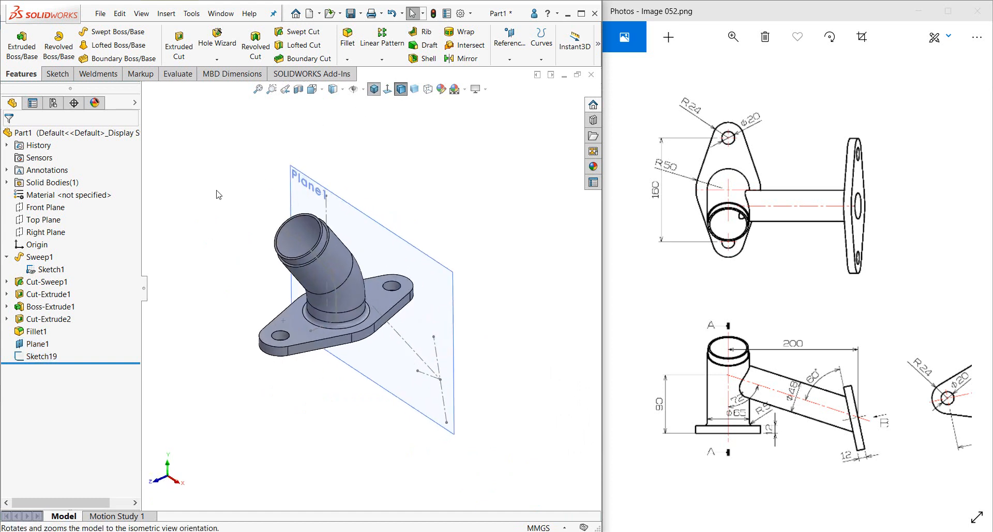
pyautogui.click(37, 343)
pyautogui.click(76, 338)
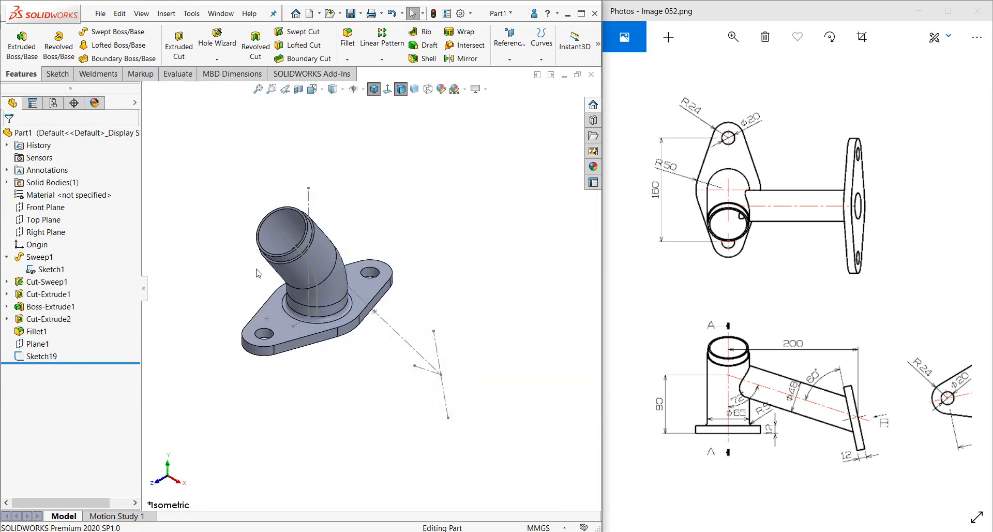
pyautogui.click(52, 269)
pyautogui.click(76, 263)
# - Start a new reference plane for the angled branch pipe
pyautogui.click(510, 59)
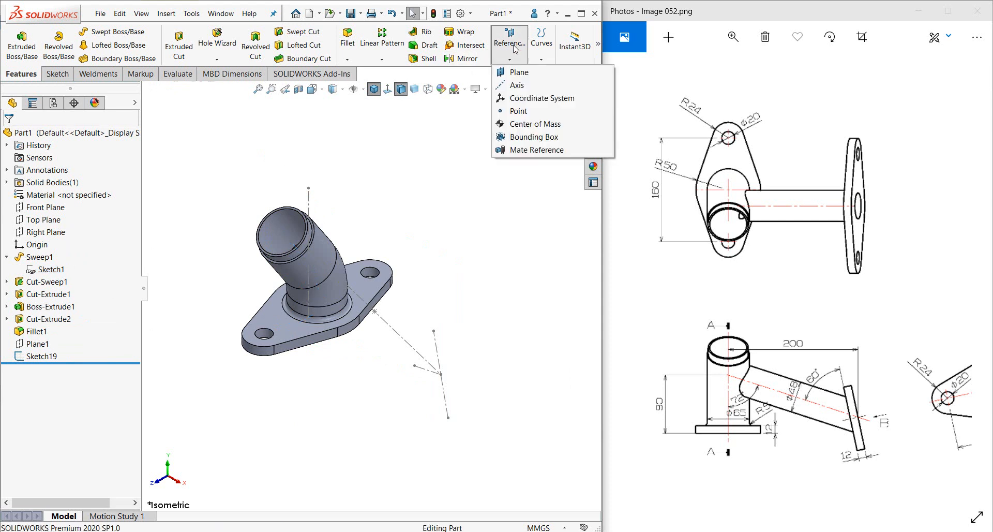
pyautogui.click(517, 73)
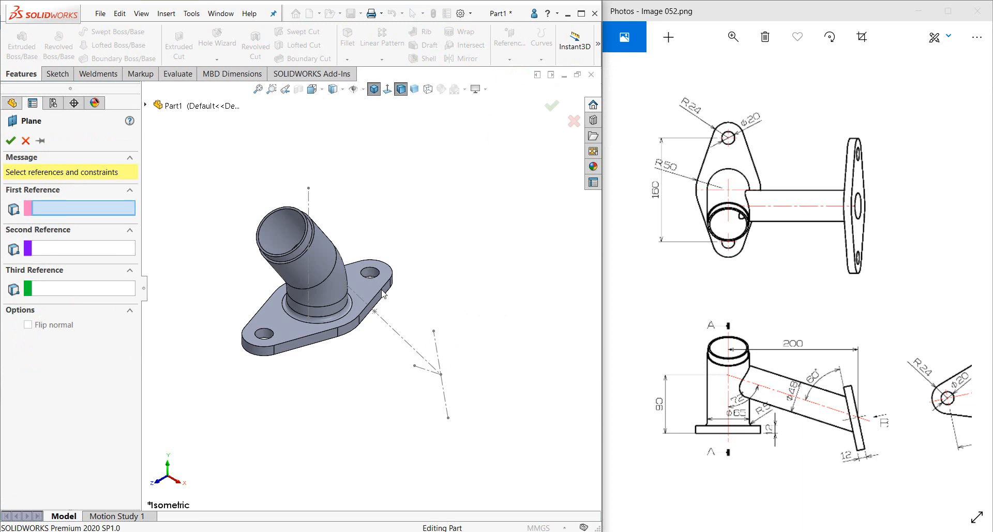
# - Create a reference plane through the midpoint of the long inclined centerline, perpendicular to that line
pyautogui.click(376, 313)
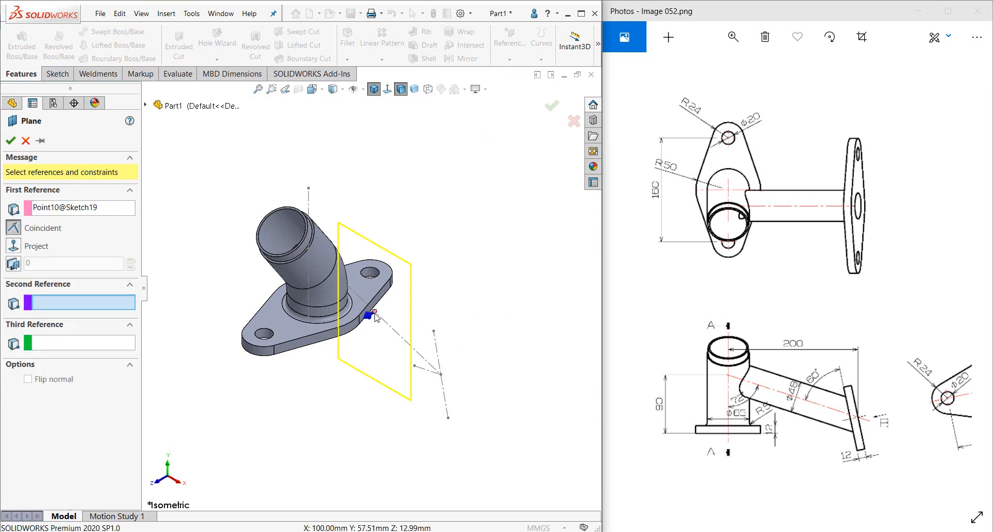
pyautogui.click(399, 340)
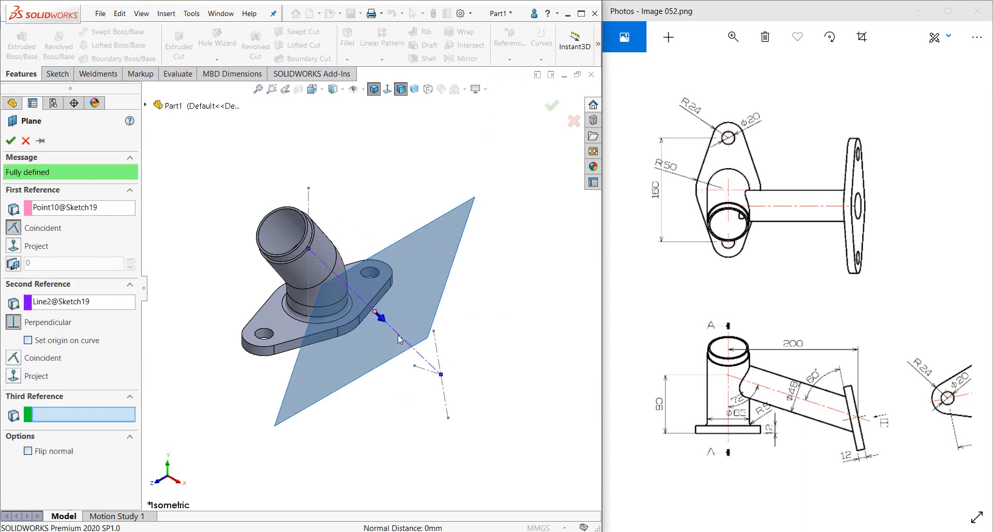
pyautogui.press('Return')
pyautogui.moveTo(401, 341); pyautogui.dragTo(513, 295, button='middle')
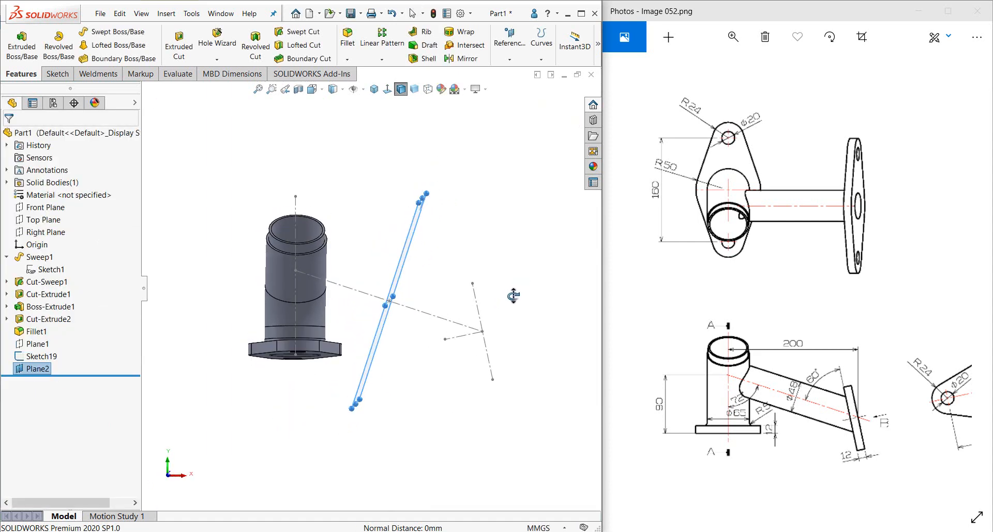
# - Start another reference plane and clear all of its reference selections, including the preselected plane
pyautogui.moveTo(864, 408)
pyautogui.mouseDown()
pyautogui.moveTo(811, 402)
pyautogui.moveTo(921, 443)
pyautogui.mouseUp()
pyautogui.moveTo(663, 253); pyautogui.dragTo(753, 234)
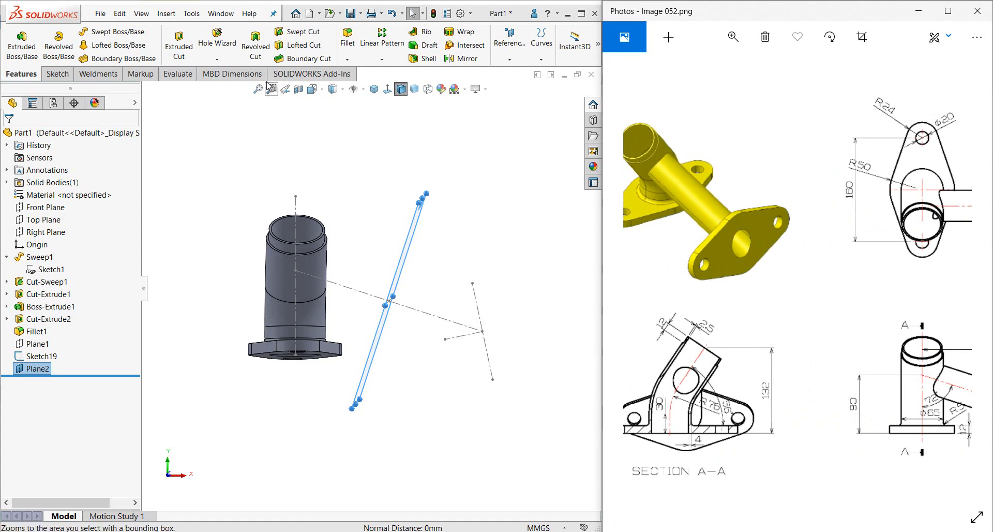
pyautogui.click(509, 41)
pyautogui.click(517, 73)
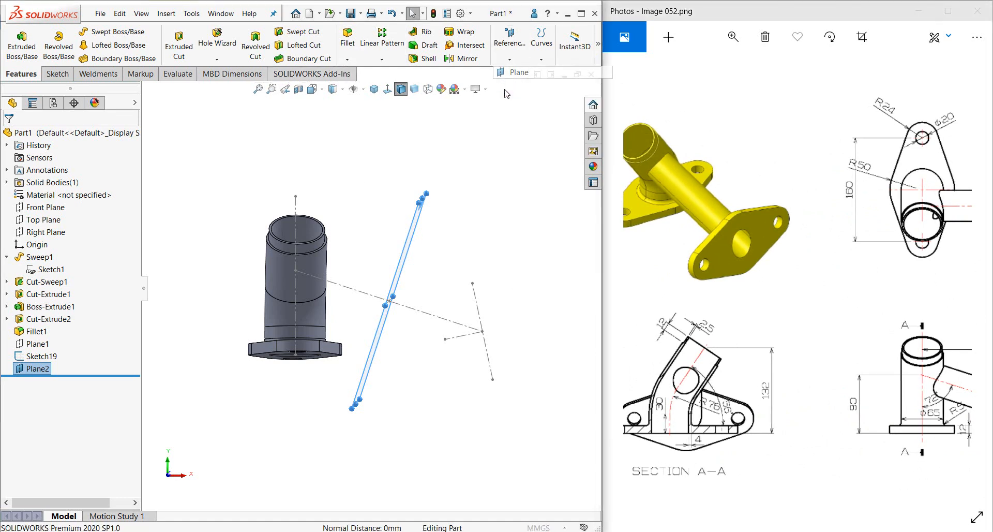
pyautogui.click(465, 338)
pyautogui.click(482, 332)
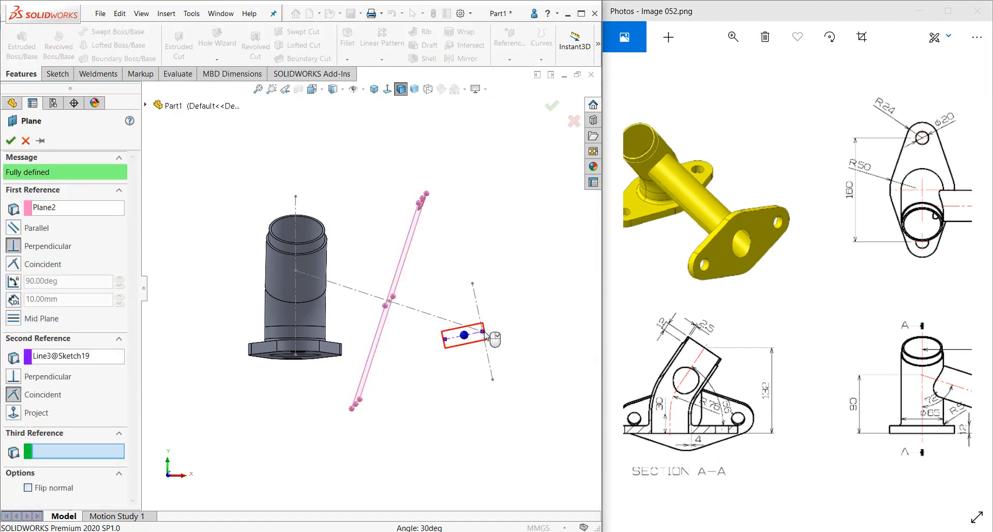
pyautogui.click(51, 219)
pyautogui.press('Delete')
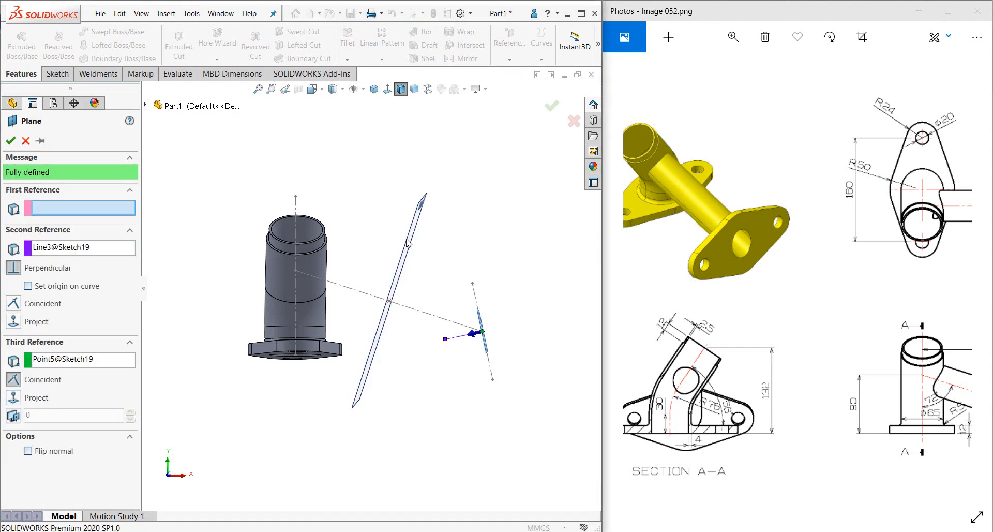
pyautogui.click(35, 358)
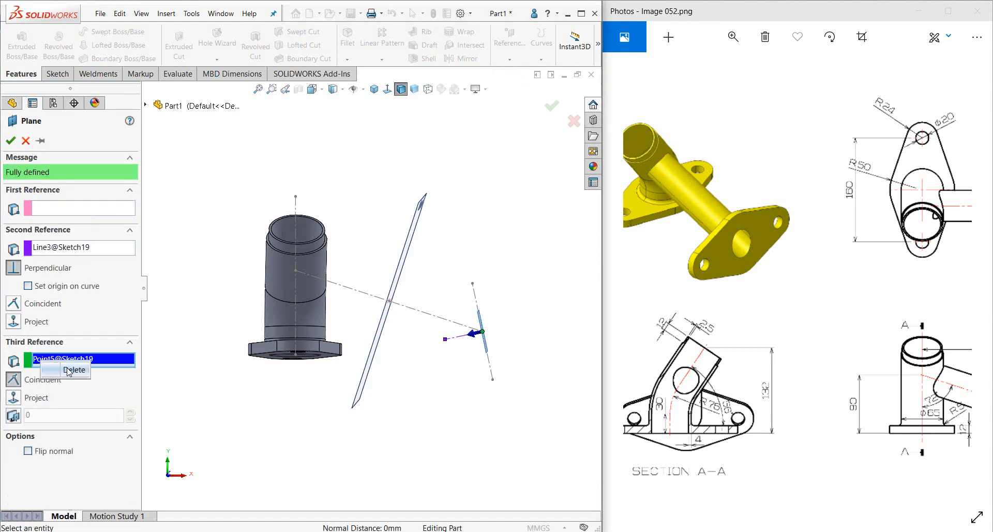
pyautogui.press('Delete')
pyautogui.click(73, 248)
pyautogui.press('Delete')
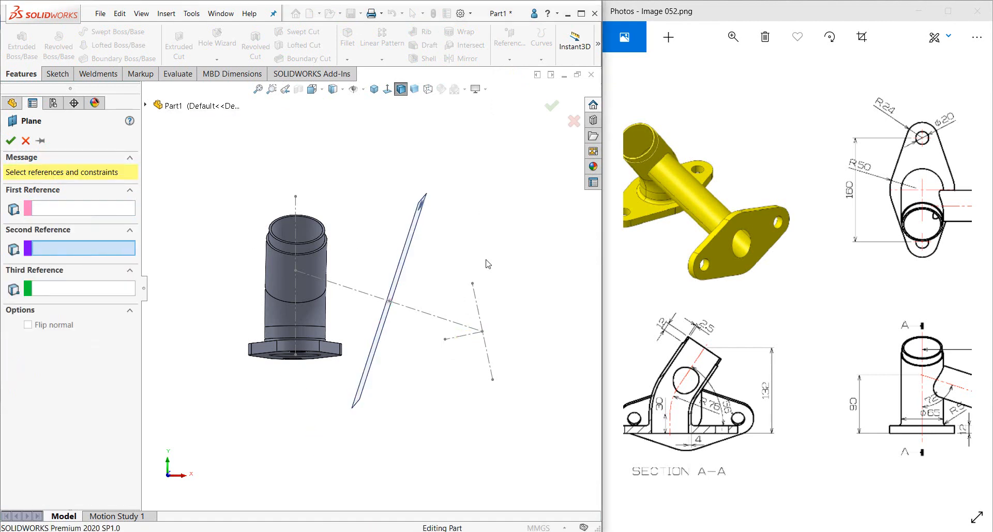
# - Create the plane through the lower end point of the inclined centerline, perpendicular to the short construction line there
pyautogui.scroll(-2, 457, 342)
pyautogui.click(471, 322)
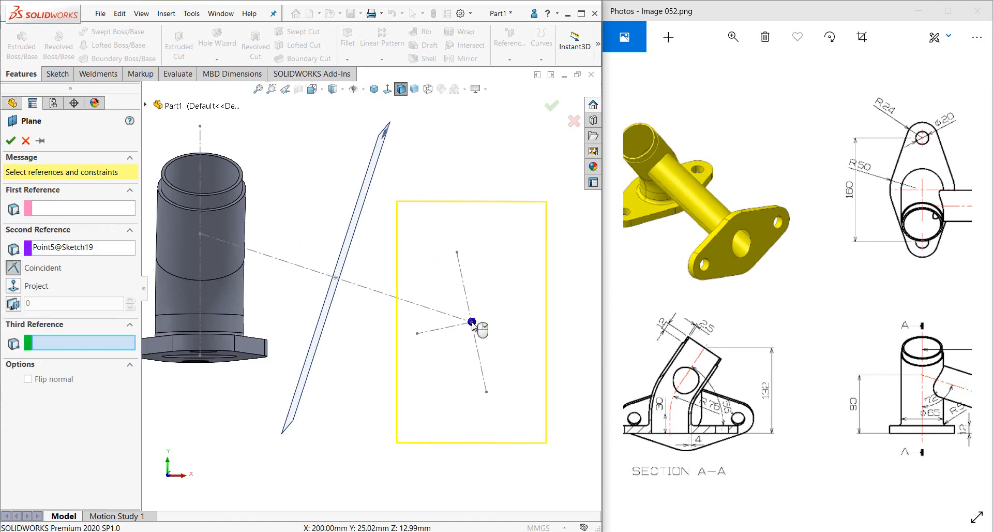
pyautogui.click(457, 327)
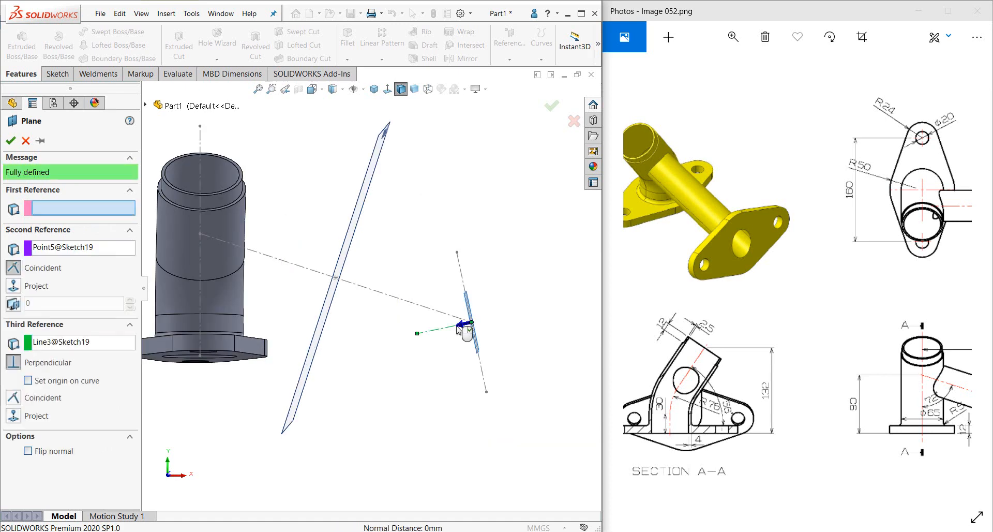
pyautogui.moveTo(457, 329); pyautogui.dragTo(483, 328, button='middle')
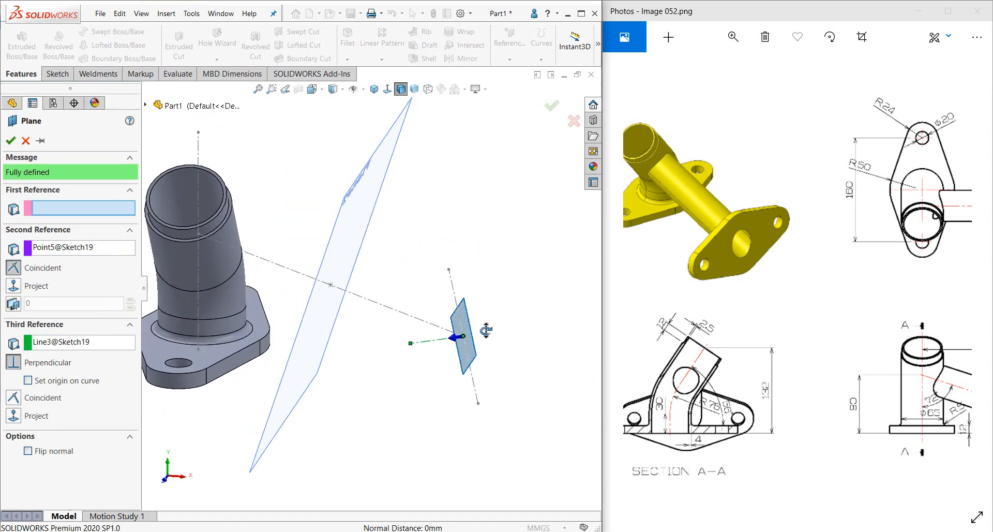
pyautogui.rightClick(489, 334)
pyautogui.click(513, 379)
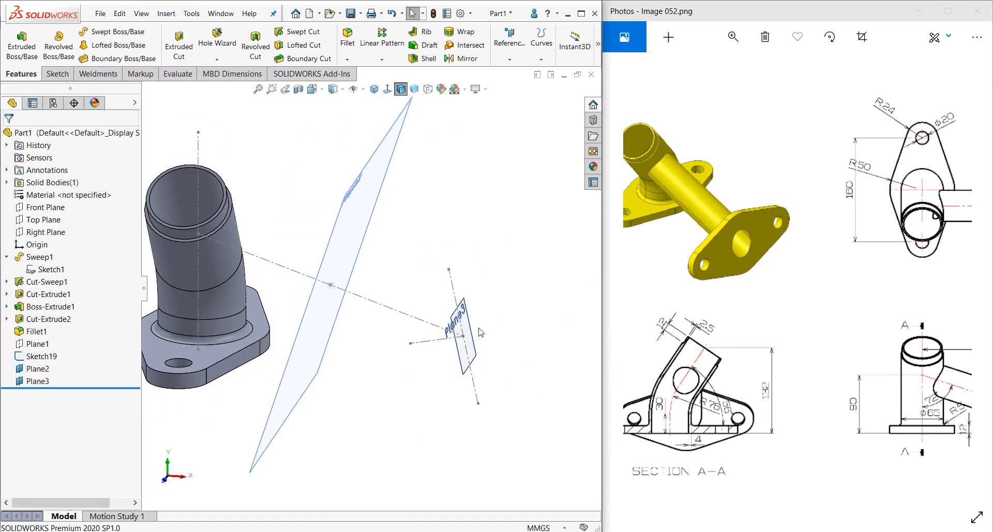
# - Start a sketch on the new small plane at the centerline's lower end and view it from its outer side
pyautogui.scroll(2, 474, 309)
pyautogui.moveTo(450, 274); pyautogui.dragTo(437, 242, button='middle')
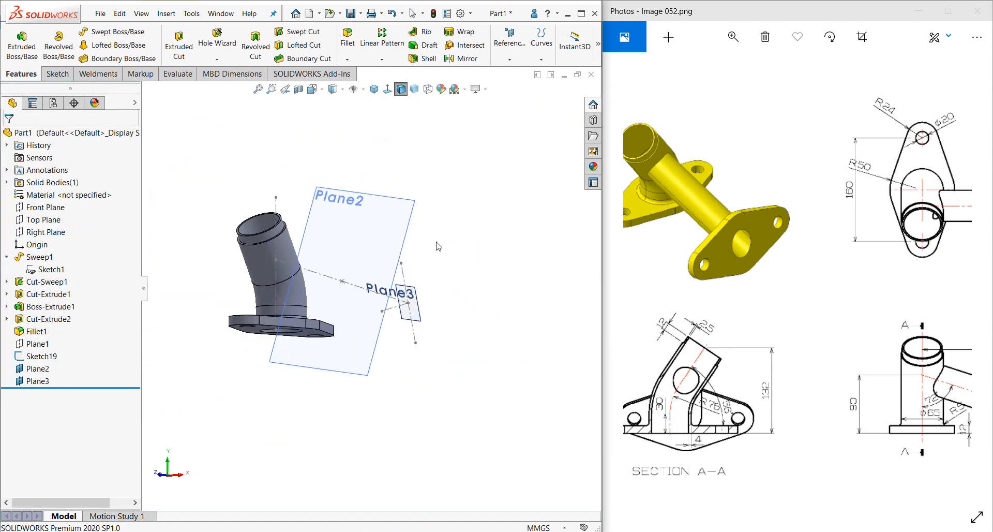
pyautogui.click(387, 90)
pyautogui.click(462, 362)
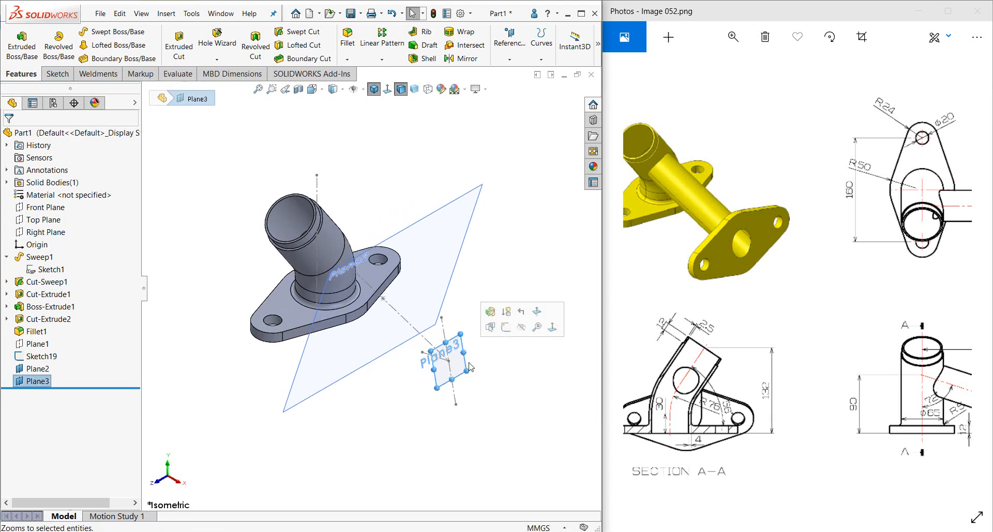
pyautogui.click(506, 327)
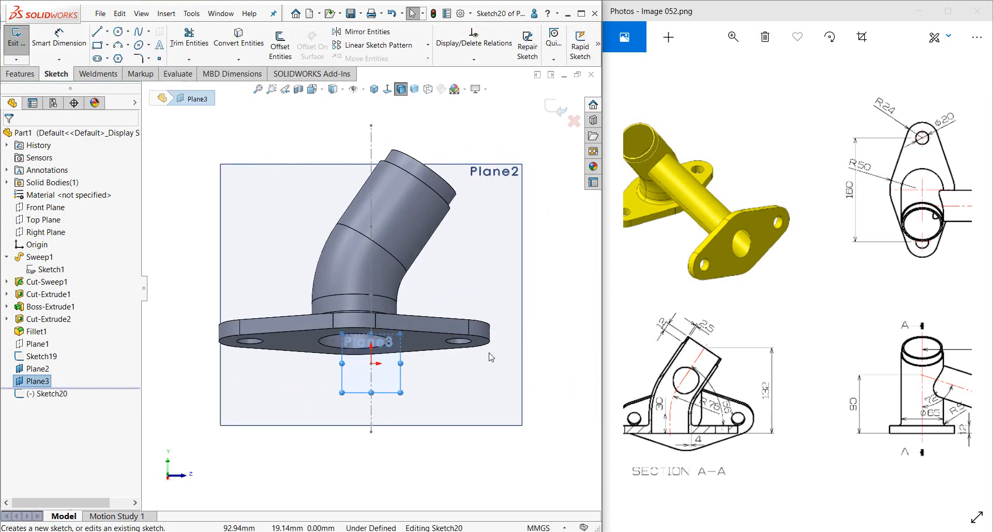
pyautogui.click(387, 89)
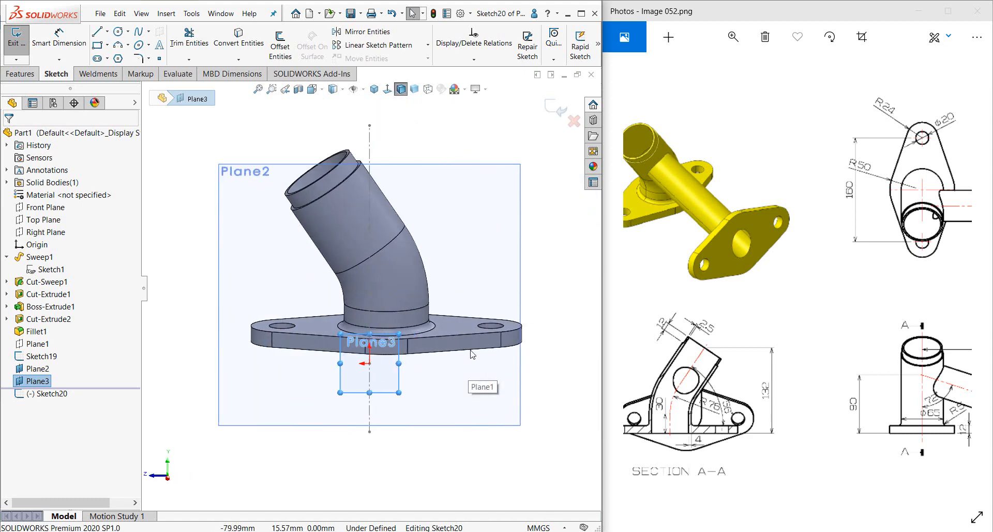
# - Check View B in the reference drawing and enlarge the displayed boundary of Plane3 to surround the flange area
pyautogui.click(516, 427)
pyautogui.scroll(-2, 401, 384)
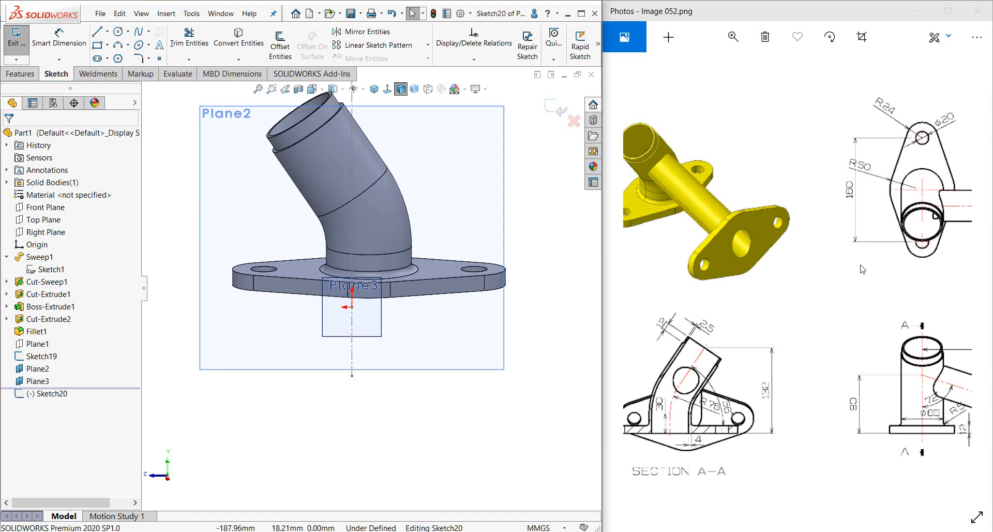
pyautogui.scroll(3, 863, 269)
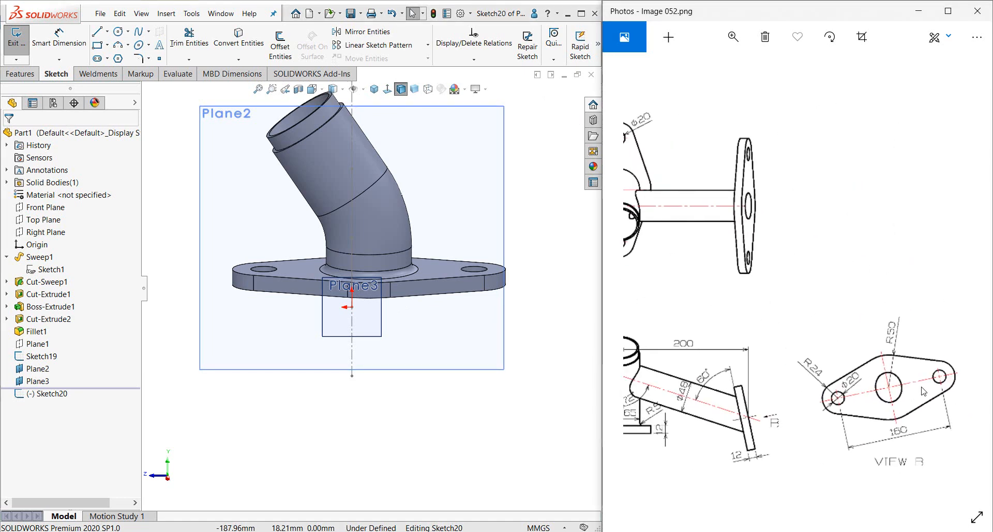
pyautogui.moveTo(383, 280); pyautogui.dragTo(573, 270)
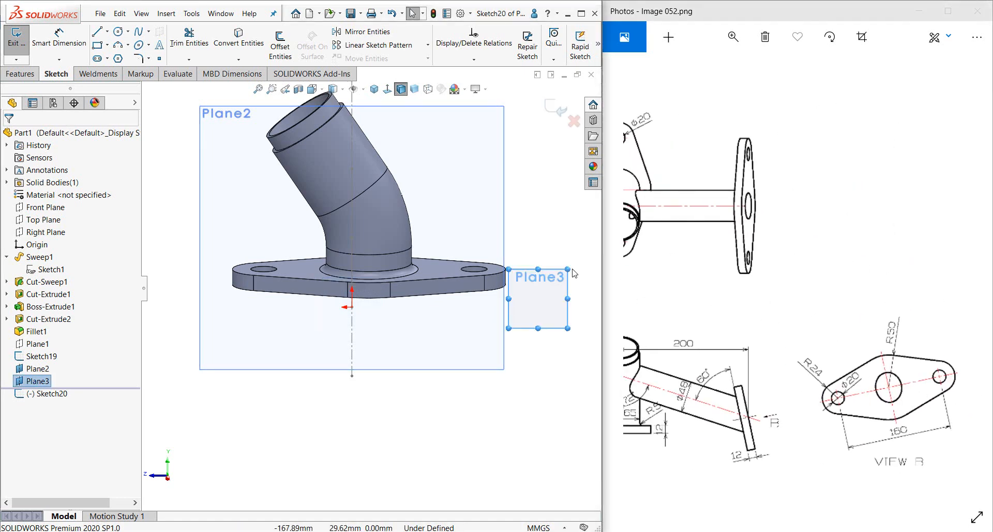
pyautogui.moveTo(509, 299); pyautogui.dragTo(258, 299)
pyautogui.moveTo(413, 330); pyautogui.dragTo(414, 401)
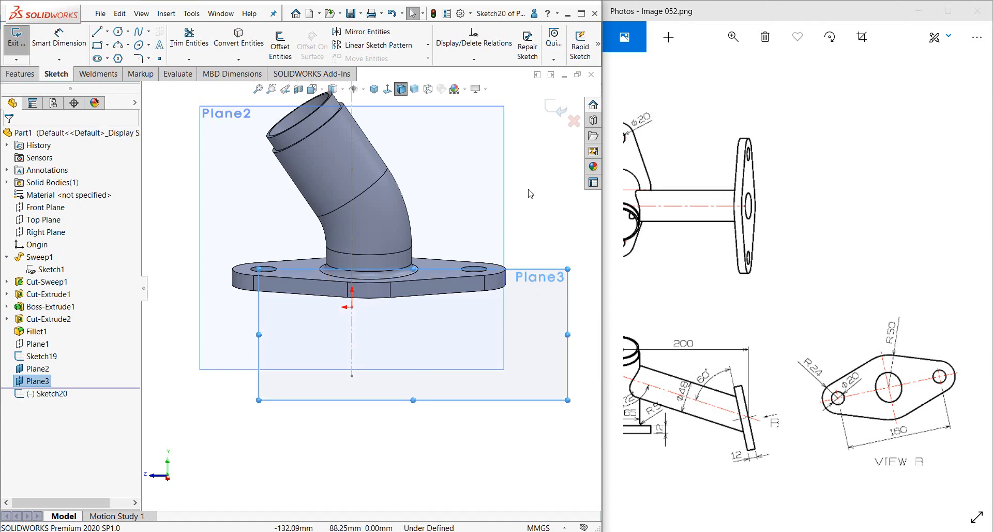
pyautogui.moveTo(832, 257); pyautogui.dragTo(932, 262)
pyautogui.moveTo(716, 245); pyautogui.dragTo(659, 224)
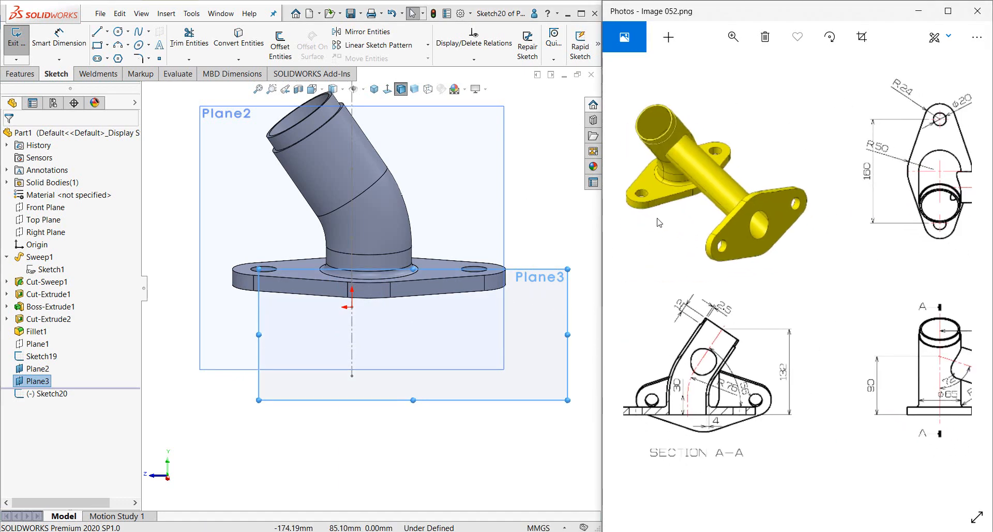
pyautogui.hscroll(3, 870, 388)
pyautogui.hscroll(4, 880, 414)
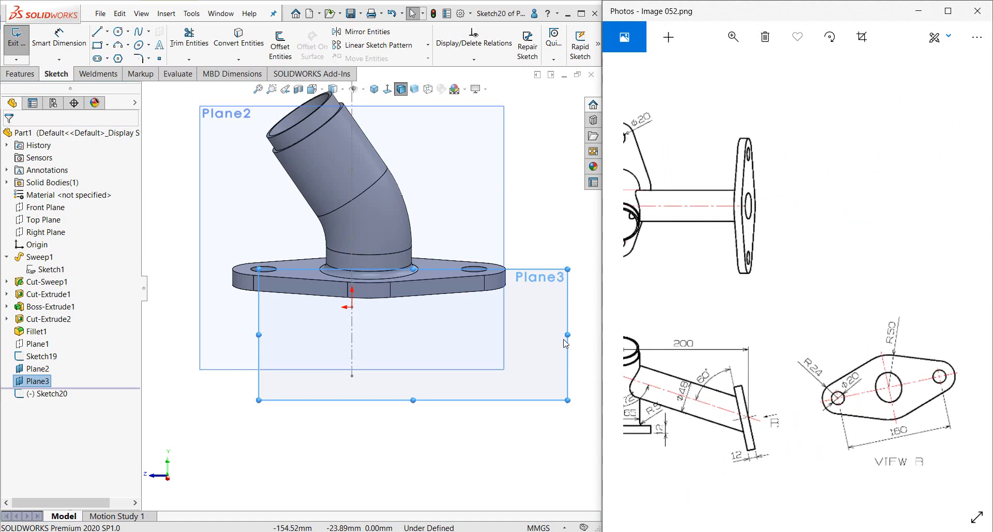
pyautogui.moveTo(567, 336); pyautogui.dragTo(481, 331)
pyautogui.click(519, 328)
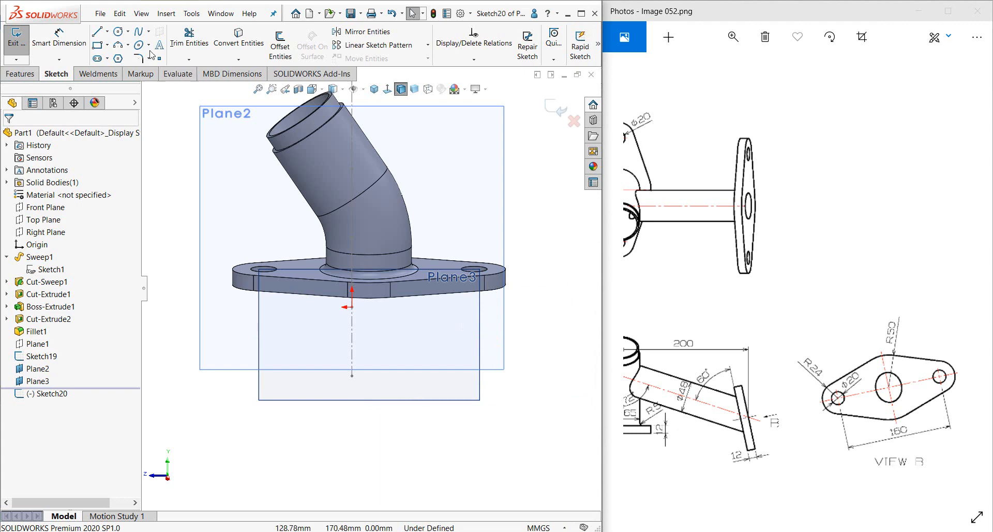
# - Sketch a horizontal construction centerline about 153 mm long across the sketch origin on Plane3
pyautogui.click(107, 33)
pyautogui.click(125, 58)
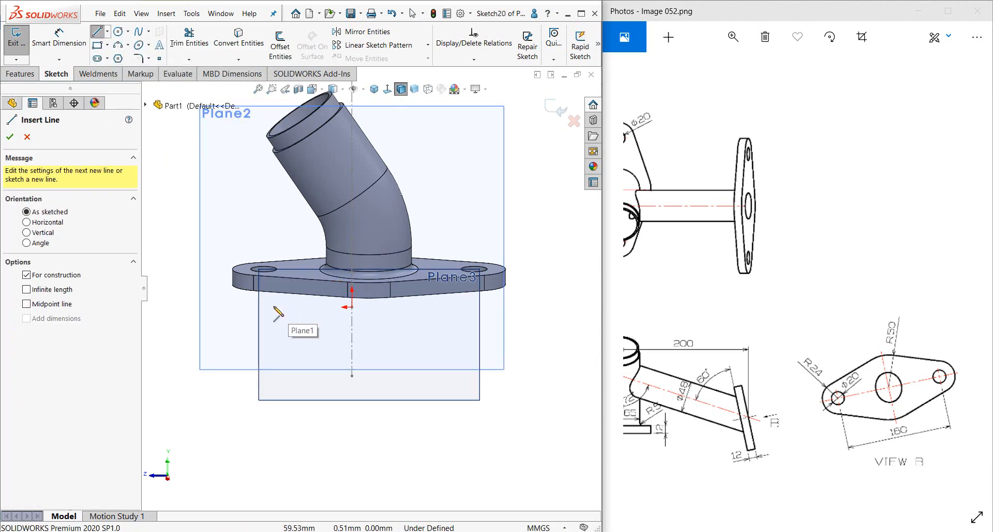
pyautogui.click(402, 327)
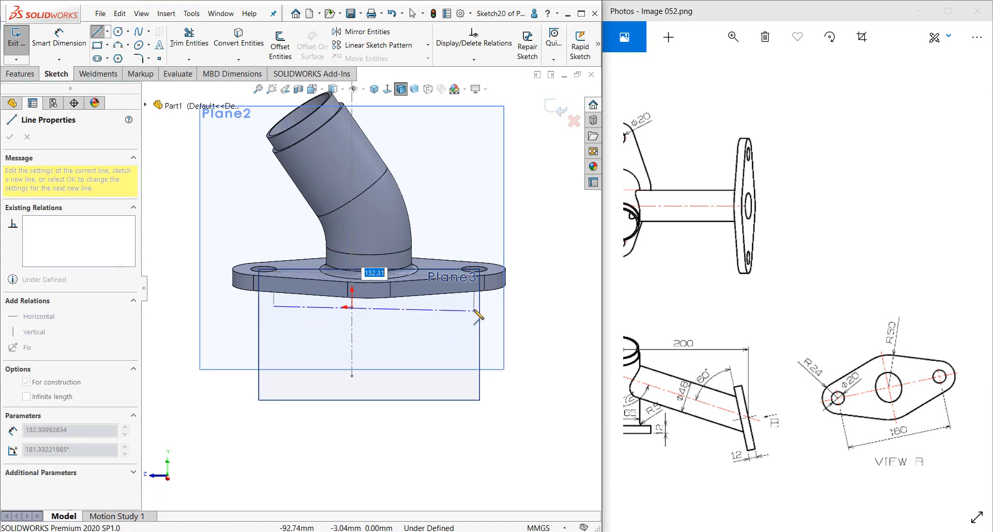
pyautogui.click(475, 306)
pyautogui.press('Escape')
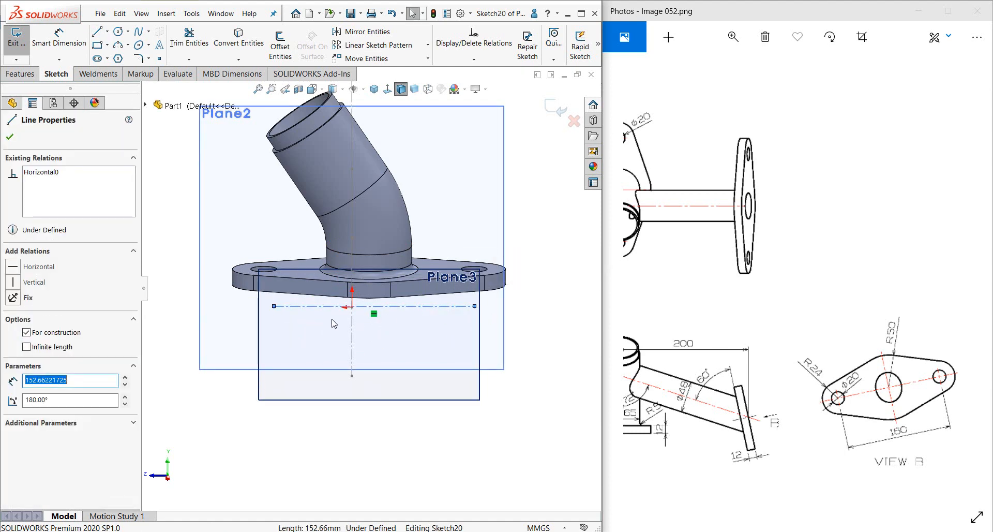
pyautogui.press('Escape')
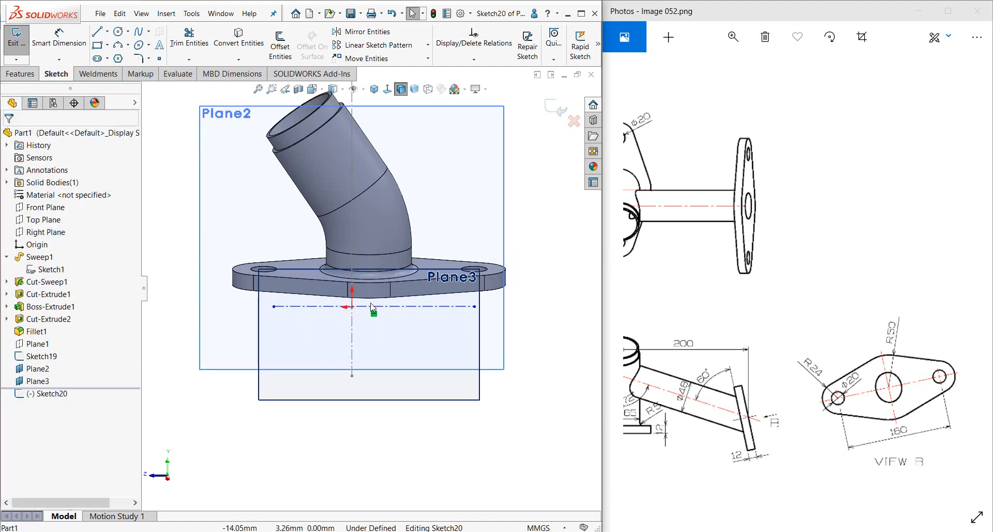
pyautogui.click(371, 306)
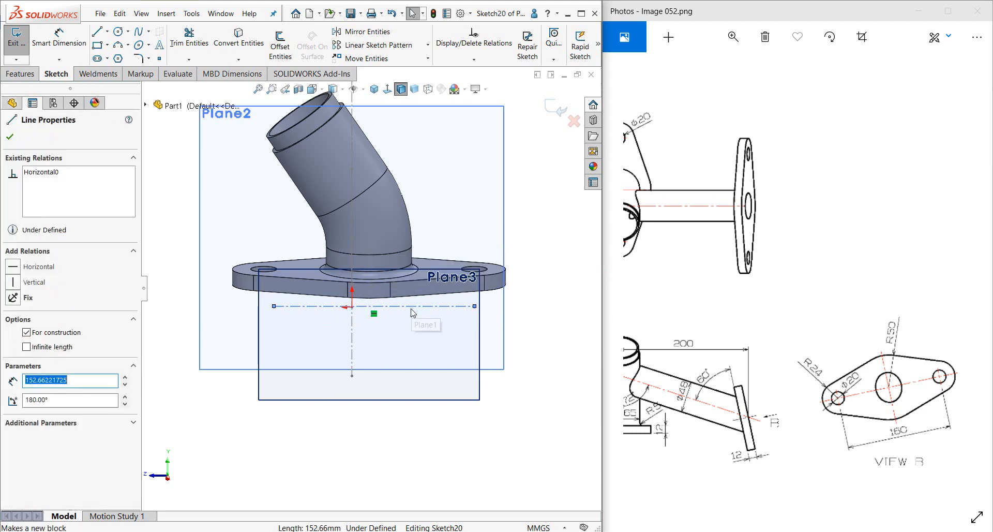
pyautogui.press('Escape')
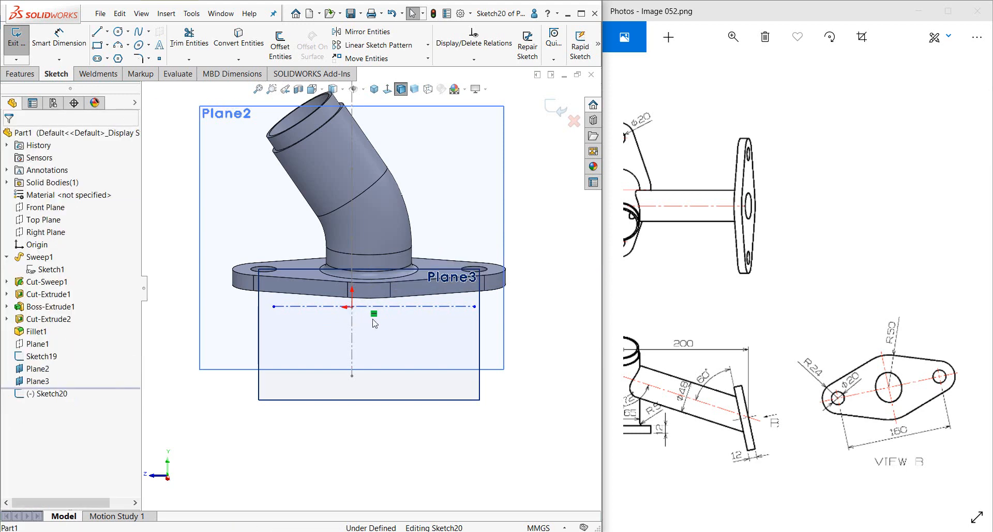
# - Add a Midpoint relation between the horizontal centerline and the end point of the inclined centerline, and face the sketch plane
pyautogui.click(372, 319)
pyautogui.scroll(-3, 335, 315)
pyautogui.moveTo(409, 319); pyautogui.dragTo(461, 361, button='middle')
pyautogui.scroll(3, 461, 361)
pyautogui.scroll(-4, 471, 379)
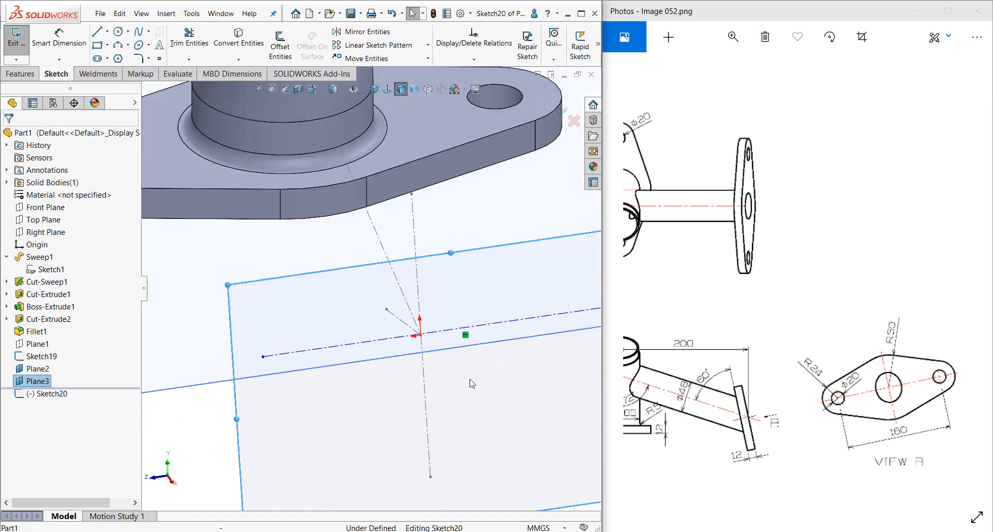
pyautogui.scroll(-3, 455, 367)
pyautogui.click(395, 313)
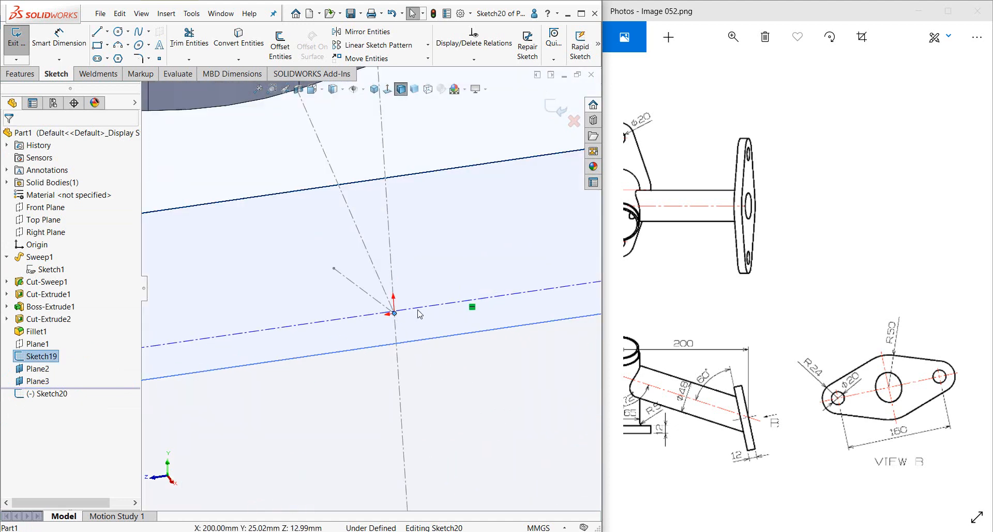
pyautogui.keyDown('ctrl'); pyautogui.click(418, 309); pyautogui.keyUp('ctrl')
pyautogui.click(448, 263)
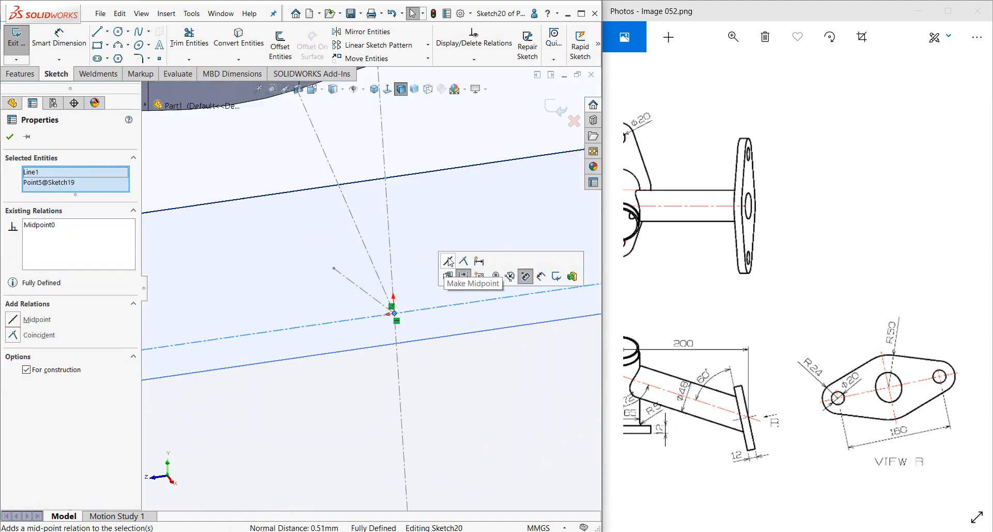
pyautogui.scroll(5, 466, 337)
pyautogui.scroll(3, 465, 341)
pyautogui.click(468, 428)
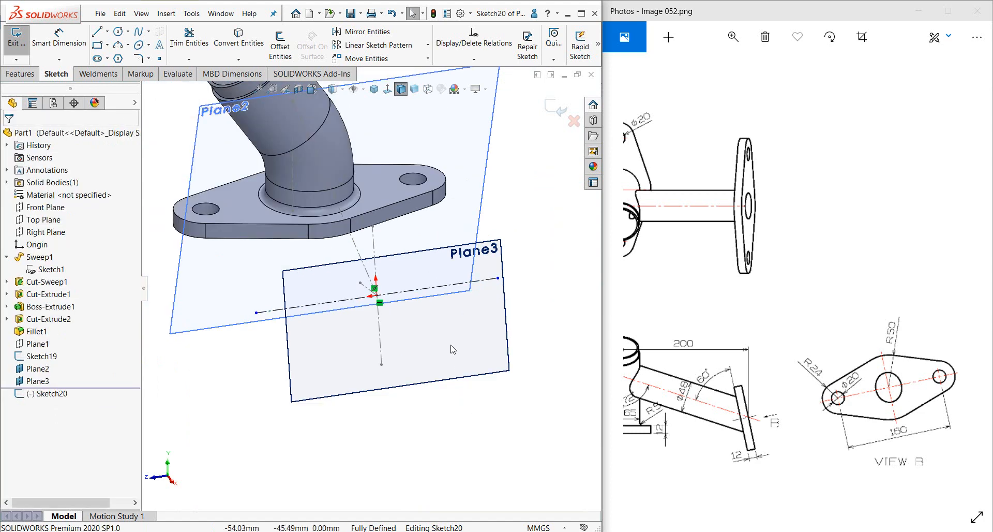
pyautogui.click(387, 89)
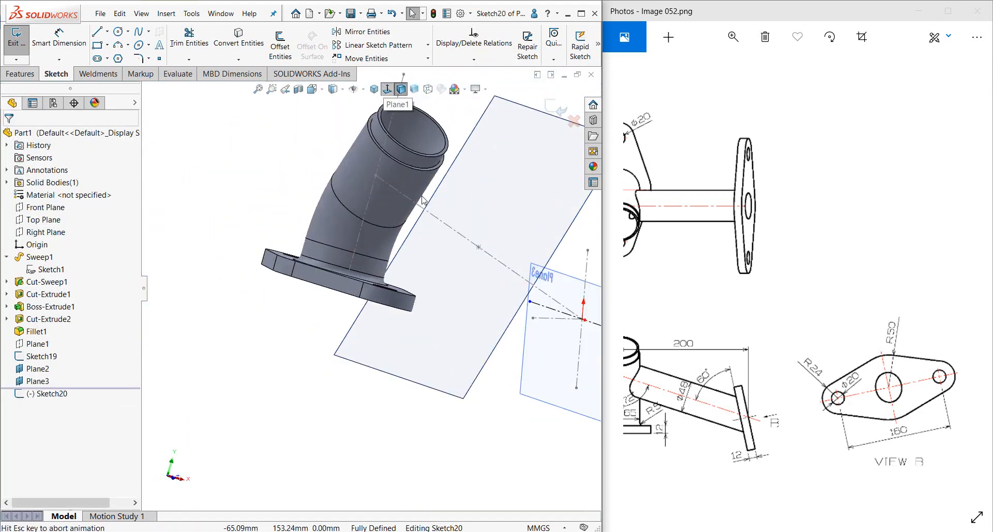
pyautogui.click(401, 89)
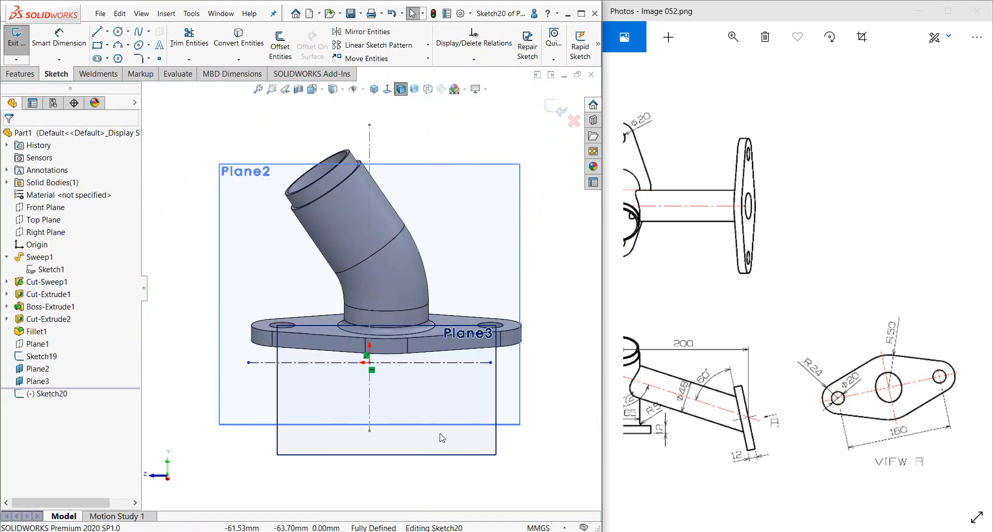
pyautogui.moveTo(224, 171); pyautogui.dragTo(277, 226, button='right')
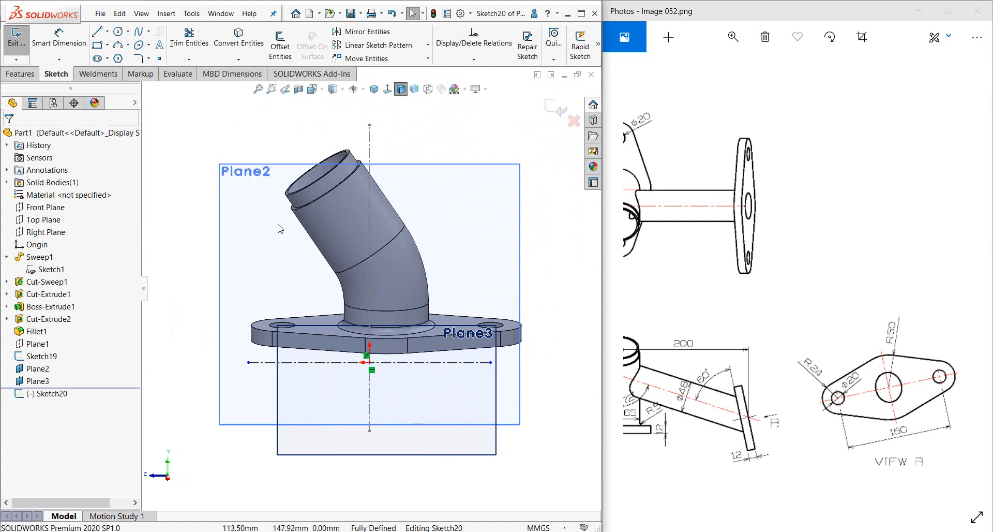
pyautogui.click(248, 363)
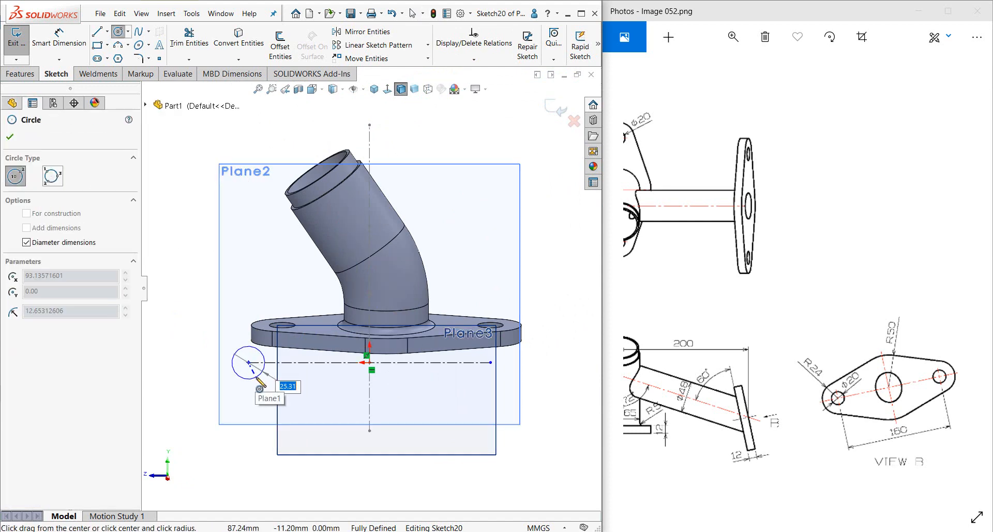
pyautogui.press('Escape')
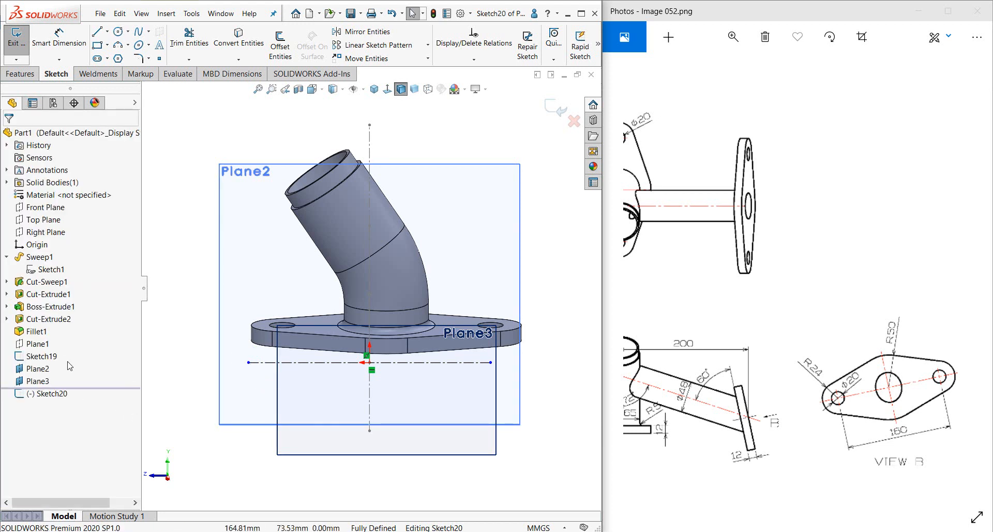
# - Copy the complete flange profile from the sketch of Boss-Extrude1, leaving that sketch unchanged
pyautogui.click(52, 307)
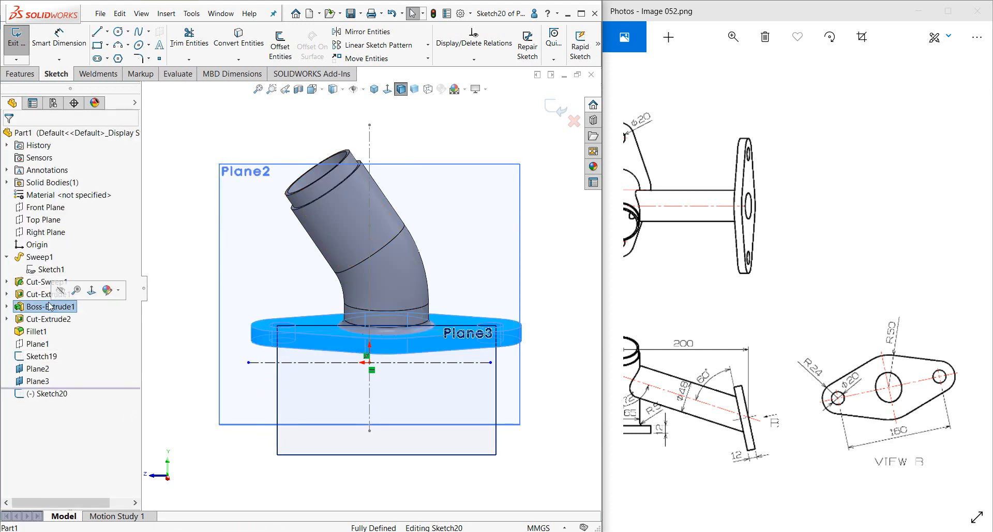
pyautogui.click(7, 307)
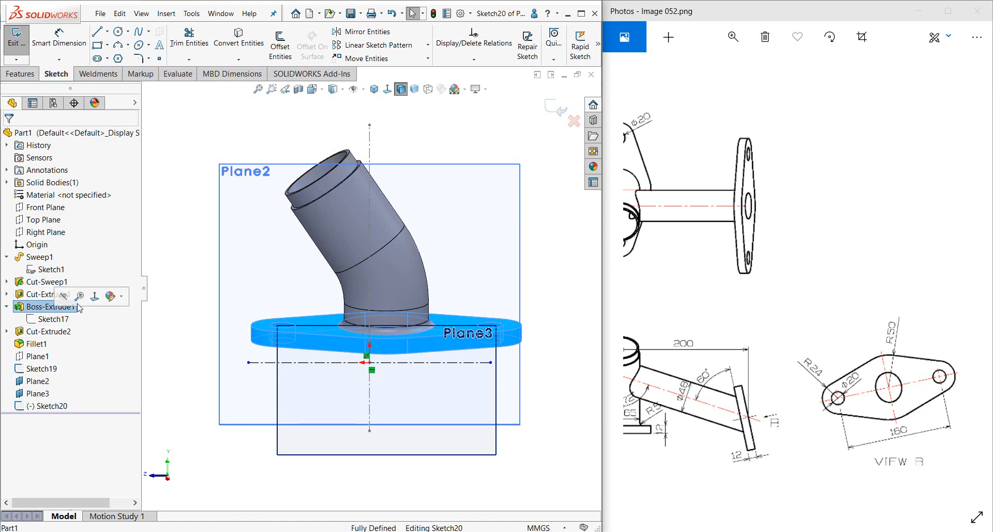
pyautogui.click(555, 108)
pyautogui.click(61, 319)
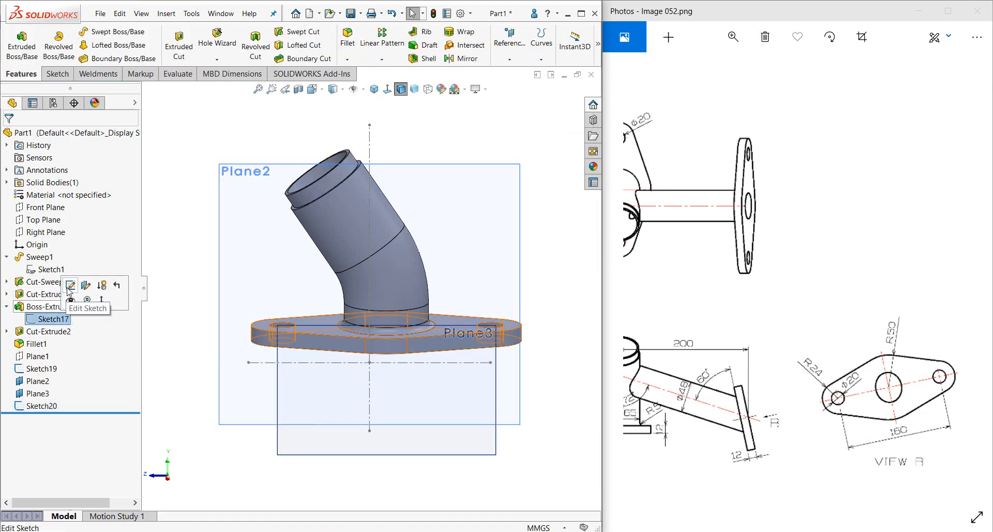
pyautogui.click(70, 285)
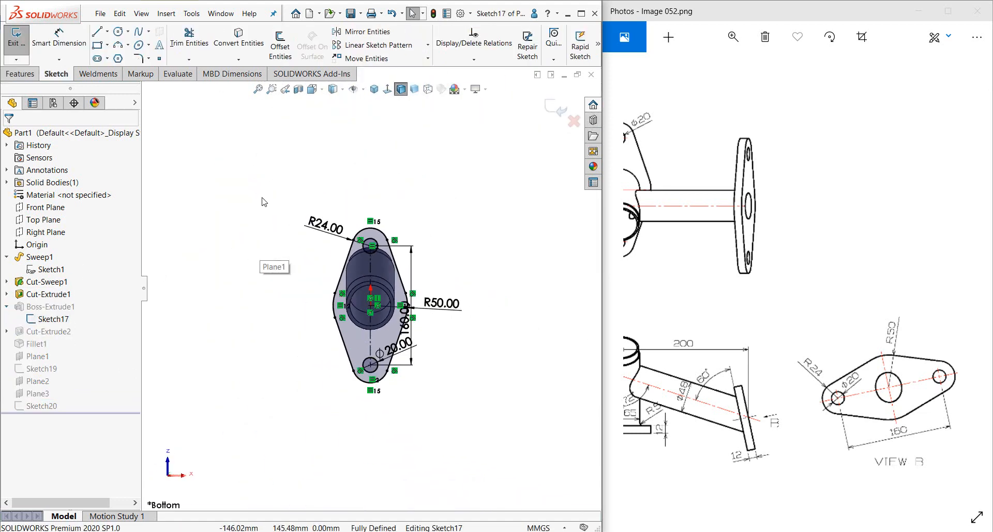
pyautogui.moveTo(262, 200)
pyautogui.mouseDown()
pyautogui.moveTo(459, 435)
pyautogui.moveTo(454, 425)
pyautogui.mouseUp()
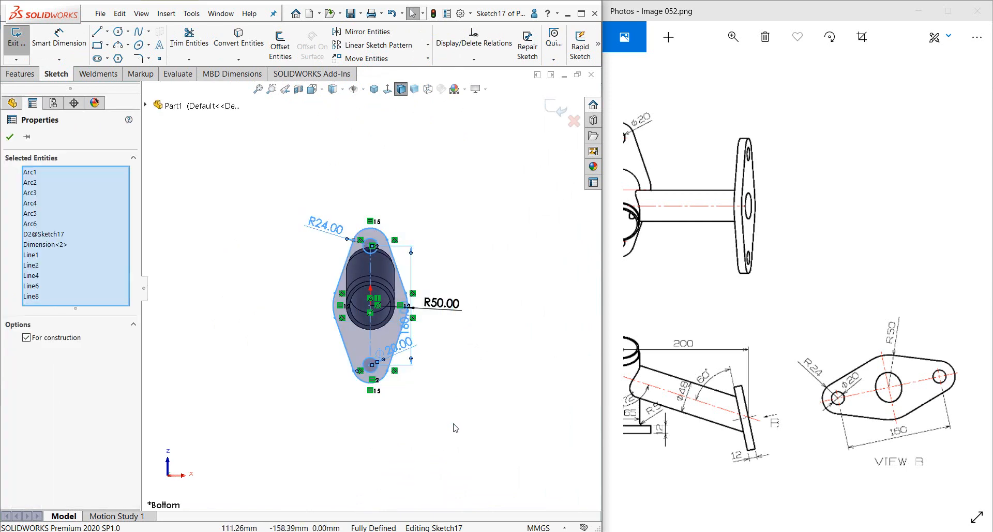
pyautogui.click(555, 107)
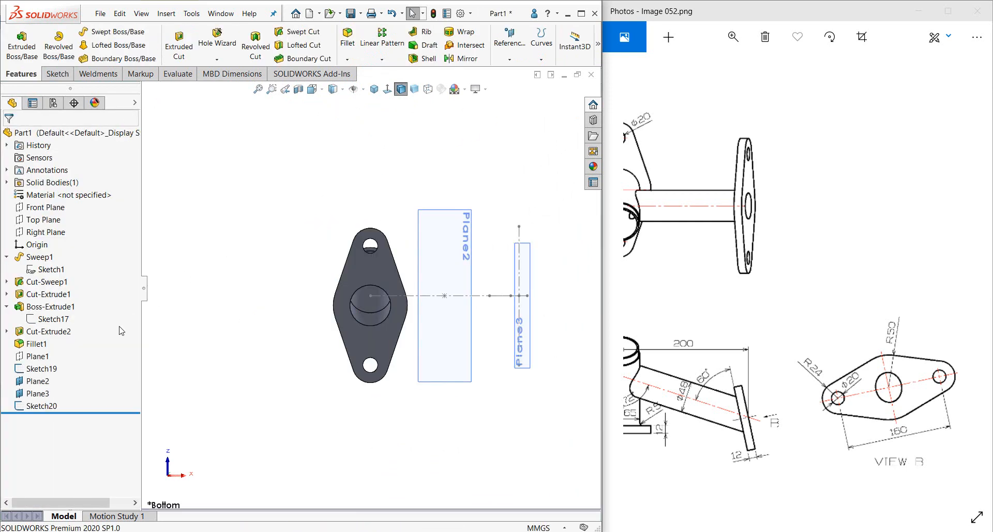
# - Reopen Sketch20 on Plane3 and paste the copied flange profile below the horizontal centerline
pyautogui.click(43, 407)
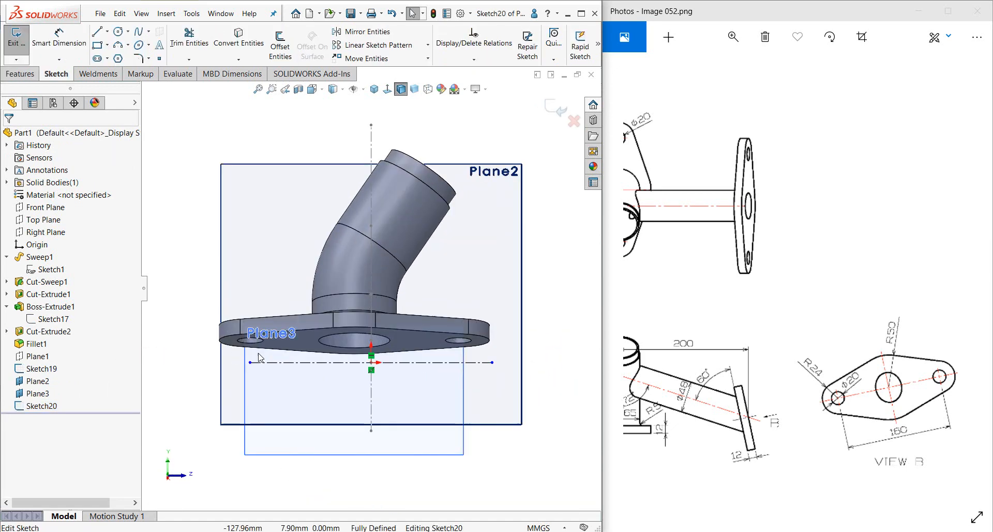
pyautogui.hotkey('ctrl', 'v')
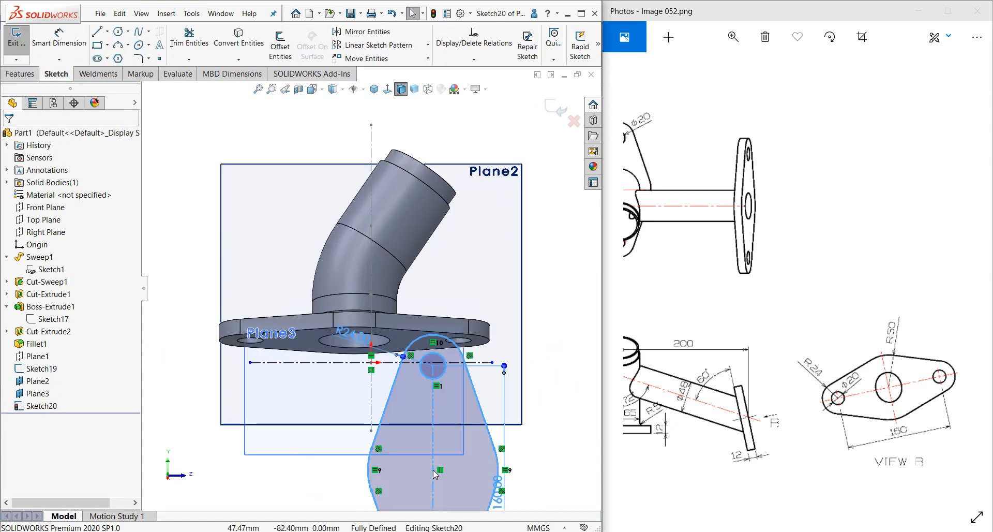
pyautogui.scroll(2, 422, 433)
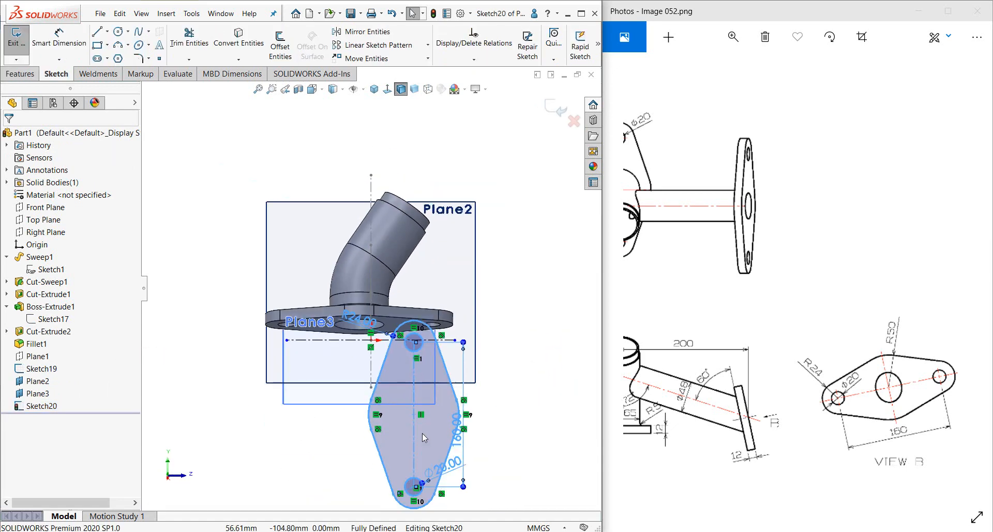
# - Rotate the pasted flange profile 90 degrees about its center with Rotate Entities, keeping its relations
pyautogui.click(428, 58)
pyautogui.click(382, 99)
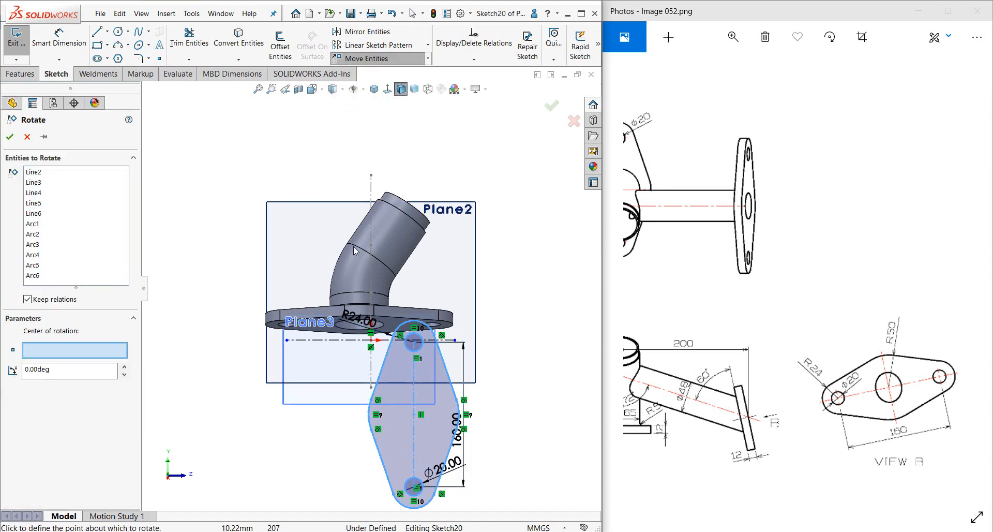
pyautogui.click(414, 415)
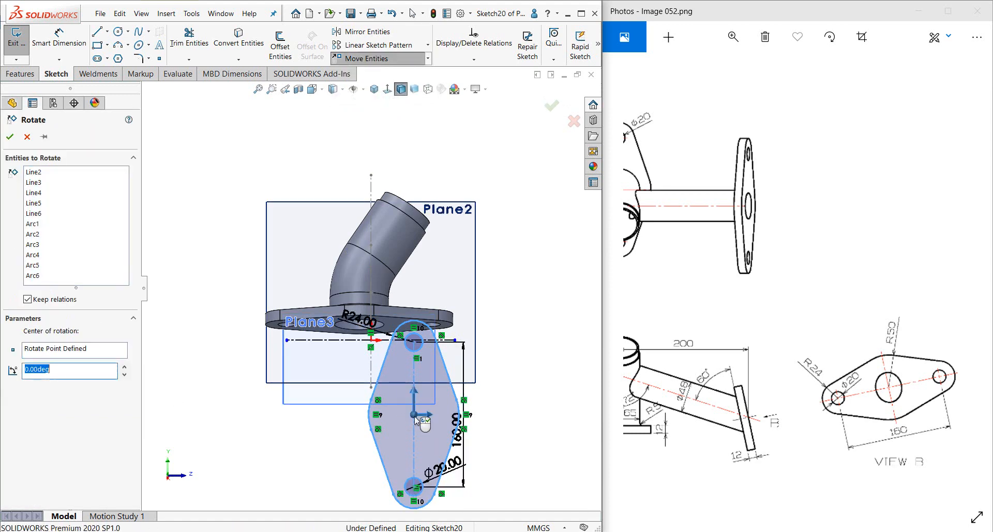
pyautogui.click(124, 367)
pyautogui.click(124, 367)
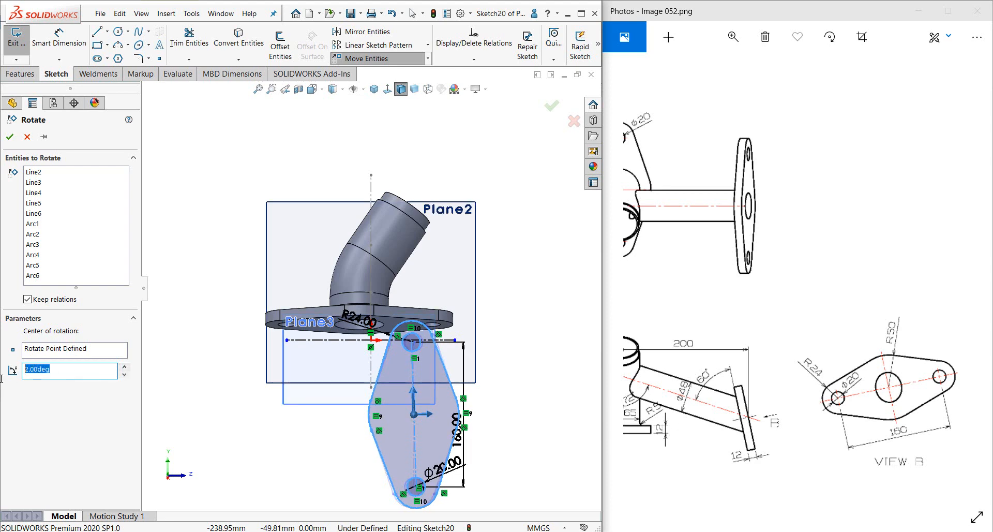
pyautogui.write('90')
pyautogui.press('Return')
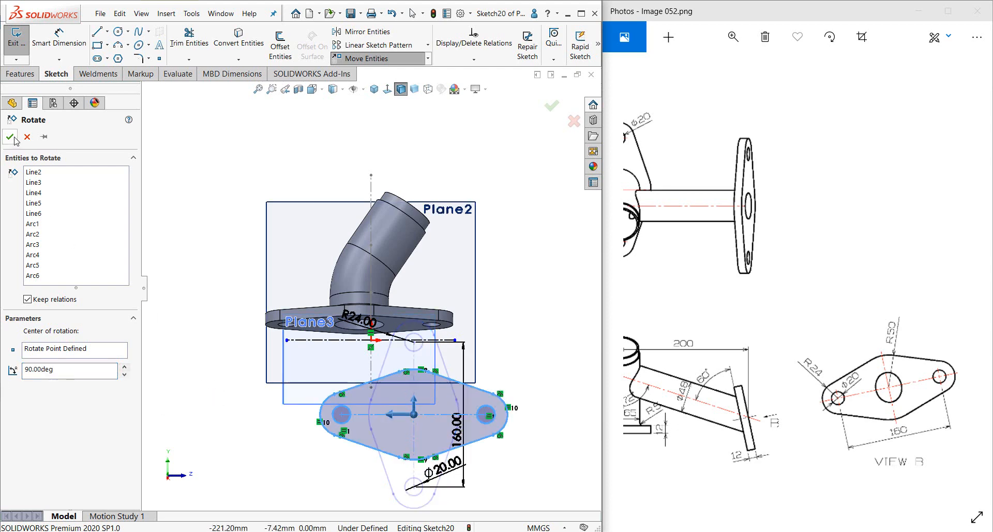
pyautogui.press('Return')
# - Move the whole rotated flange profile up so its center lies close to the sketch origin
pyautogui.scroll(-2, 302, 347)
pyautogui.scroll(3, 302, 347)
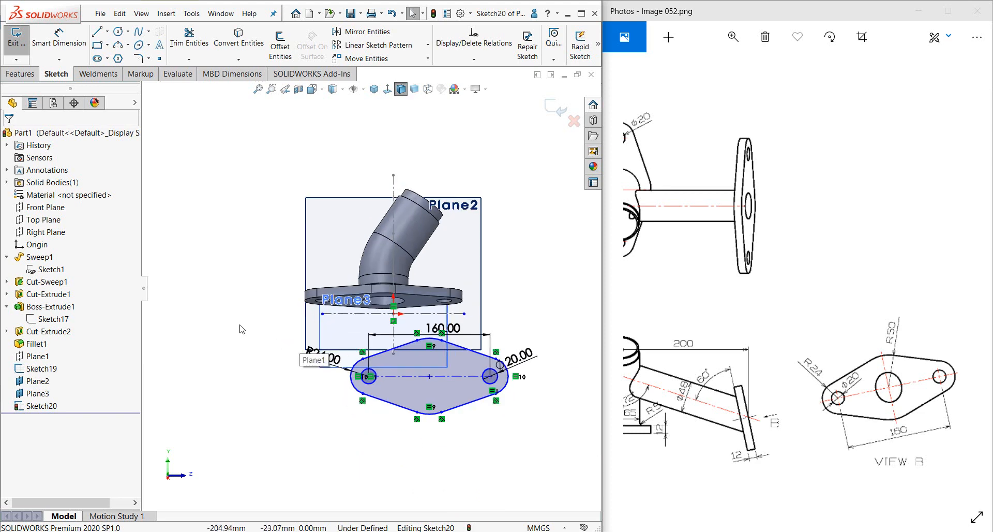
pyautogui.moveTo(222, 313)
pyautogui.mouseDown()
pyautogui.moveTo(343, 337)
pyautogui.moveTo(559, 437)
pyautogui.mouseUp()
pyautogui.scroll(-5, 431, 383)
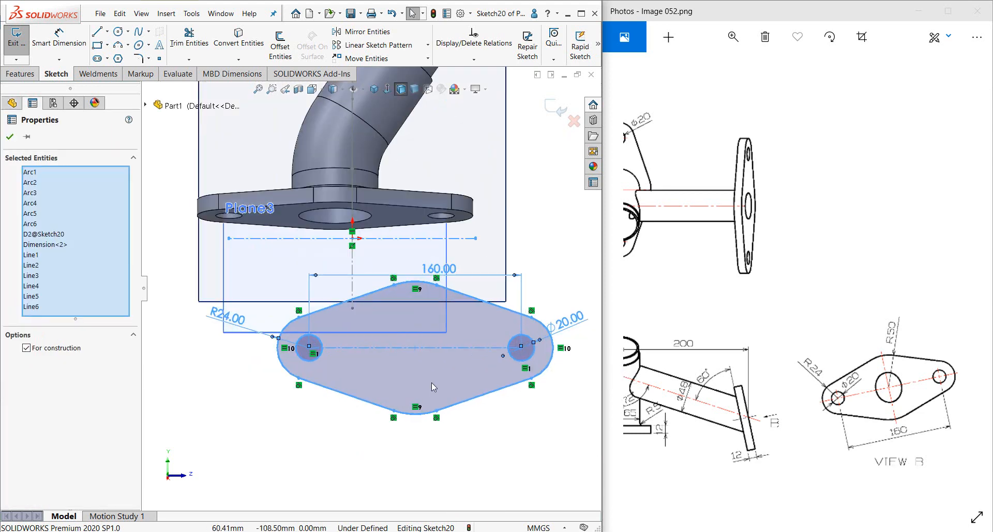
pyautogui.moveTo(373, 296); pyautogui.dragTo(364, 283)
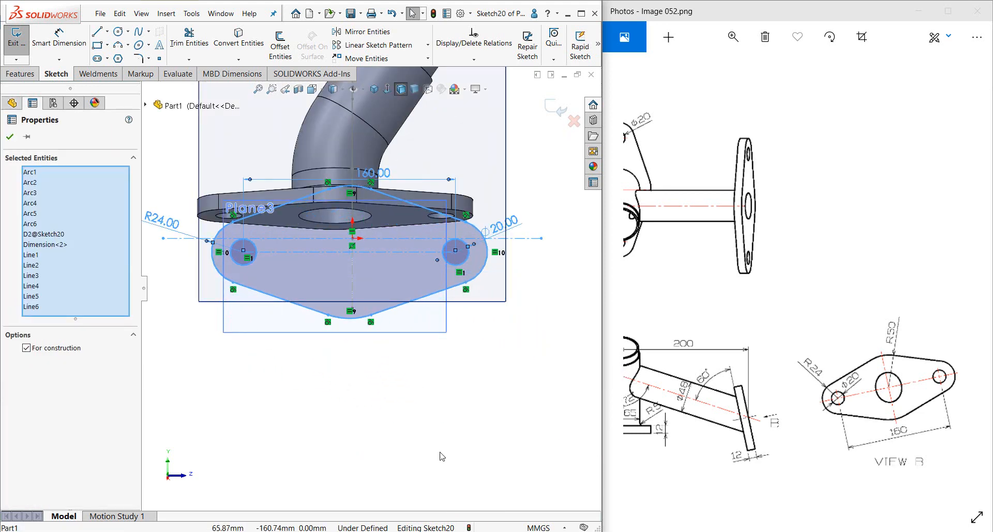
pyautogui.click(441, 456)
# - Add a Coincident relation between the center point of the flange profile and the horizontal construction centerline
pyautogui.scroll(-5, 343, 222)
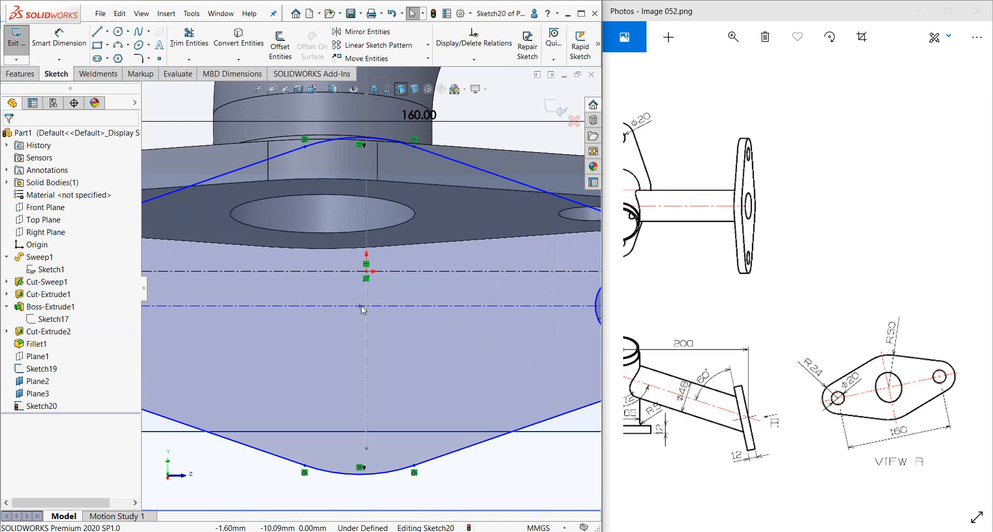
pyautogui.click(360, 305)
pyautogui.keyDown('ctrl'); pyautogui.click(383, 271); pyautogui.keyUp('ctrl')
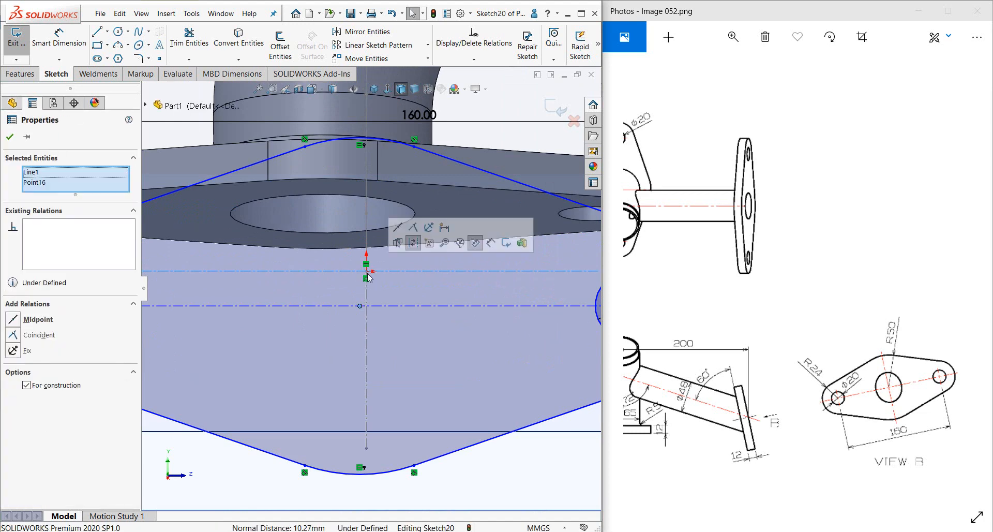
pyautogui.click(414, 227)
pyautogui.scroll(5, 397, 298)
pyautogui.click(486, 403)
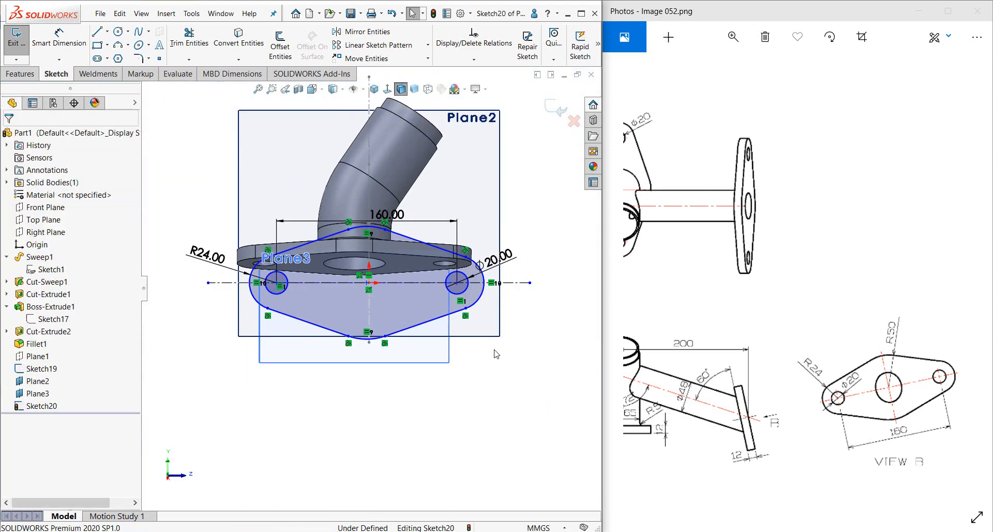
# - Dimension the horizontal construction centerline's length and set it to 160 mm
pyautogui.scroll(-5, 490, 387)
pyautogui.moveTo(488, 383); pyautogui.dragTo(520, 335, button='right')
pyautogui.click(522, 284)
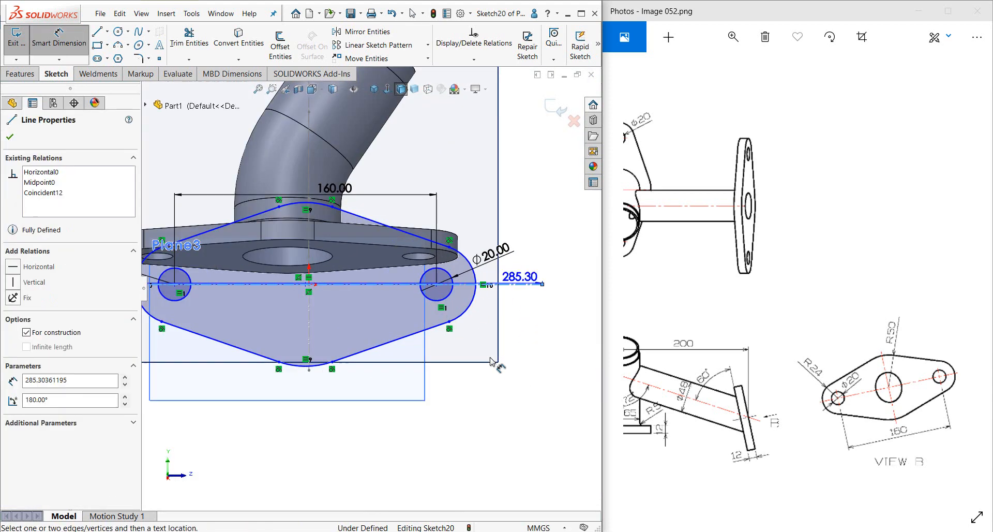
pyautogui.click(336, 437)
pyautogui.write('160')
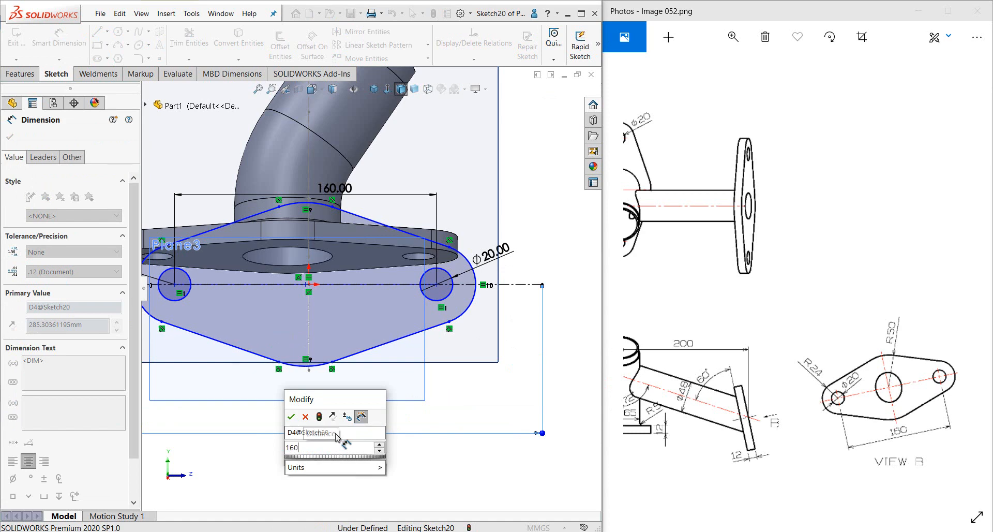
pyautogui.press('Return')
pyautogui.press('Escape')
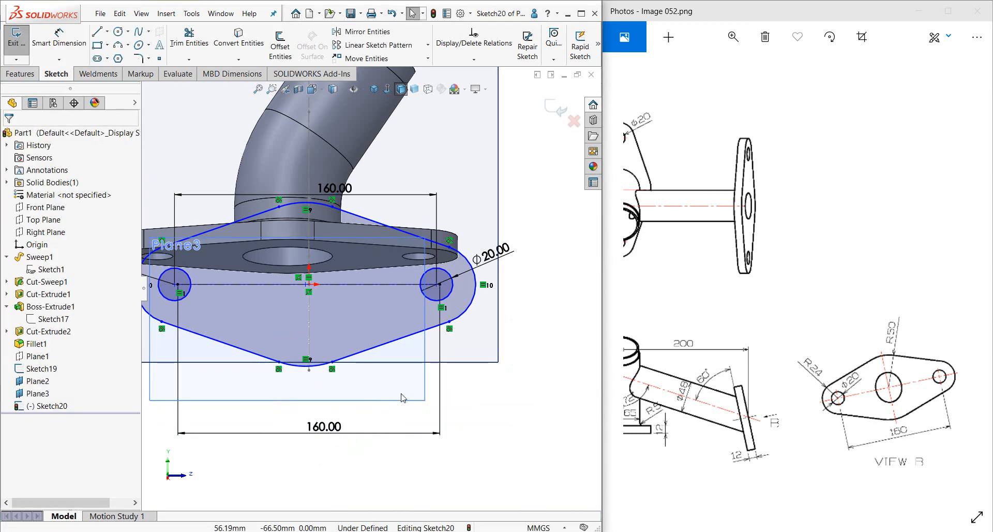
# - Delete the pasted 160 mm dimension between the two hole centers above the flange profile
pyautogui.scroll(-2, 459, 311)
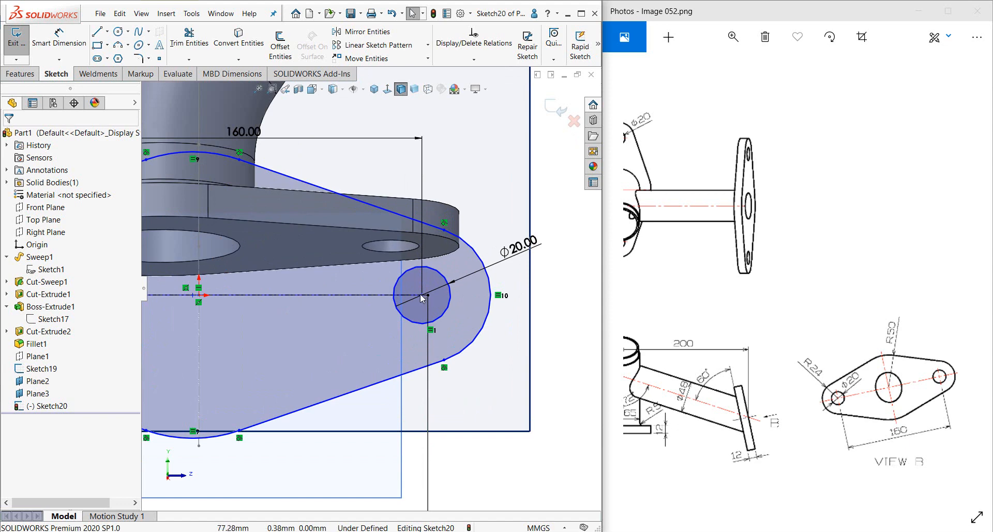
pyautogui.scroll(3, 422, 299)
pyautogui.click(306, 171)
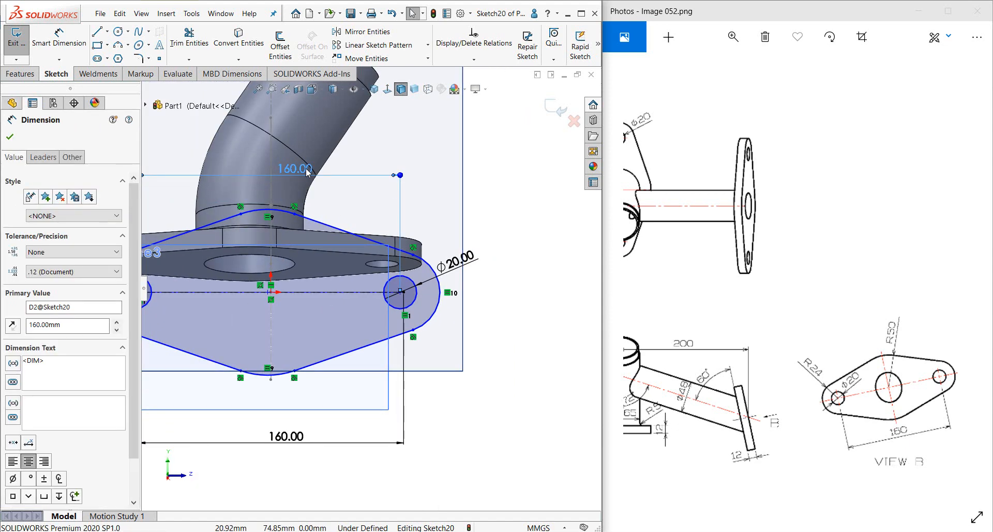
pyautogui.press('Escape')
# - Merge the right hole's center with the right end point of the construction centerline
pyautogui.scroll(-2, 364, 309)
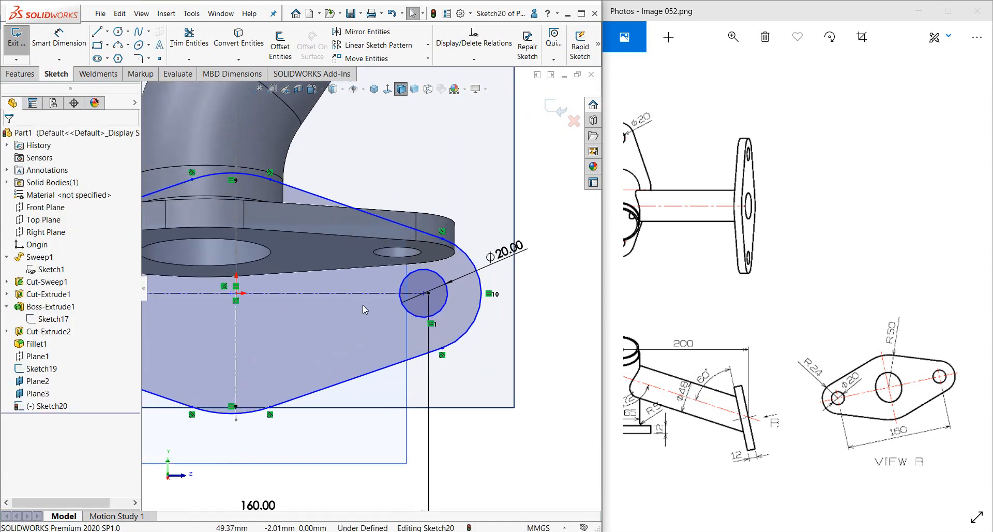
pyautogui.click(427, 294)
pyautogui.keyDown('ctrl'); pyautogui.click(424, 294); pyautogui.keyUp('ctrl')
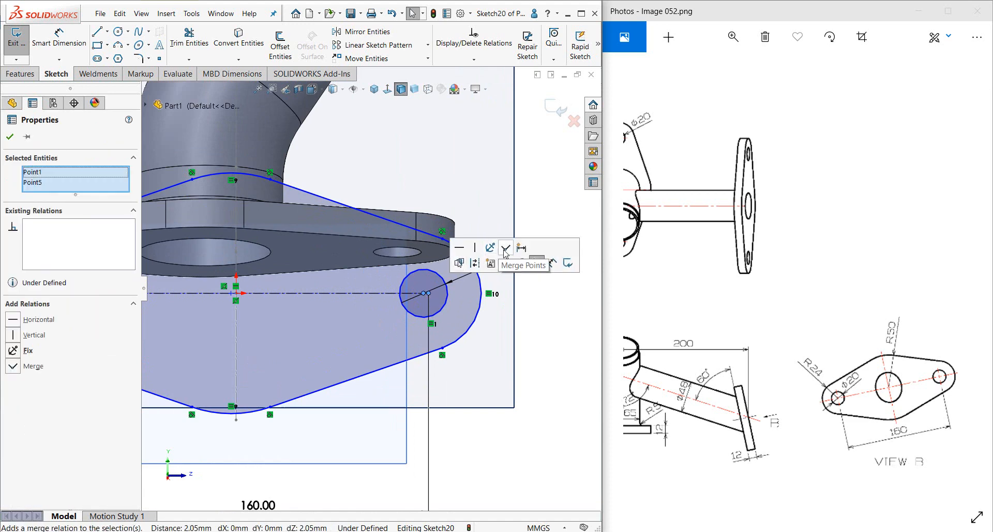
pyautogui.click(505, 252)
# - Merge the left hole's center with the left end point of the construction centerline
pyautogui.scroll(2, 374, 288)
pyautogui.scroll(-4, 182, 297)
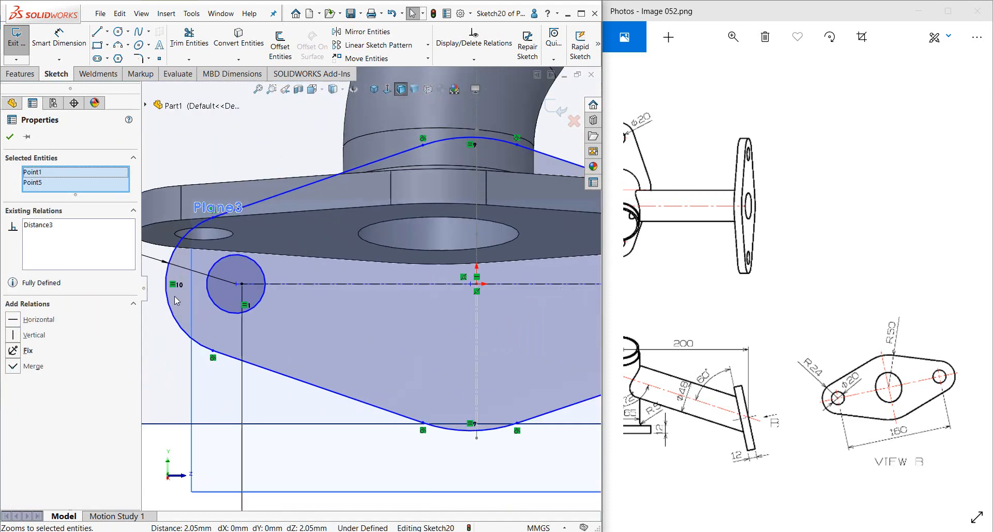
pyautogui.click(349, 275)
pyautogui.click(336, 275)
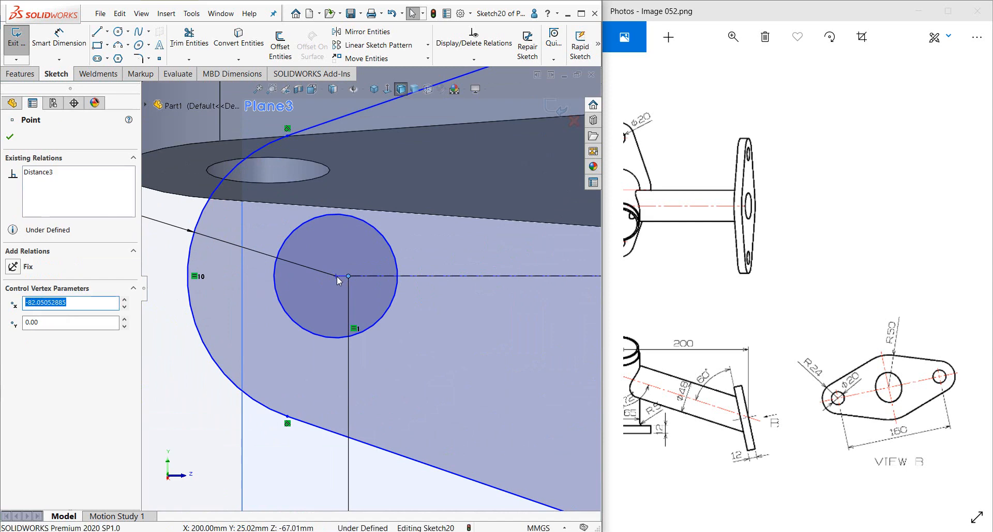
pyautogui.keyDown('ctrl'); pyautogui.click(348, 276); pyautogui.keyUp('ctrl')
pyautogui.click(416, 231)
pyautogui.scroll(3, 337, 311)
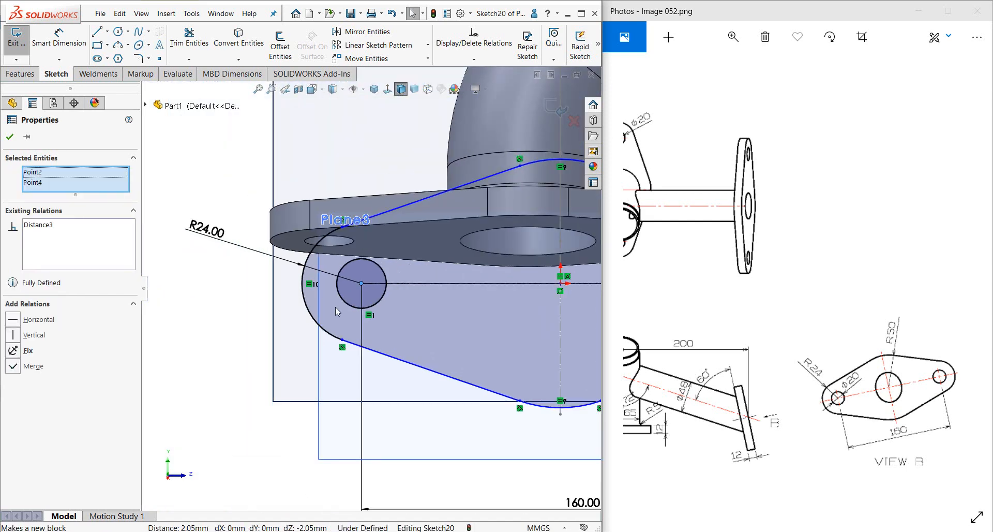
pyautogui.click(231, 323)
# - Dimension the radius of the second flange profile's upper arc as 50 mm
pyautogui.scroll(3, 231, 341)
pyautogui.moveTo(242, 412); pyautogui.dragTo(258, 294, button='right')
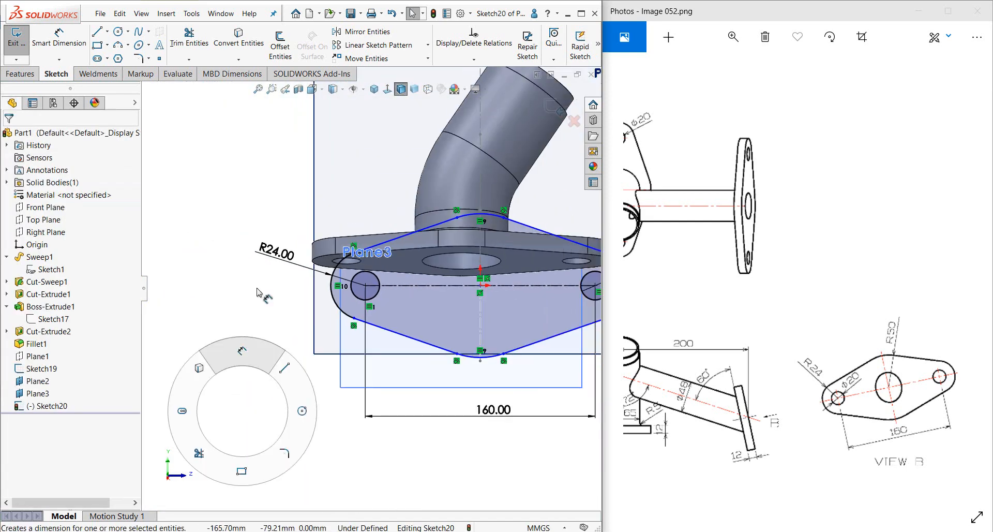
pyautogui.click(471, 216)
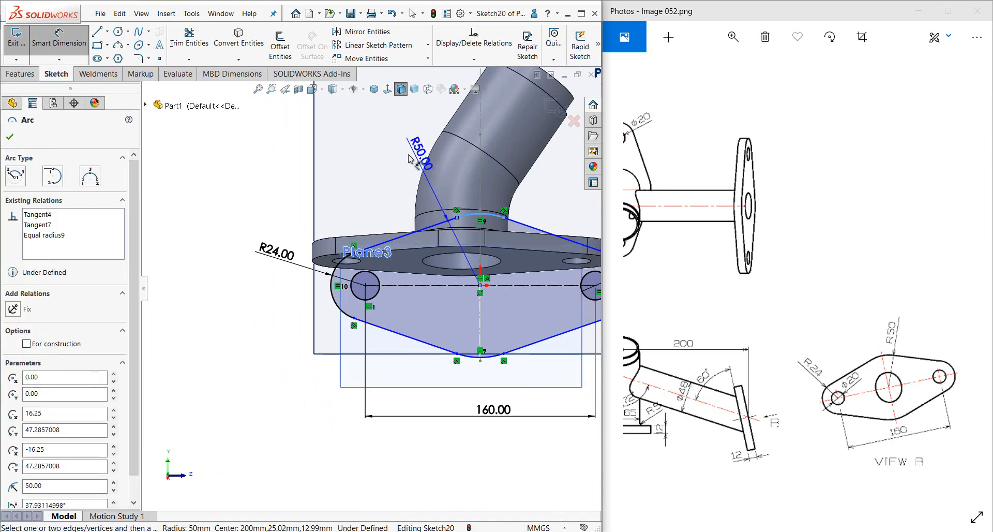
pyautogui.click(408, 156)
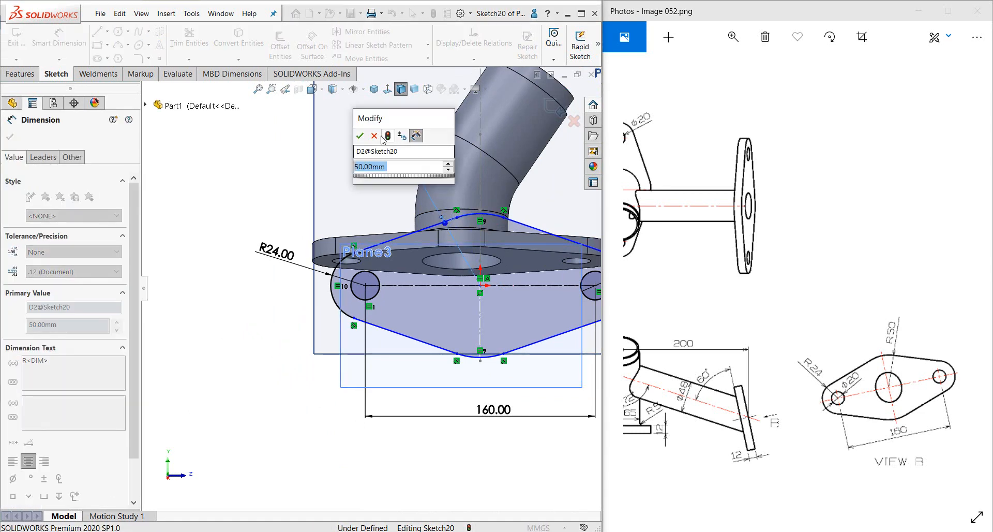
pyautogui.click(361, 136)
pyautogui.press('Escape')
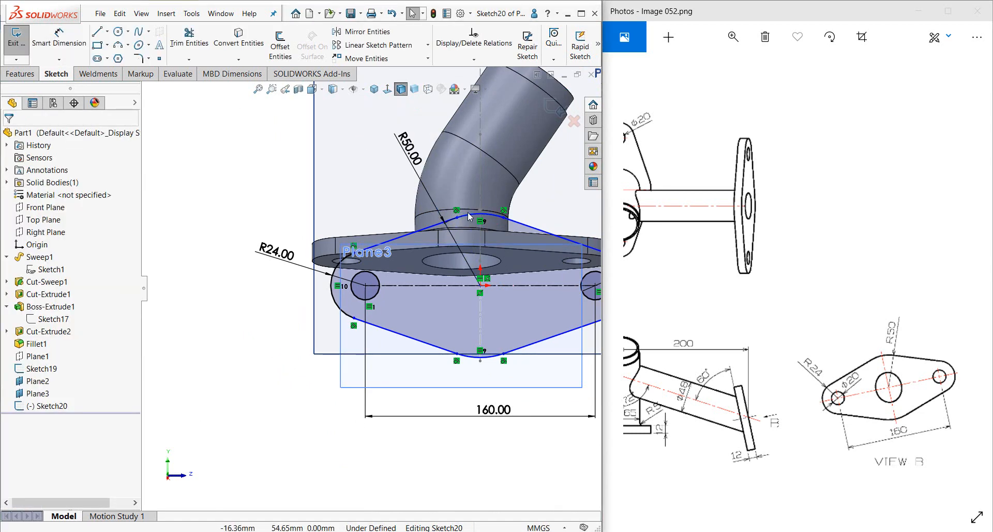
# - Check the equal relation between the upper and lower arcs of the flange profile
pyautogui.click(470, 216)
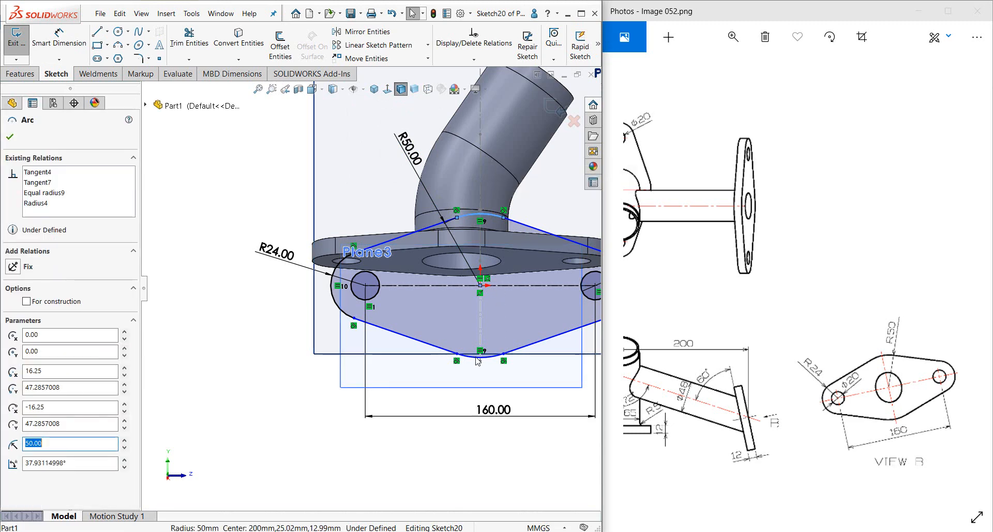
pyautogui.keyDown('ctrl'); pyautogui.click(477, 357); pyautogui.keyUp('ctrl')
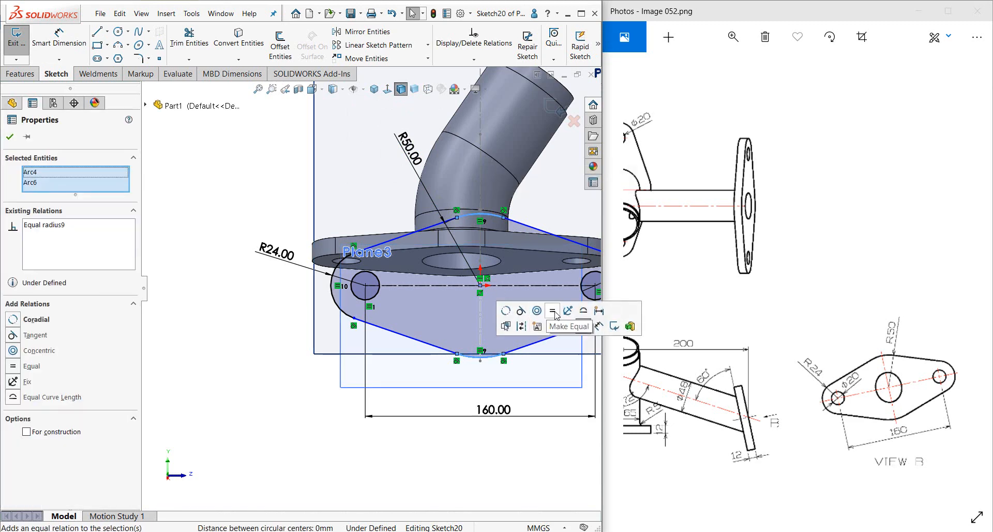
pyautogui.click(233, 363)
# - Shift the upper and lower arcs' shared center along the horizontal centerline and try to constrain it to that line
pyautogui.scroll(1, 369, 290)
pyautogui.scroll(-2, 477, 272)
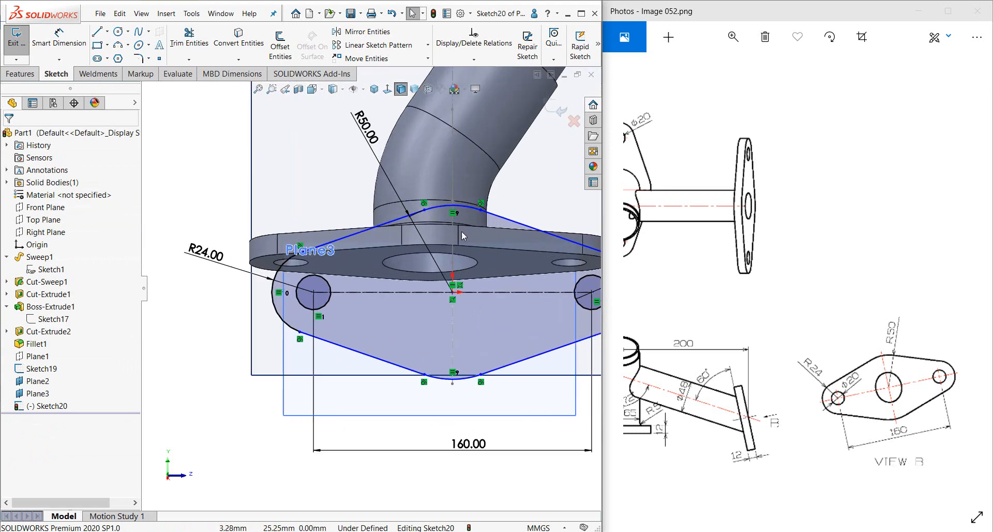
pyautogui.moveTo(481, 210)
pyautogui.mouseDown()
pyautogui.moveTo(485, 237)
pyautogui.moveTo(475, 233)
pyautogui.moveTo(505, 234)
pyautogui.moveTo(474, 292)
pyautogui.mouseUp()
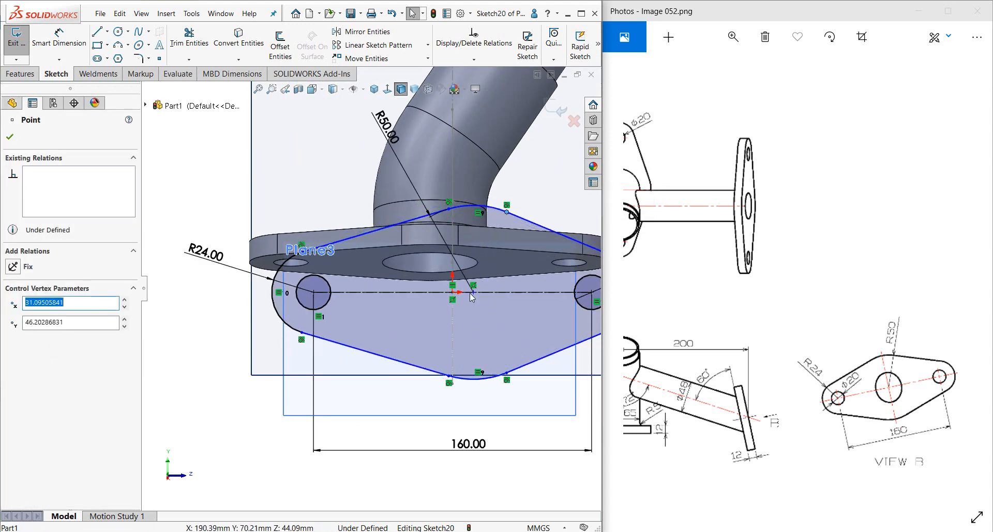
pyautogui.click(453, 293)
pyautogui.keyDown('ctrl'); pyautogui.click(474, 292); pyautogui.keyUp('ctrl')
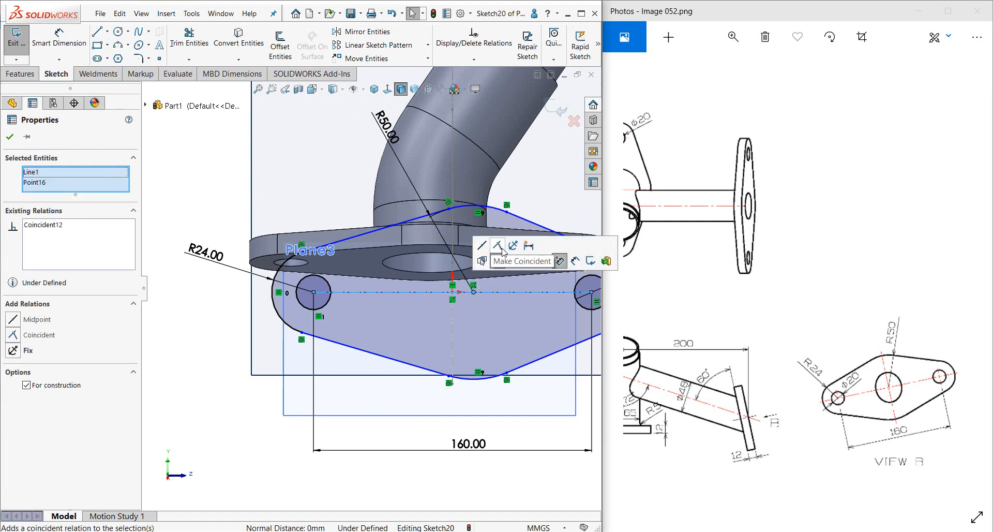
pyautogui.scroll(3, 432, 296)
pyautogui.scroll(-5, 437, 290)
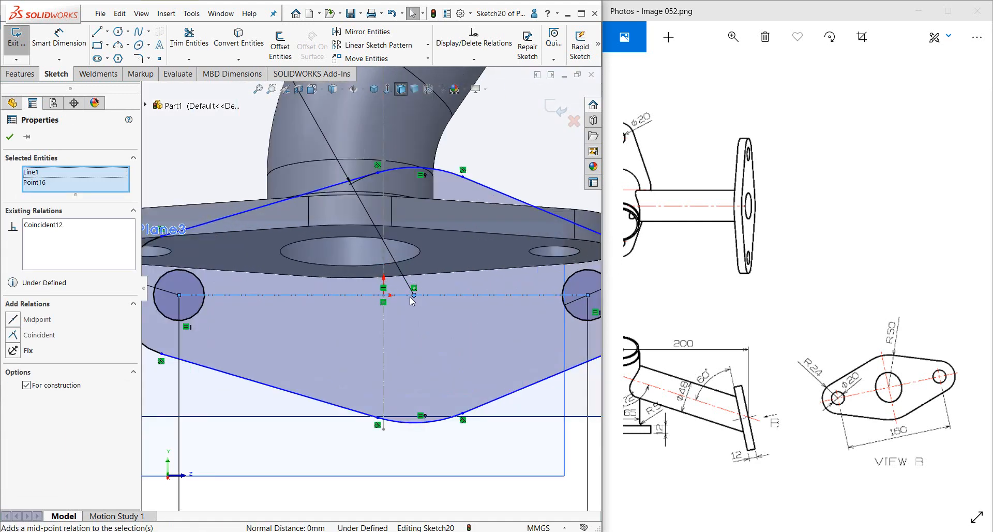
# - Make the shared center of the upper and lower arcs coincident with the end point of the branch axis sketch
pyautogui.keyDown('ctrl'); pyautogui.click(384, 297); pyautogui.keyUp('ctrl')
pyautogui.moveTo(384, 296); pyautogui.dragTo(401, 342, button='middle')
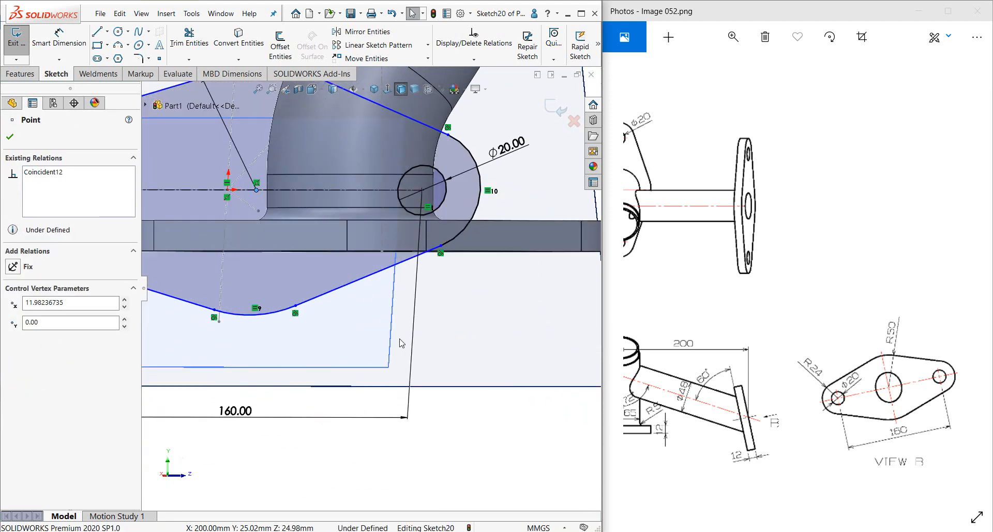
pyautogui.scroll(3, 375, 311)
pyautogui.scroll(-5, 283, 239)
pyautogui.keyDown('ctrl'); pyautogui.click(322, 251); pyautogui.keyUp('ctrl')
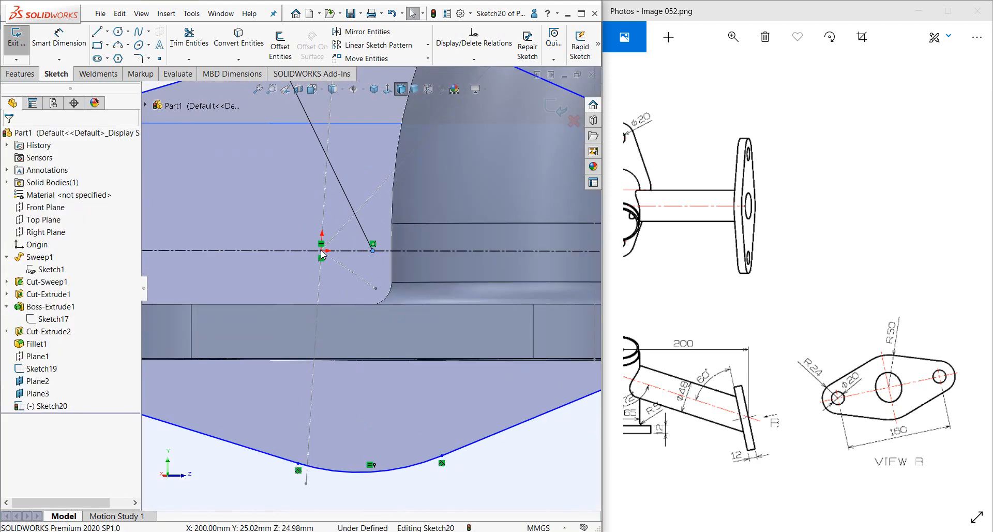
pyautogui.click(382, 206)
pyautogui.scroll(5, 400, 278)
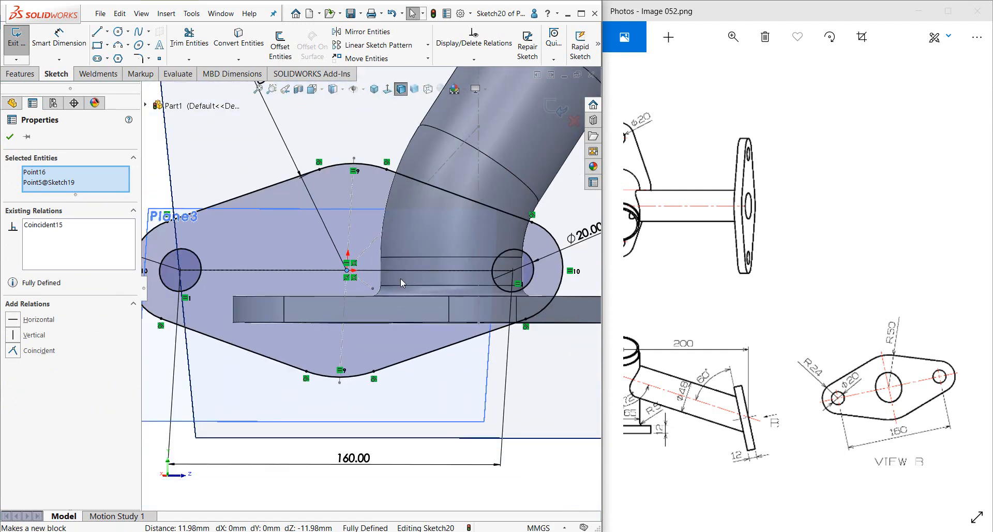
pyautogui.moveTo(400, 278)
pyautogui.mouseDown(button='middle')
pyautogui.moveTo(404, 389)
pyautogui.moveTo(451, 415)
pyautogui.moveTo(340, 410)
pyautogui.moveTo(240, 437)
pyautogui.moveTo(260, 383)
pyautogui.mouseUp(button='middle')
pyautogui.scroll(3, 430, 245)
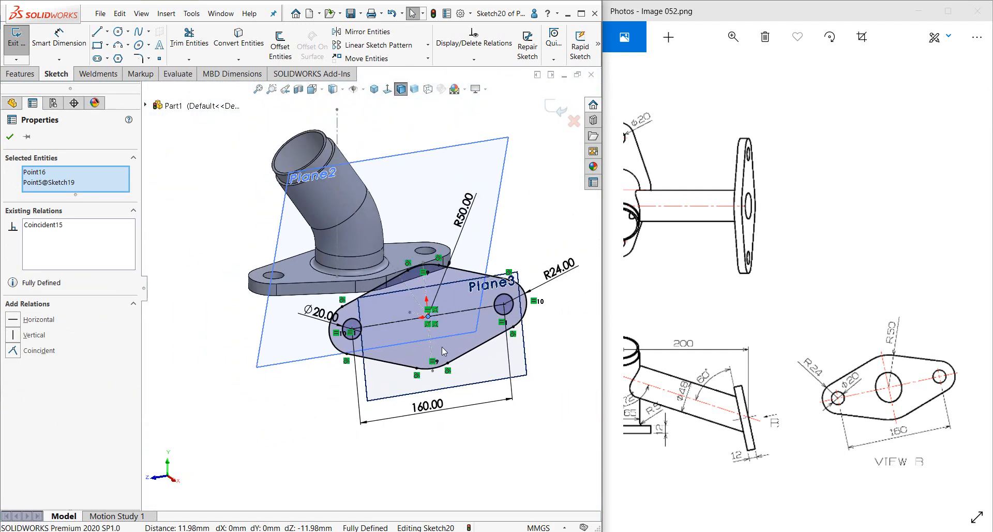
pyautogui.click(9, 135)
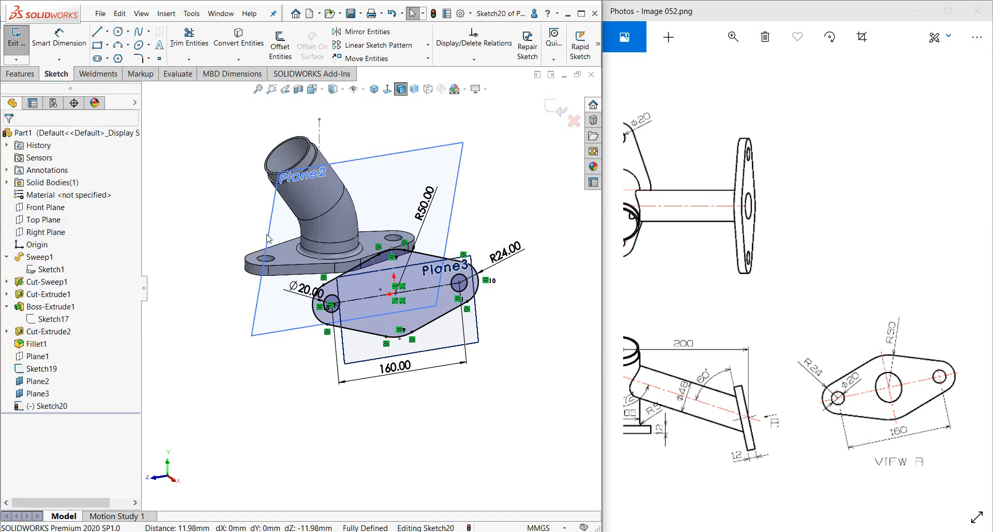
# - Hide the sketch relation symbols in the graphics area
pyautogui.click(365, 90)
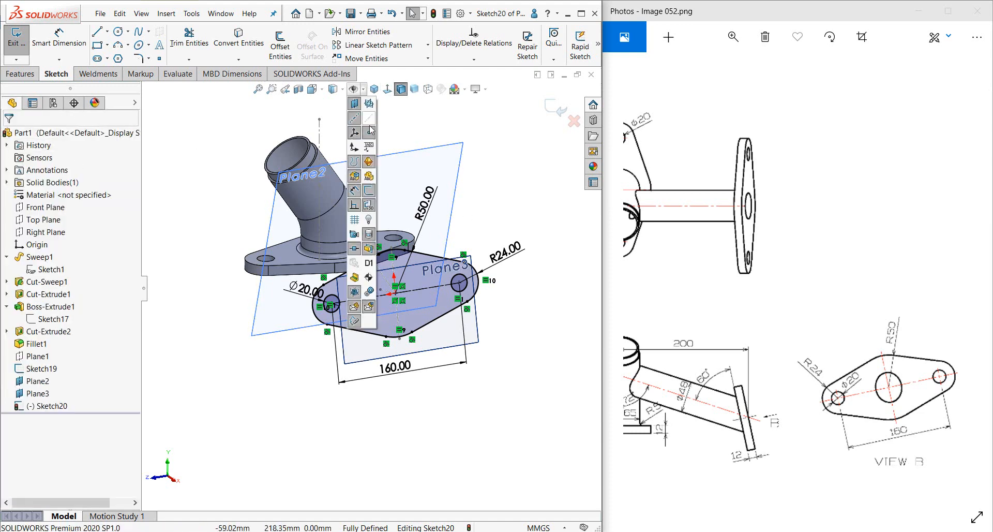
pyautogui.click(358, 207)
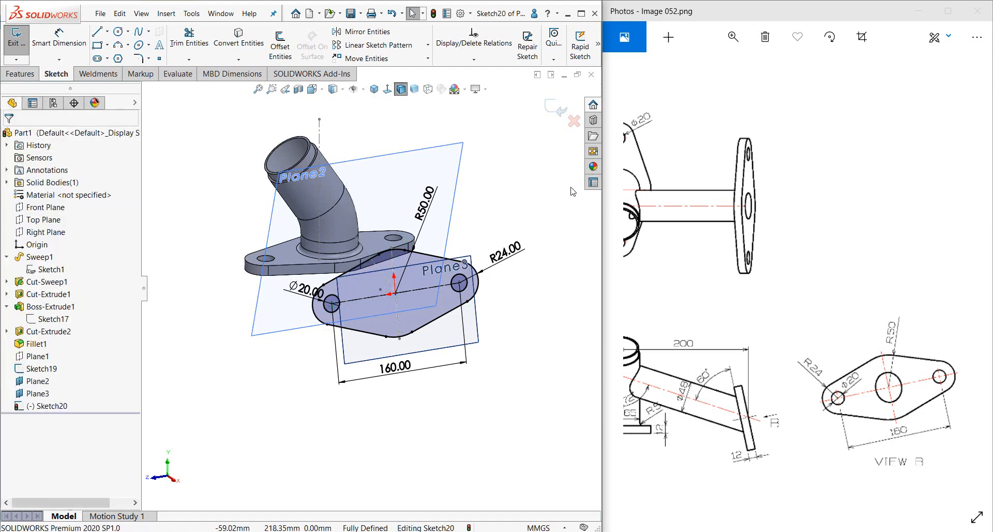
pyautogui.click(392, 217)
pyautogui.rightClick(446, 160)
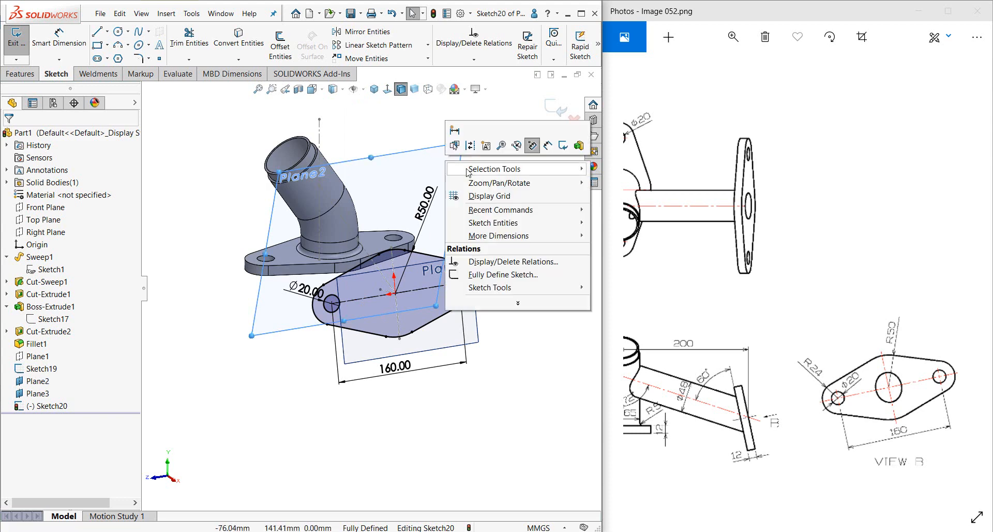
pyautogui.press('Escape')
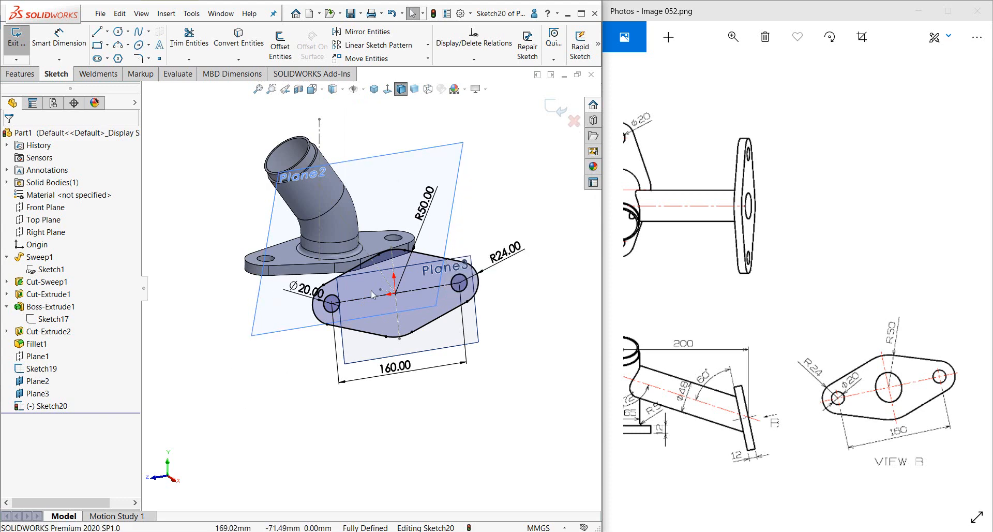
pyautogui.rightClick(397, 164)
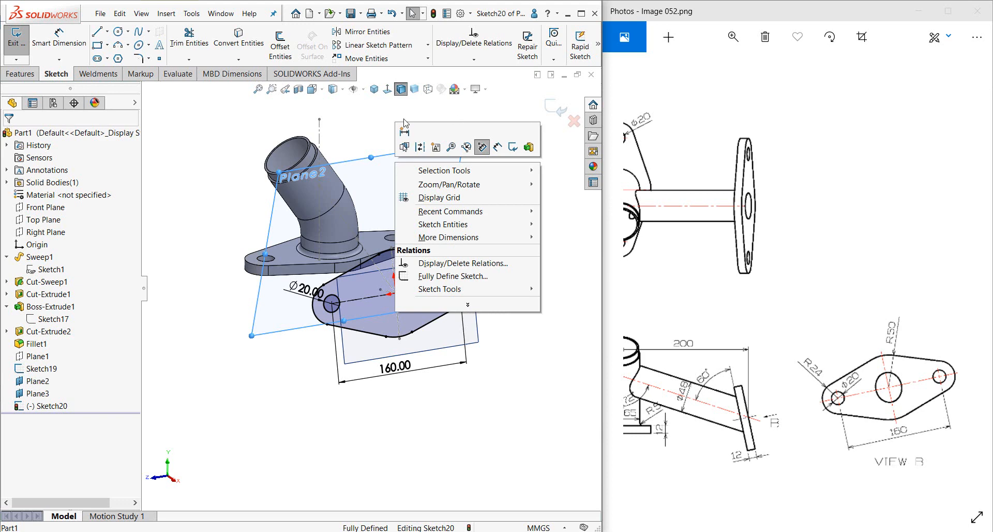
pyautogui.click(379, 113)
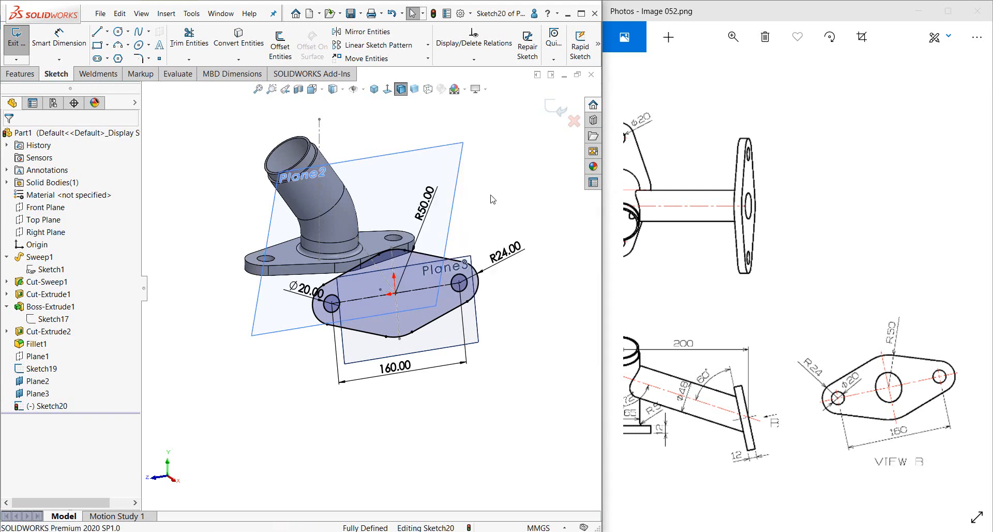
# - Extrude the second flange profile 12 mm blind in the reversed direction and hide Plane3
pyautogui.click(19, 74)
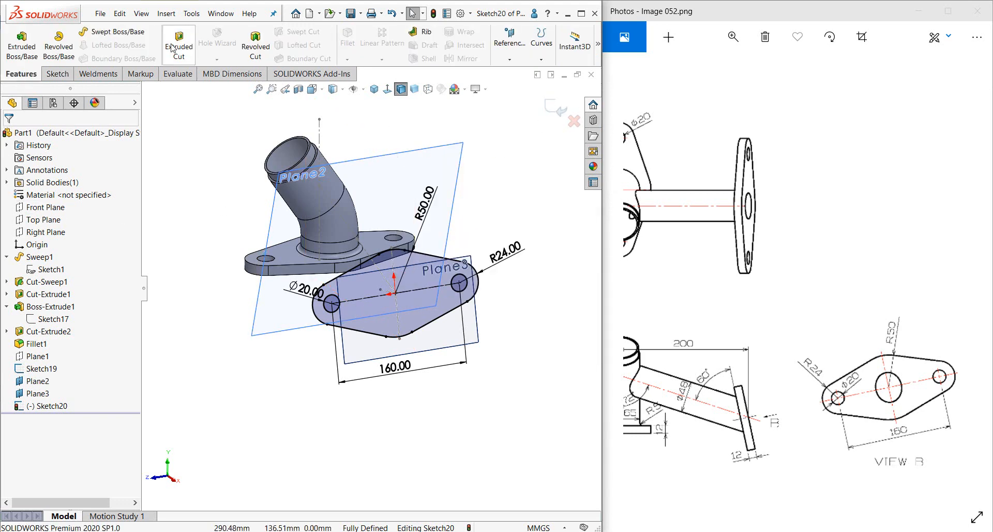
pyautogui.click(18, 46)
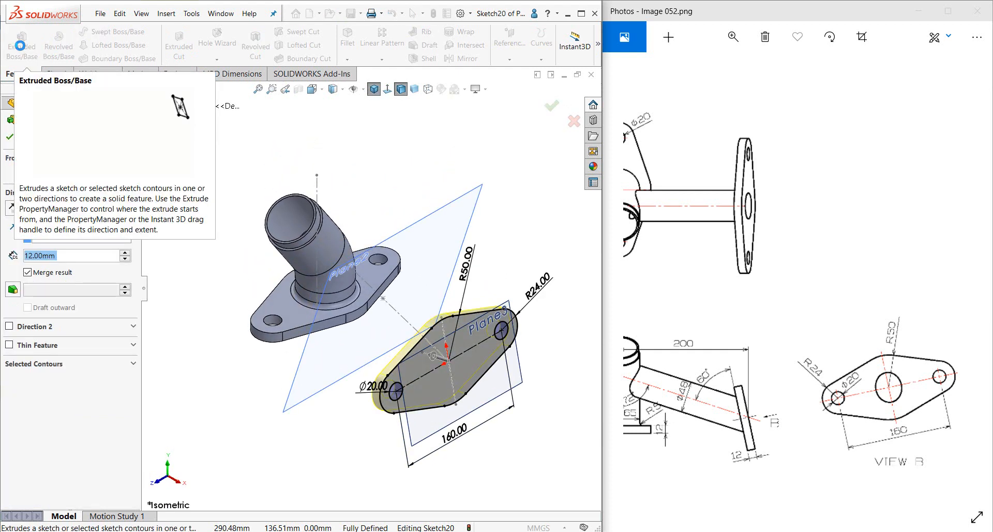
pyautogui.click(13, 208)
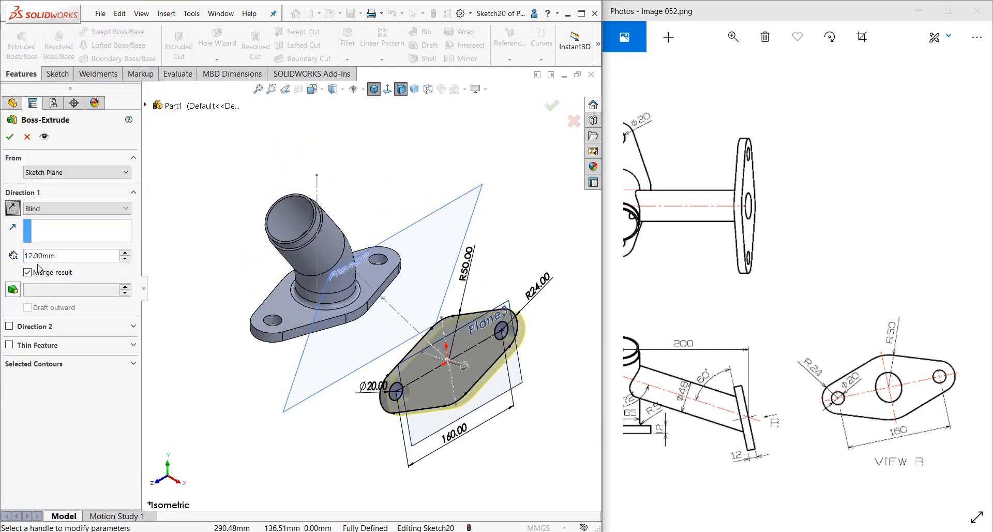
pyautogui.click(9, 137)
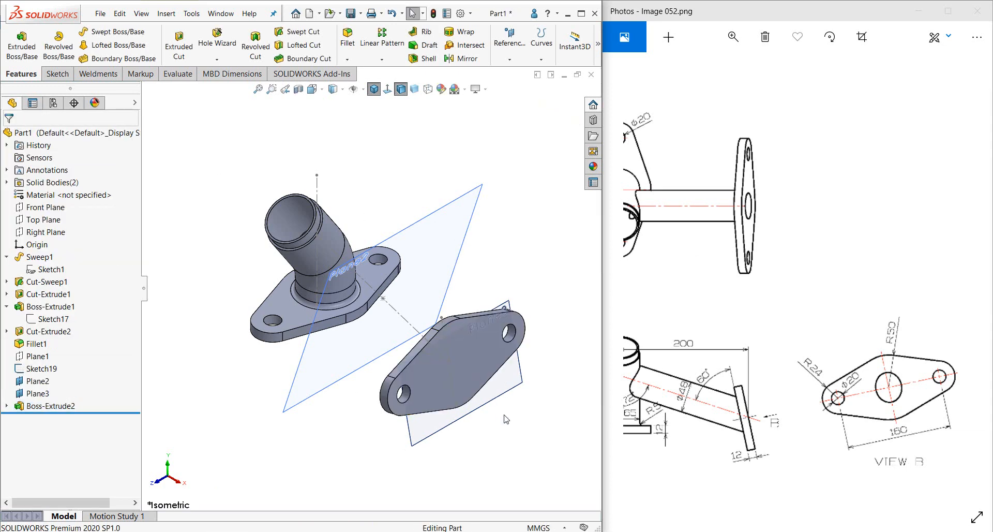
pyautogui.click(509, 389)
pyautogui.click(544, 356)
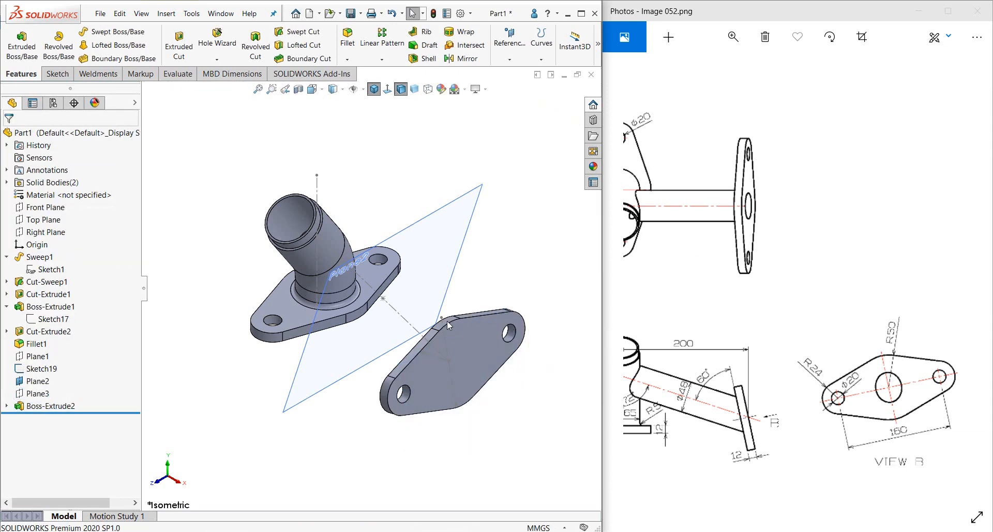
# - Start a sketch on Plane2 and draw a circle about 63 mm in diameter centered on the sketch origin
pyautogui.scroll(2, 471, 278)
pyautogui.moveTo(471, 280); pyautogui.dragTo(401, 233, button='middle')
pyautogui.click(391, 241)
pyautogui.click(448, 207)
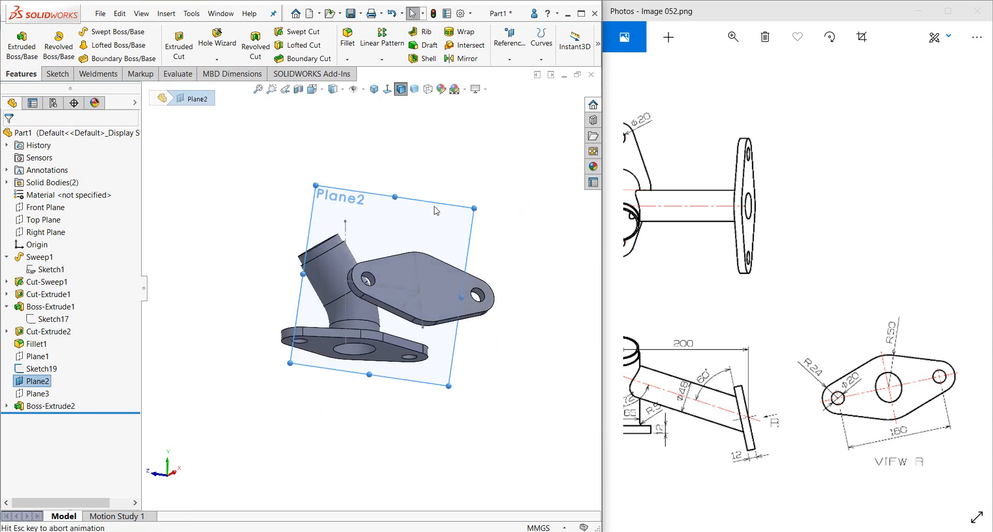
pyautogui.click(118, 31)
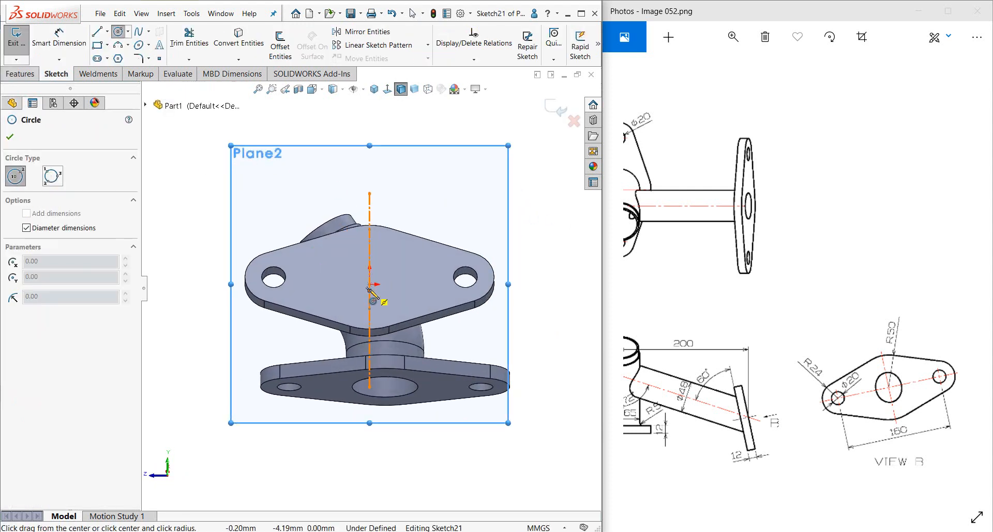
pyautogui.moveTo(370, 284); pyautogui.dragTo(370, 321)
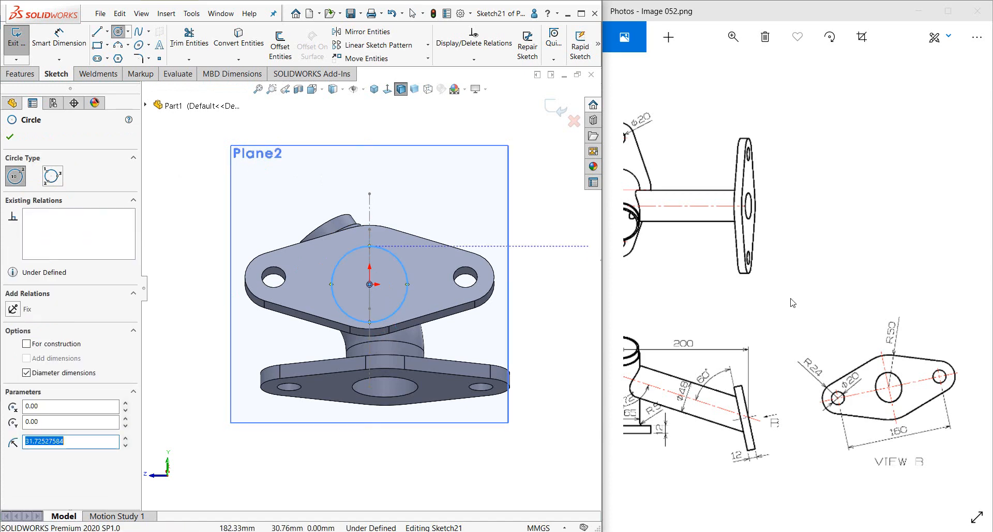
# - Set the diameter of the circle on Plane2 to 48 mm
pyautogui.moveTo(163, 305); pyautogui.dragTo(194, 200, button='right')
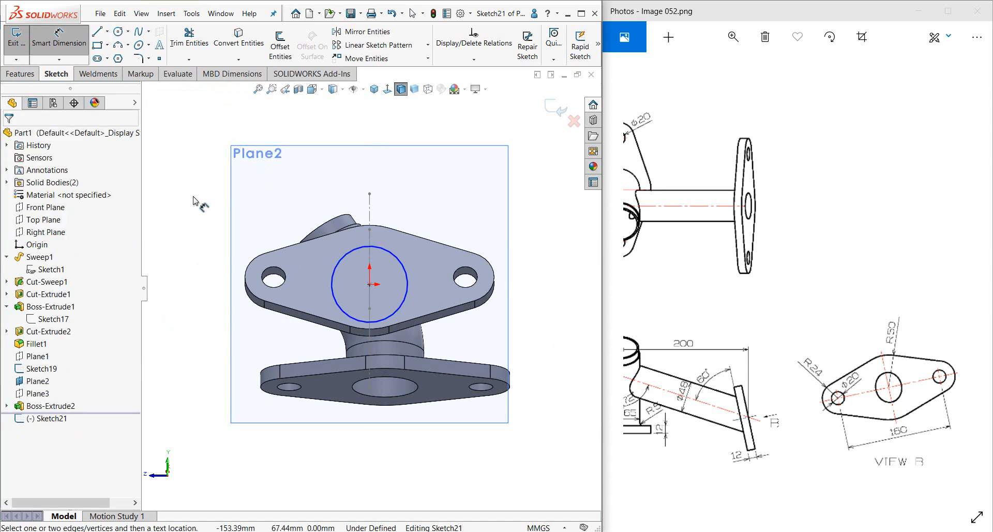
pyautogui.click(344, 257)
pyautogui.click(297, 199)
pyautogui.write('48')
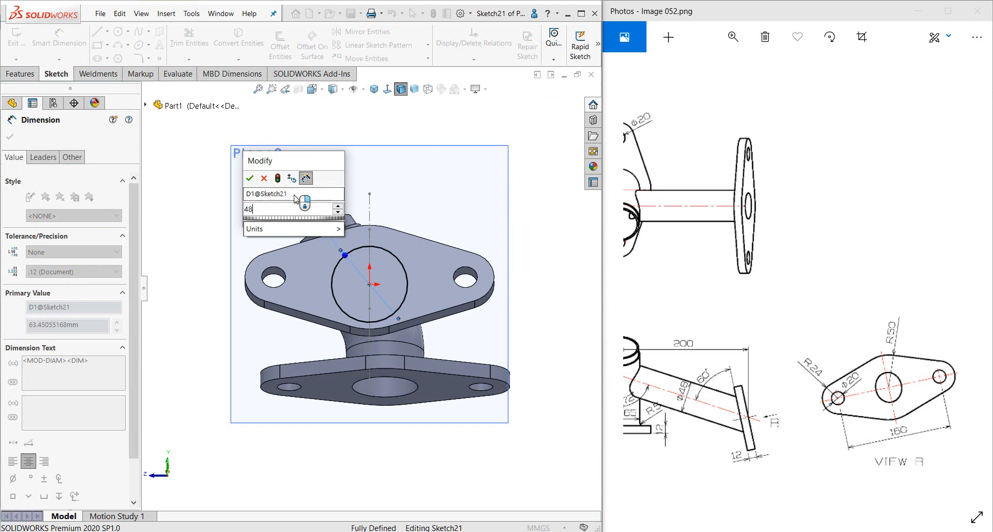
pyautogui.press('Return')
pyautogui.press('Escape')
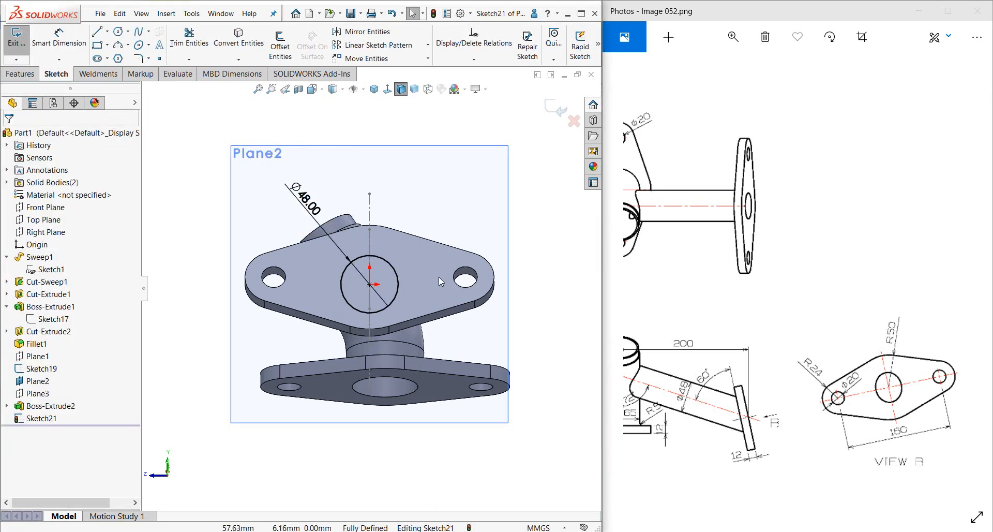
# - Try to extrude the 48 mm circle Up To Next in both directions with Merge result
pyautogui.moveTo(439, 278)
pyautogui.mouseDown(button='middle')
pyautogui.moveTo(539, 334)
pyautogui.moveTo(496, 321)
pyautogui.mouseUp(button='middle')
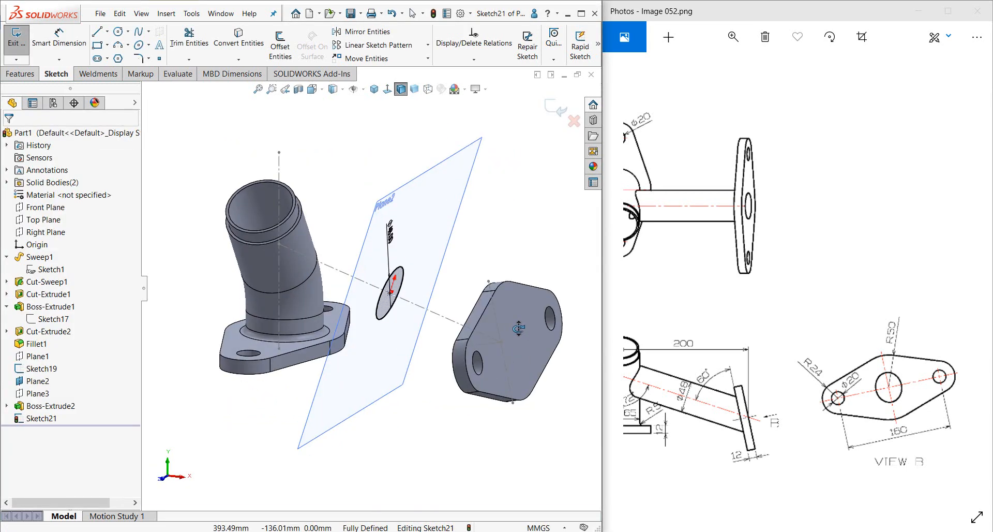
pyautogui.click(21, 73)
pyautogui.click(21, 45)
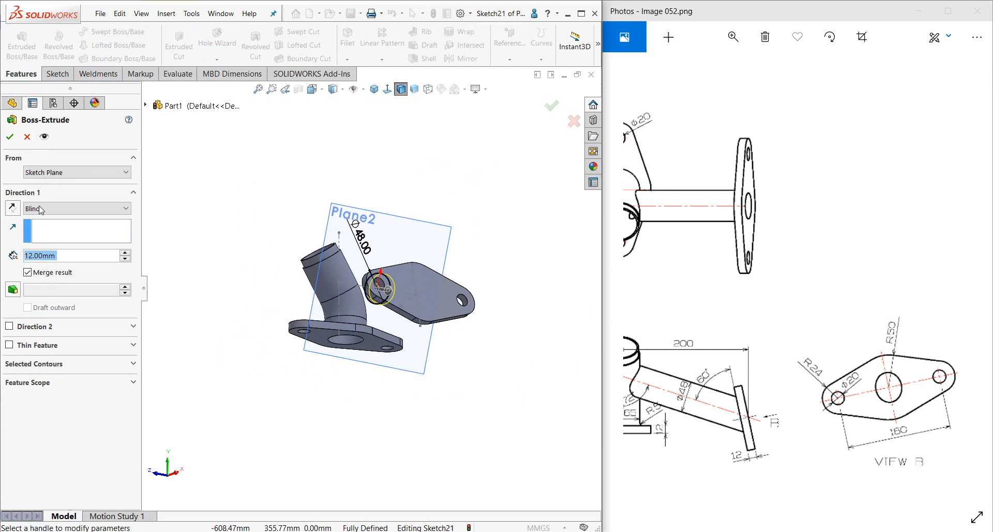
pyautogui.click(43, 208)
pyautogui.click(46, 238)
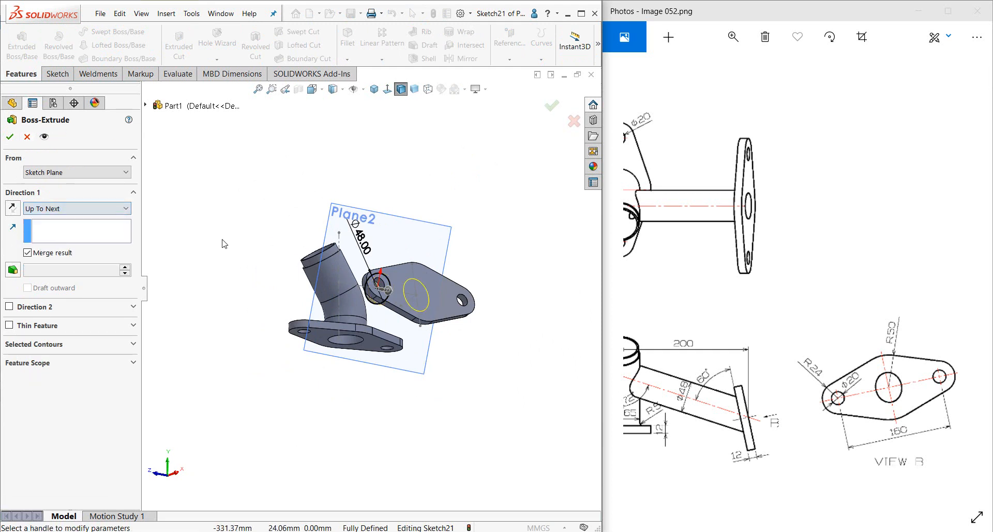
pyautogui.moveTo(243, 257); pyautogui.dragTo(76, 235, button='middle')
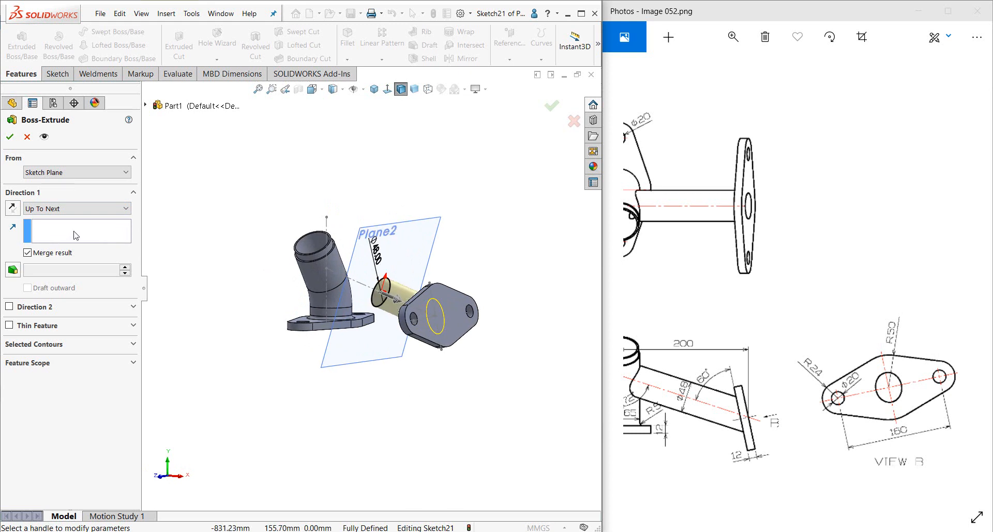
pyautogui.click(10, 307)
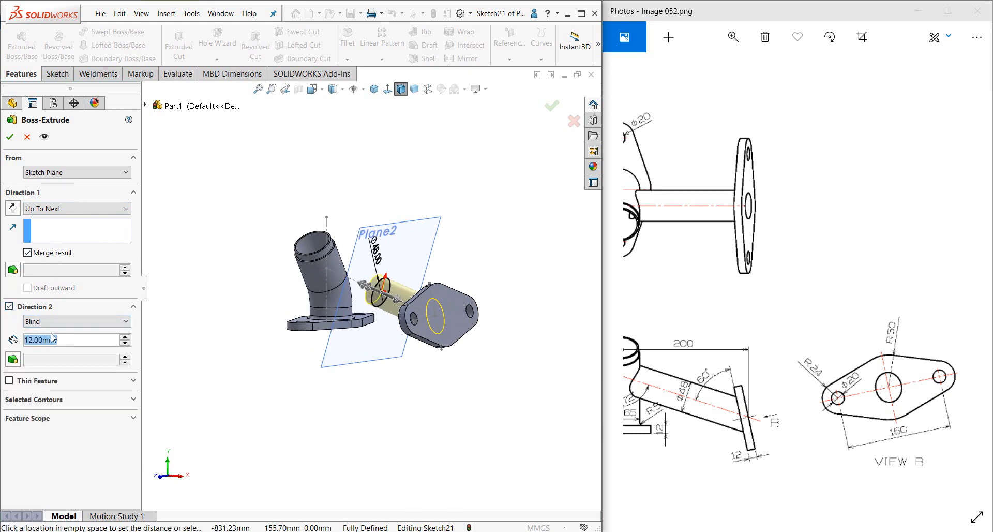
pyautogui.click(66, 322)
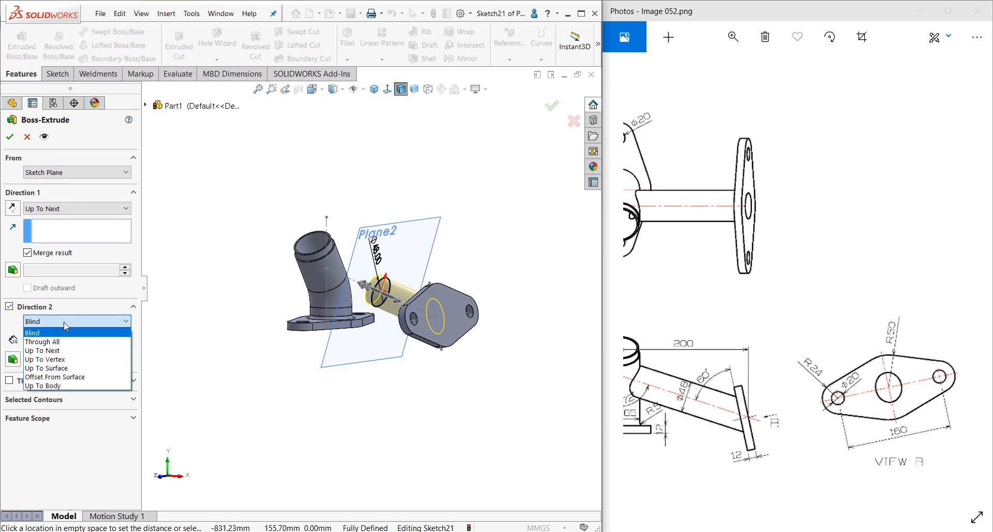
pyautogui.click(58, 356)
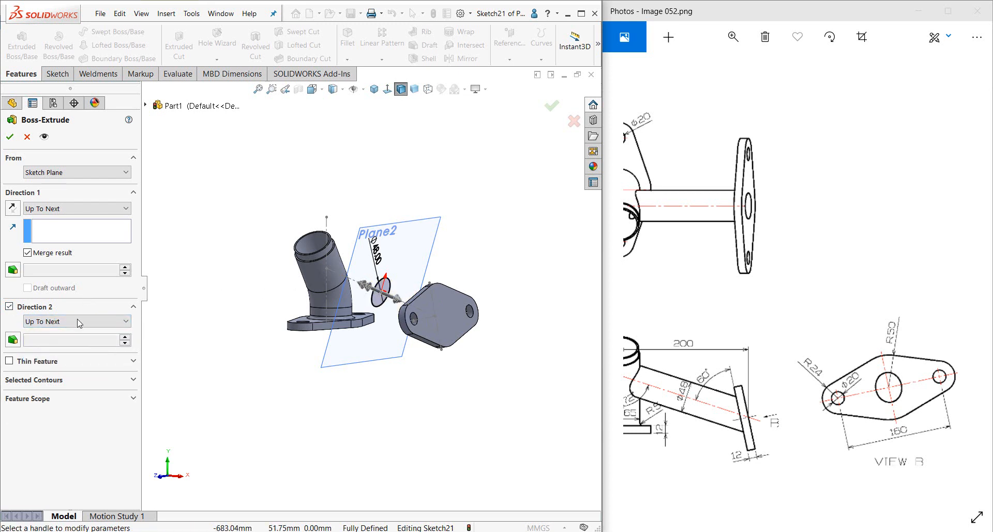
pyautogui.scroll(-2, 297, 330)
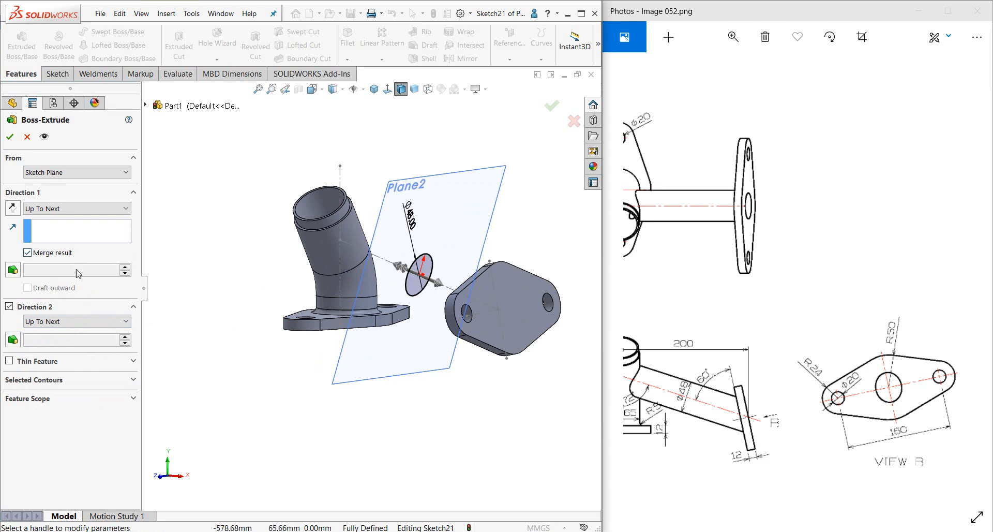
pyautogui.click(9, 137)
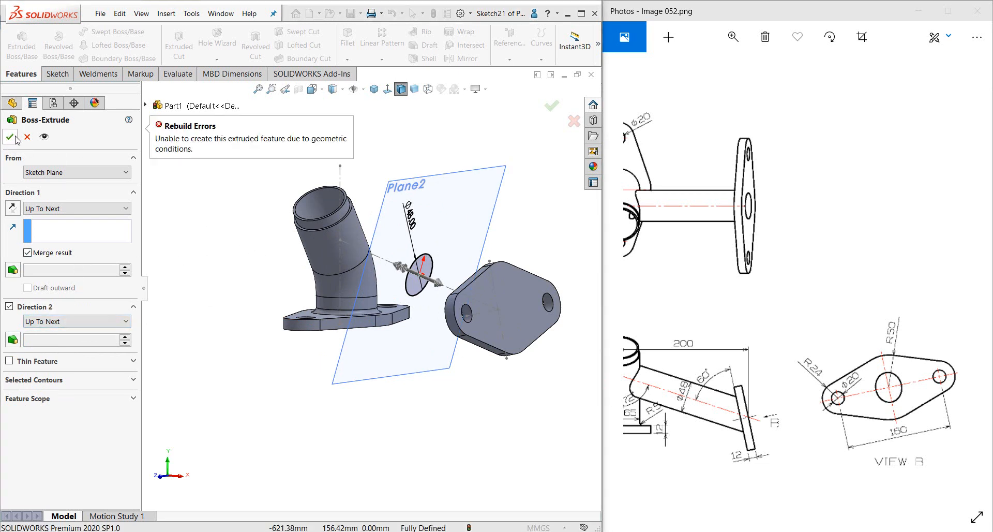
# - Try ending Direction 2 of the circle's extrusion Up To Surface on the bent pipe's outer face, and cancel the extrusion
pyautogui.click(29, 253)
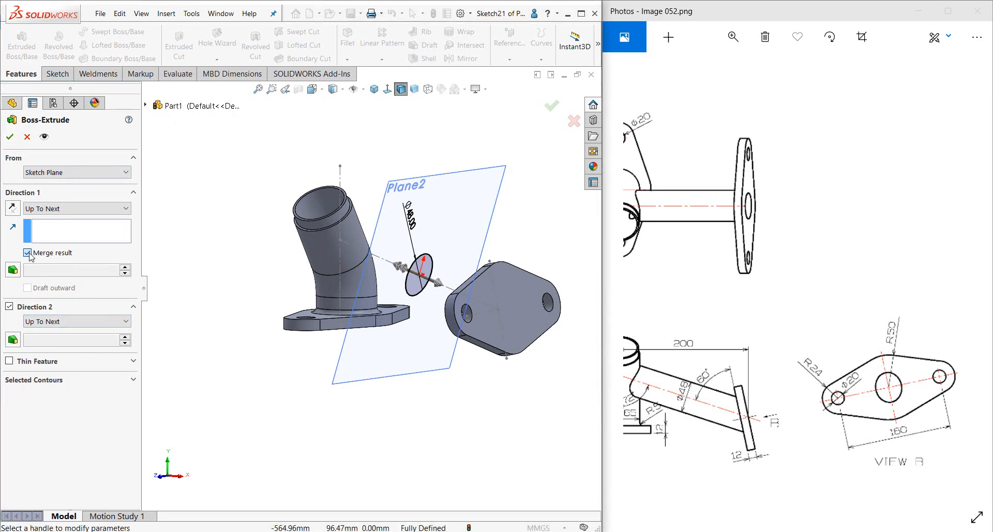
pyautogui.click(9, 306)
pyautogui.moveTo(251, 232); pyautogui.dragTo(250, 255, button='middle')
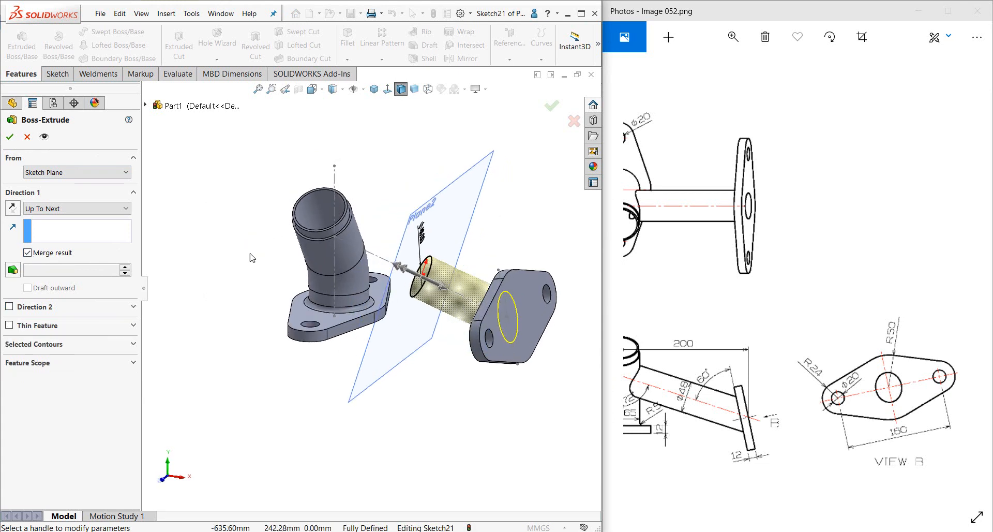
pyautogui.click(9, 307)
pyautogui.click(62, 321)
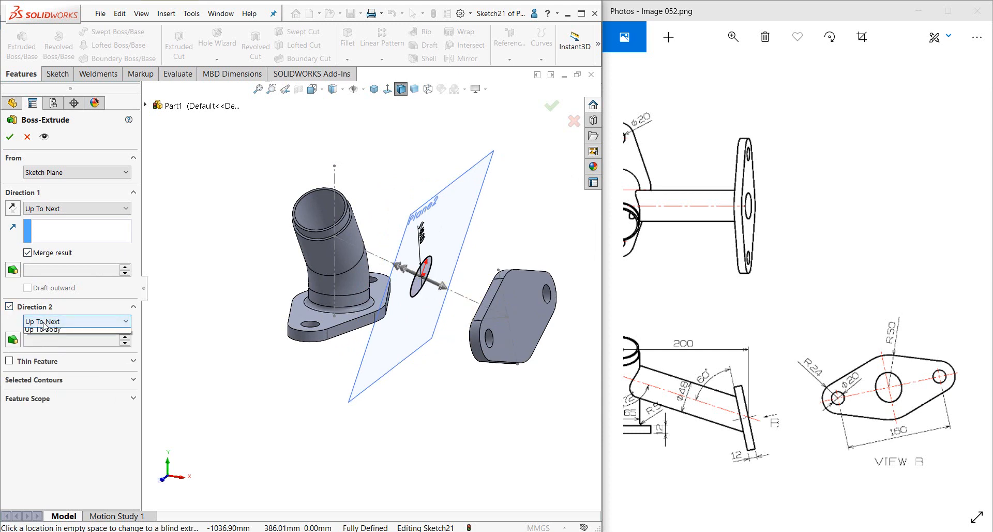
pyautogui.click(53, 366)
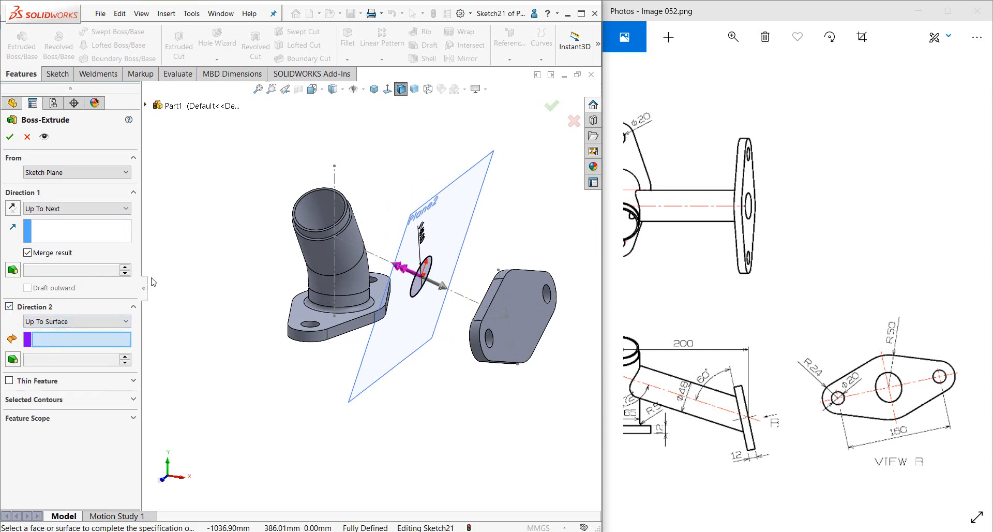
pyautogui.click(352, 261)
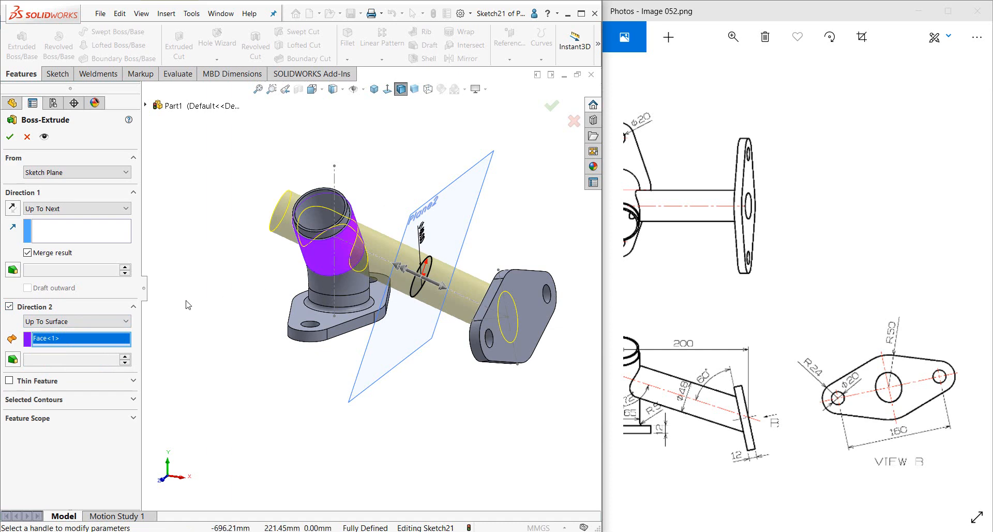
pyautogui.click(27, 137)
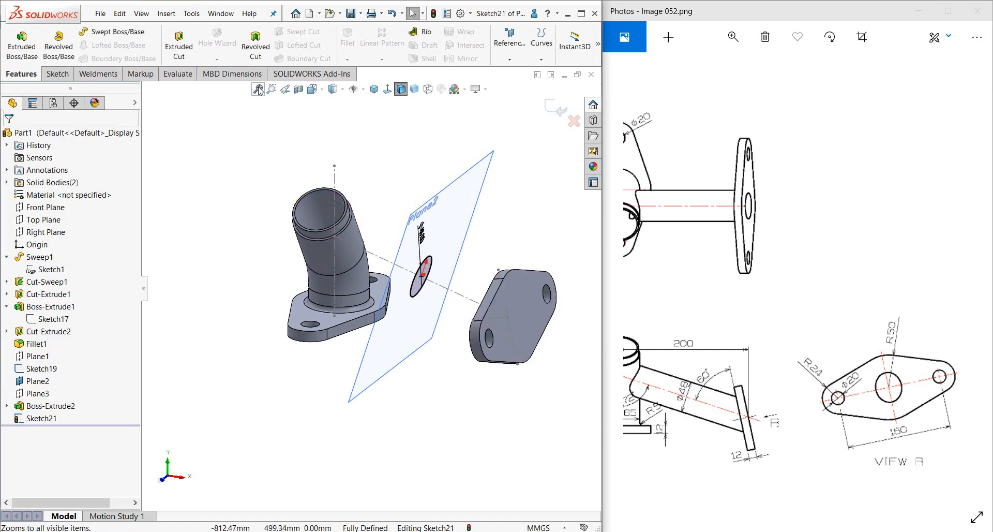
# - Extrude the 48 mm circle Up To Next toward the second flange with Merge result
pyautogui.click(32, 52)
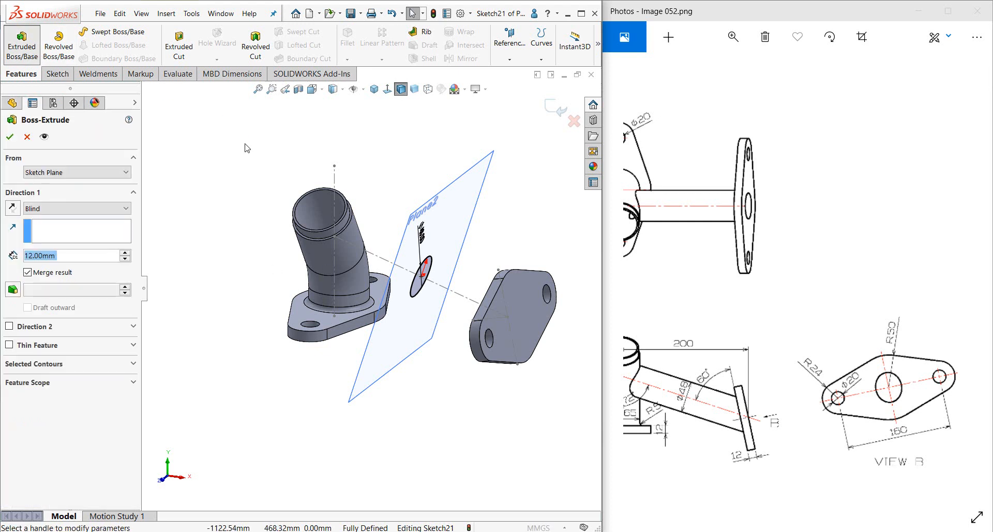
pyautogui.click(48, 208)
pyautogui.click(62, 243)
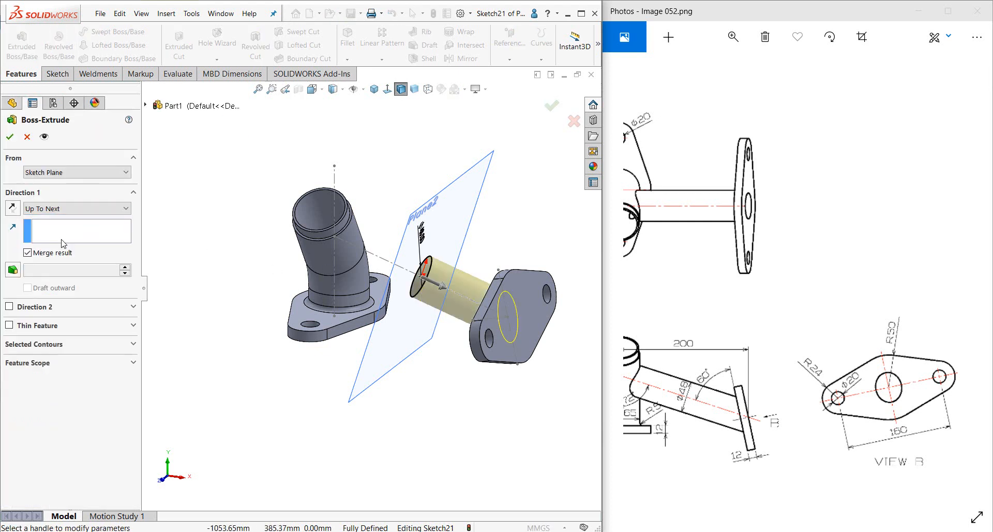
pyautogui.click(10, 136)
# - Start a sketch on the free end face of the 48 mm branch, using its circular edge as the profile
pyautogui.moveTo(344, 231); pyautogui.dragTo(426, 266, button='middle')
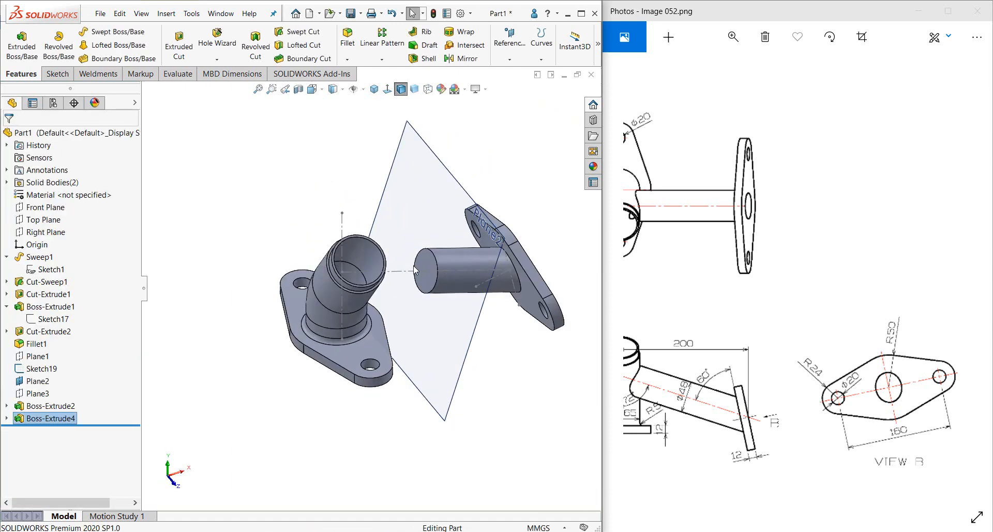
pyautogui.click(427, 268)
pyautogui.click(472, 217)
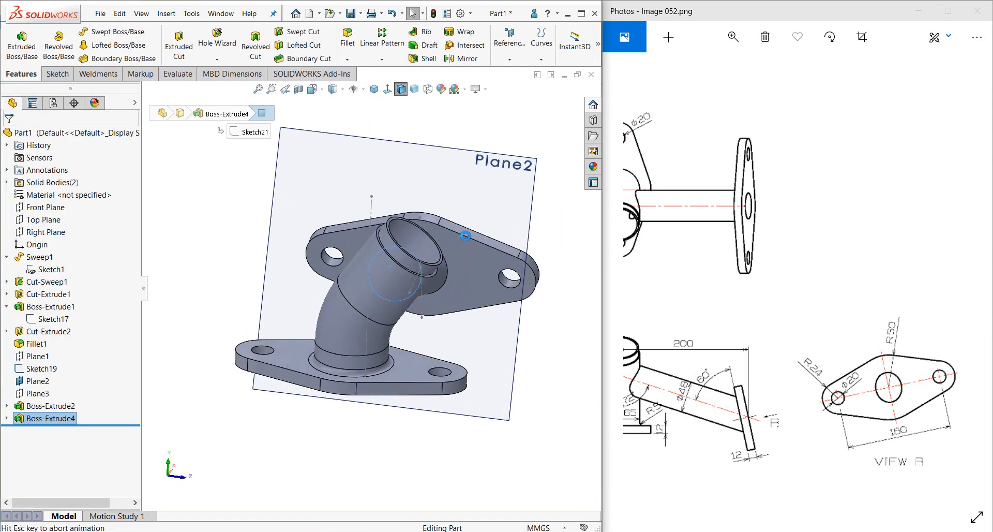
pyautogui.moveTo(476, 151); pyautogui.dragTo(393, 150, button='middle')
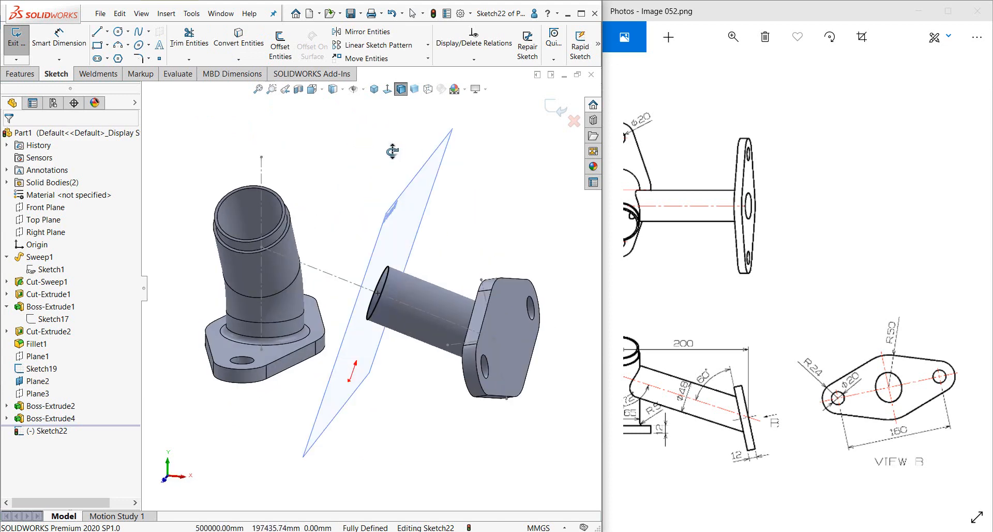
# - Try to extrude the branch's end circle Up To Next toward the bent pipe, and cancel the extrusion
pyautogui.click(20, 74)
pyautogui.click(21, 44)
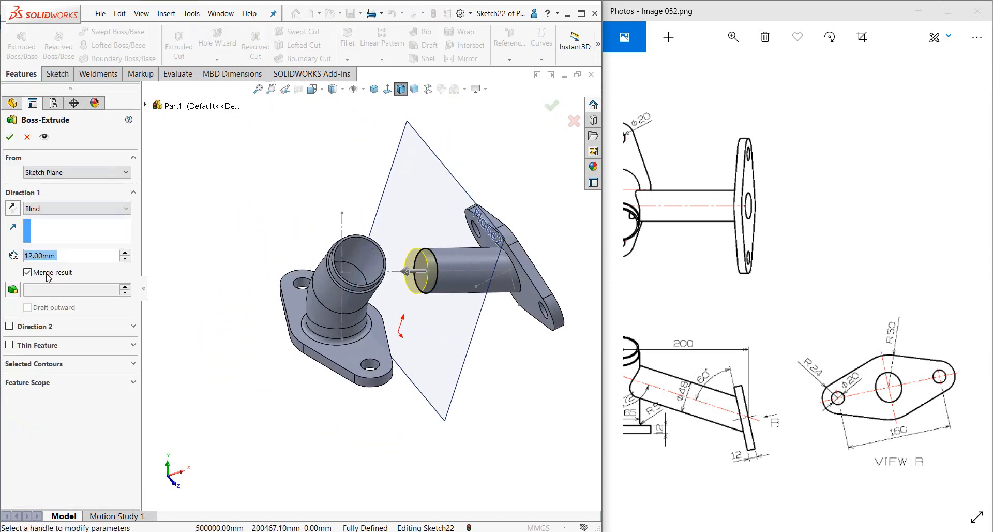
pyautogui.click(49, 208)
pyautogui.click(50, 238)
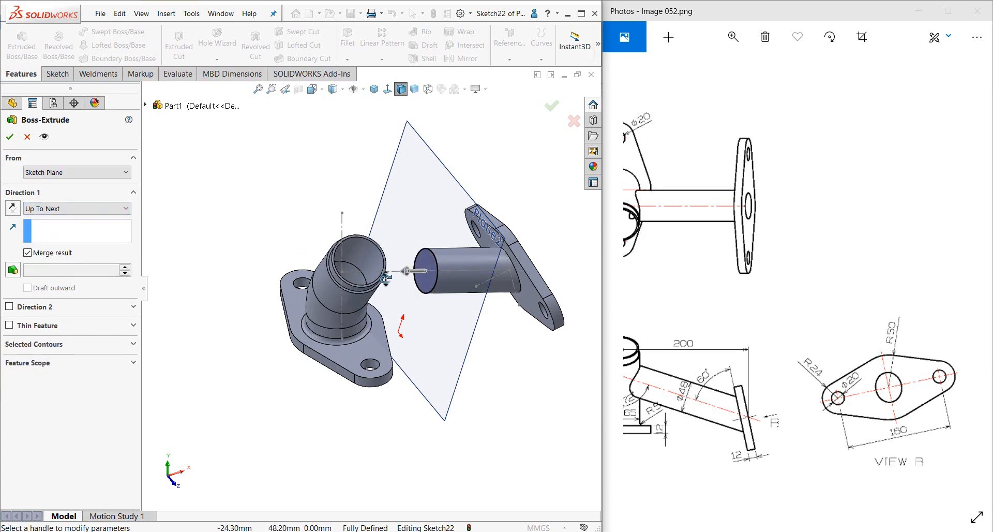
pyautogui.moveTo(386, 278); pyautogui.dragTo(289, 266, button='middle')
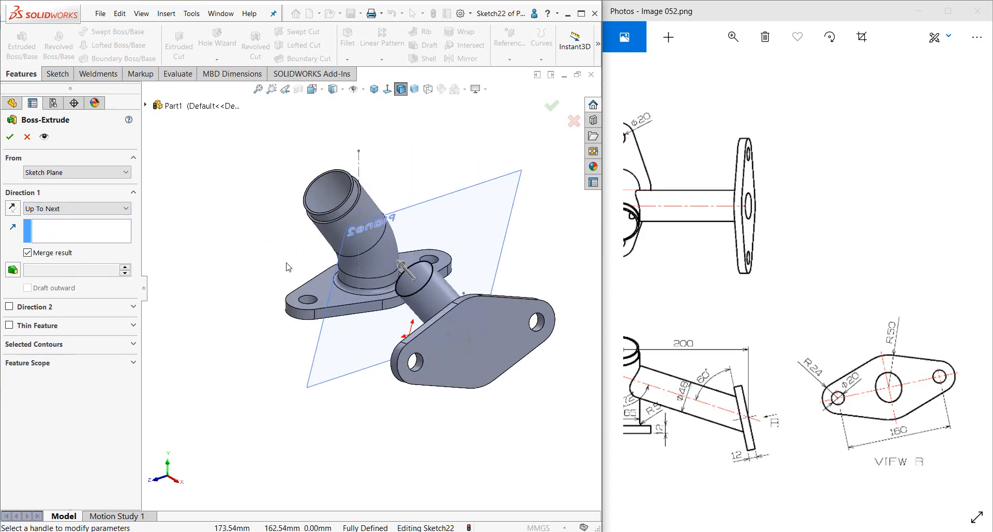
pyautogui.click(27, 137)
pyautogui.scroll(2, 371, 237)
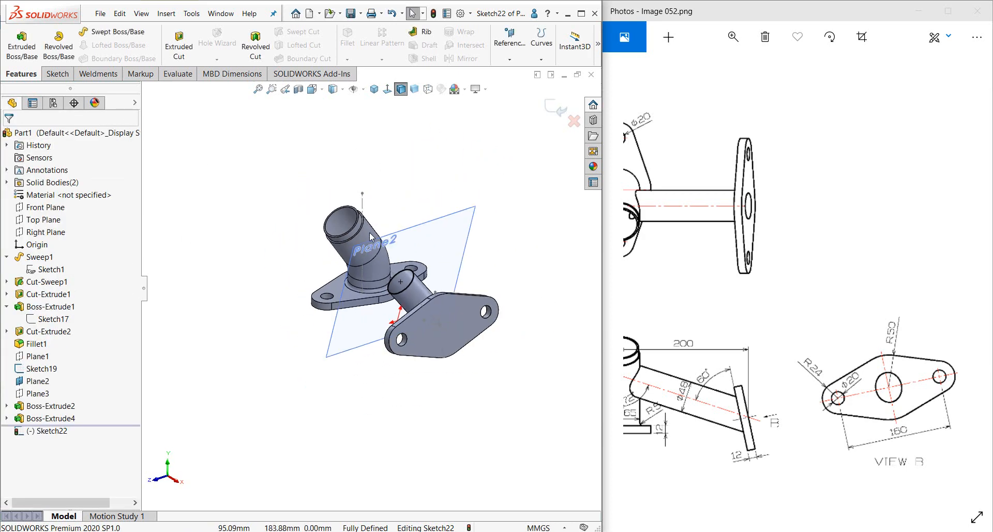
# - Start a blind extrusion of the branch's end circle toward the bent pipe with a depth of 89 mm
pyautogui.scroll(-2, 388, 239)
pyautogui.moveTo(483, 291); pyautogui.dragTo(440, 296, button='middle')
pyautogui.hotkey('ctrl', '7')
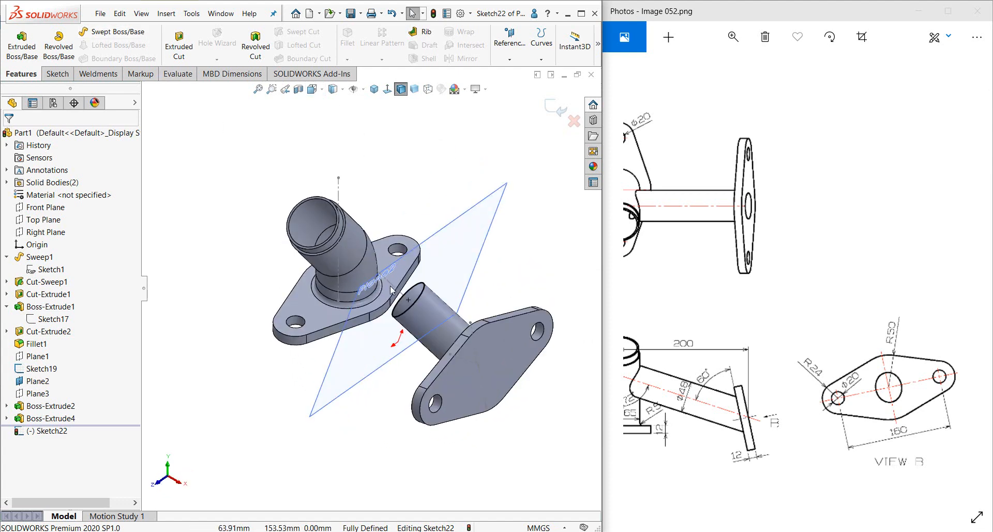
pyautogui.scroll(-2, 391, 288)
pyautogui.hotkey('ctrl', '8')
pyautogui.click(19, 41)
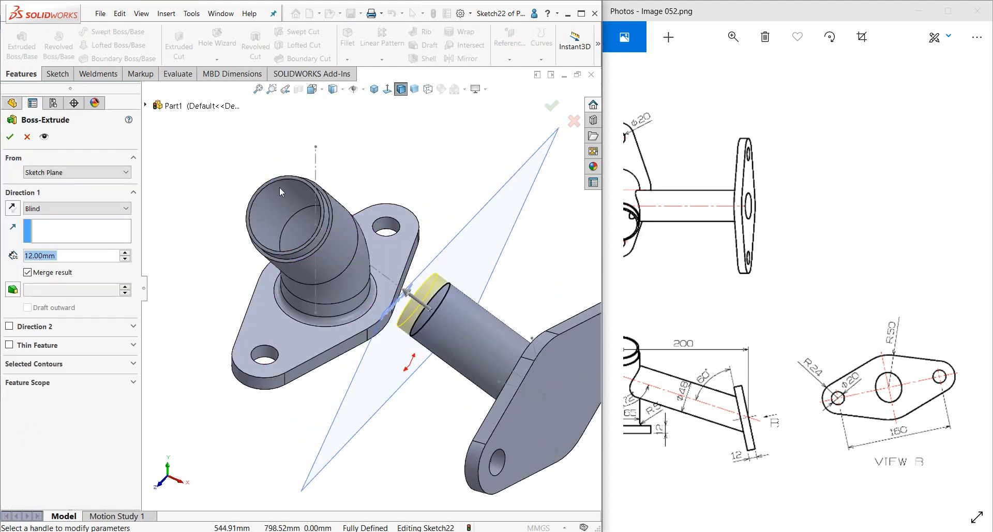
pyautogui.click(406, 293)
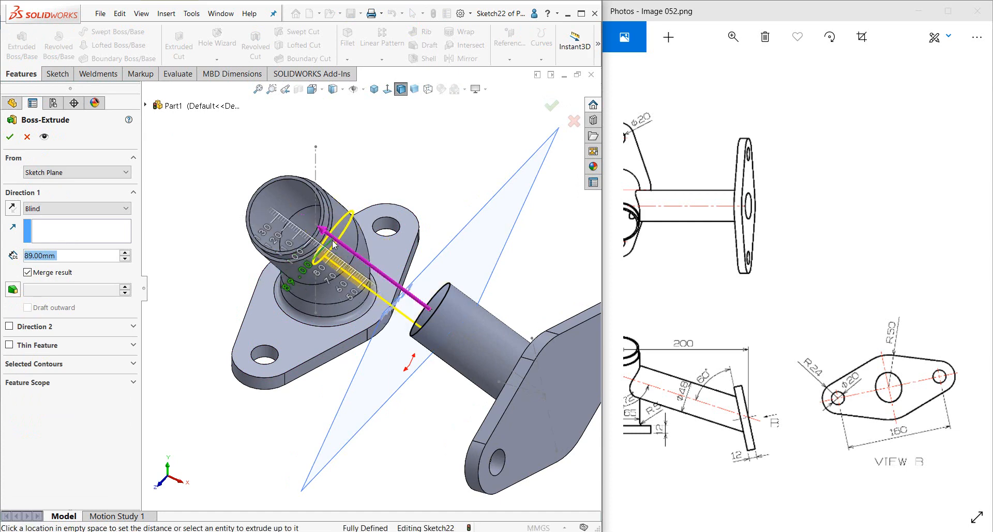
pyautogui.click(333, 241)
# - Try extruding the branch's end circle Up To Surface, with the upper outer face of the bent pipe as the end face
pyautogui.moveTo(407, 230); pyautogui.dragTo(353, 191, button='middle')
pyautogui.moveTo(269, 183); pyautogui.dragTo(212, 228, button='middle')
pyautogui.scroll(-5, 439, 282)
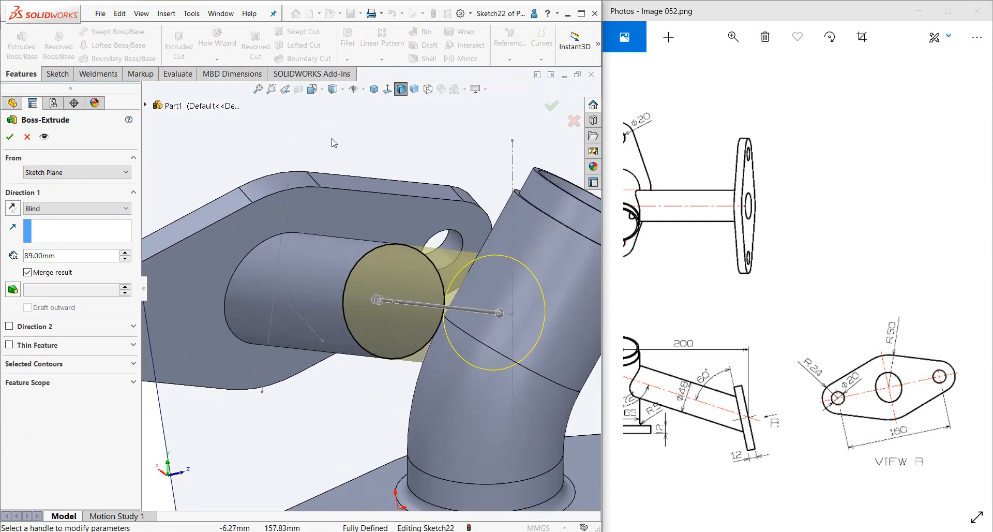
pyautogui.click(374, 89)
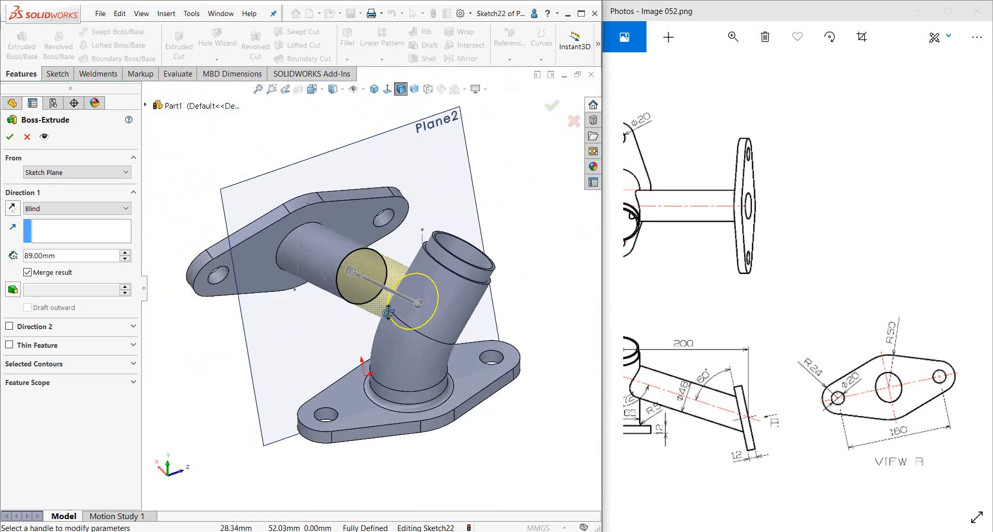
pyautogui.moveTo(347, 277); pyautogui.dragTo(294, 290, button='middle')
pyautogui.click(55, 208)
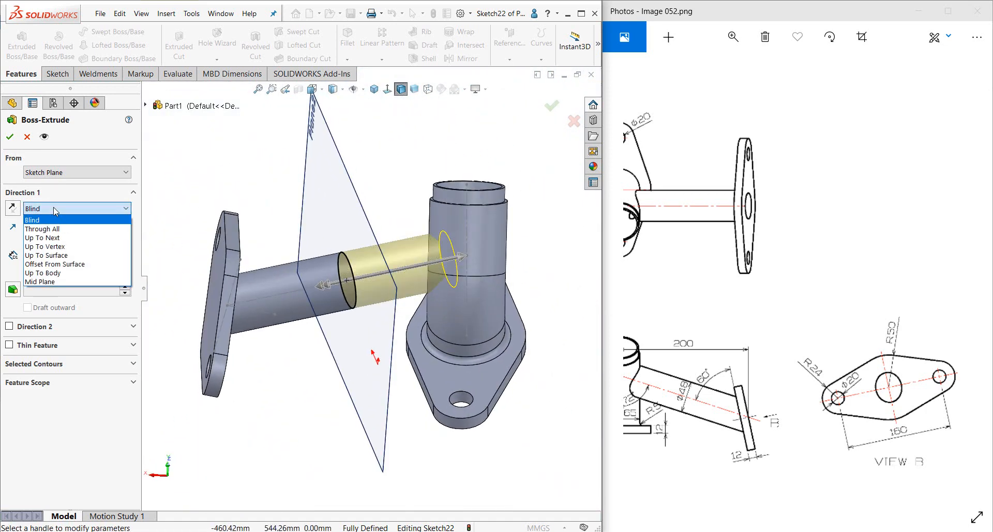
pyautogui.click(46, 255)
pyautogui.click(464, 241)
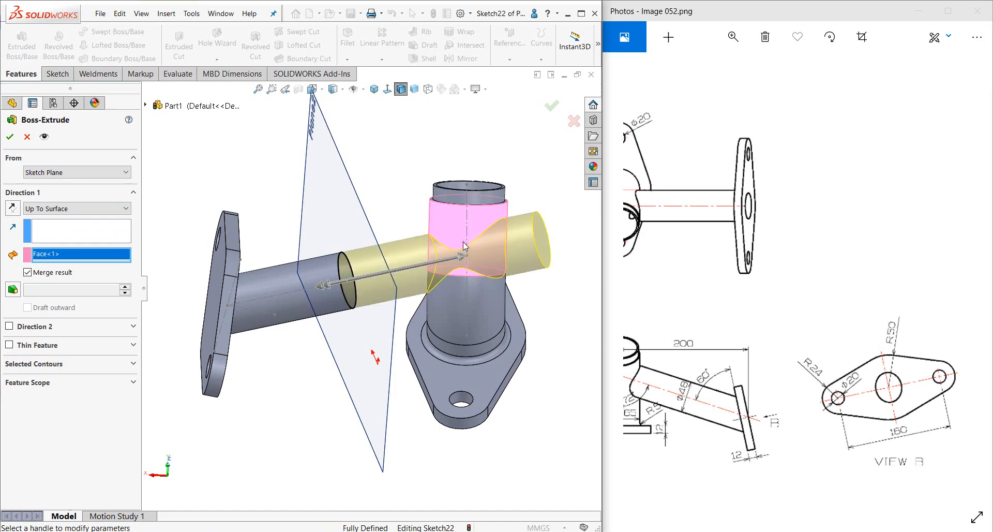
pyautogui.click(461, 282)
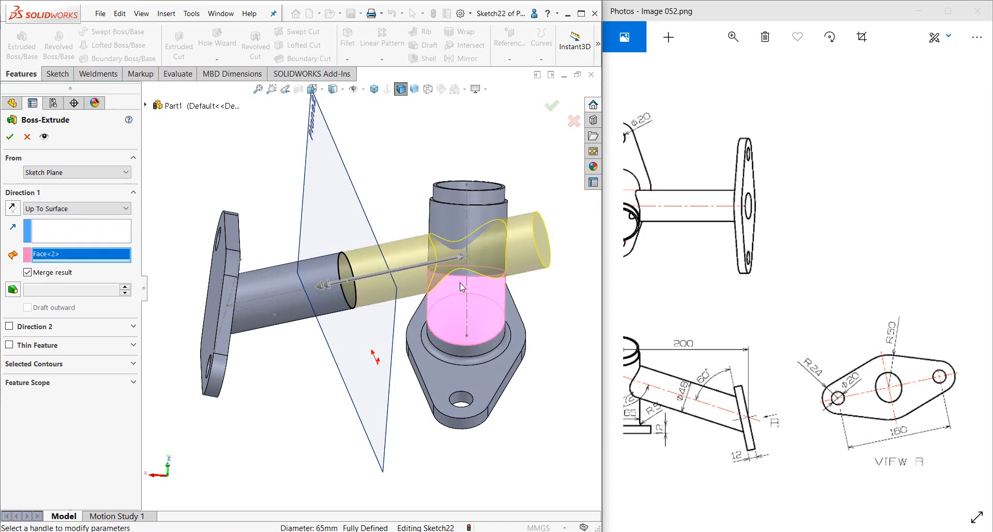
pyautogui.click(445, 231)
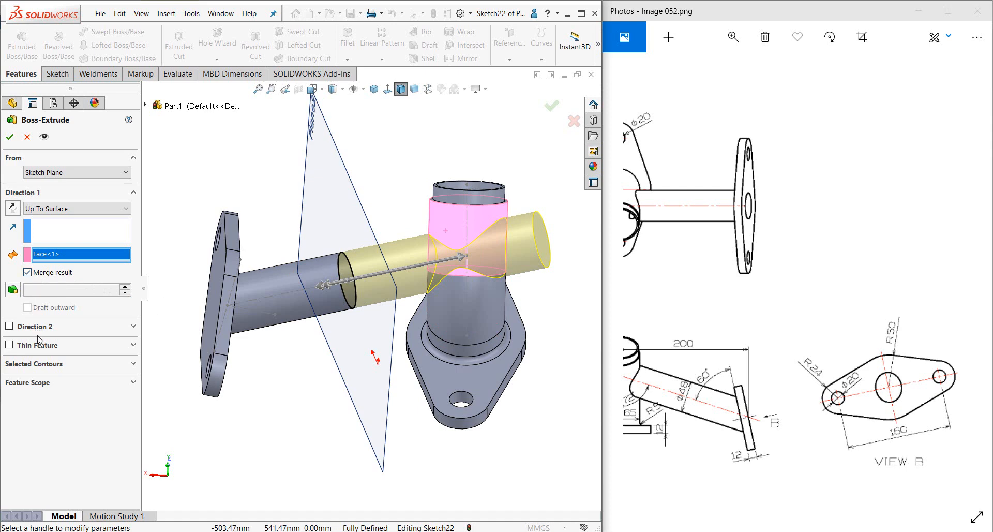
# - Compare the Up To Surface preview with the pictorial and section views of the reference drawing, and cancel the extrusion
pyautogui.scroll(-3, 489, 259)
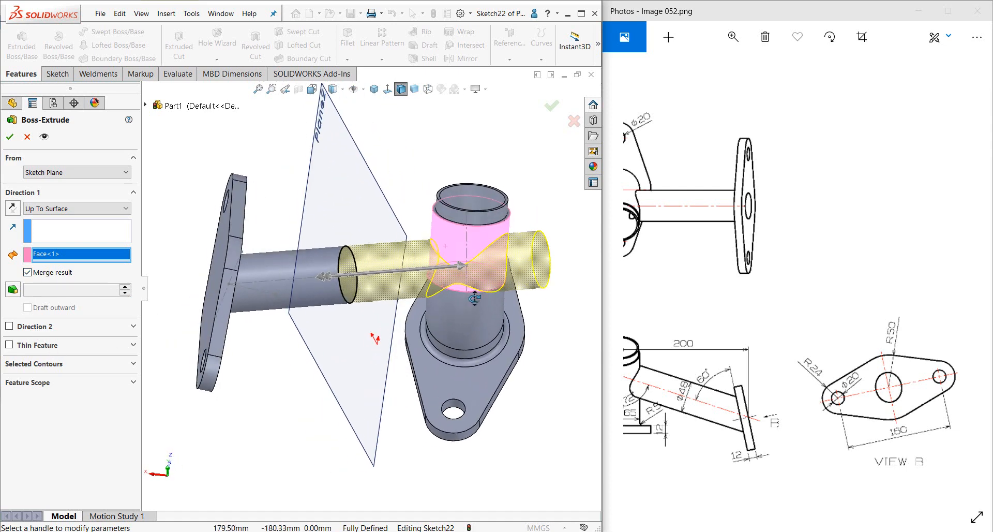
pyautogui.moveTo(464, 269)
pyautogui.mouseDown(button='middle')
pyautogui.moveTo(583, 259)
pyautogui.moveTo(530, 266)
pyautogui.moveTo(548, 322)
pyautogui.mouseUp(button='middle')
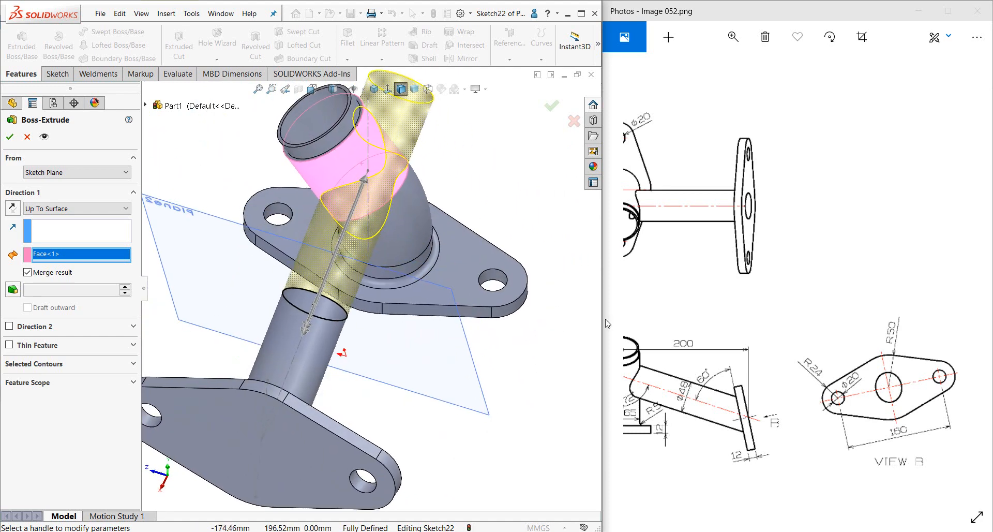
pyautogui.moveTo(623, 316); pyautogui.dragTo(878, 306)
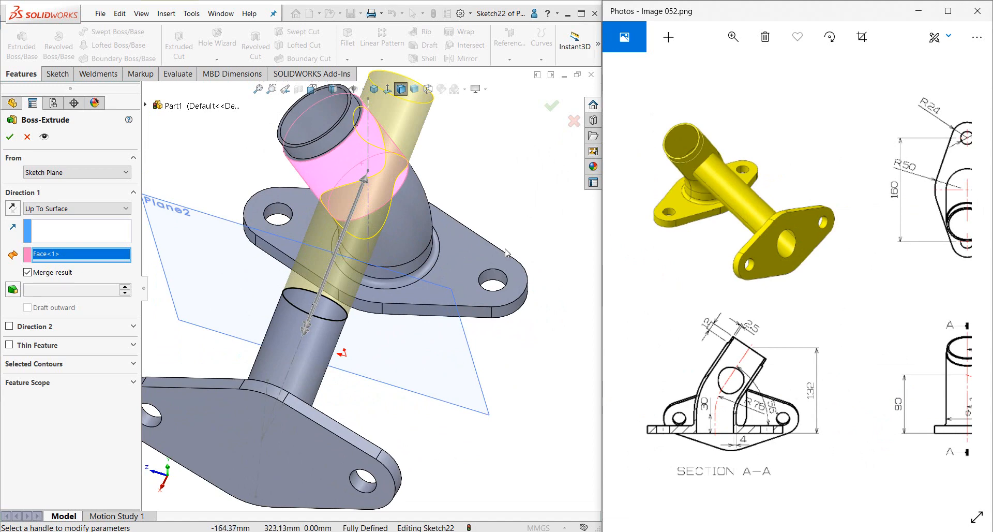
pyautogui.moveTo(505, 252); pyautogui.dragTo(519, 189, button='middle')
pyautogui.scroll(3, 403, 202)
pyautogui.moveTo(405, 209); pyautogui.dragTo(492, 267, button='middle')
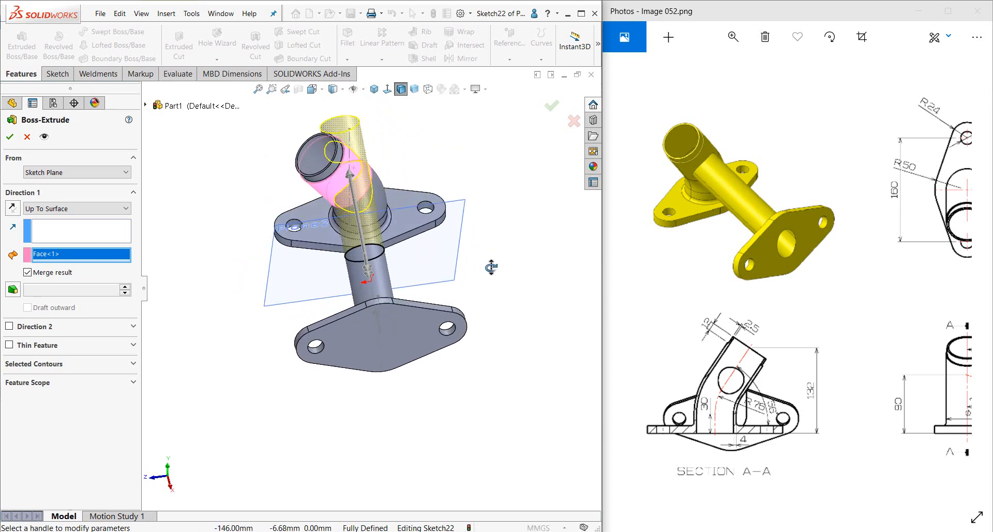
pyautogui.moveTo(828, 225); pyautogui.dragTo(782, 226)
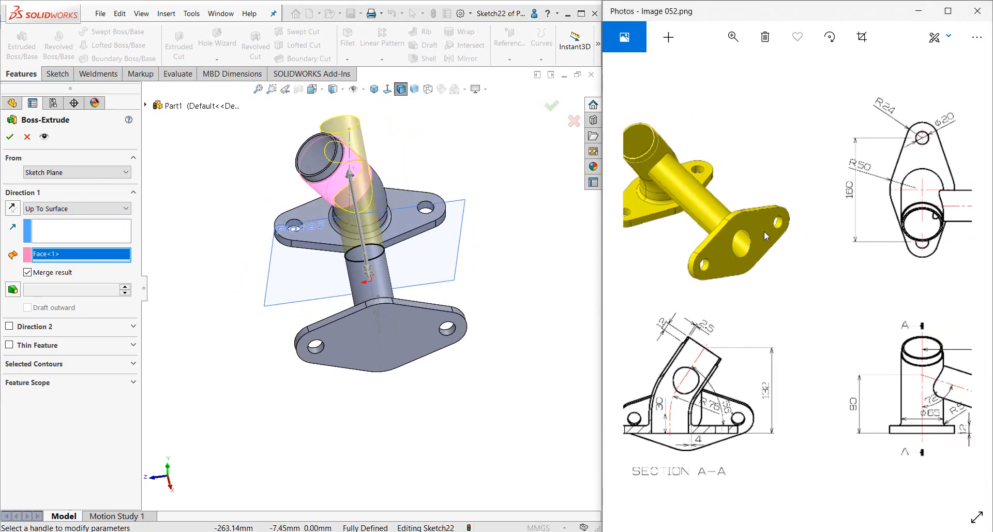
pyautogui.moveTo(849, 274); pyautogui.dragTo(865, 261)
pyautogui.moveTo(393, 243); pyautogui.dragTo(393, 207, button='middle')
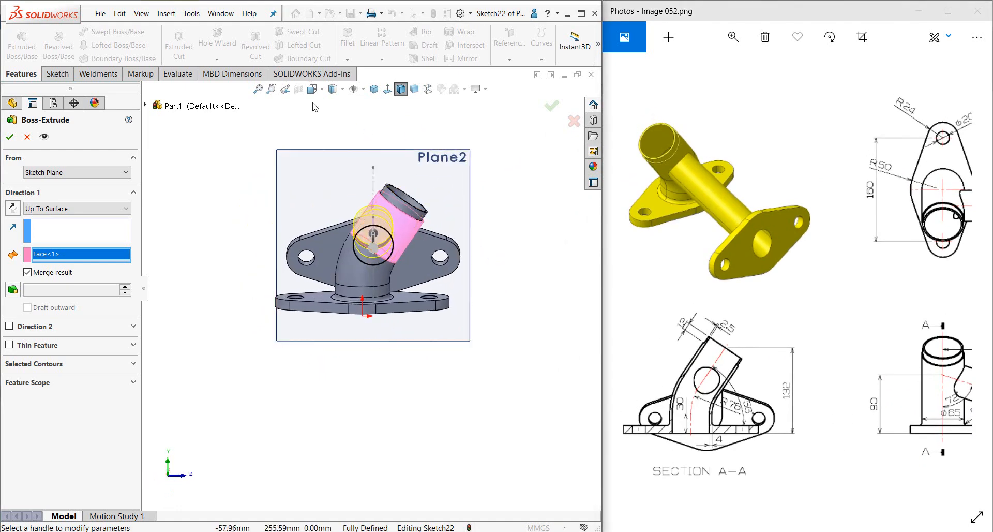
pyautogui.click(27, 137)
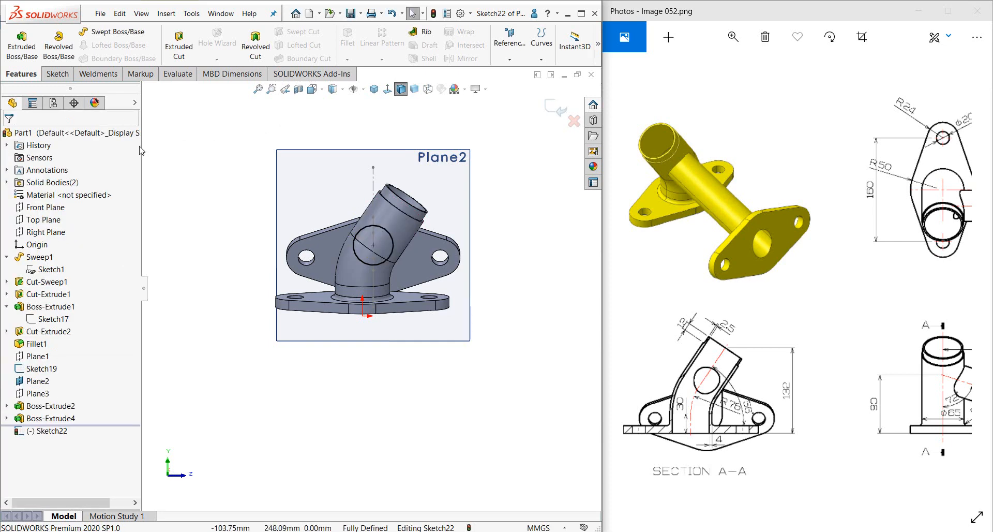
# - Section the model at the Right Plane and compare its left view with Section A-A of the reference drawing
pyautogui.click(298, 90)
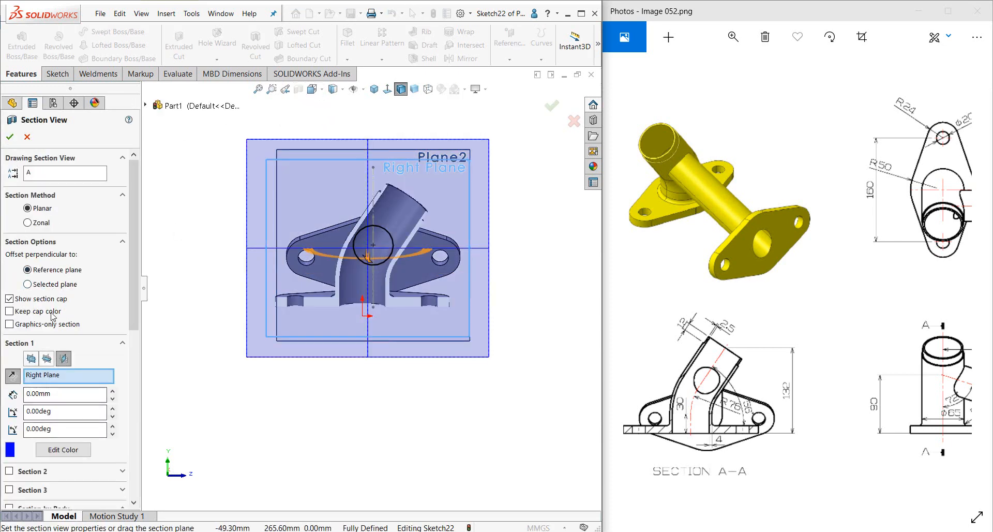
pyautogui.click(9, 137)
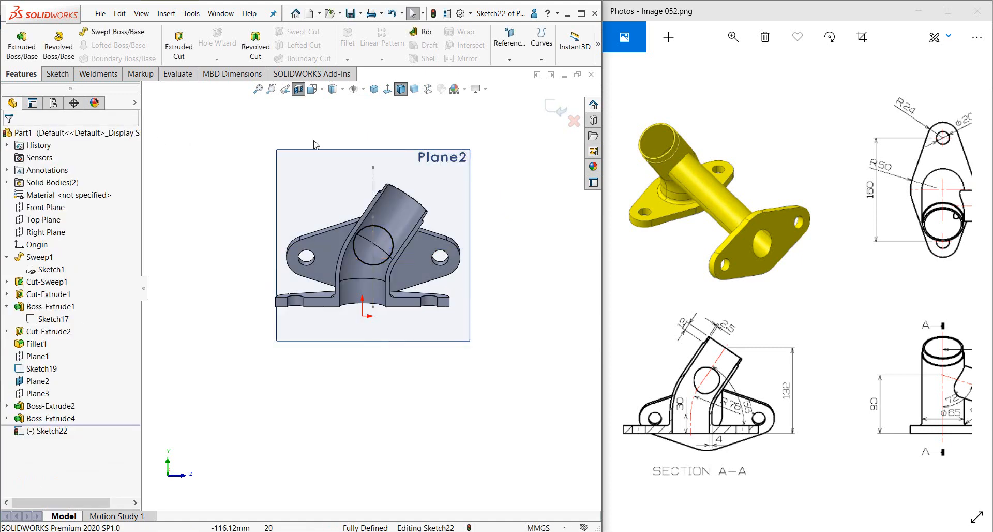
pyautogui.click(313, 90)
pyautogui.click(313, 128)
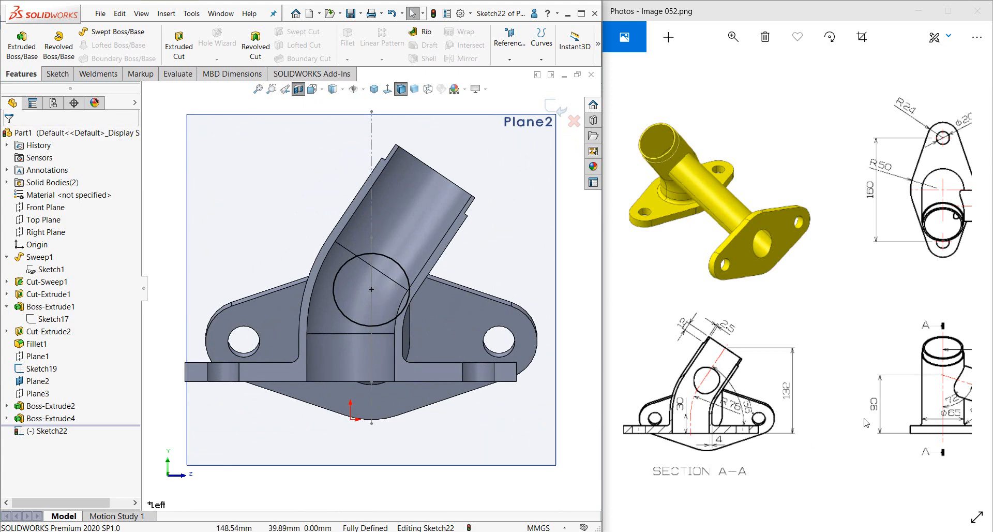
pyautogui.moveTo(866, 424); pyautogui.dragTo(829, 413)
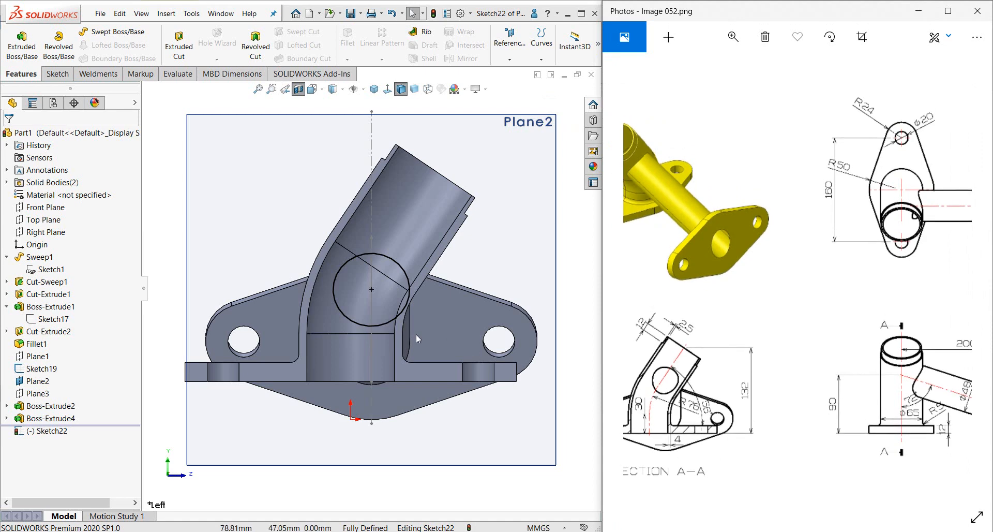
pyautogui.scroll(3, 409, 331)
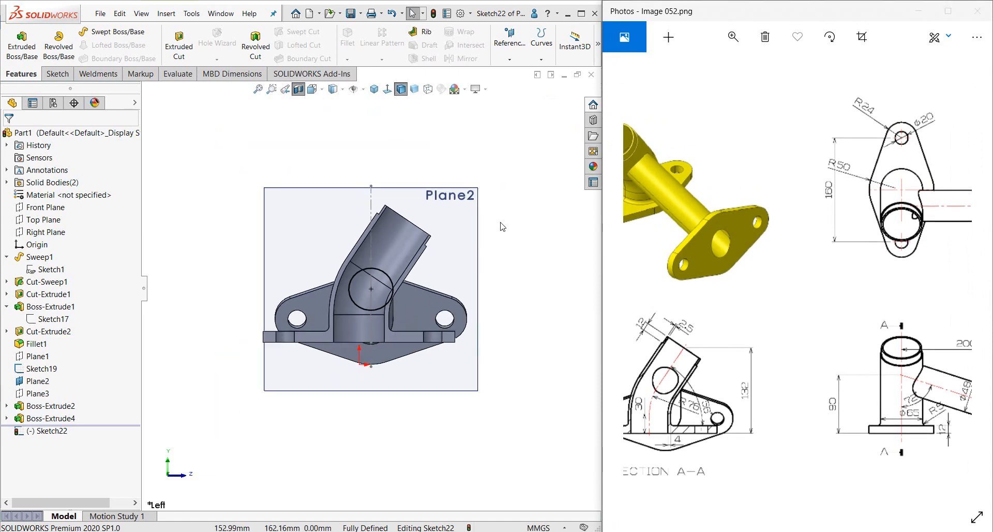
# - Return to the isometric view and exit the sketch on the branch's end face
pyautogui.moveTo(466, 240)
pyautogui.mouseDown(button='middle')
pyautogui.moveTo(399, 264)
pyautogui.moveTo(404, 247)
pyautogui.moveTo(382, 231)
pyautogui.moveTo(362, 253)
pyautogui.moveTo(376, 252)
pyautogui.moveTo(364, 233)
pyautogui.moveTo(342, 243)
pyautogui.moveTo(351, 229)
pyautogui.moveTo(388, 232)
pyautogui.moveTo(412, 247)
pyautogui.moveTo(450, 236)
pyautogui.moveTo(455, 248)
pyautogui.moveTo(392, 183)
pyautogui.moveTo(343, 275)
pyautogui.moveTo(355, 277)
pyautogui.mouseUp(button='middle')
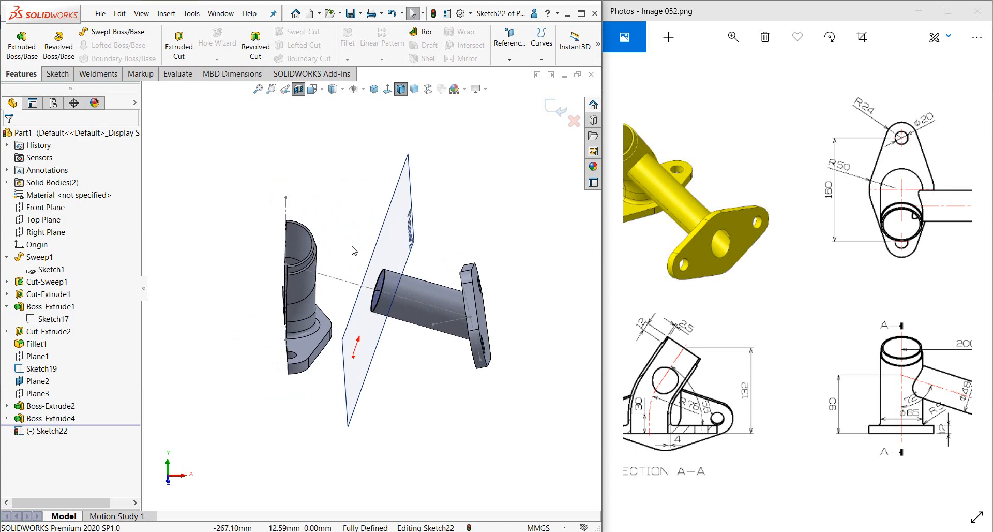
pyautogui.hotkey('ctrl', '7')
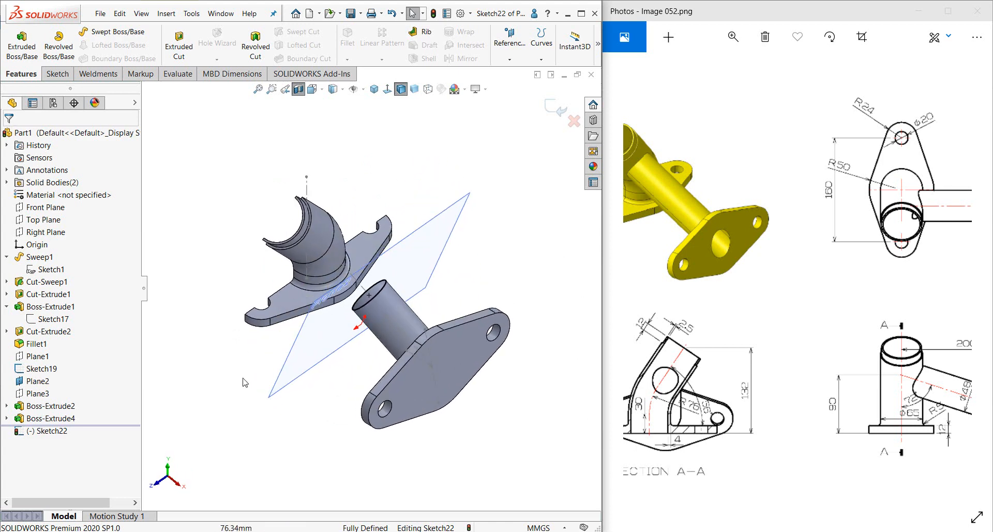
pyautogui.click(551, 113)
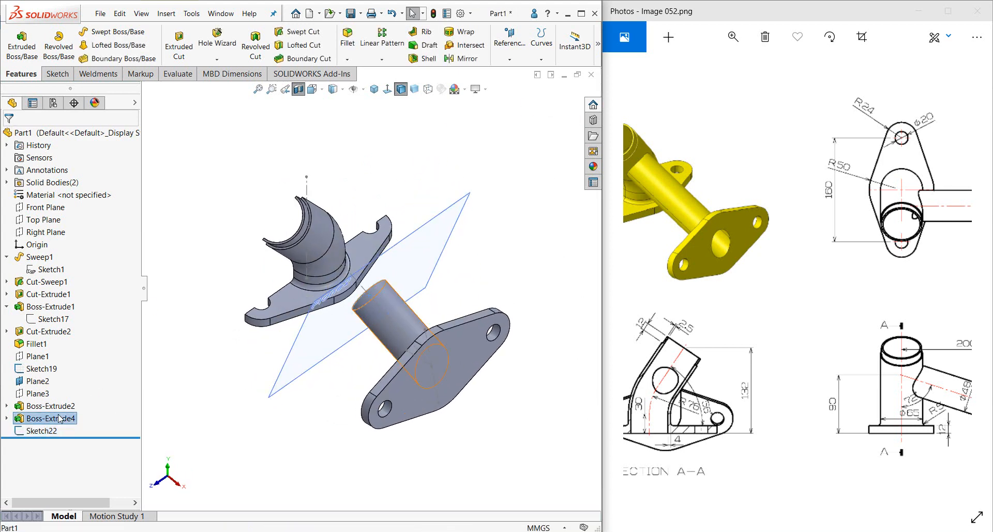
# - Reopen the branch's 48 mm circle sketch, check its position against the drawing from the front, and exit the sketch
pyautogui.click(51, 418)
pyautogui.click(83, 384)
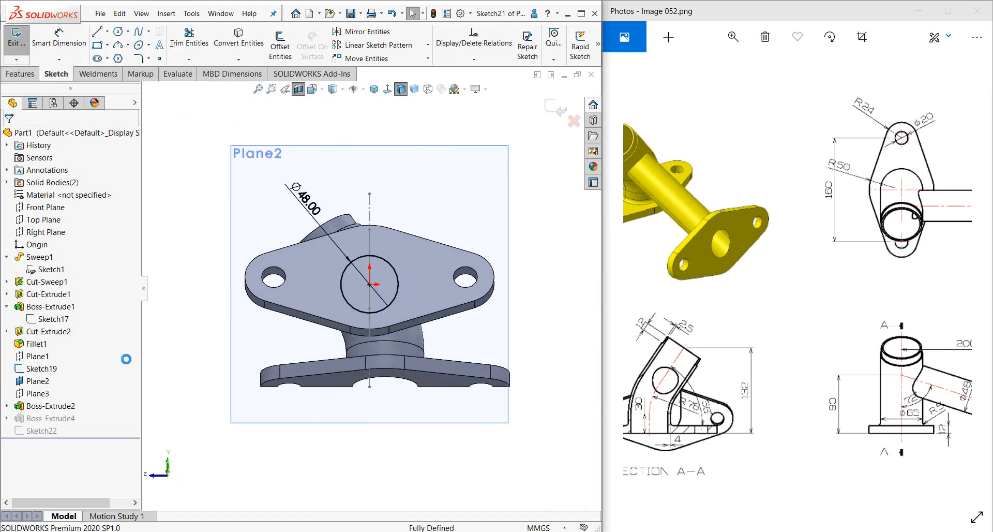
pyautogui.moveTo(854, 382); pyautogui.dragTo(778, 363)
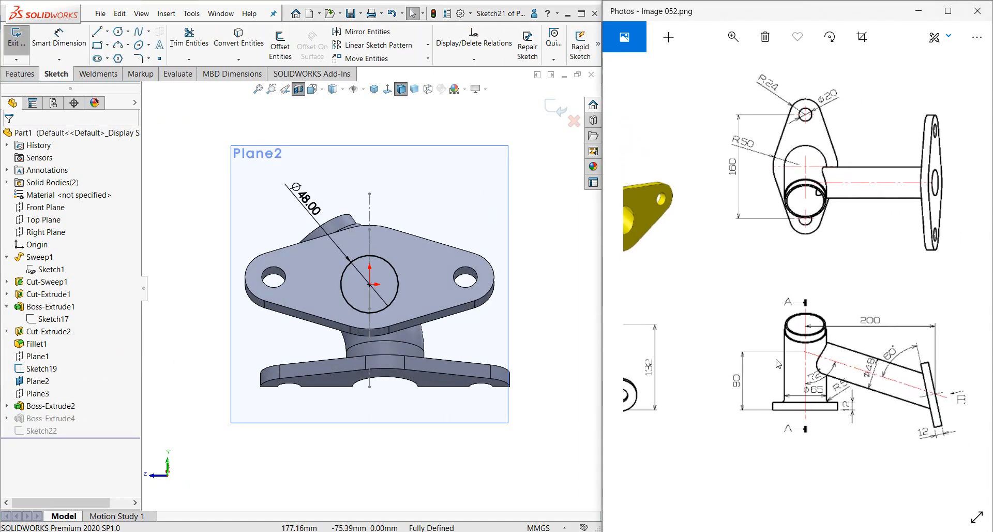
pyautogui.click(313, 89)
pyautogui.click(327, 134)
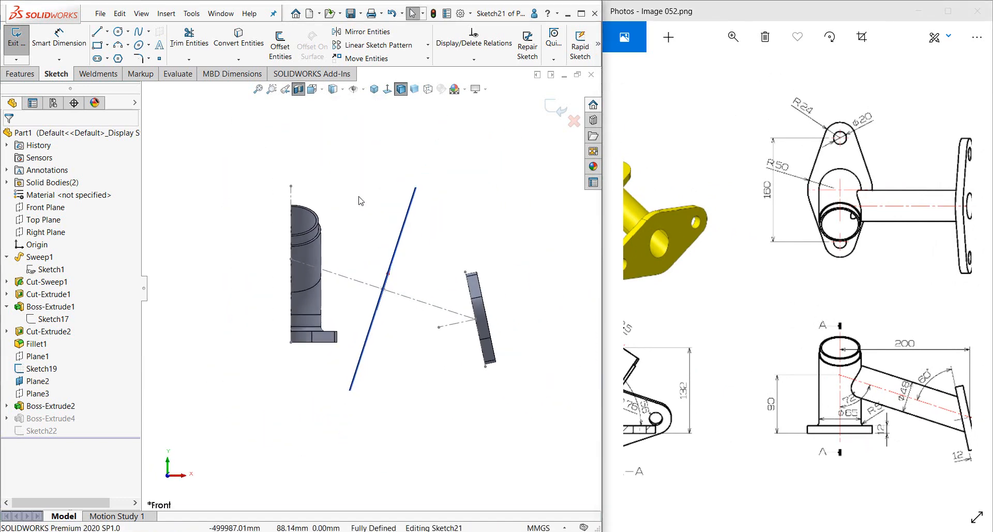
pyautogui.moveTo(291, 142); pyautogui.dragTo(336, 170, button='middle')
pyautogui.click(20, 74)
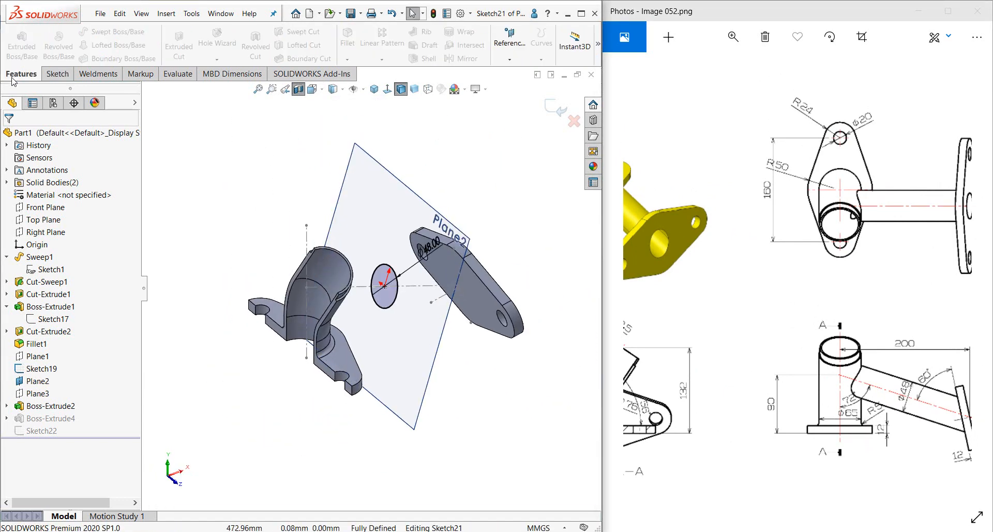
pyautogui.click(558, 107)
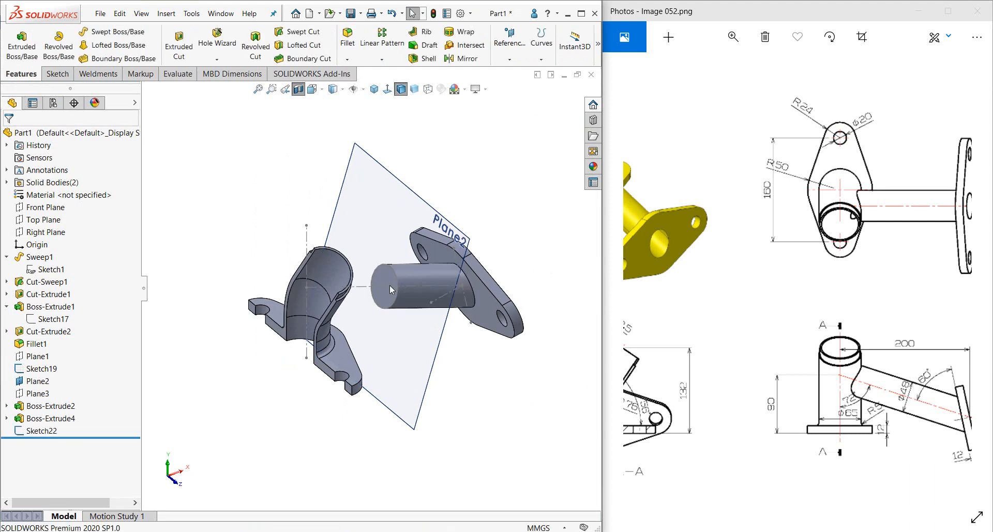
# - Try extruding the branch's end circle Up To Vertex, ending at the branch axis point inside the bent pipe
pyautogui.click(376, 290)
pyautogui.click(42, 431)
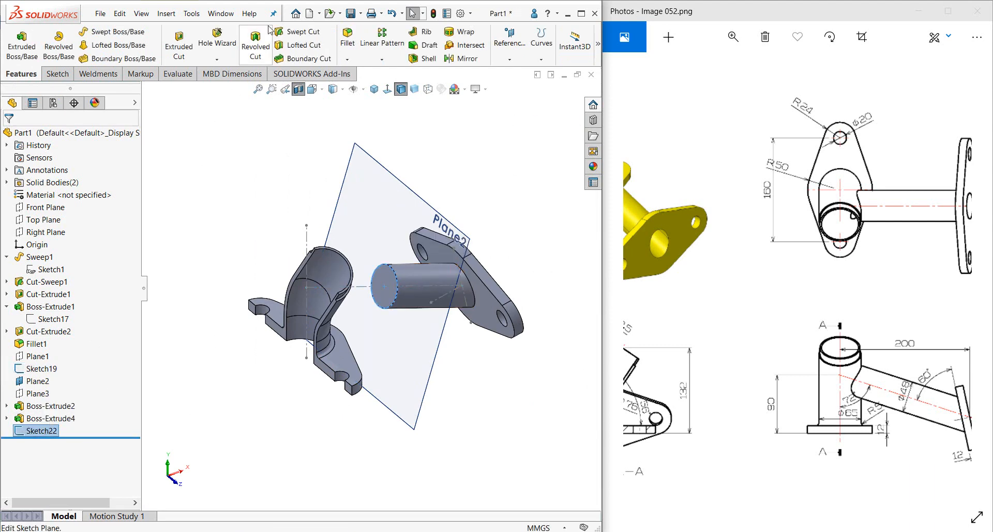
pyautogui.click(22, 47)
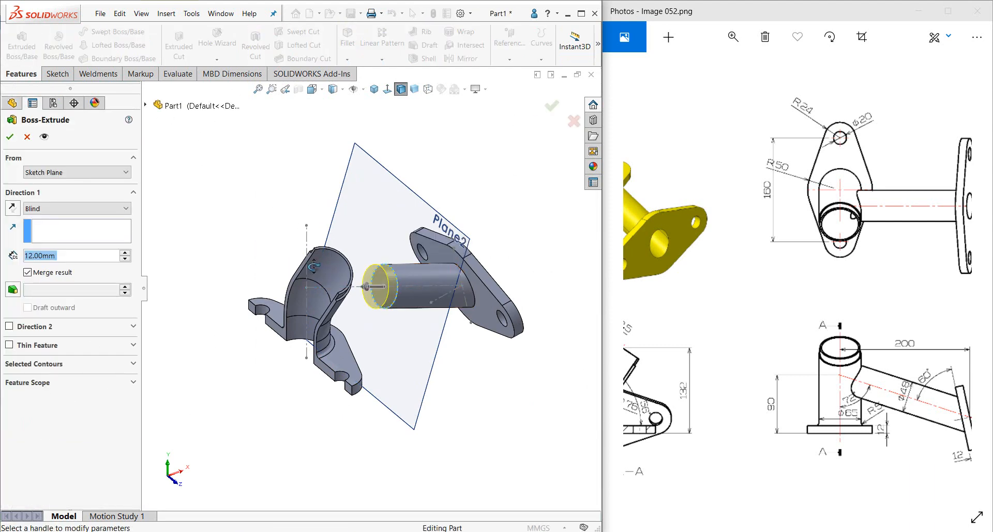
pyautogui.moveTo(360, 286); pyautogui.dragTo(292, 255)
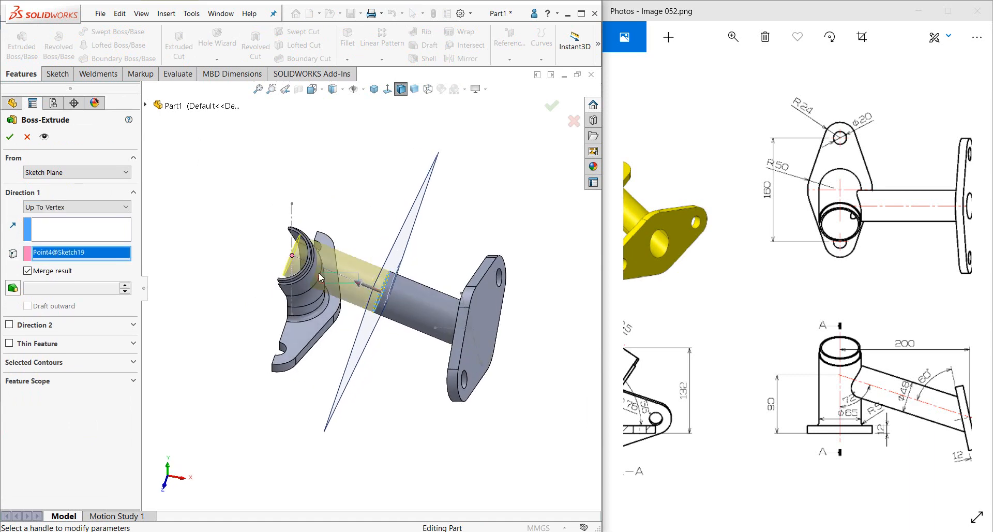
# - Examine the Up To Vertex preview in the front and left views, and cancel the extrusion
pyautogui.moveTo(253, 273)
pyautogui.mouseDown(button='middle')
pyautogui.moveTo(231, 290)
pyautogui.moveTo(235, 330)
pyautogui.moveTo(268, 336)
pyautogui.moveTo(231, 250)
pyautogui.moveTo(67, 241)
pyautogui.moveTo(66, 284)
pyautogui.moveTo(197, 275)
pyautogui.moveTo(181, 209)
pyautogui.mouseUp(button='middle')
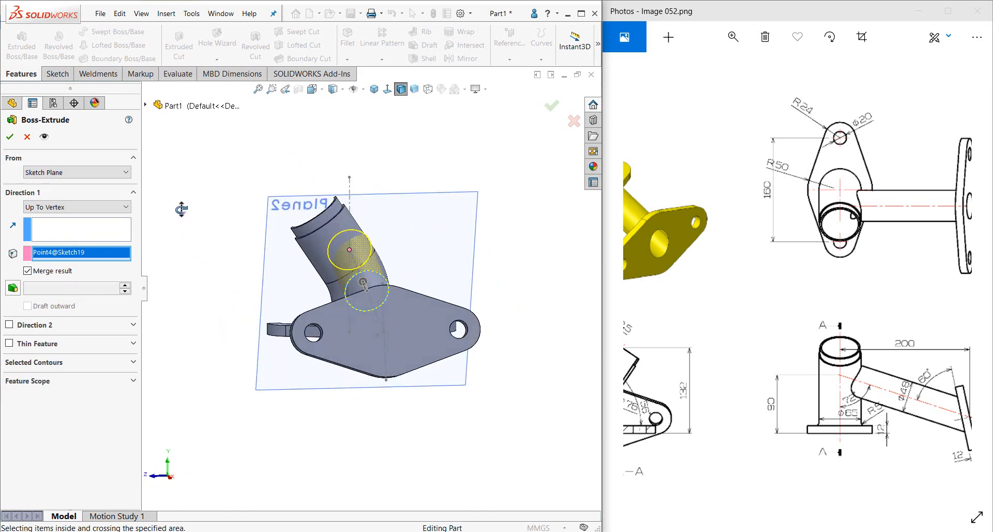
pyautogui.click(314, 89)
pyautogui.click(324, 134)
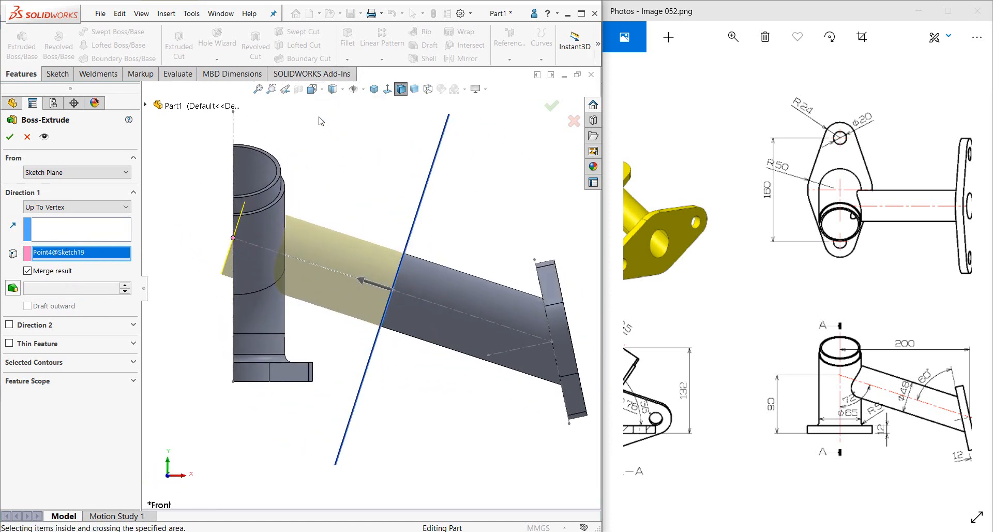
pyautogui.click(313, 89)
pyautogui.click(318, 133)
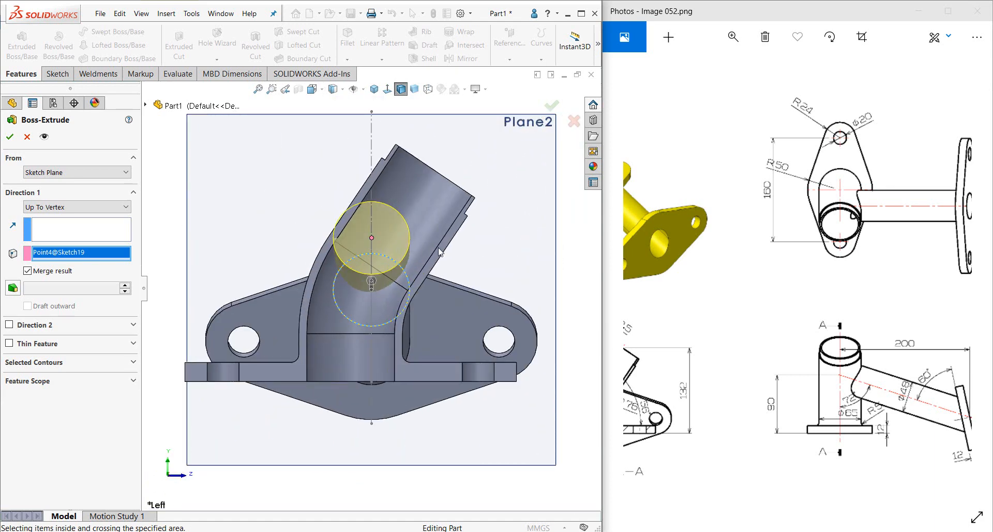
pyautogui.click(27, 137)
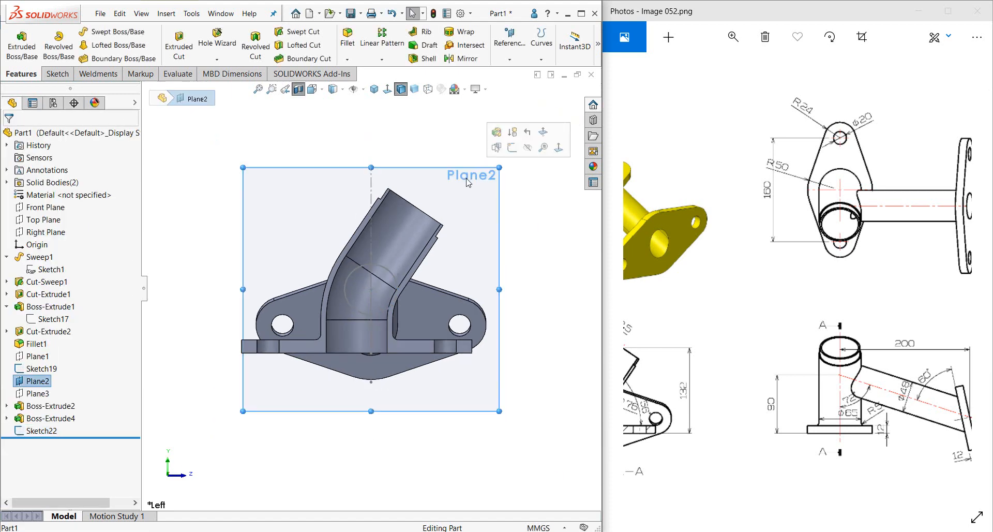
pyautogui.click(238, 144)
pyautogui.click(23, 381)
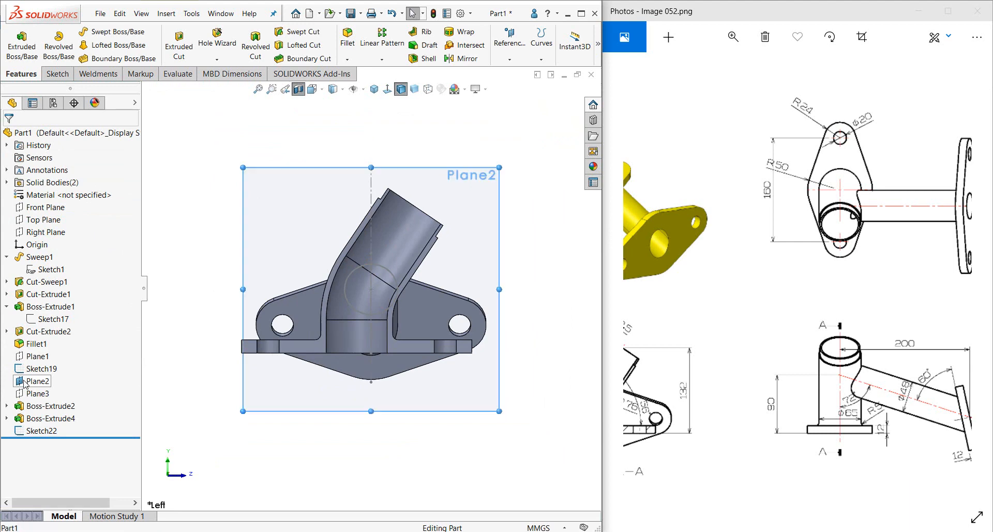
pyautogui.click(238, 211)
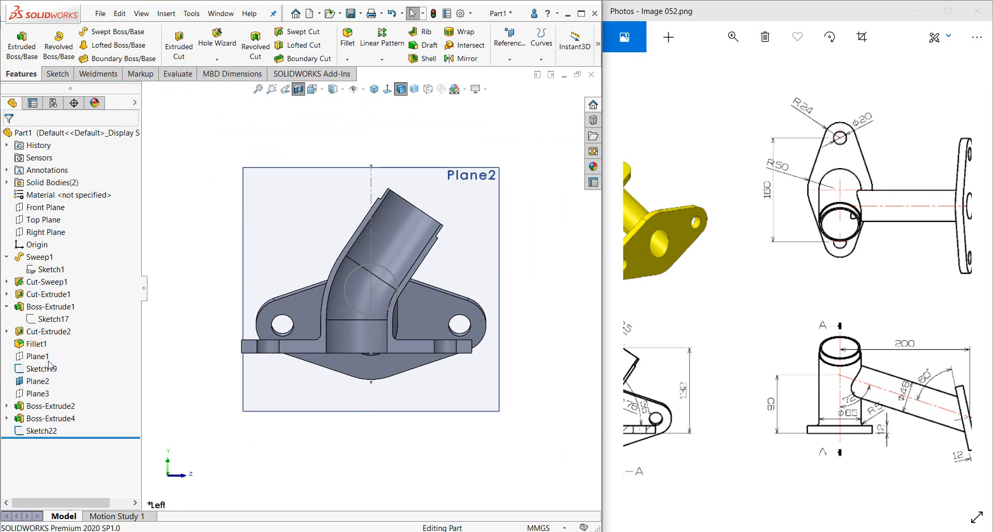
# - Edit Plane1 and remove its second reference, the bend point of Sketch1
pyautogui.click(38, 381)
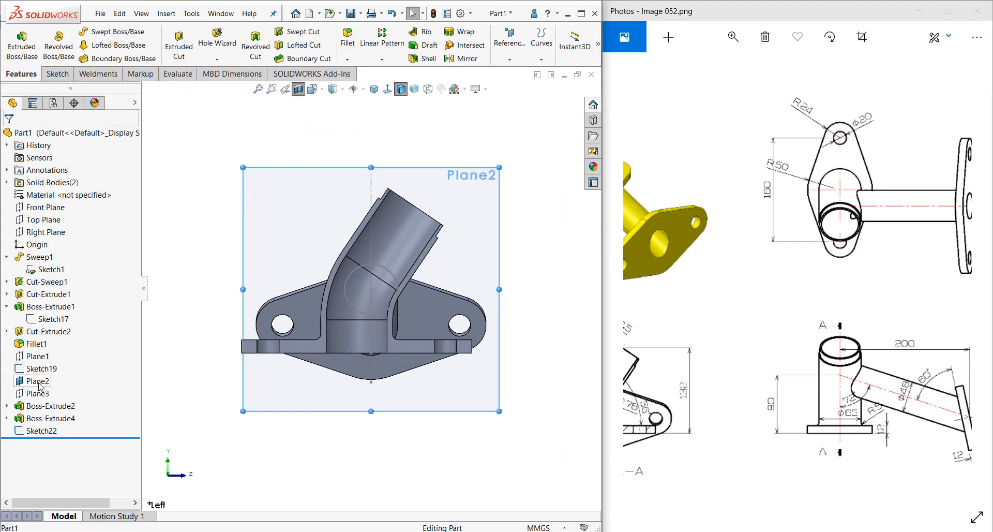
pyautogui.click(34, 356)
pyautogui.click(36, 335)
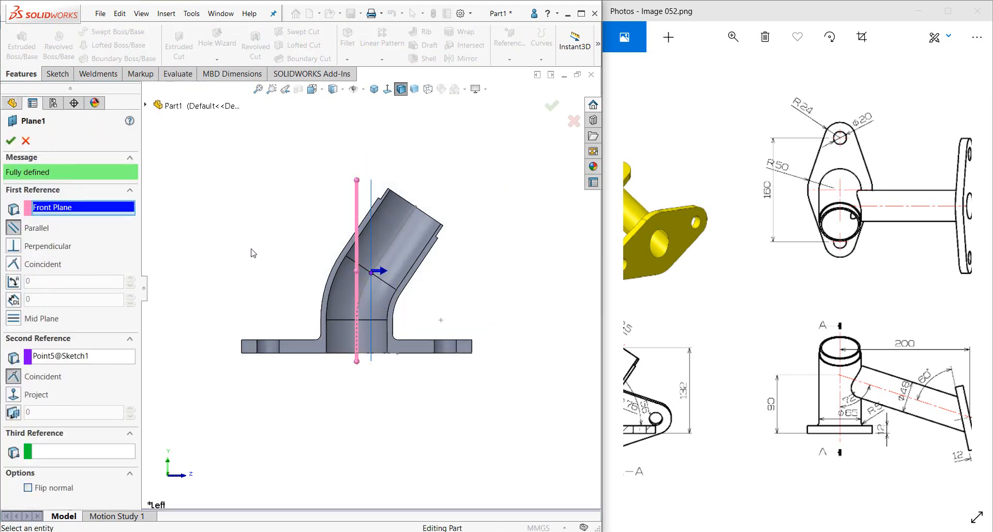
pyautogui.scroll(-10, 373, 276)
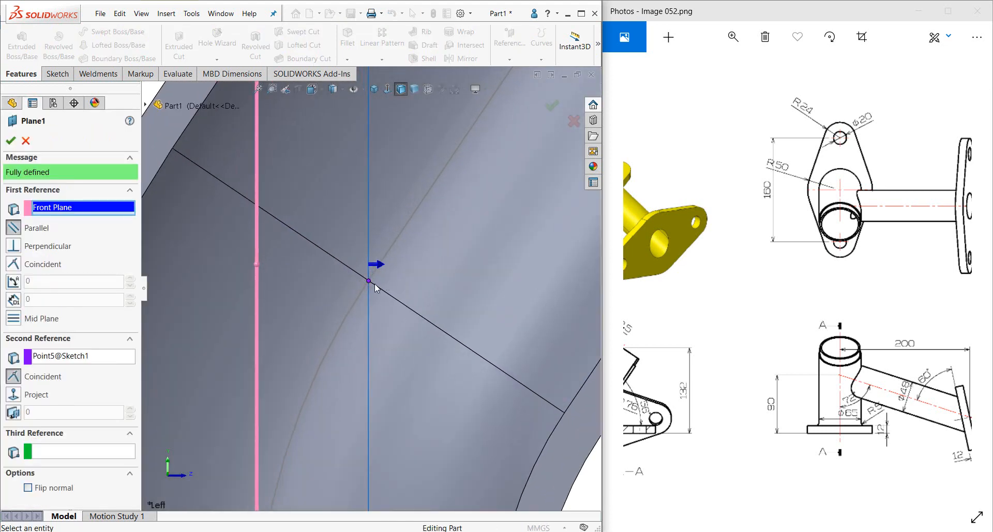
pyautogui.scroll(6, 376, 283)
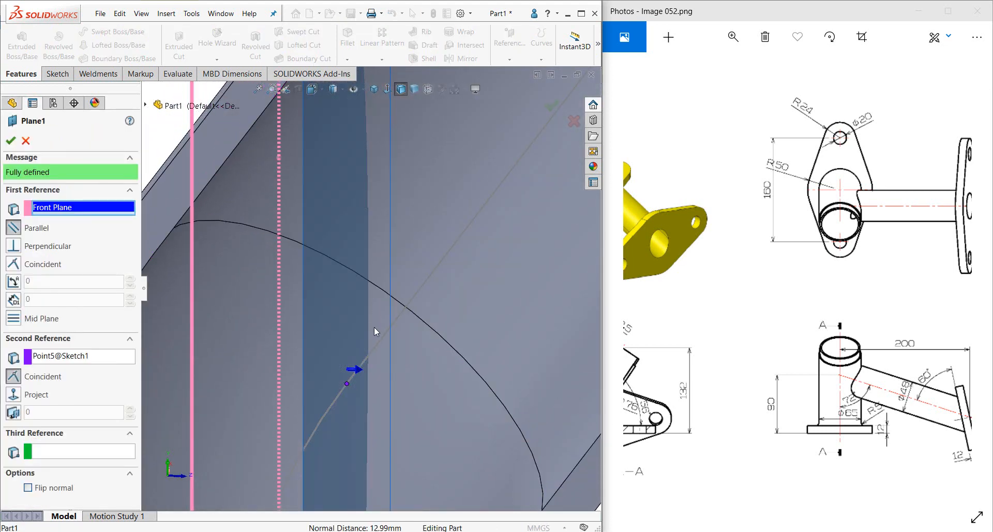
pyautogui.scroll(5, 377, 331)
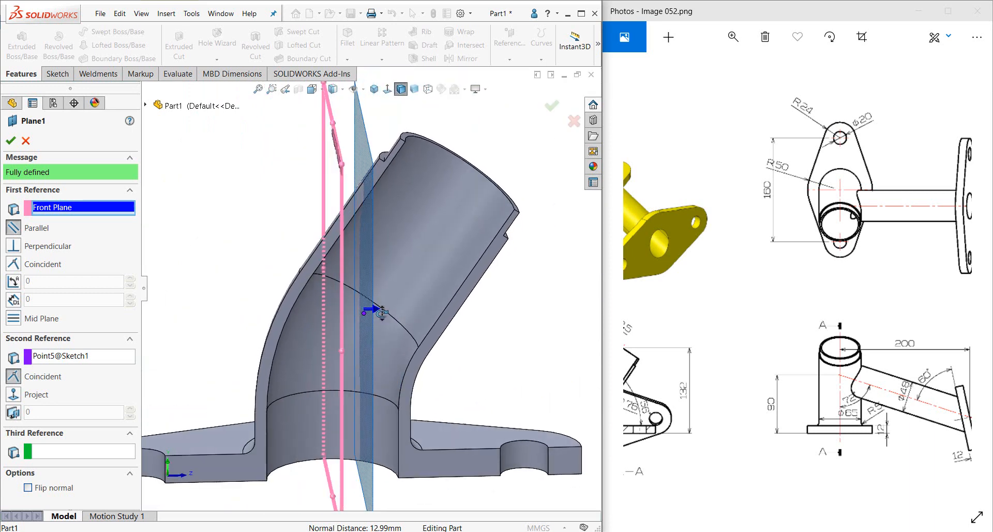
pyautogui.scroll(2, 383, 314)
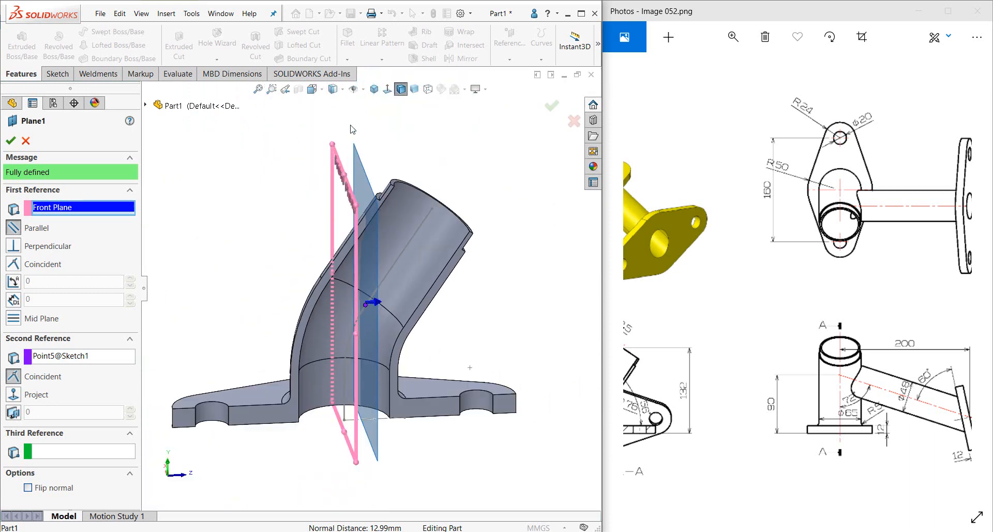
pyautogui.click(54, 357)
pyautogui.click(73, 365)
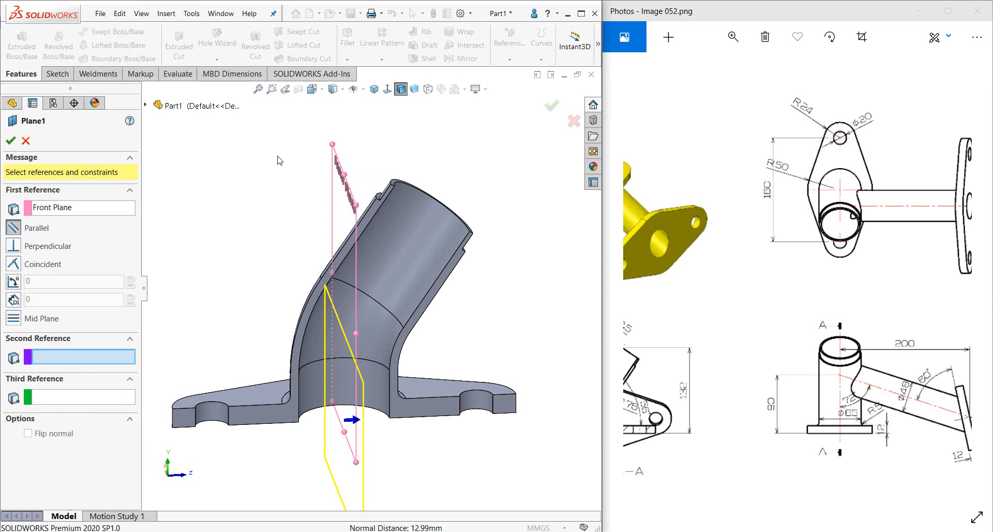
# - Try the pipe's inner bend edge as Plane1's second reference, and remove it again
pyautogui.click(312, 89)
pyautogui.click(313, 135)
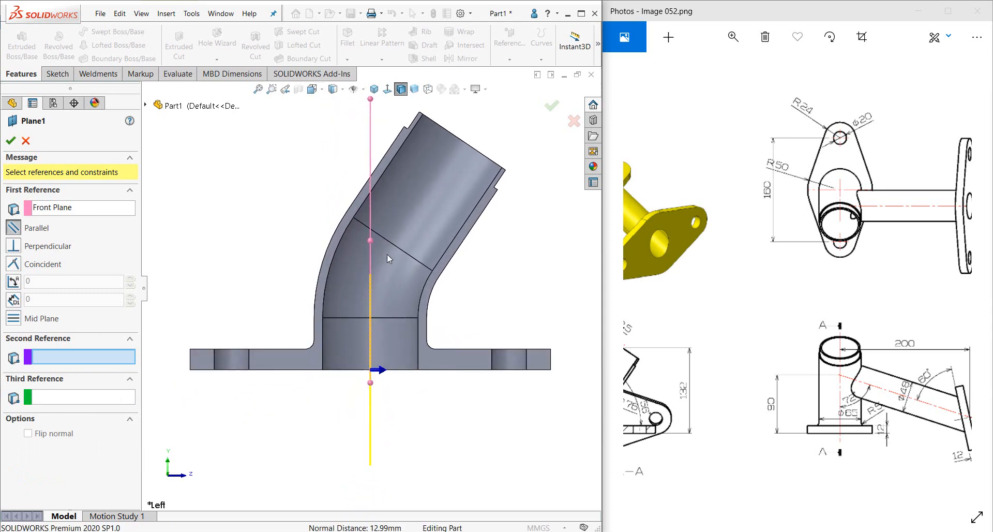
pyautogui.click(414, 259)
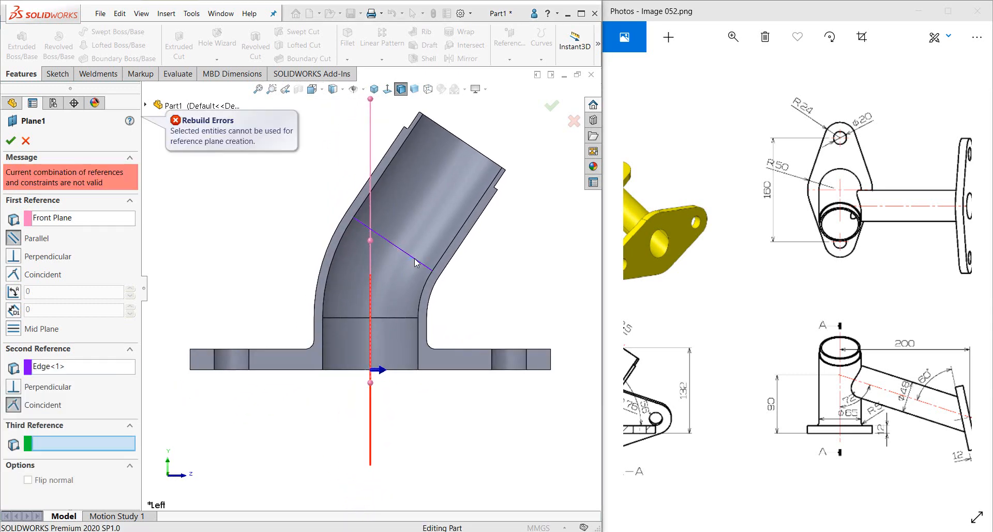
pyautogui.click(58, 368)
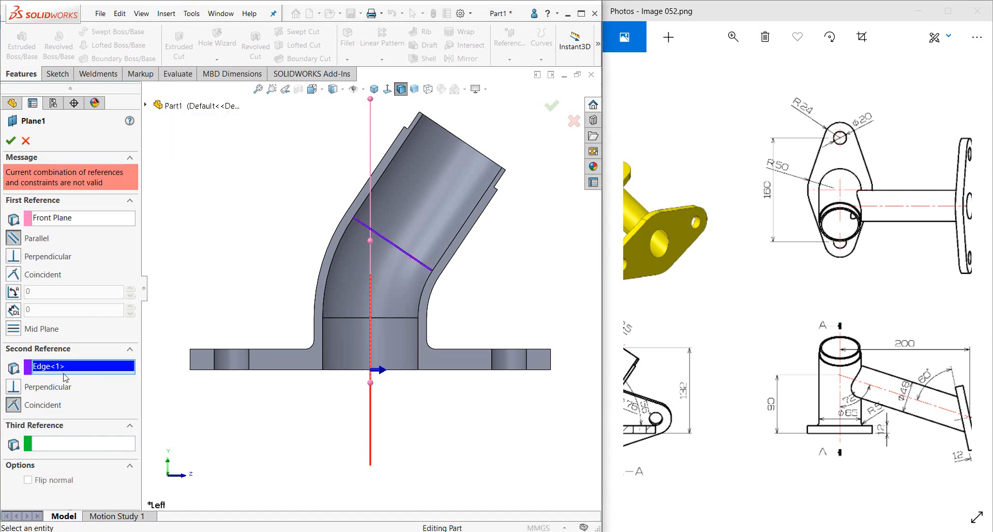
pyautogui.rightClick(59, 367)
pyautogui.click(78, 380)
# - Show the sweep path Sketch1 inside the pipe while editing Plane1
pyautogui.hotkey('ctrl', '7')
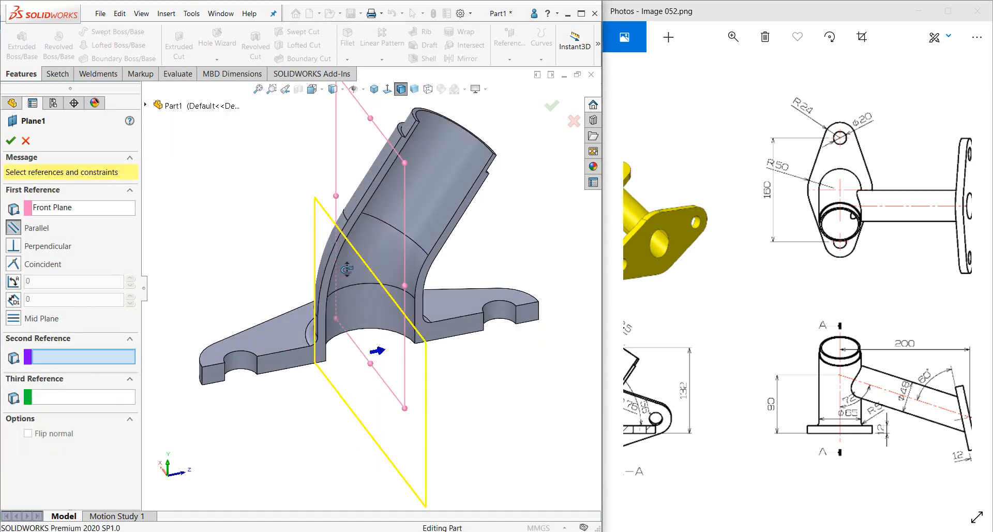
pyautogui.click(146, 105)
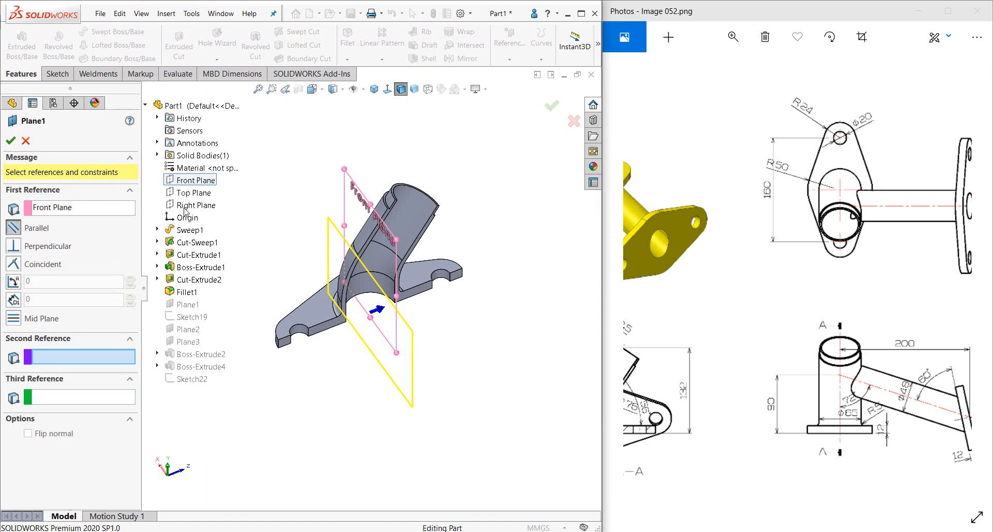
pyautogui.click(157, 229)
pyautogui.rightClick(194, 247)
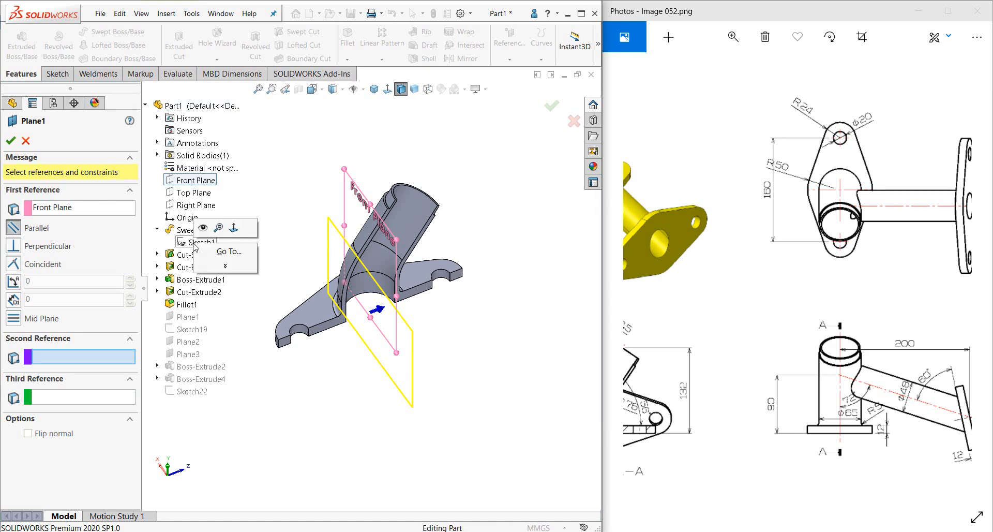
pyautogui.click(203, 228)
pyautogui.moveTo(454, 357); pyautogui.dragTo(409, 299, button='middle')
pyautogui.scroll(-8, 396, 266)
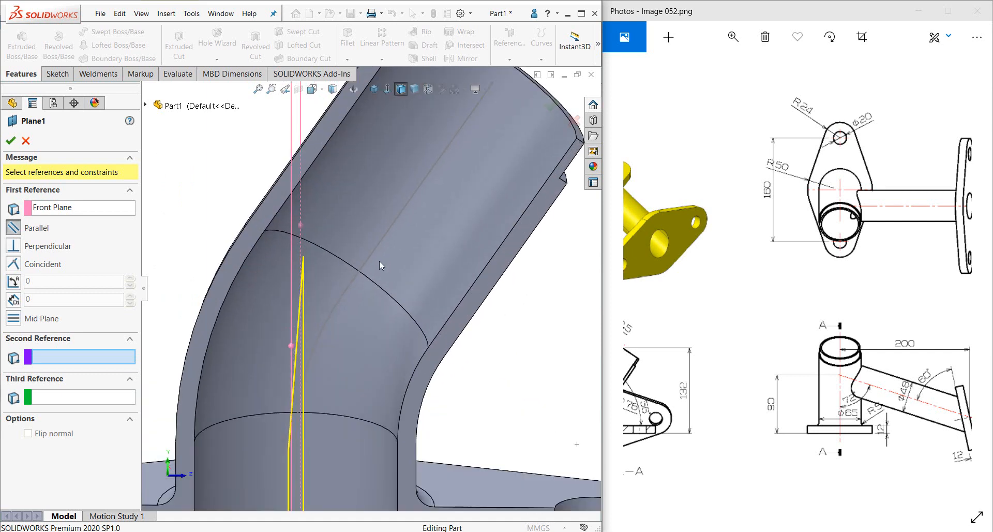
# - Try Sketch1's inclined line and its lower endpoint as Plane1's second and third references, and remove both
pyautogui.click(373, 253)
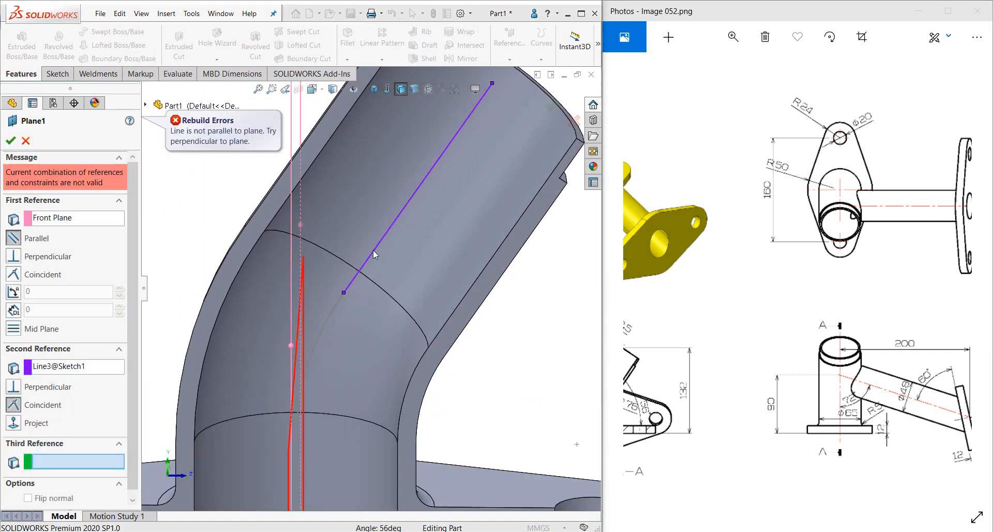
pyautogui.click(343, 292)
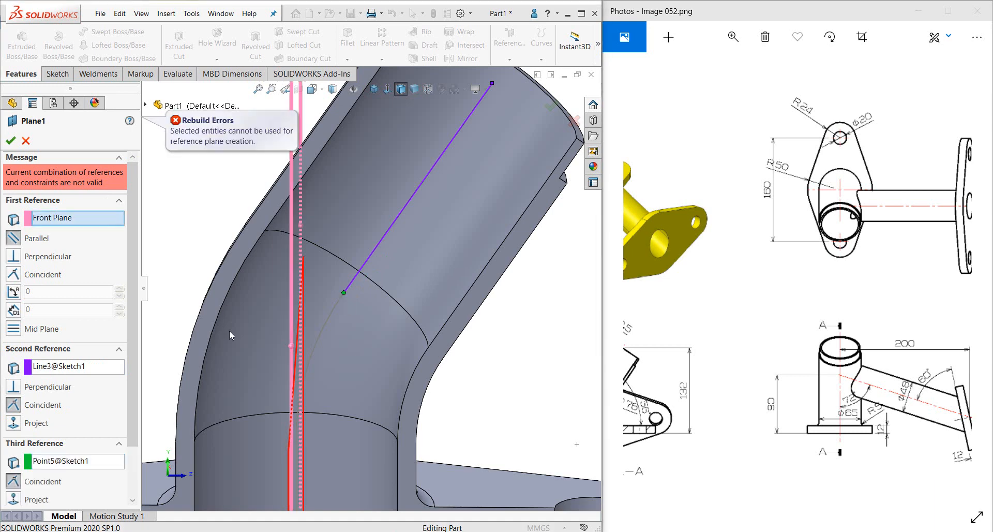
pyautogui.rightClick(41, 370)
pyautogui.click(65, 377)
pyautogui.moveTo(361, 295); pyautogui.dragTo(369, 267, button='middle')
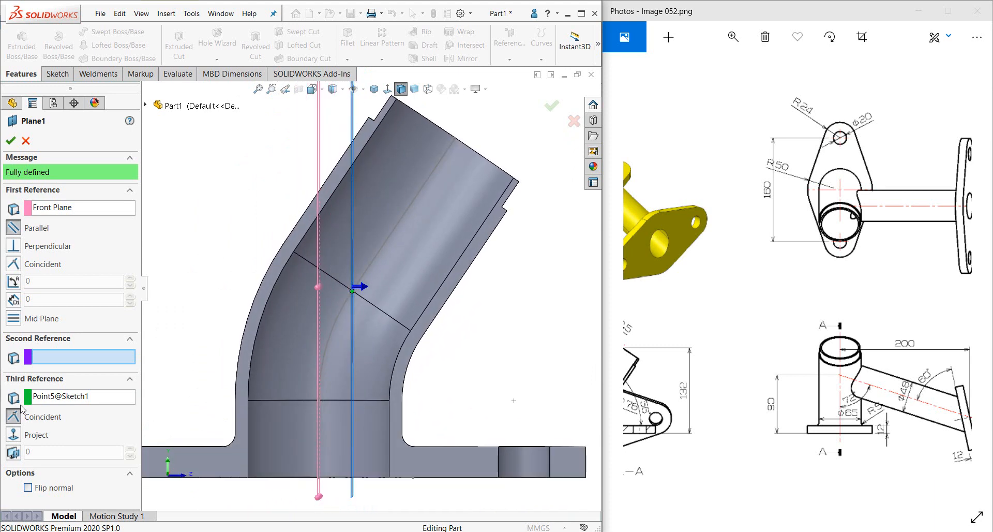
pyautogui.rightClick(61, 401)
pyautogui.click(93, 408)
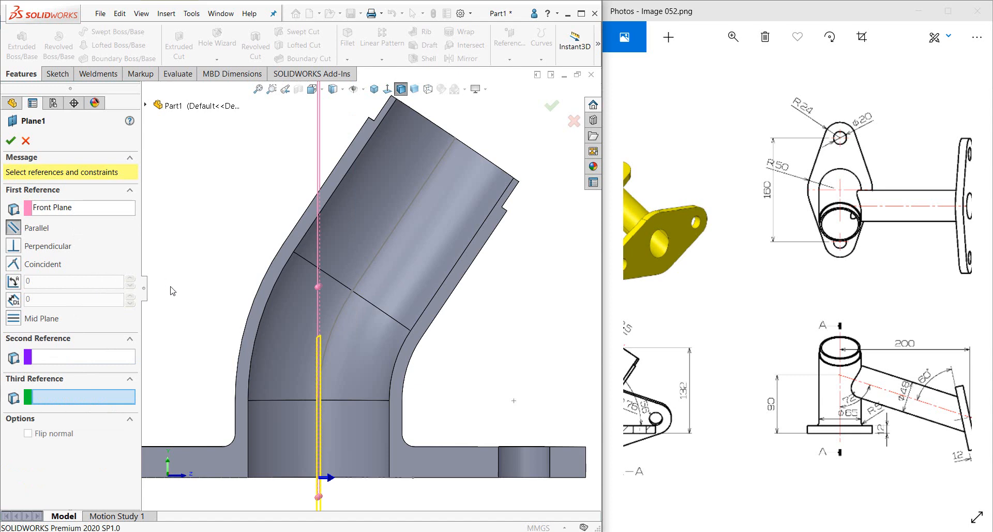
# - Define Plane1 by an offset distance of 10 mm from the Front Plane, checking it in the front and left views
pyautogui.click(16, 299)
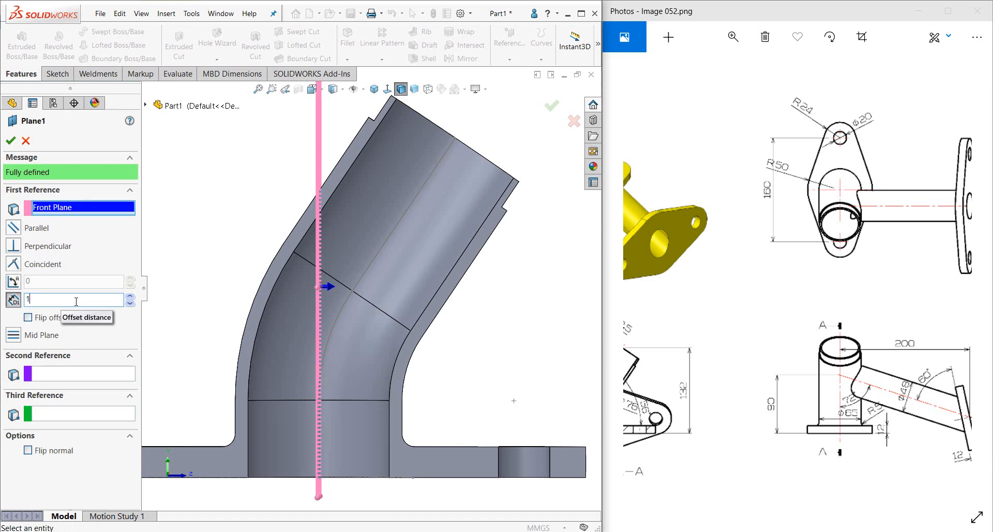
pyautogui.write('10')
pyautogui.press('Return')
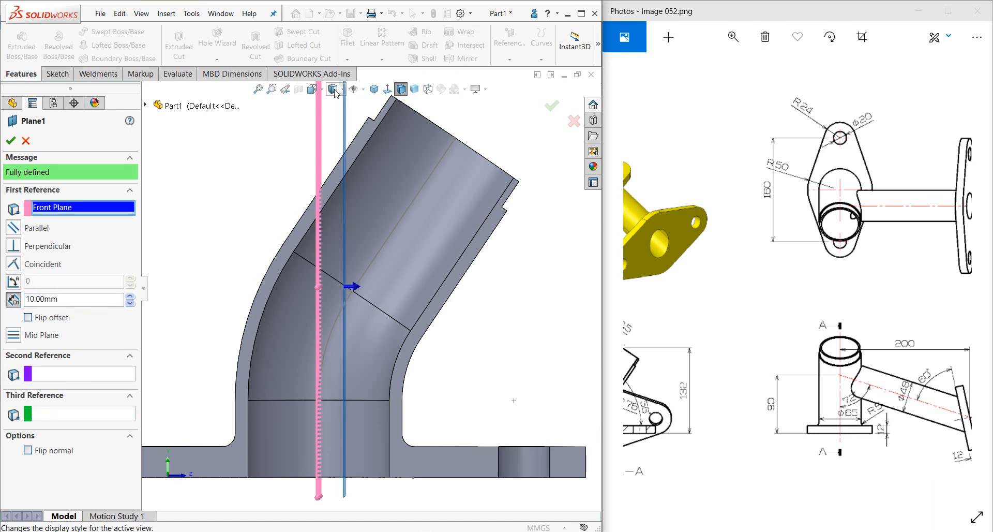
pyautogui.click(312, 89)
pyautogui.click(329, 133)
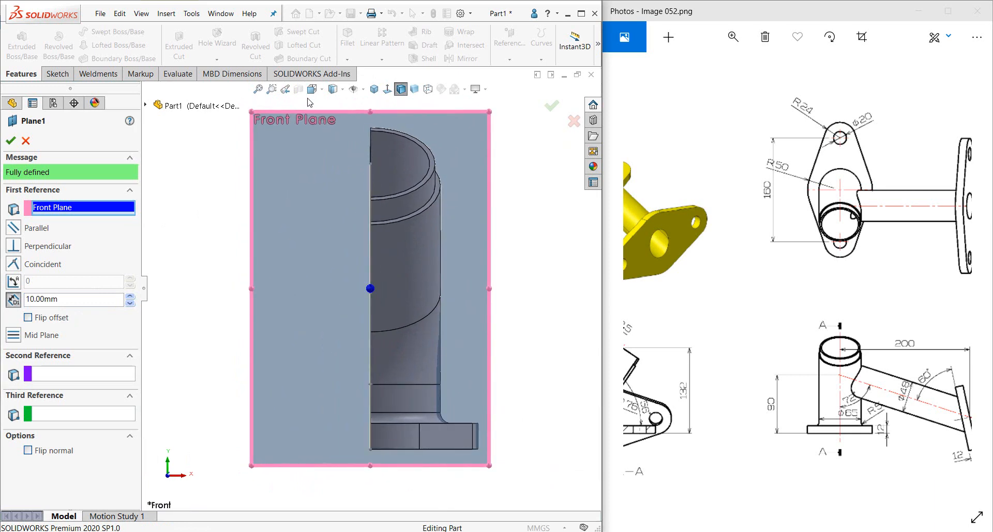
pyautogui.click(313, 133)
pyautogui.scroll(-5, 402, 291)
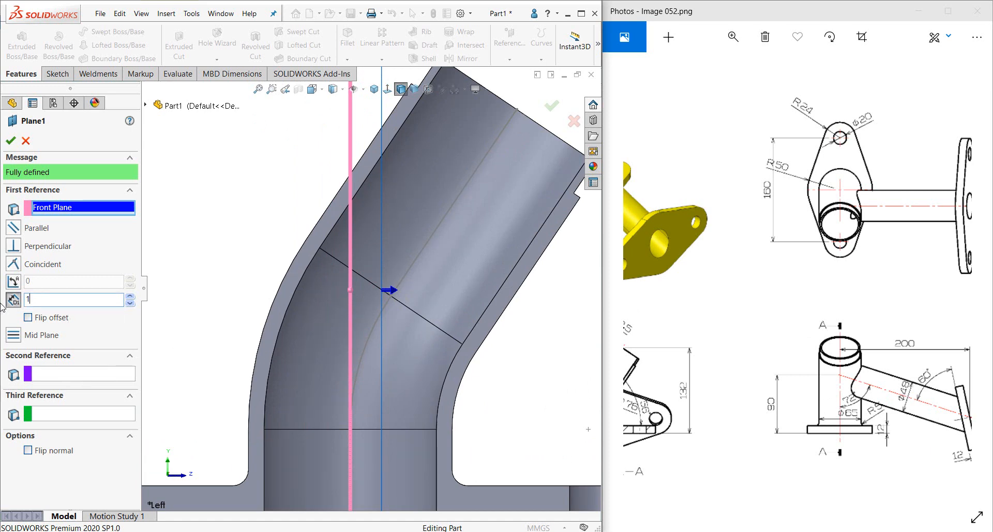
# - Set Plane1's offset distance from the Front Plane to 15 mm and accept the plane
pyautogui.write('15')
pyautogui.press('Return')
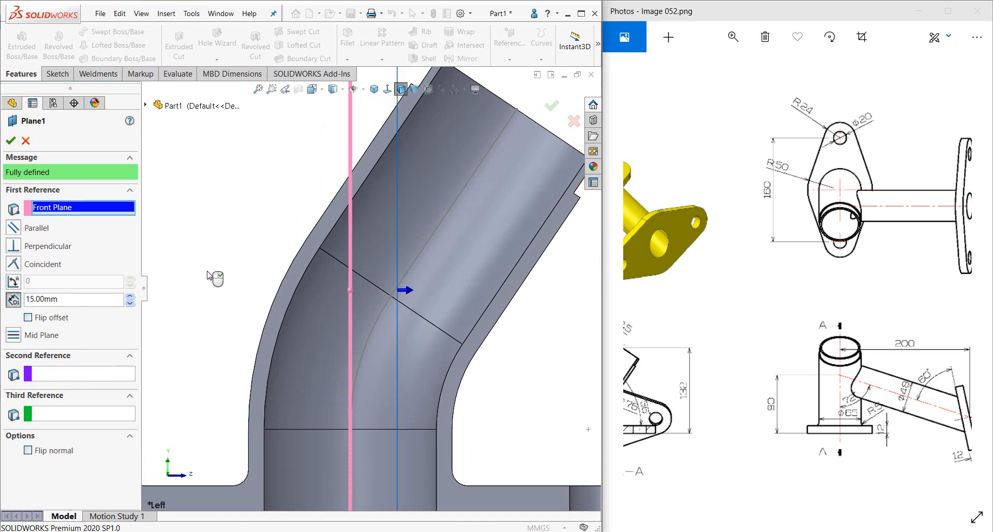
pyautogui.scroll(3, 413, 314)
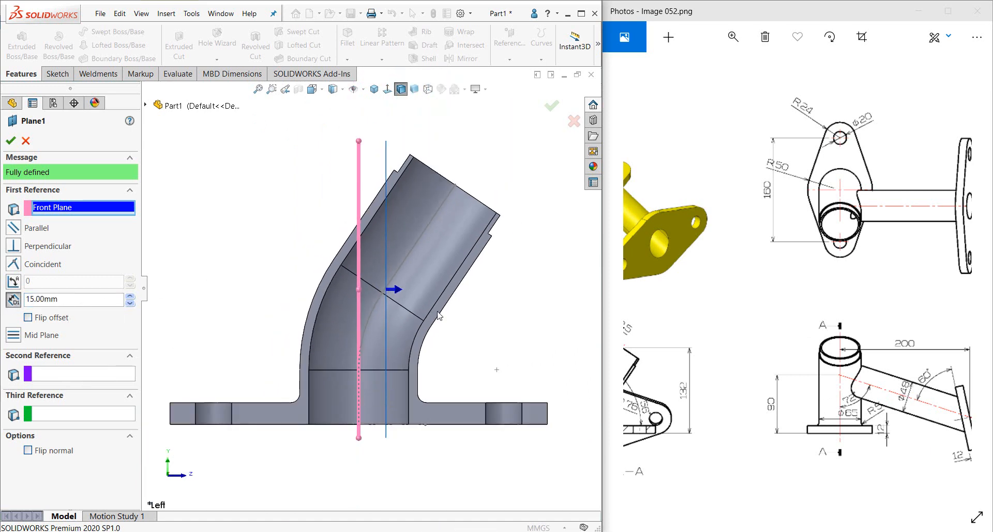
pyautogui.click(11, 141)
pyautogui.moveTo(421, 232); pyautogui.dragTo(375, 275, button='middle')
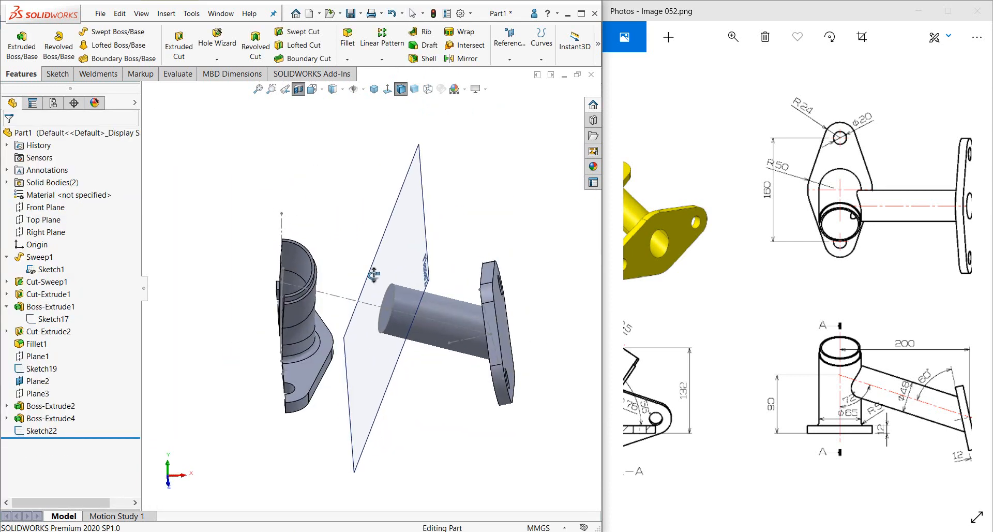
# - Extrude the circle on the branch's free end Up To Next, joining it to the bent pipe
pyautogui.click(41, 430)
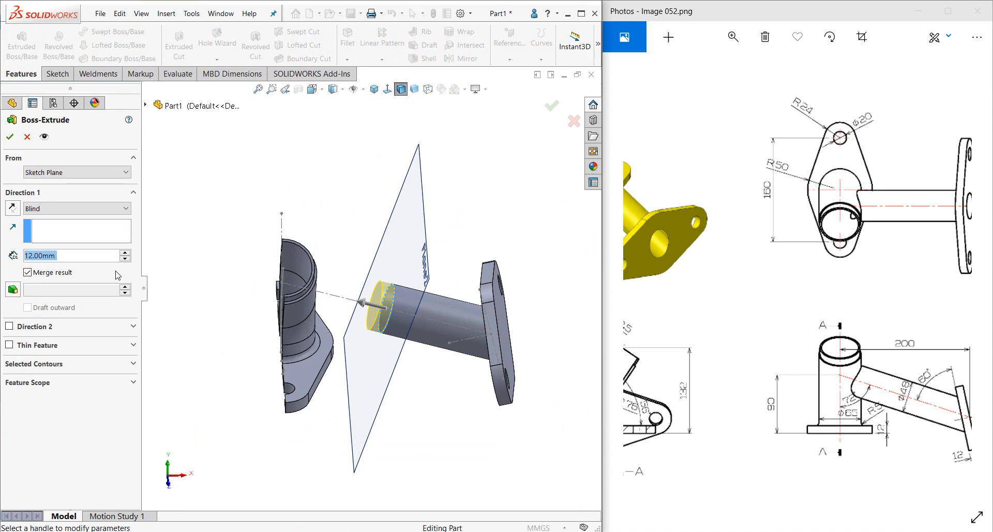
pyautogui.click(76, 209)
pyautogui.click(62, 240)
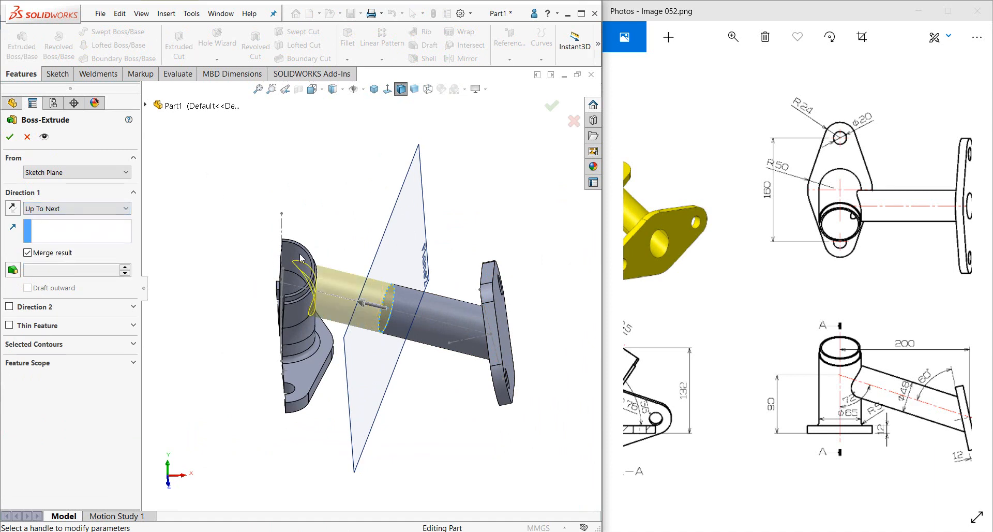
pyautogui.click(9, 136)
# - Hide Plane2 in the model view
pyautogui.moveTo(352, 189); pyautogui.dragTo(274, 212, button='middle')
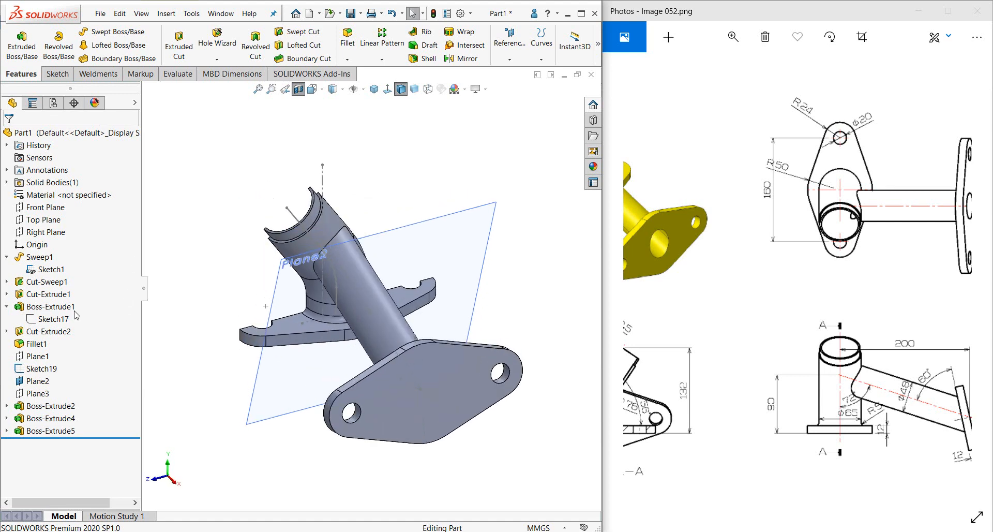
pyautogui.click(473, 234)
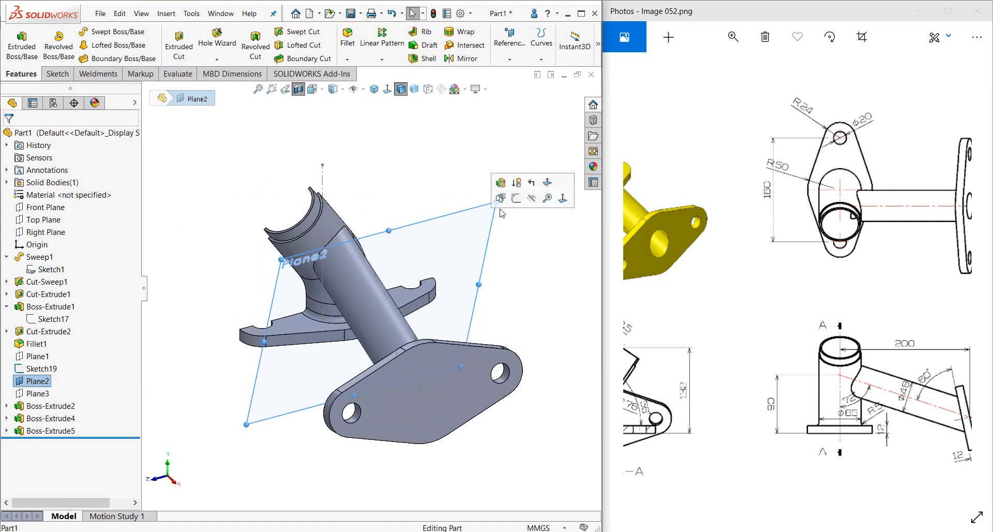
pyautogui.click(534, 199)
# - Hide the branch axis sketch, Sketch19, and show it again
pyautogui.click(323, 180)
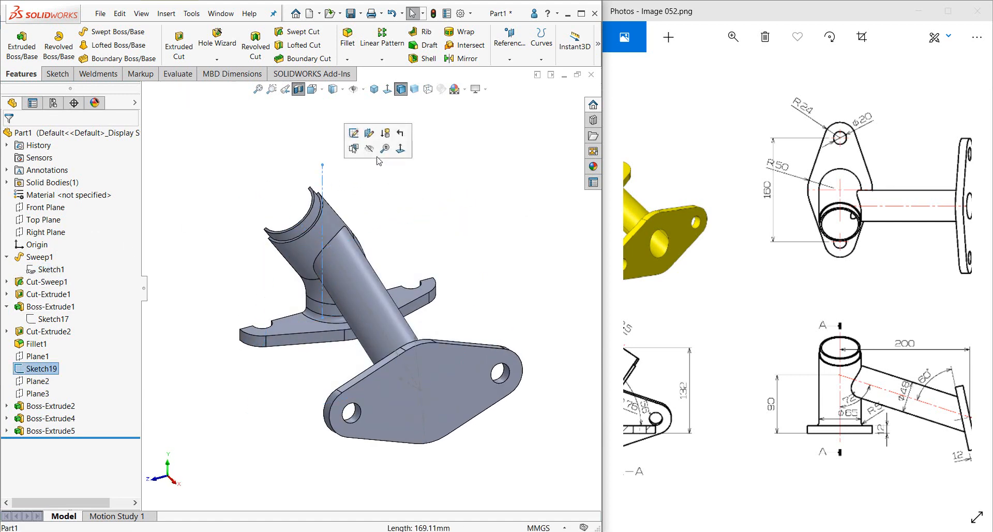
pyautogui.click(367, 149)
pyautogui.moveTo(433, 175)
pyautogui.mouseDown(button='middle')
pyautogui.moveTo(426, 215)
pyautogui.moveTo(489, 168)
pyautogui.moveTo(247, 293)
pyautogui.mouseUp(button='middle')
pyautogui.click(42, 368)
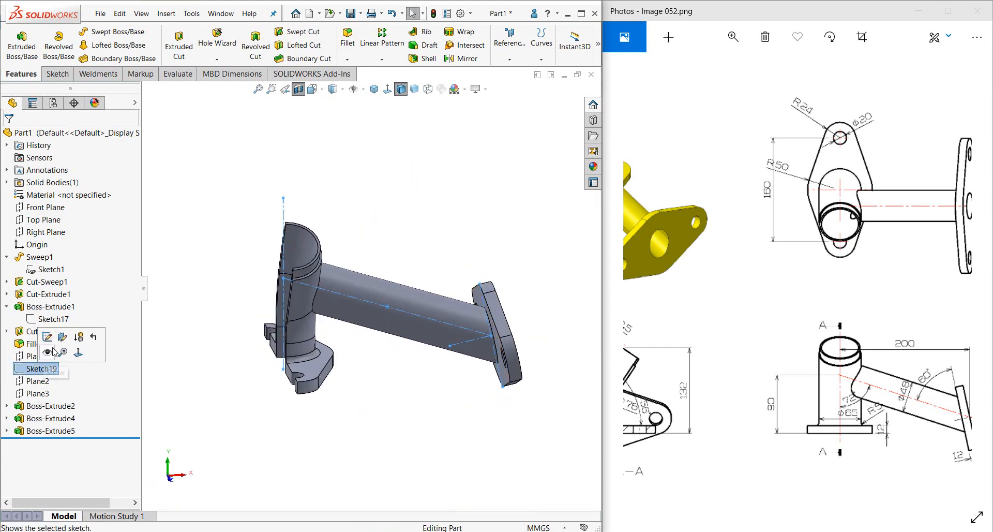
pyautogui.click(56, 340)
pyautogui.moveTo(428, 239); pyautogui.dragTo(378, 300, button='middle')
pyautogui.scroll(2, 380, 304)
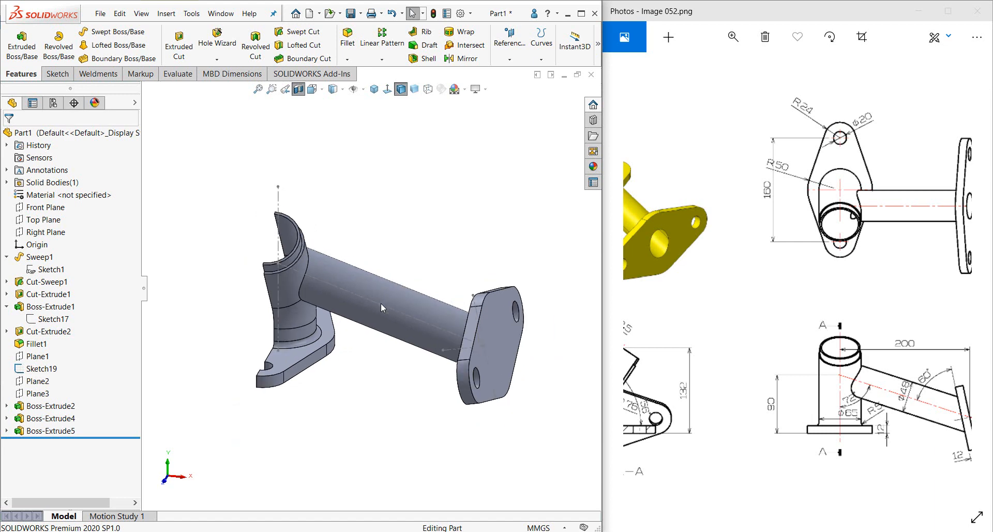
# - Start a new sketch on Plane2, across the middle of the branch
pyautogui.click(29, 387)
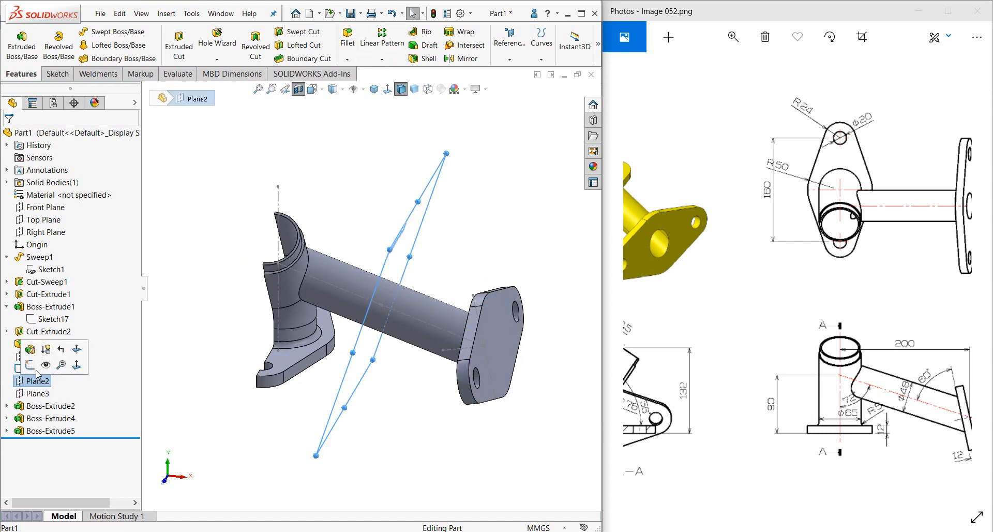
pyautogui.click(30, 364)
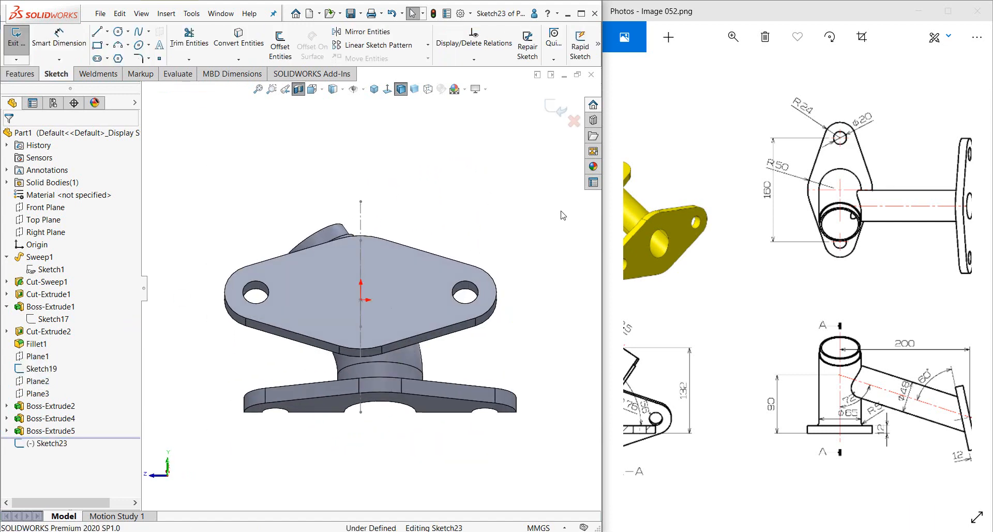
pyautogui.moveTo(562, 211); pyautogui.dragTo(492, 265, button='middle')
pyautogui.click(41, 383)
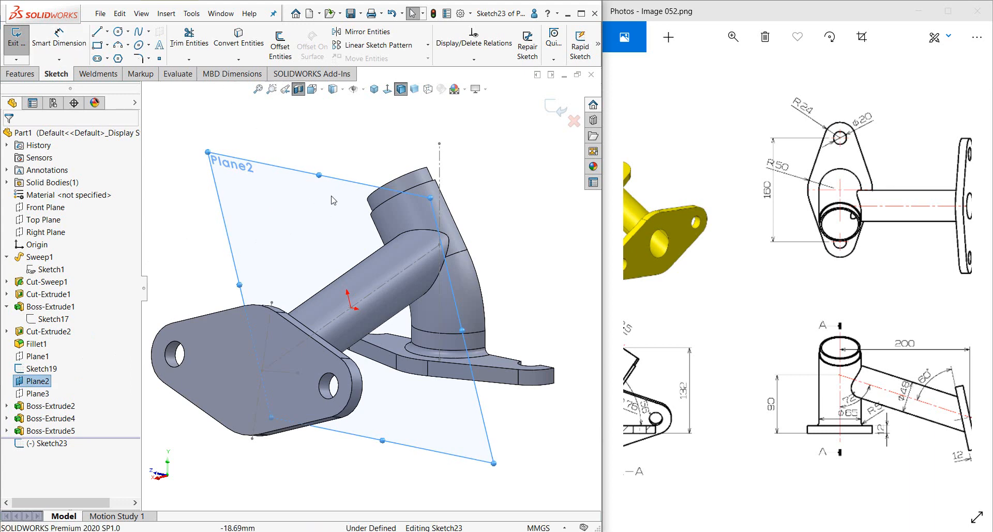
pyautogui.click(280, 46)
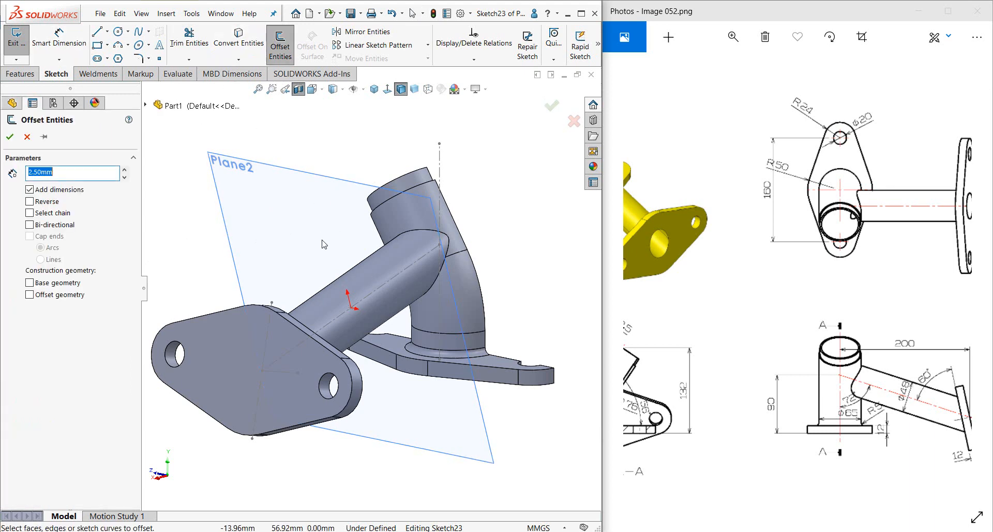
pyautogui.click(366, 281)
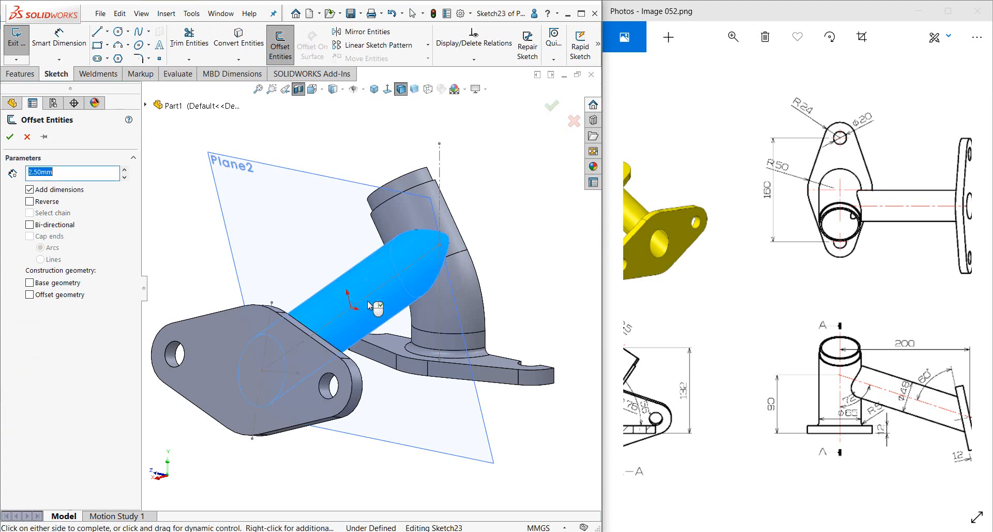
pyautogui.moveTo(368, 305); pyautogui.dragTo(331, 350, button='middle')
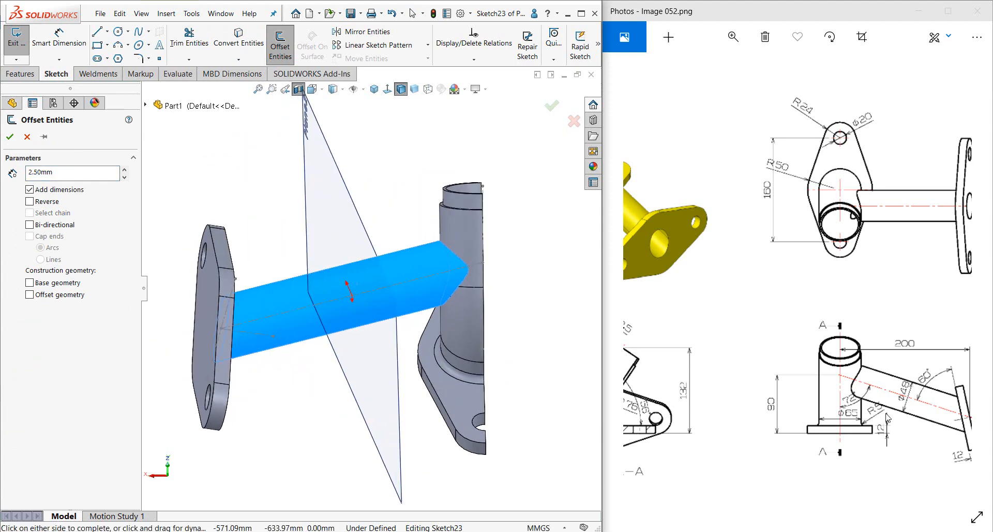
pyautogui.hscroll(5, 895, 404)
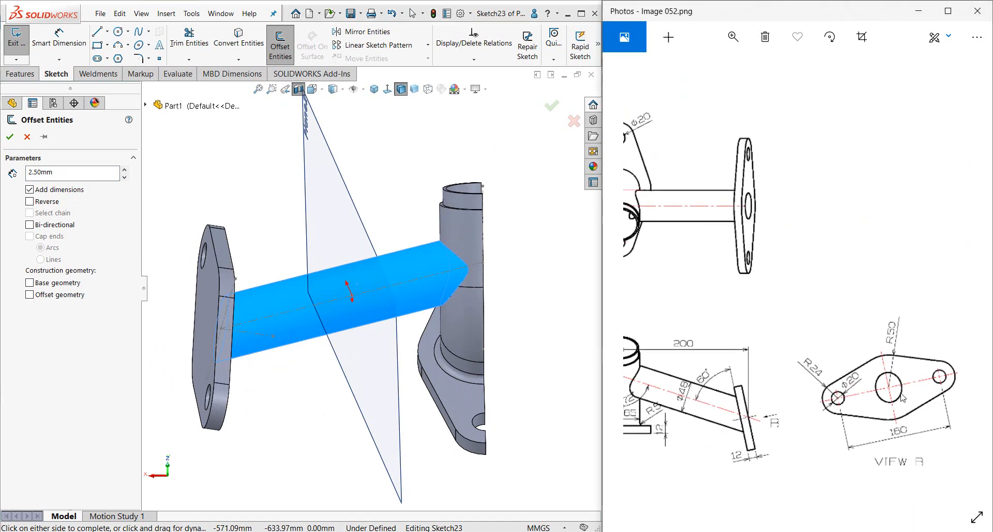
pyautogui.hscroll(-5, 817, 375)
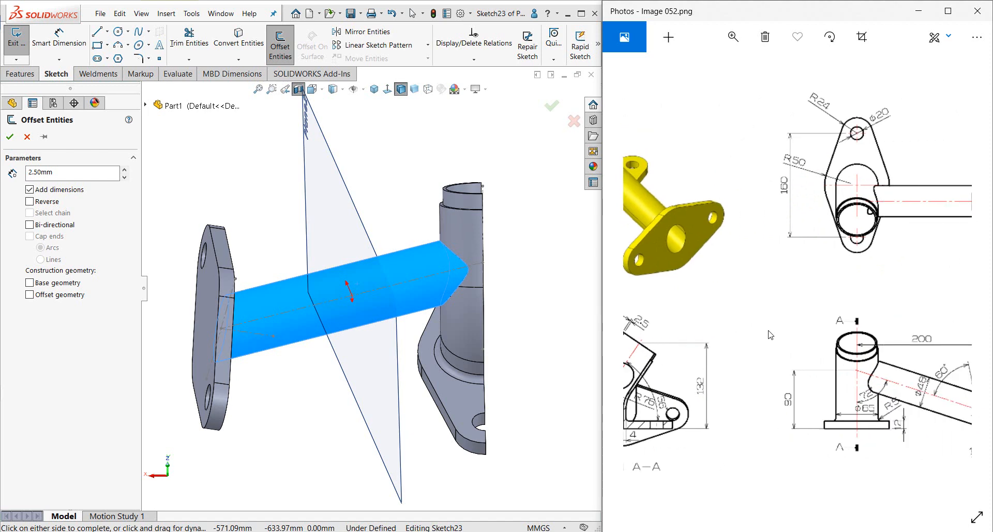
pyautogui.hscroll(1, 745, 335)
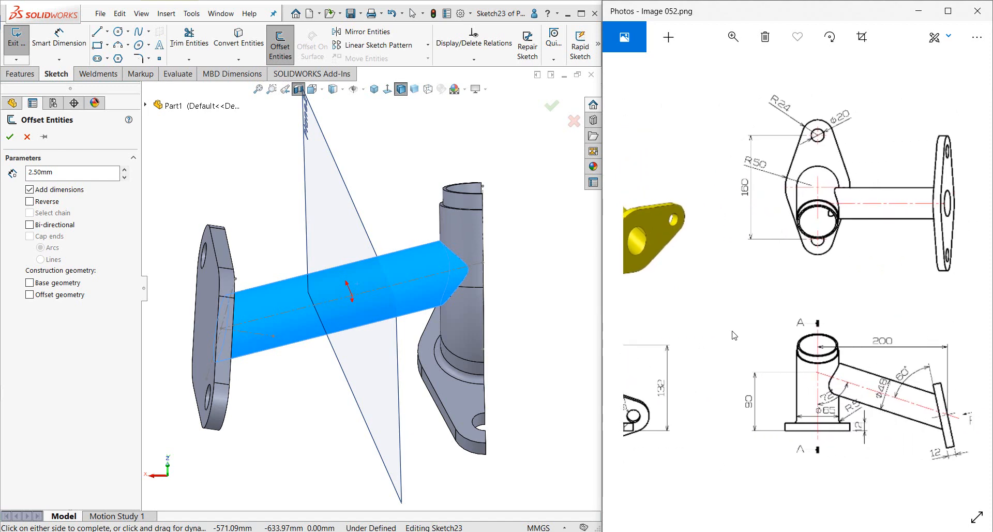
pyautogui.click(27, 137)
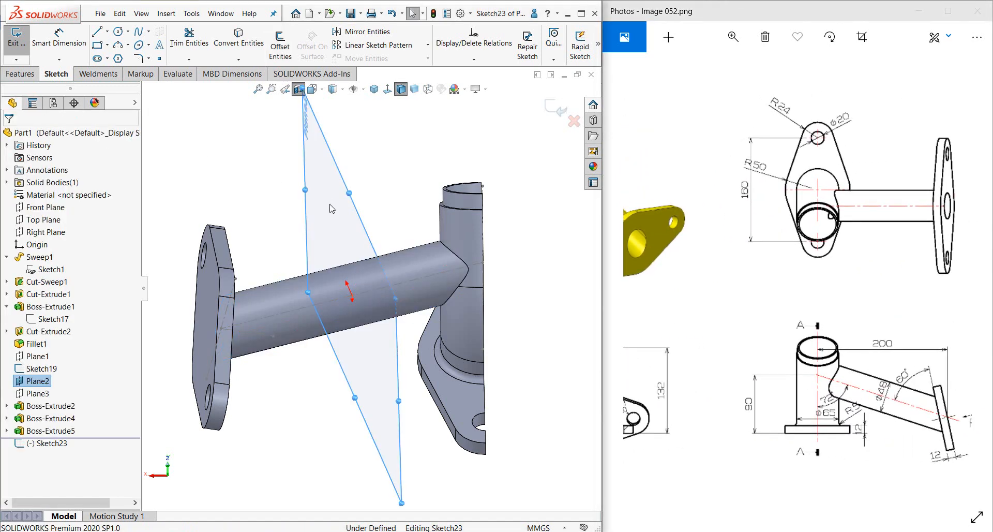
pyautogui.click(118, 31)
pyautogui.hotkey('ctrl', '8')
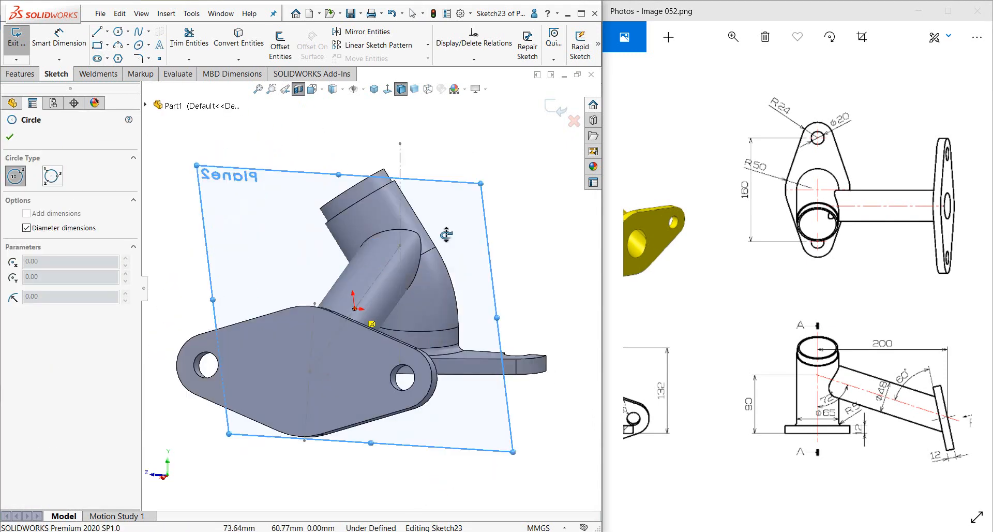
pyautogui.click(382, 303)
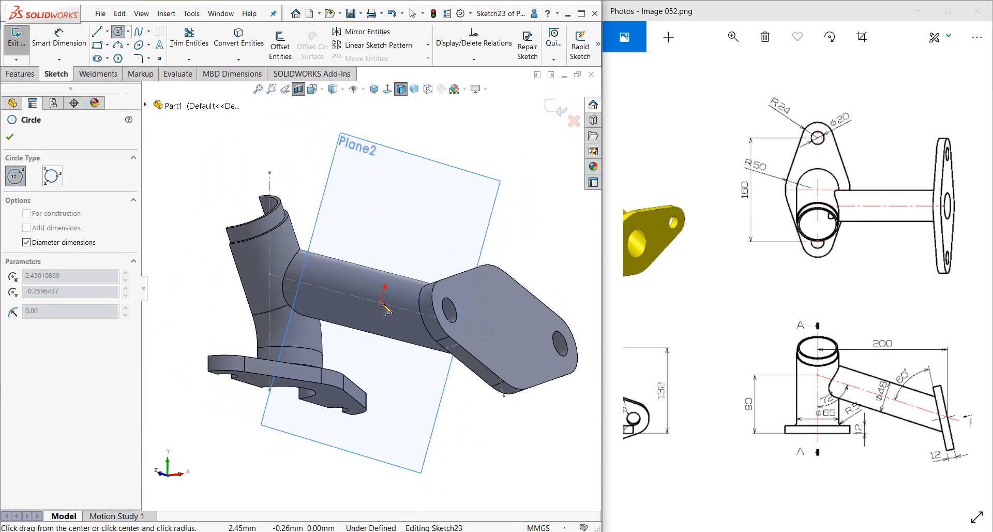
pyautogui.press('Escape')
# - Draw a 40 mm diameter circle centred on the sketch origin at the branch axis and exit the sketch
pyautogui.scroll(-5, 386, 315)
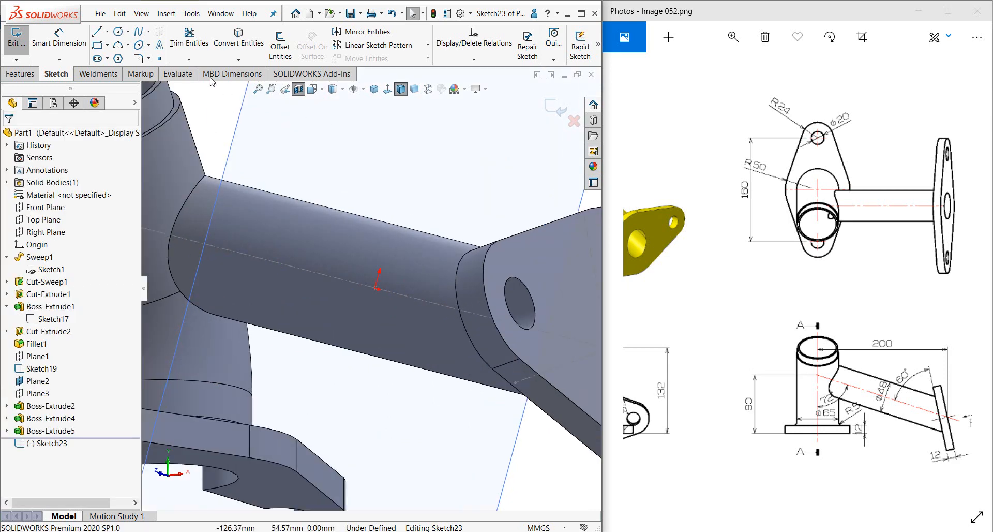
pyautogui.click(118, 31)
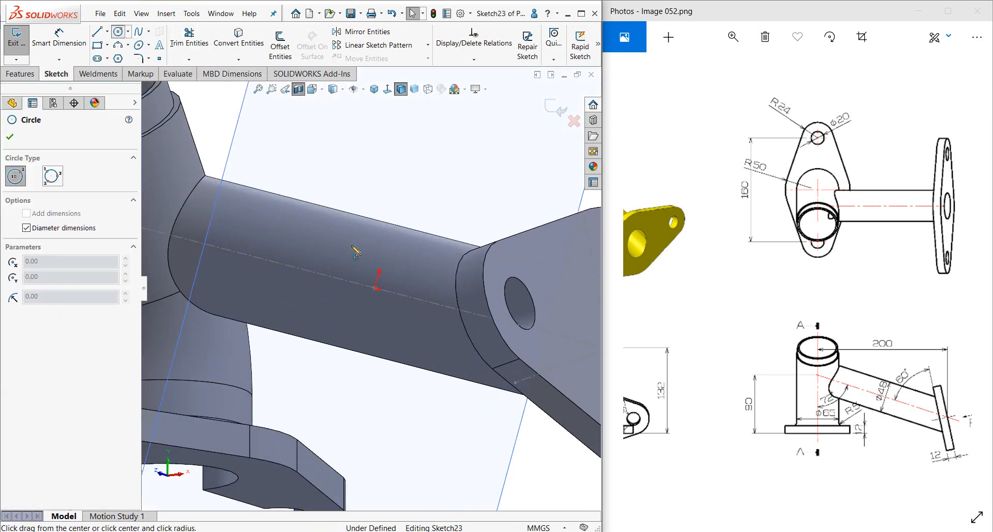
pyautogui.click(375, 287)
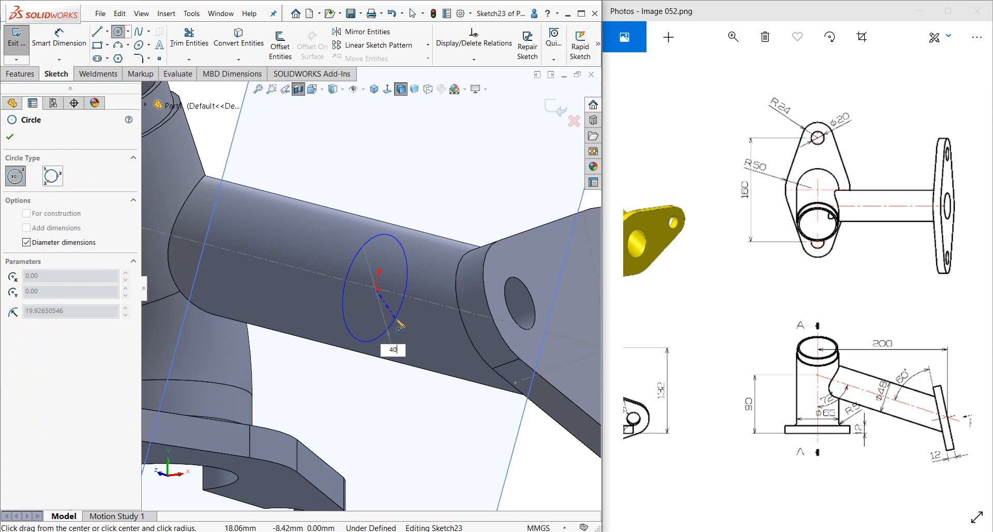
pyautogui.write('40')
pyautogui.press('Return')
pyautogui.press('Escape')
pyautogui.press('z')
pyautogui.press('z')
pyautogui.press('z')
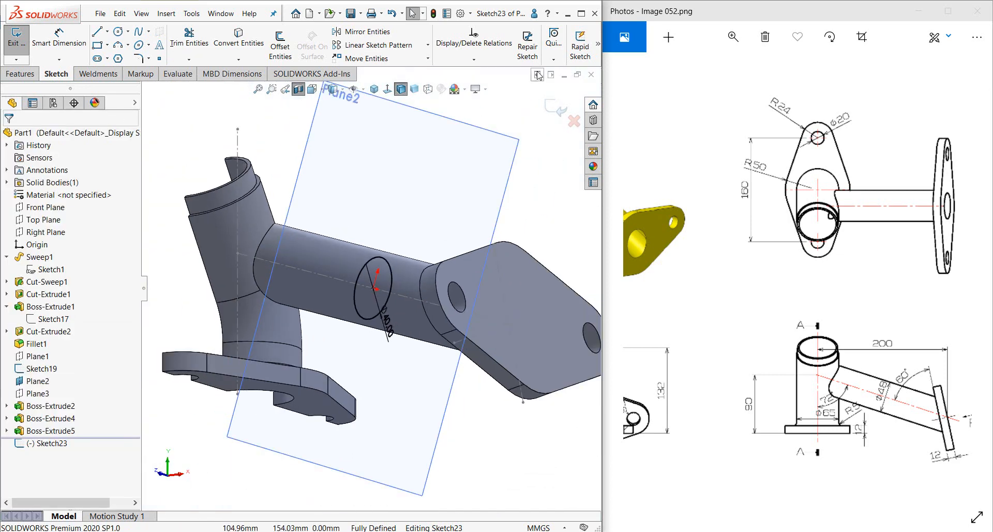
pyautogui.click(556, 108)
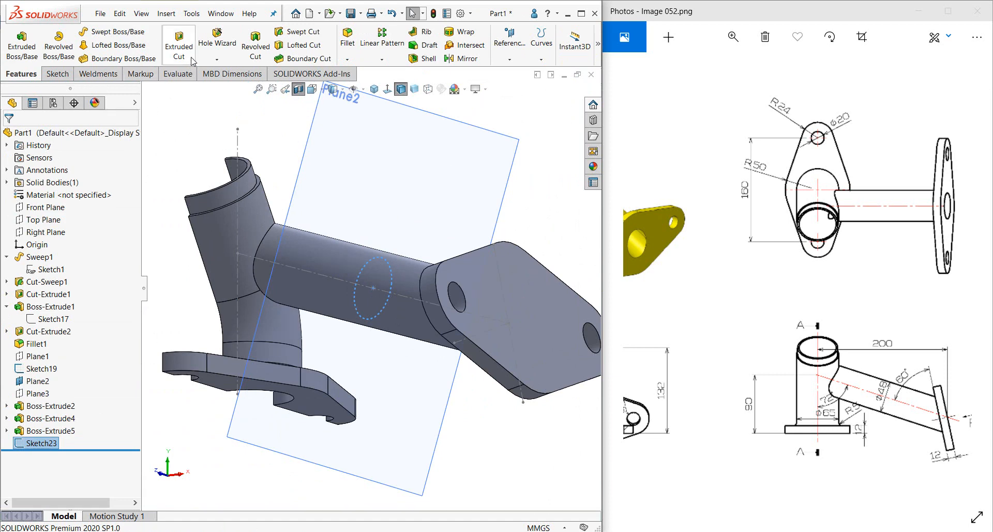
# - Cut-extrude the 40 mm circle Mid Plane with a 298 mm depth through the branch and its flange
pyautogui.click(178, 45)
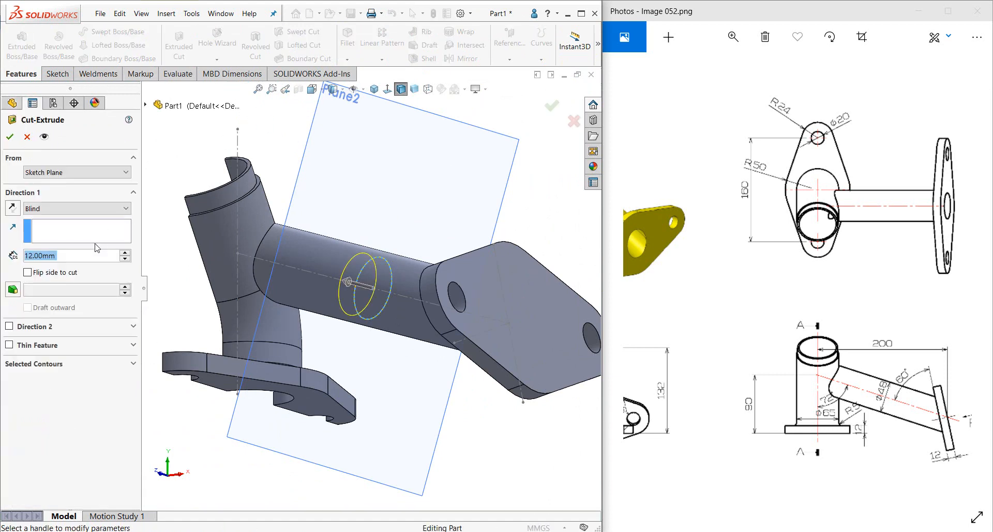
pyautogui.click(59, 212)
pyautogui.click(52, 293)
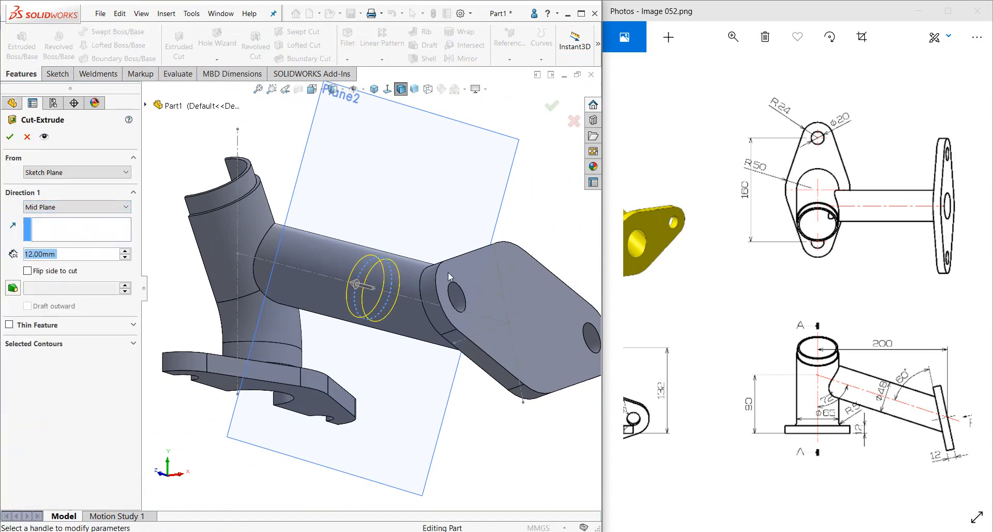
pyautogui.scroll(2, 370, 293)
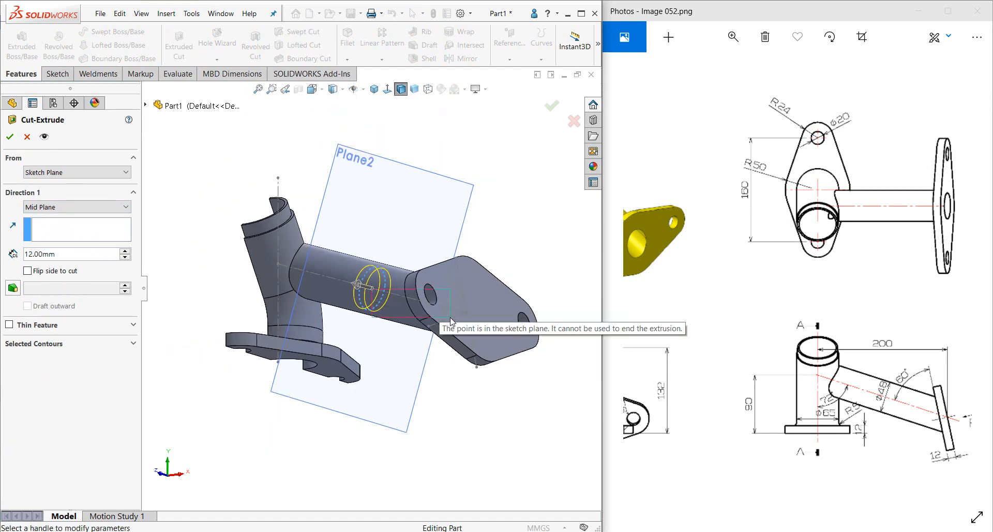
pyautogui.moveTo(354, 288); pyautogui.dragTo(239, 250)
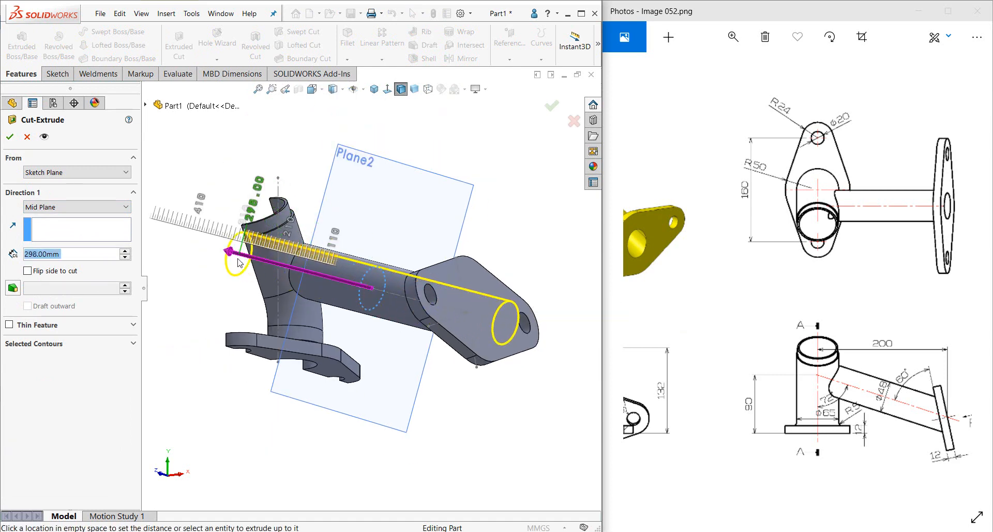
pyautogui.moveTo(311, 289); pyautogui.dragTo(472, 355, button='middle')
pyautogui.click(9, 138)
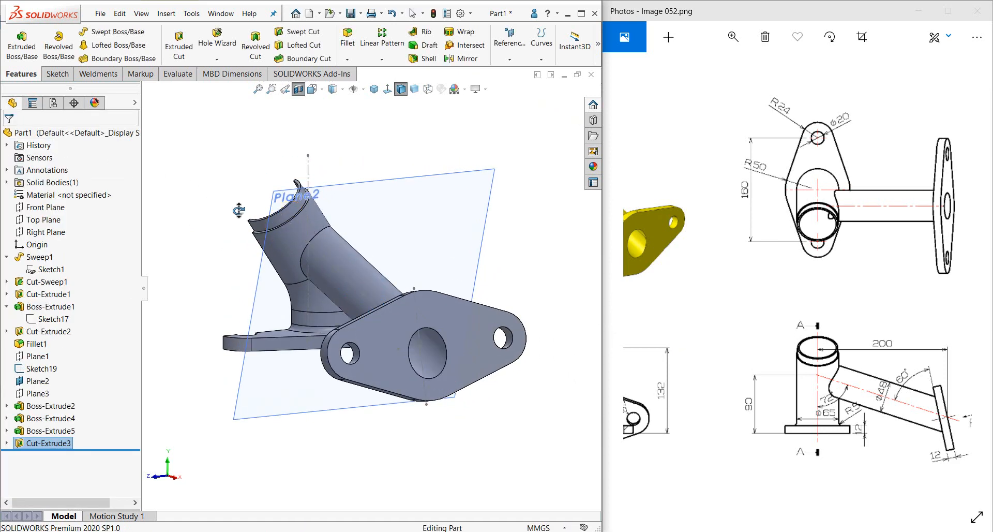
pyautogui.moveTo(237, 212); pyautogui.dragTo(193, 210, button='middle')
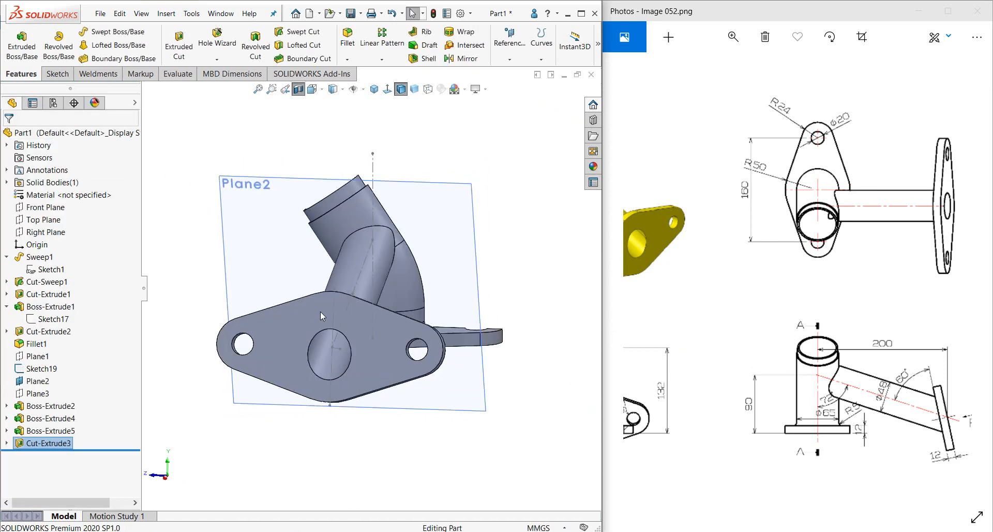
# - Hide the branch axis sketch, Sketch19, and Plane2 in the model view
pyautogui.click(41, 368)
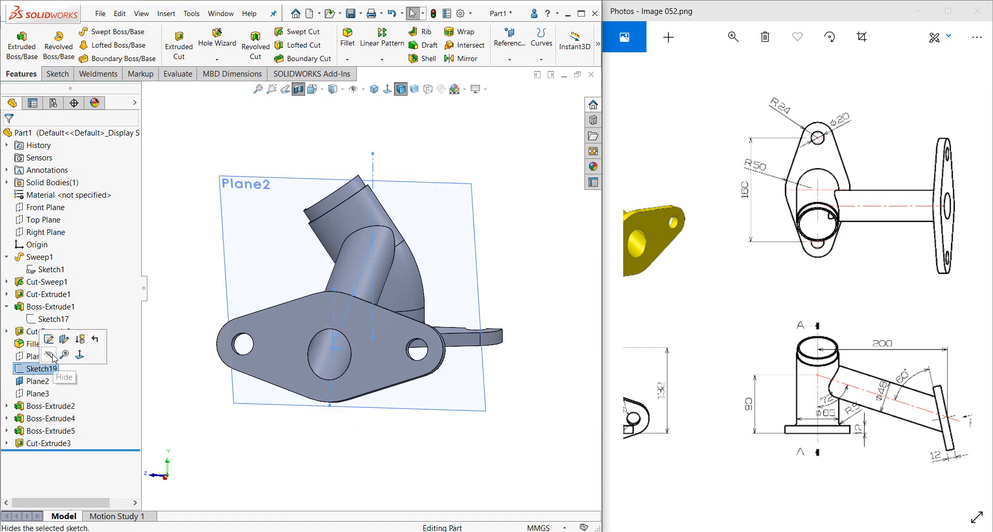
pyautogui.click(51, 357)
pyautogui.click(224, 194)
pyautogui.click(280, 146)
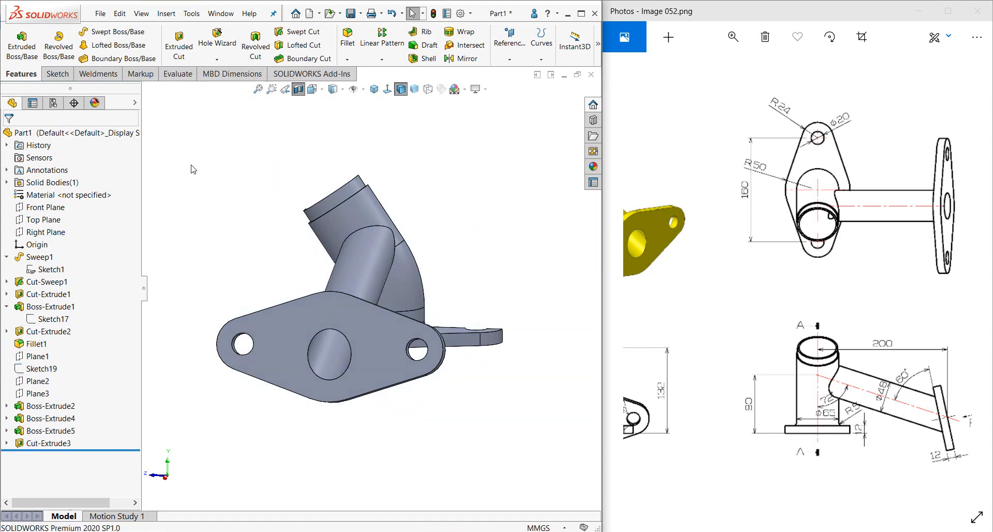
# - Turn off the section view and compare the complete part with the reference drawing's pictorial and section views
pyautogui.click(374, 89)
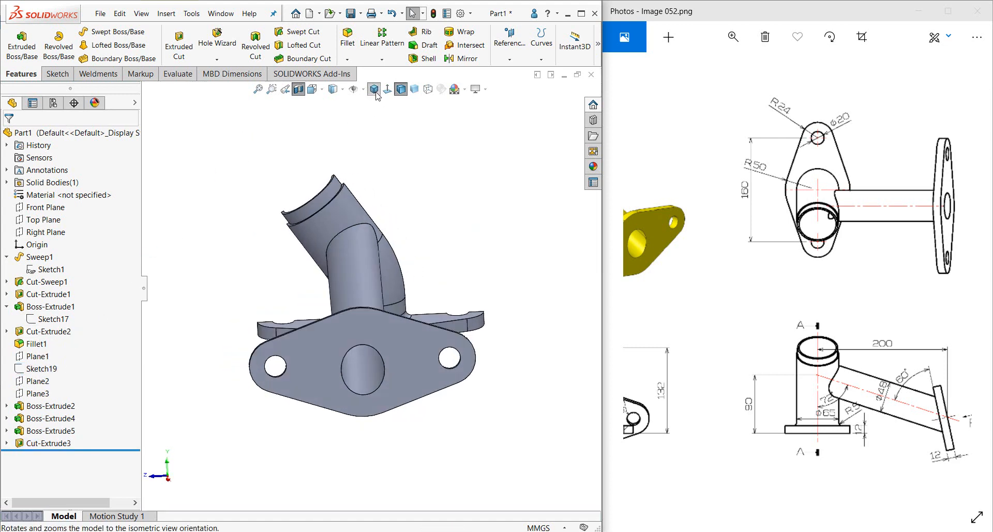
pyautogui.click(305, 89)
pyautogui.moveTo(400, 284); pyautogui.dragTo(549, 280, button='middle')
pyautogui.moveTo(772, 254); pyautogui.dragTo(852, 253)
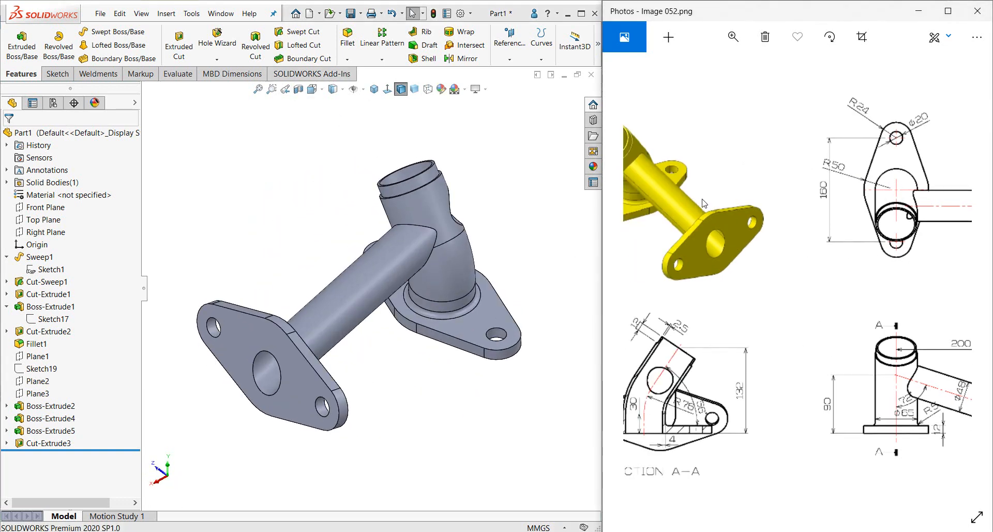
pyautogui.moveTo(702, 206); pyautogui.dragTo(799, 209)
pyautogui.moveTo(403, 263); pyautogui.dragTo(372, 310, button='middle')
# - Edit Cut-Extrude3, shortening its Mid Plane depth to about 227 mm, adjust its end slightly and accept the cut
pyautogui.click(51, 442)
pyautogui.click(64, 414)
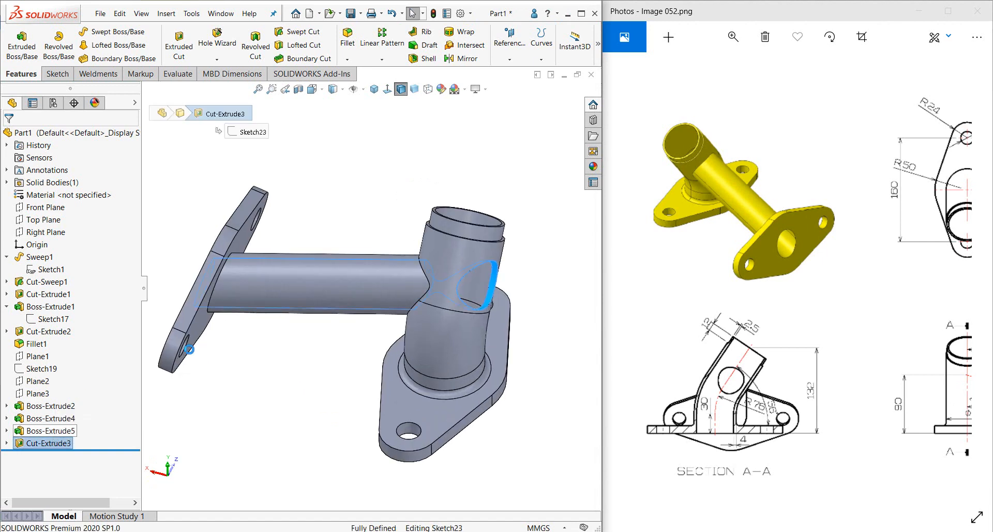
pyautogui.moveTo(488, 285); pyautogui.dragTo(467, 282)
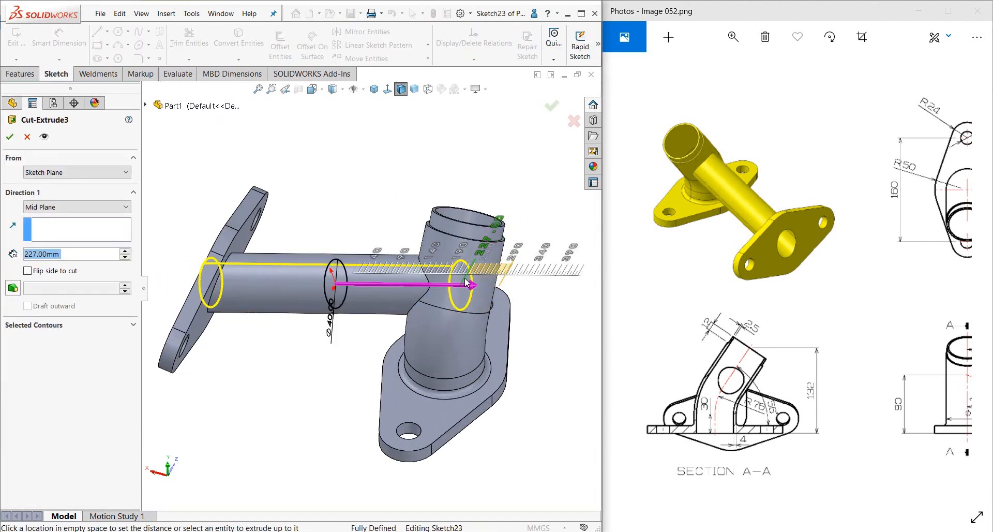
pyautogui.moveTo(466, 283); pyautogui.dragTo(288, 386, button='middle')
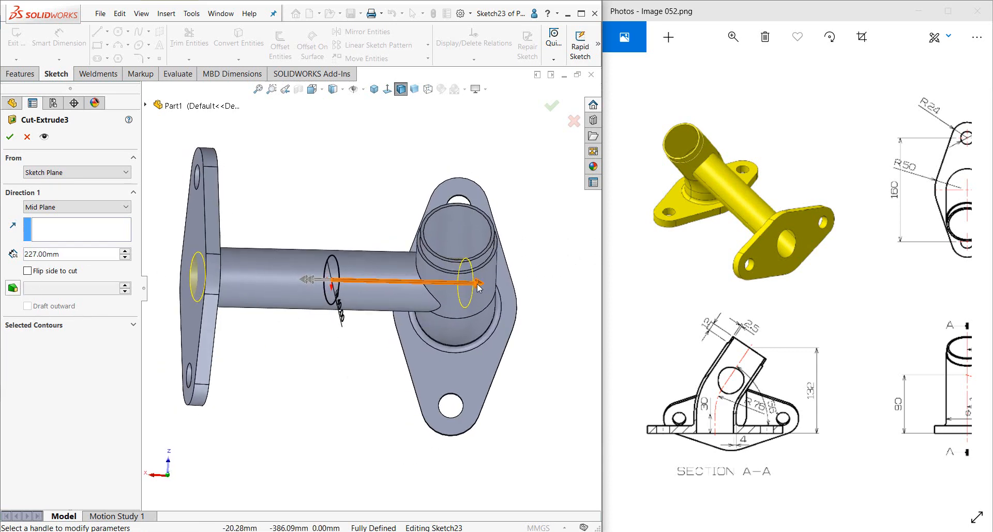
pyautogui.moveTo(478, 284); pyautogui.dragTo(486, 284)
pyautogui.click(35, 209)
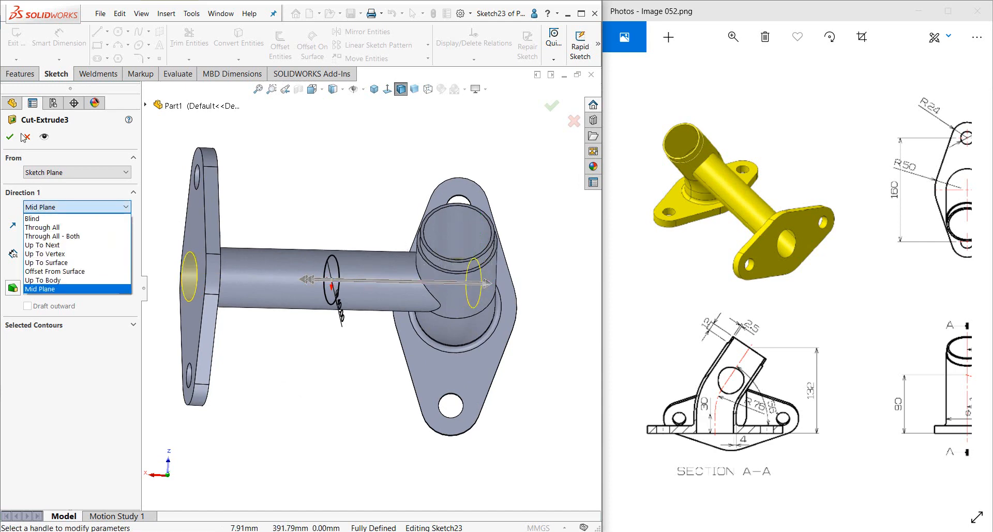
pyautogui.click(9, 137)
pyautogui.click(9, 137)
# - Delete the branch's bore cut, Cut-Extrude3, while keeping its circle sketch
pyautogui.rightClick(63, 443)
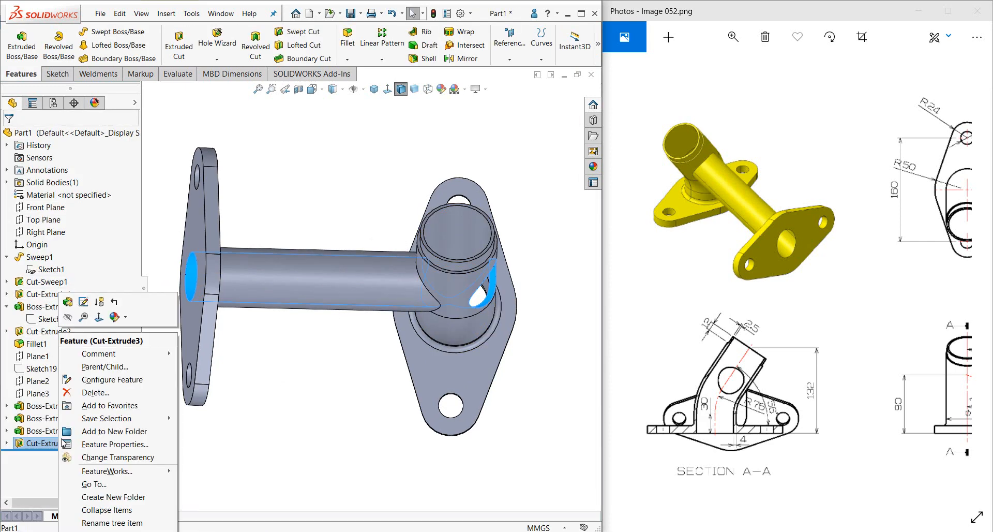
pyautogui.click(95, 392)
pyautogui.click(568, 208)
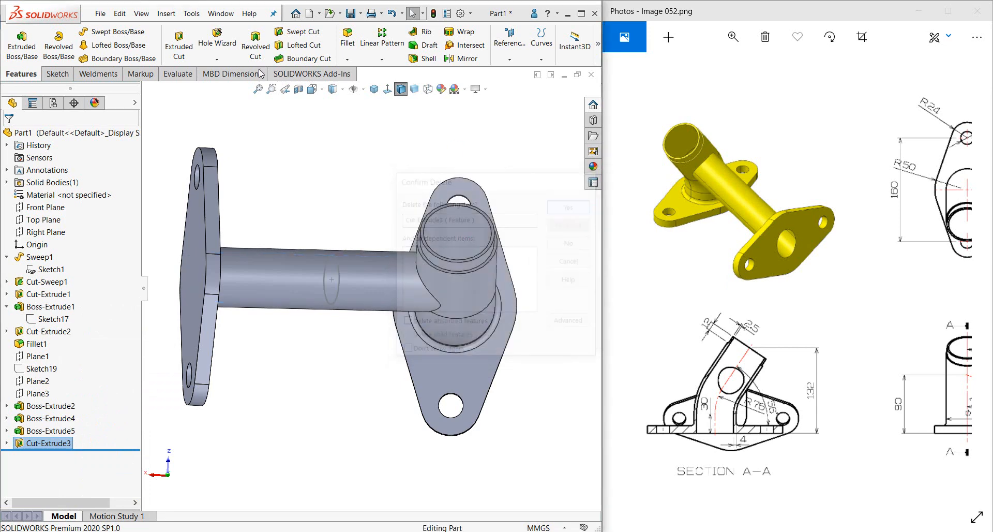
# - Extrude-cut the 40 mm circle through the branch, Blind 108 mm toward the bent pipe and about 205 mm toward the branch flange
pyautogui.click(179, 44)
pyautogui.click(324, 271)
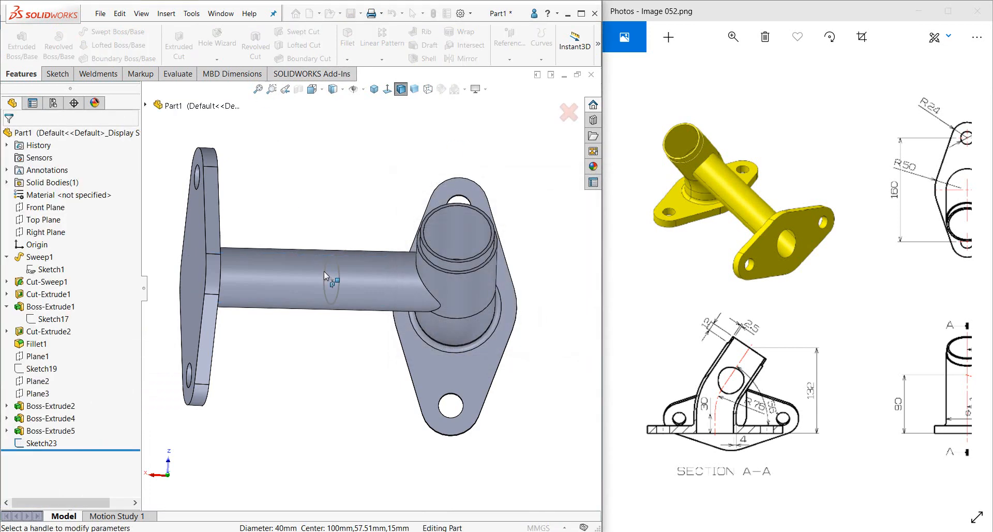
pyautogui.scroll(3, 368, 291)
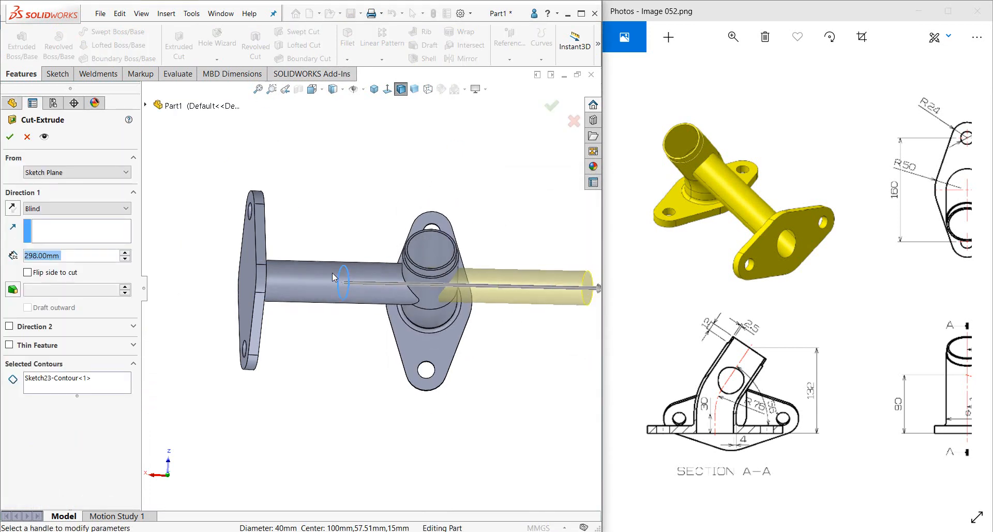
pyautogui.click(598, 288)
pyautogui.click(434, 282)
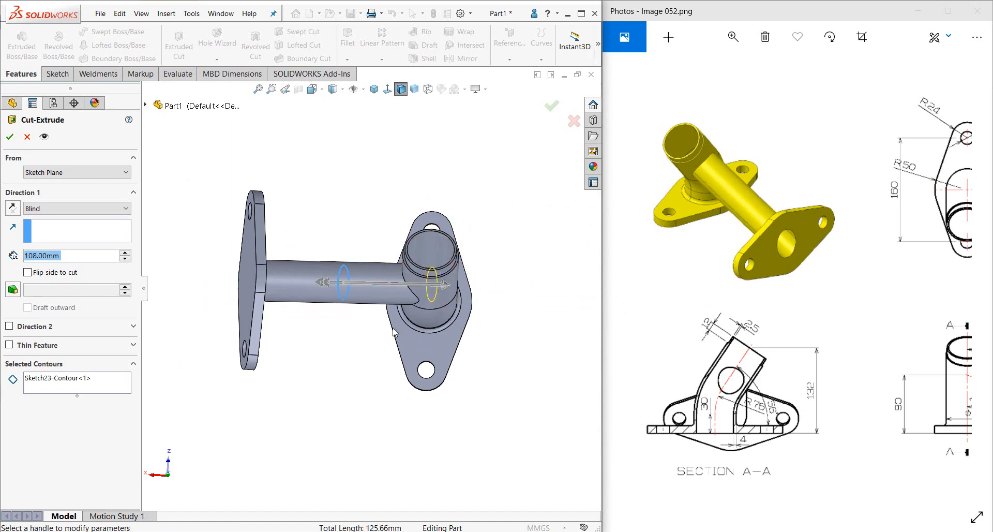
pyautogui.click(9, 326)
pyautogui.click(319, 294)
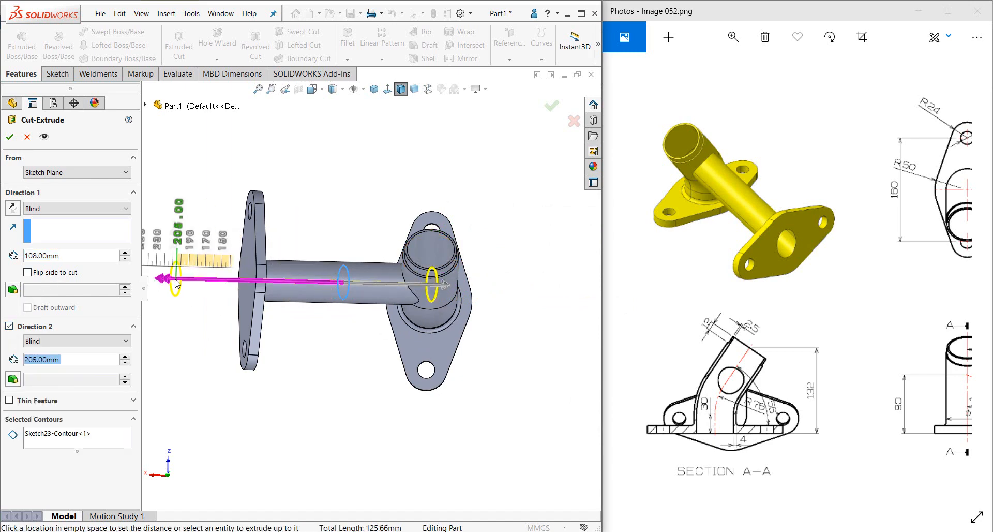
pyautogui.click(163, 280)
pyautogui.click(11, 137)
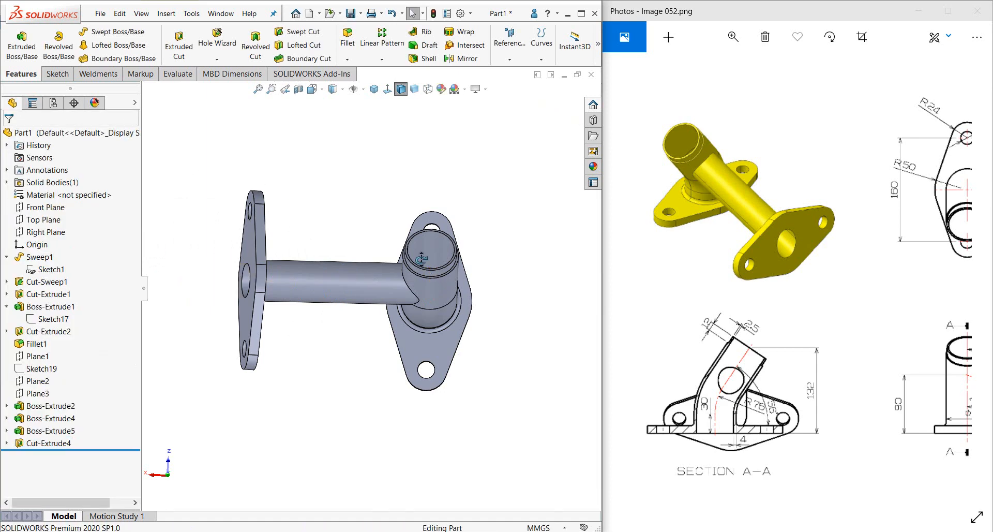
# - Compare the bored part from several angles with the reference drawing's pictorial, section, top and front views
pyautogui.moveTo(257, 178); pyautogui.dragTo(235, 186, button='middle')
pyautogui.scroll(-5, 305, 261)
pyautogui.click(375, 89)
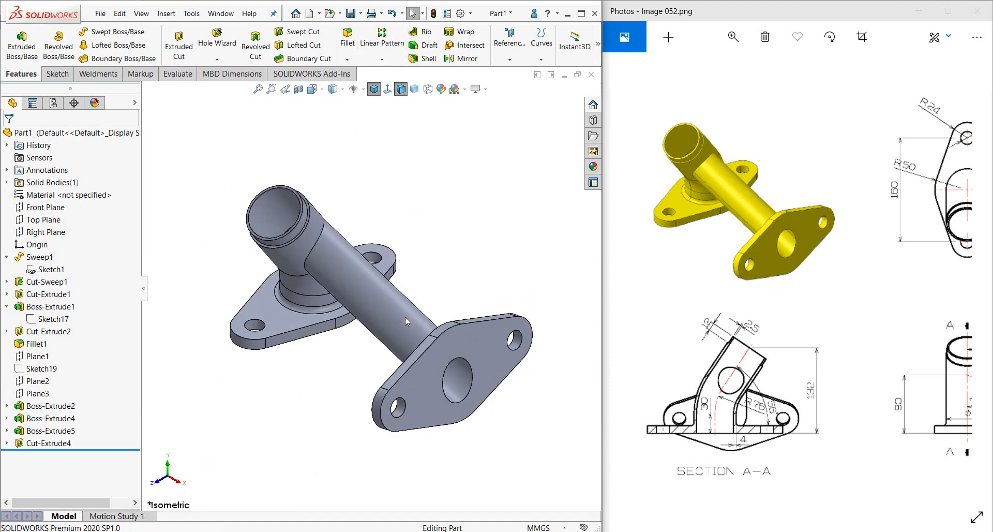
pyautogui.moveTo(854, 338); pyautogui.dragTo(678, 352)
pyautogui.moveTo(409, 337); pyautogui.dragTo(446, 324, button='middle')
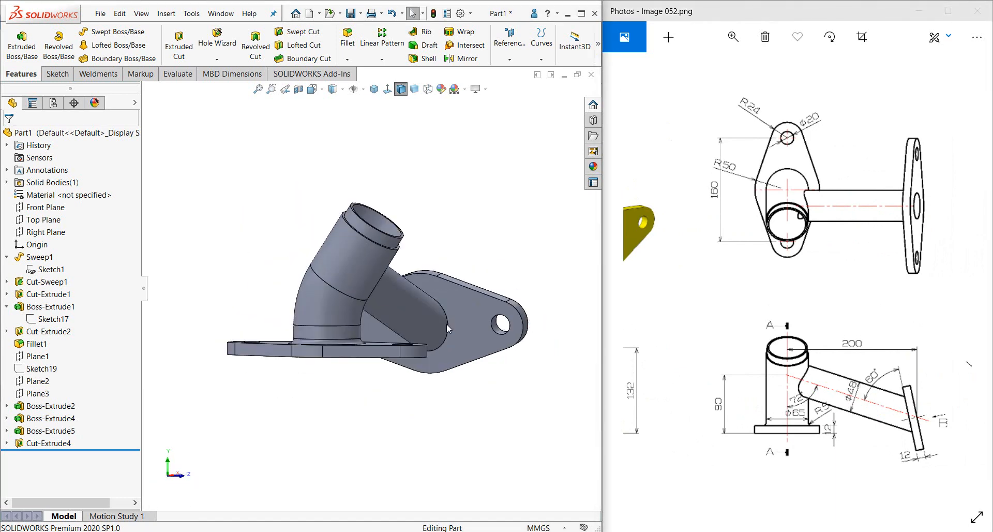
pyautogui.moveTo(845, 325); pyautogui.dragTo(812, 326)
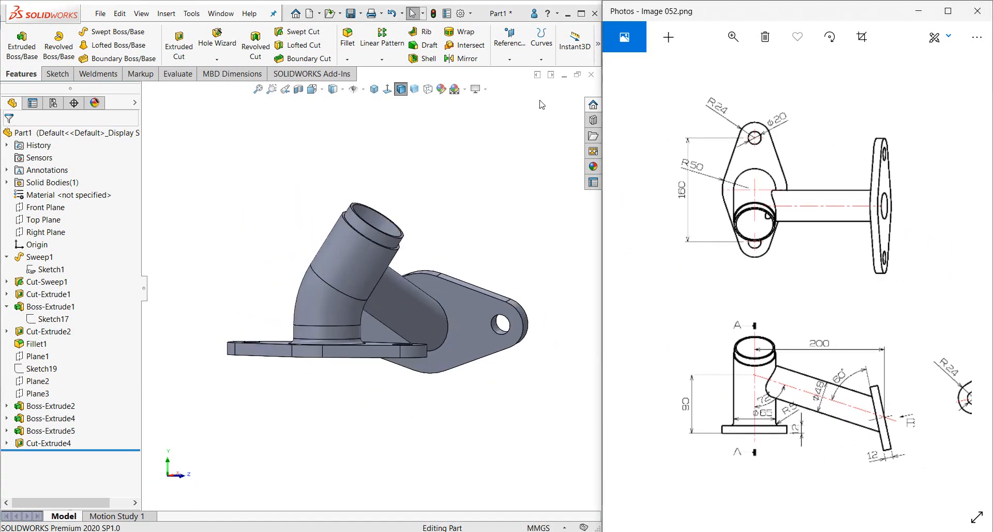
pyautogui.click(374, 89)
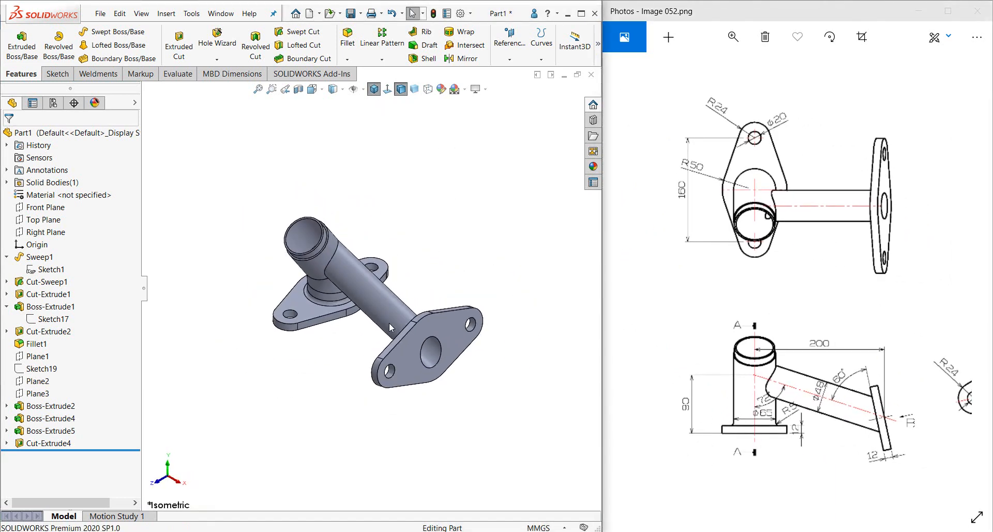
pyautogui.moveTo(751, 284); pyautogui.dragTo(855, 254)
pyautogui.moveTo(829, 390); pyautogui.dragTo(931, 388)
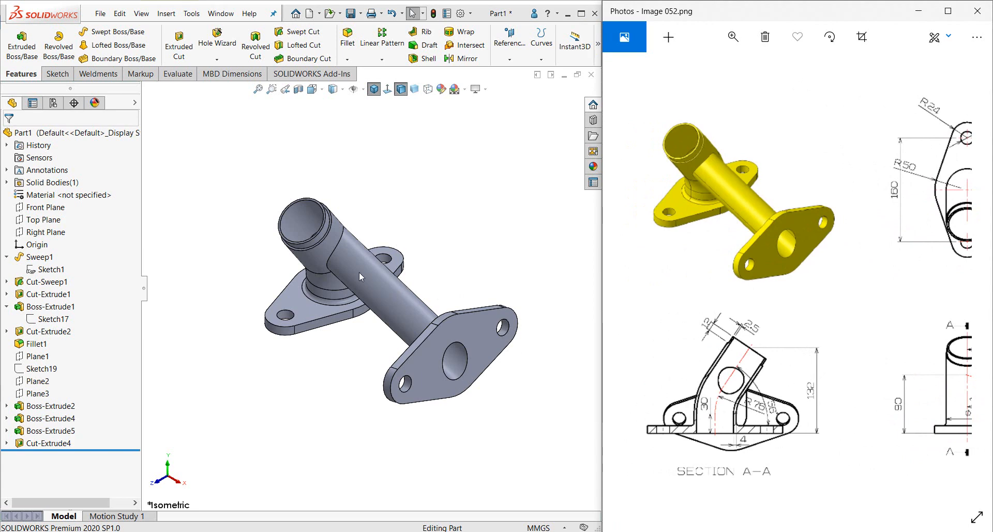
pyautogui.scroll(2, 361, 276)
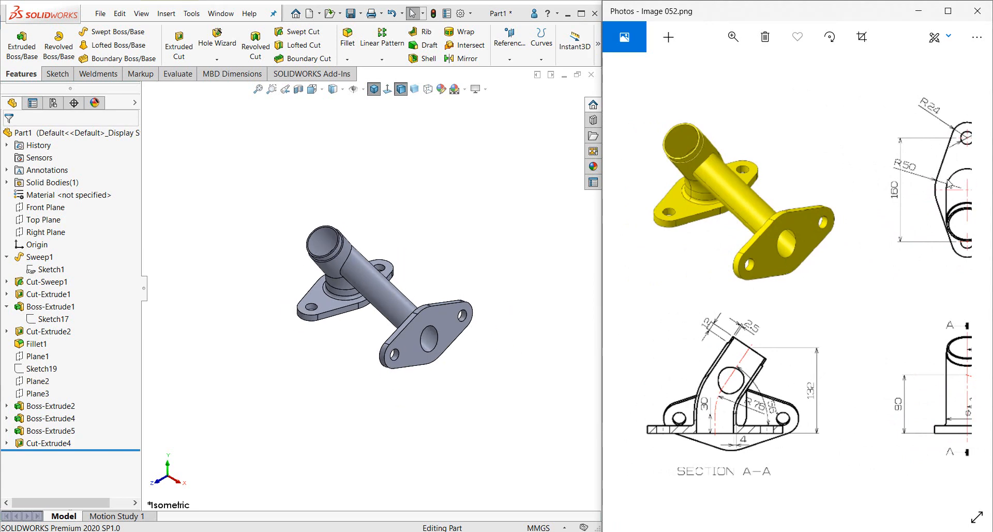
pyautogui.moveTo(917, 180)
pyautogui.mouseDown()
pyautogui.moveTo(741, 194)
pyautogui.moveTo(743, 245)
pyautogui.moveTo(759, 264)
pyautogui.mouseUp()
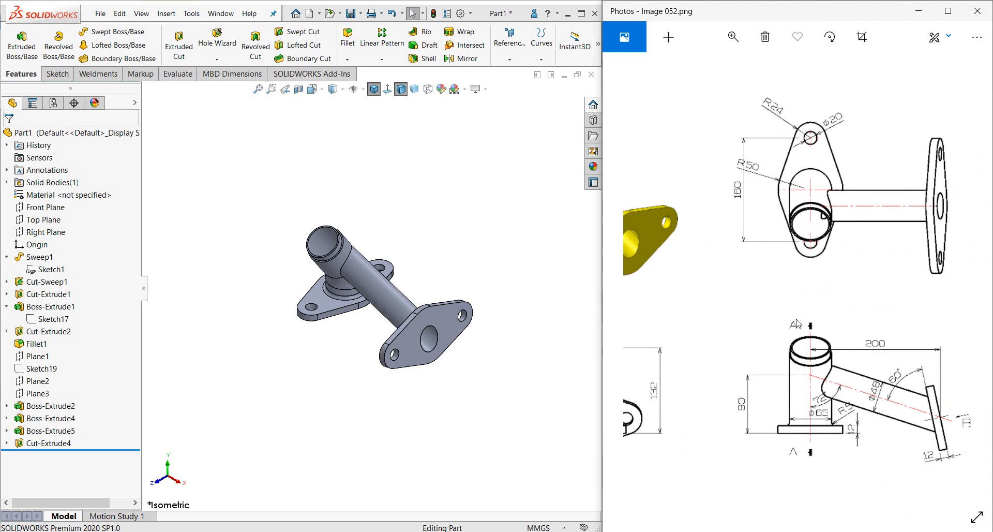
pyautogui.moveTo(805, 324)
pyautogui.mouseDown()
pyautogui.moveTo(855, 306)
pyautogui.moveTo(897, 259)
pyautogui.moveTo(941, 261)
pyautogui.mouseUp()
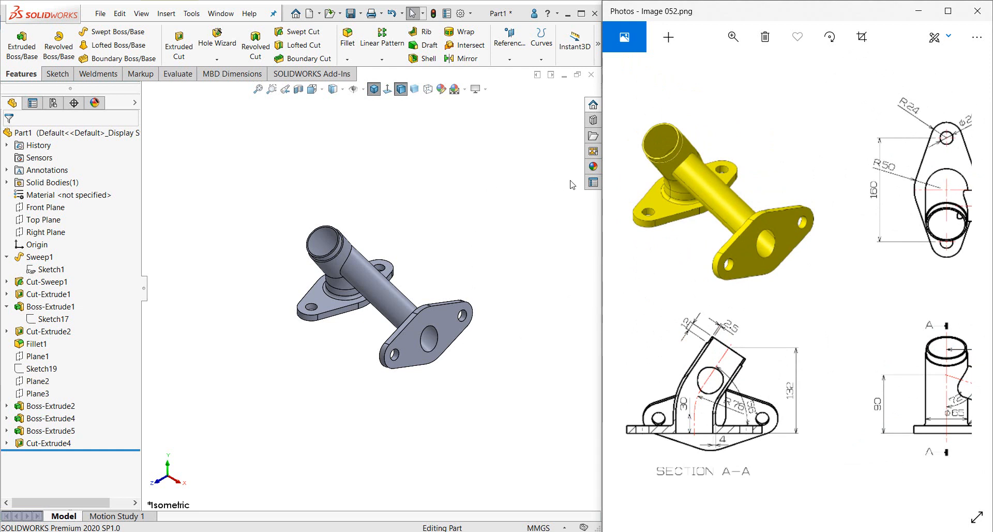
pyautogui.click(509, 54)
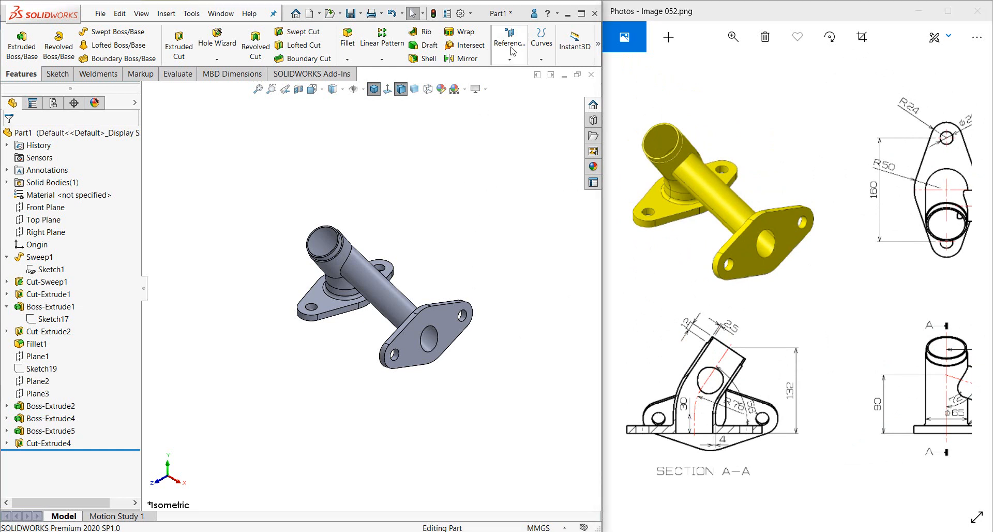
pyautogui.click(452, 174)
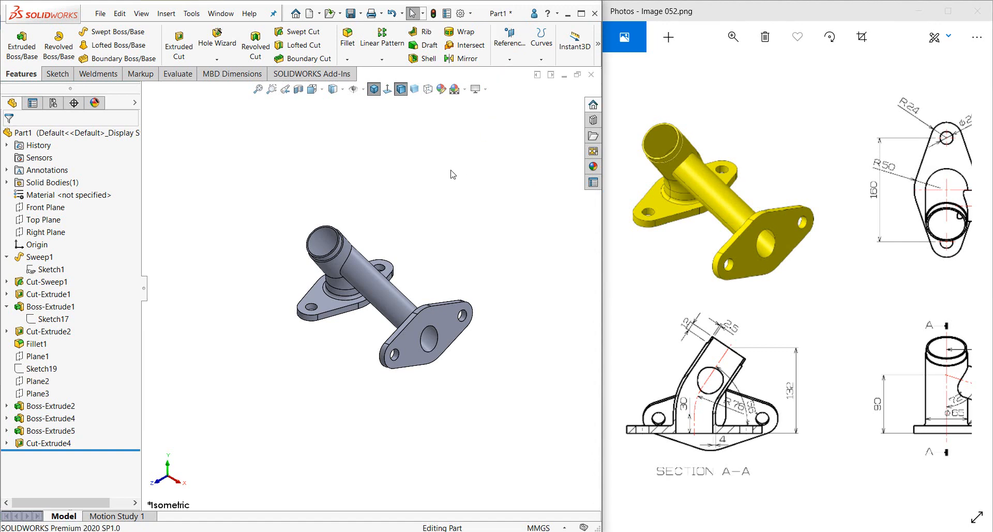
pyautogui.click(36, 370)
pyautogui.press('Escape')
pyautogui.click(39, 372)
pyautogui.press('Escape')
pyautogui.click(594, 170)
pyautogui.rightClick(513, 109)
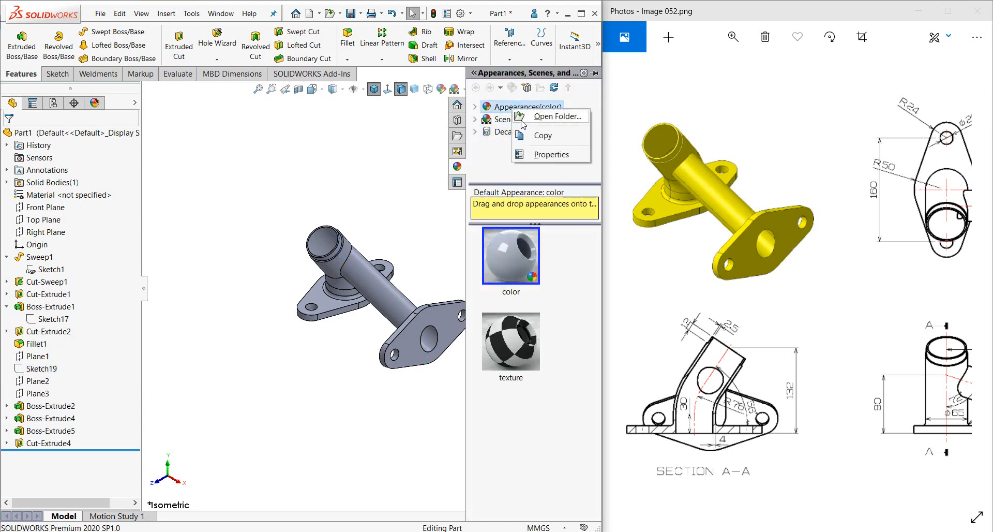
pyautogui.rightClick(513, 247)
pyautogui.press('Escape')
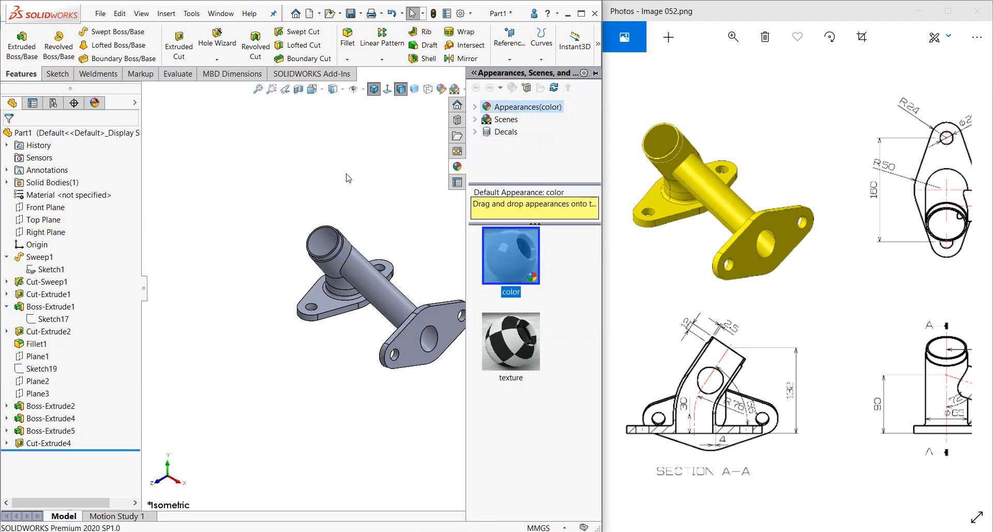
# - Change the whole part's color appearance to yellow from the standard swatches and show the finished part in isometric view
pyautogui.click(95, 103)
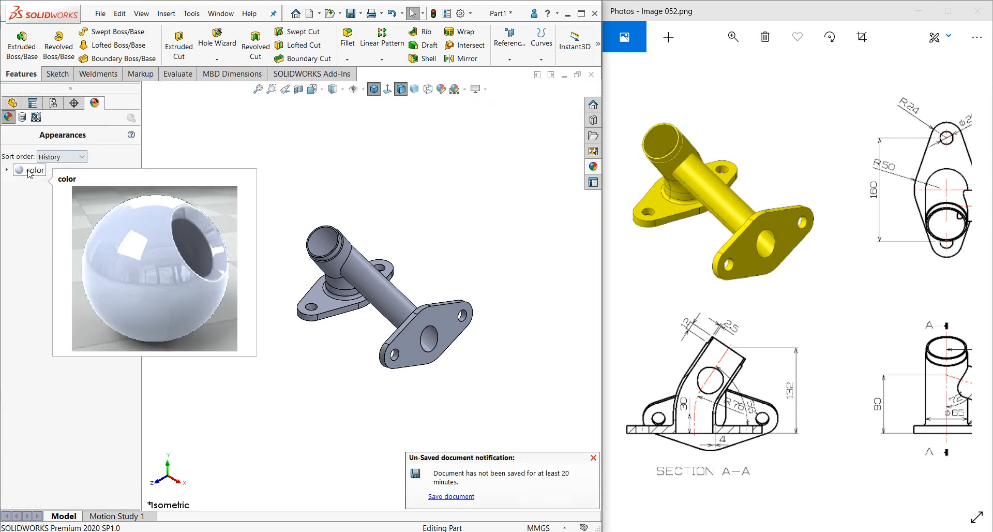
pyautogui.rightClick(30, 170)
pyautogui.click(50, 190)
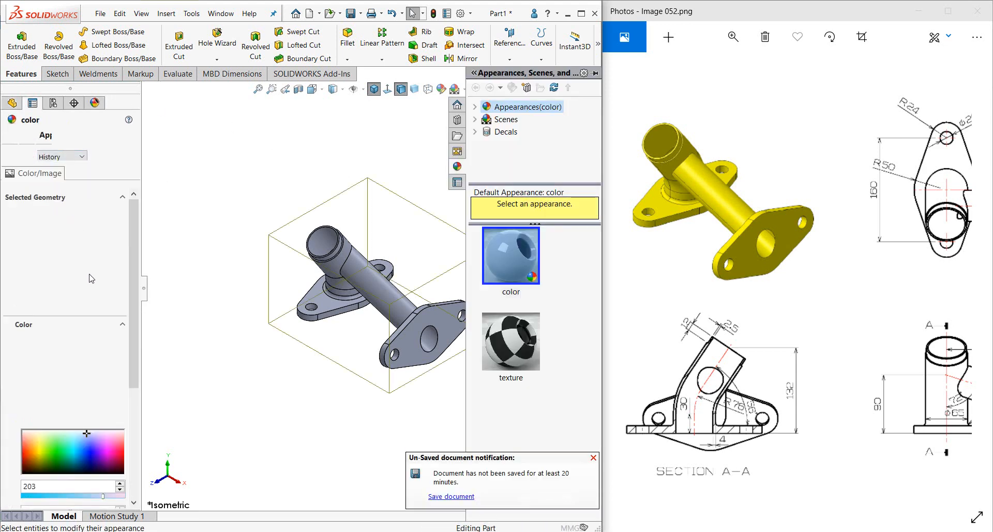
pyautogui.click(52, 393)
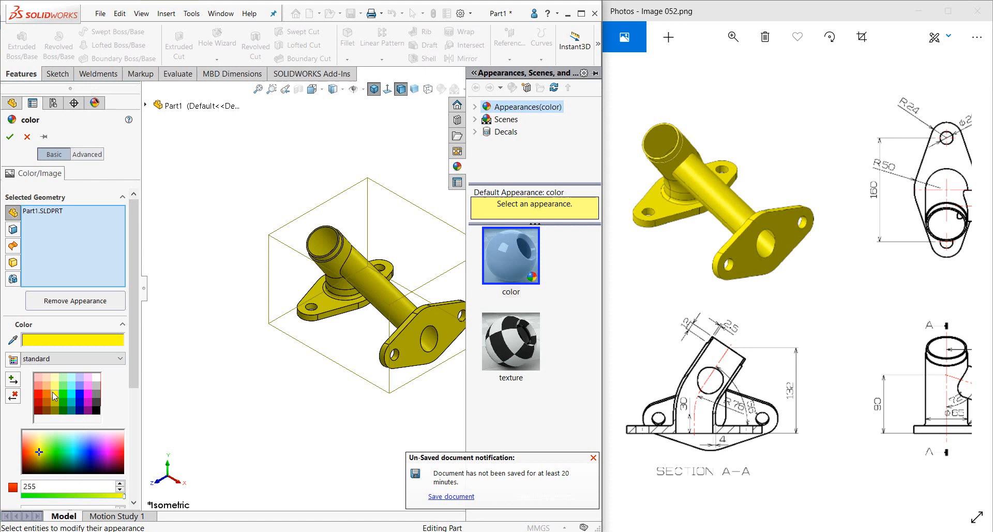
pyautogui.click(9, 136)
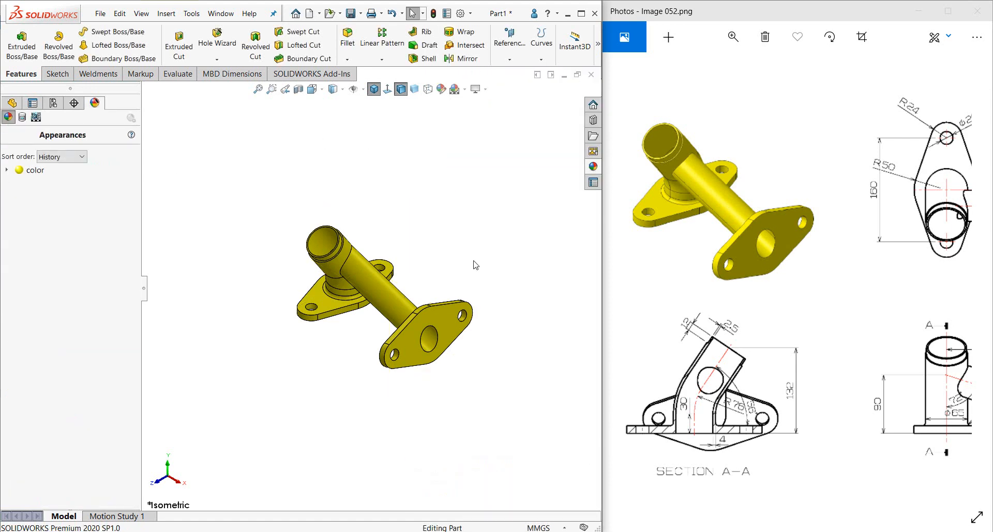
pyautogui.rightClick(476, 263)
pyautogui.click(502, 304)
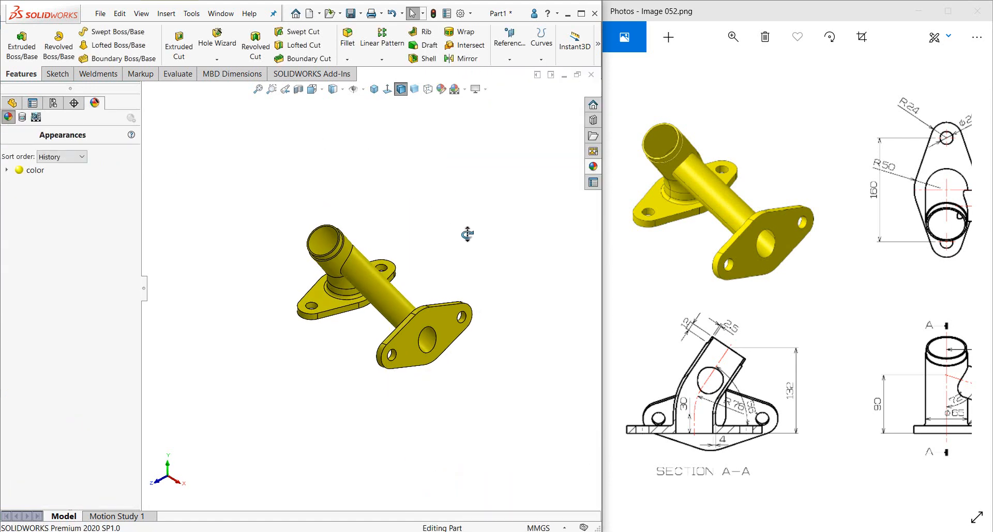
pyautogui.moveTo(465, 230); pyautogui.dragTo(478, 171)
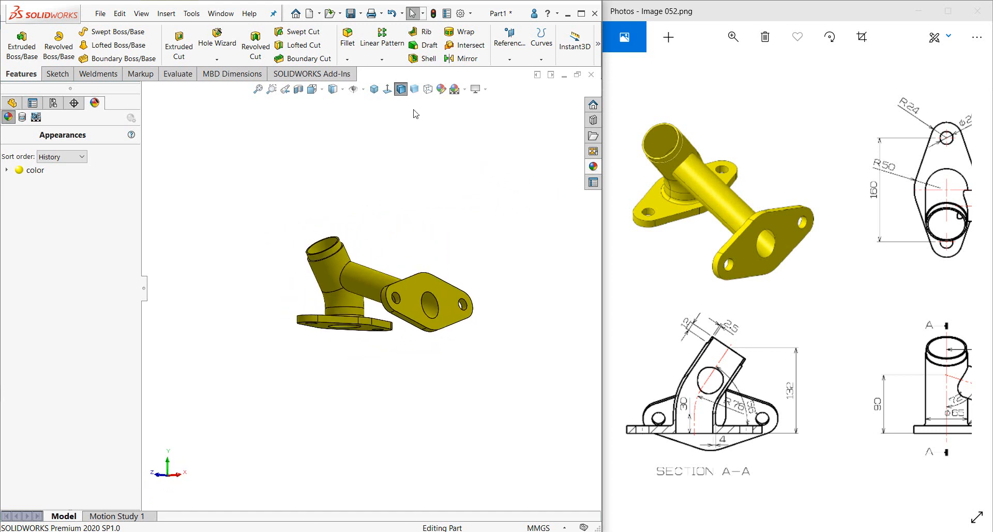
pyautogui.click(374, 89)
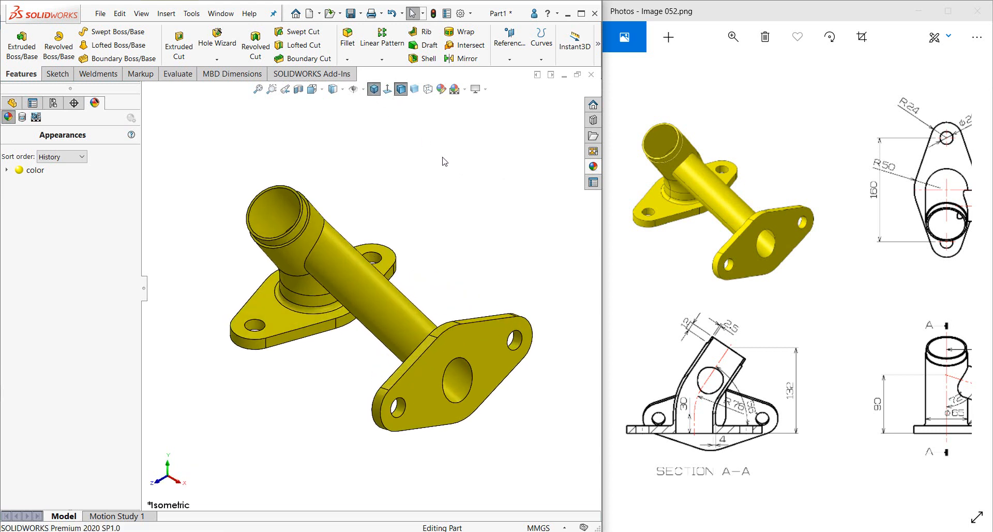